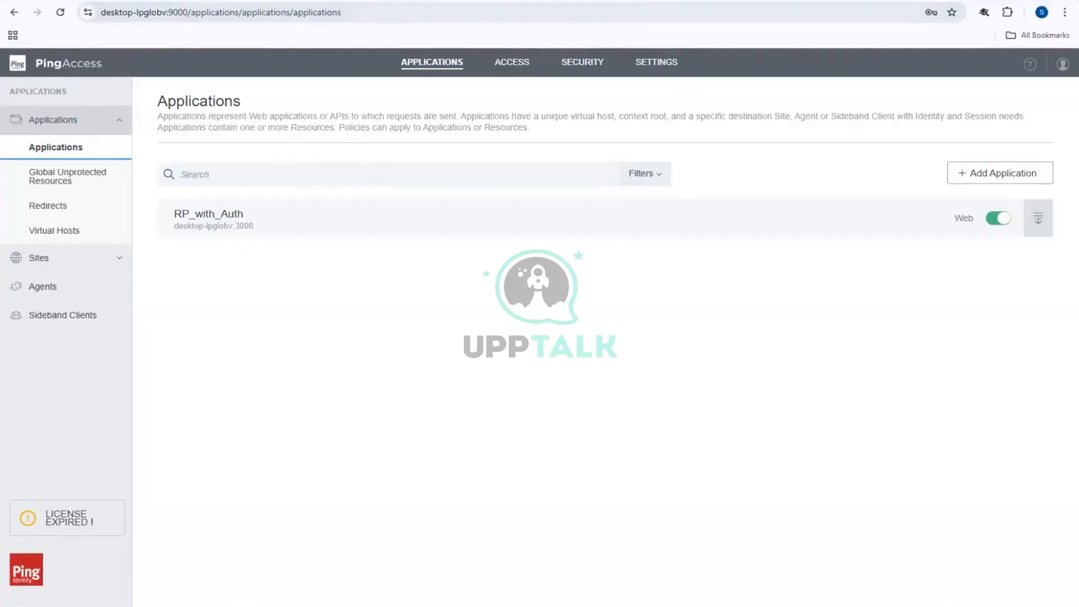
Search the web for "ping downloads" in a new browser tab
key("ctrl+t")
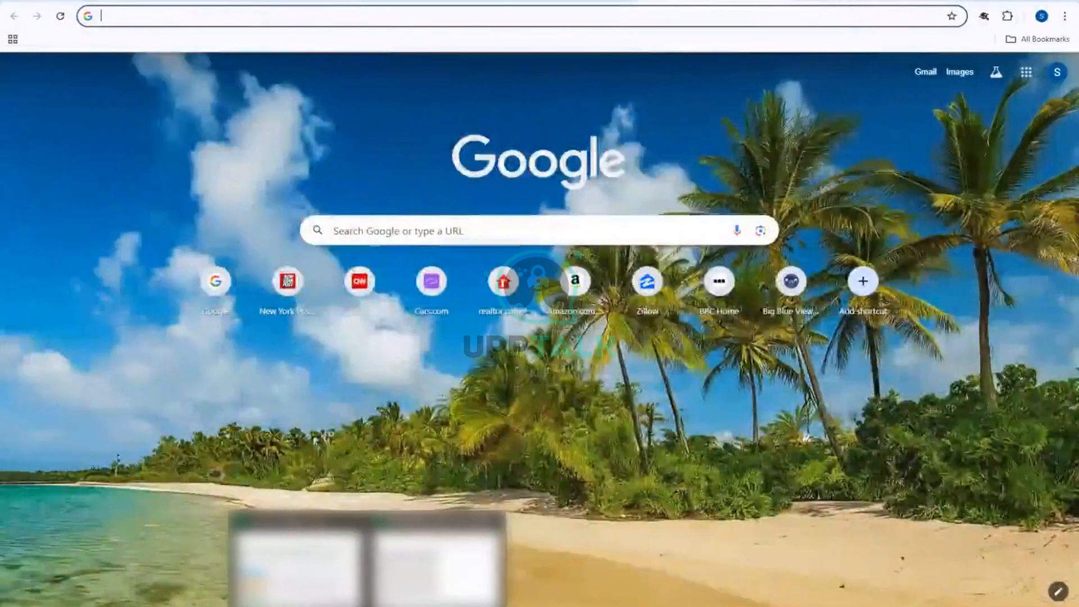
type("pin")
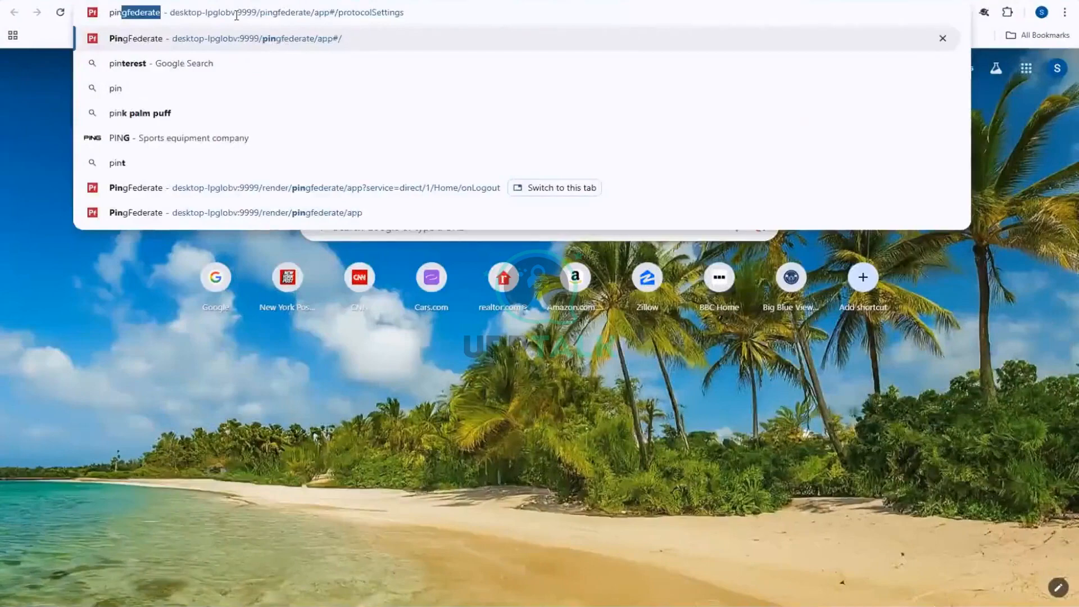
type("g")
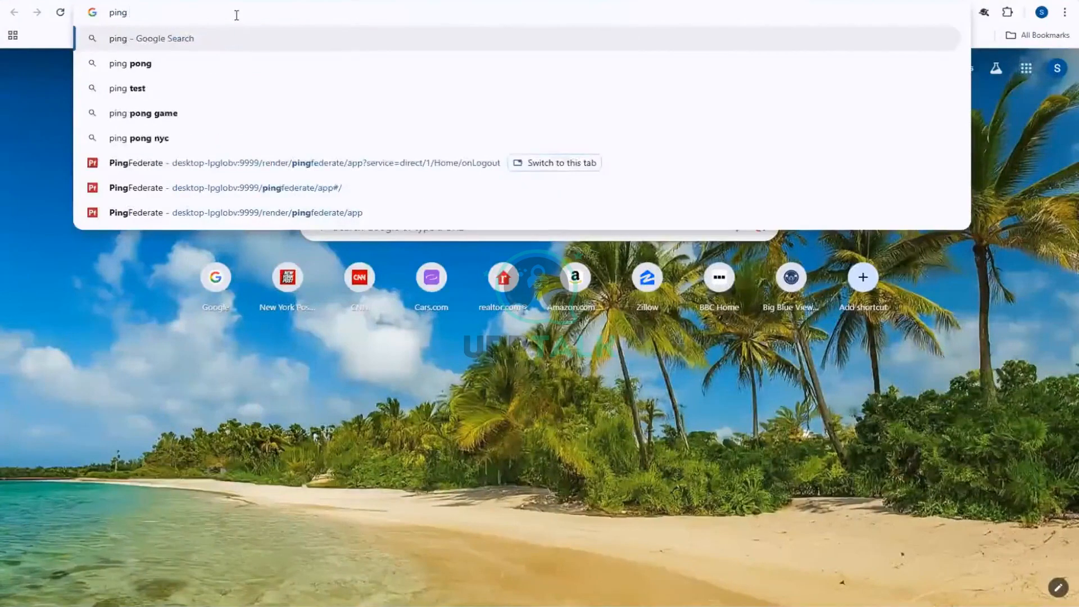
type(" downloads")
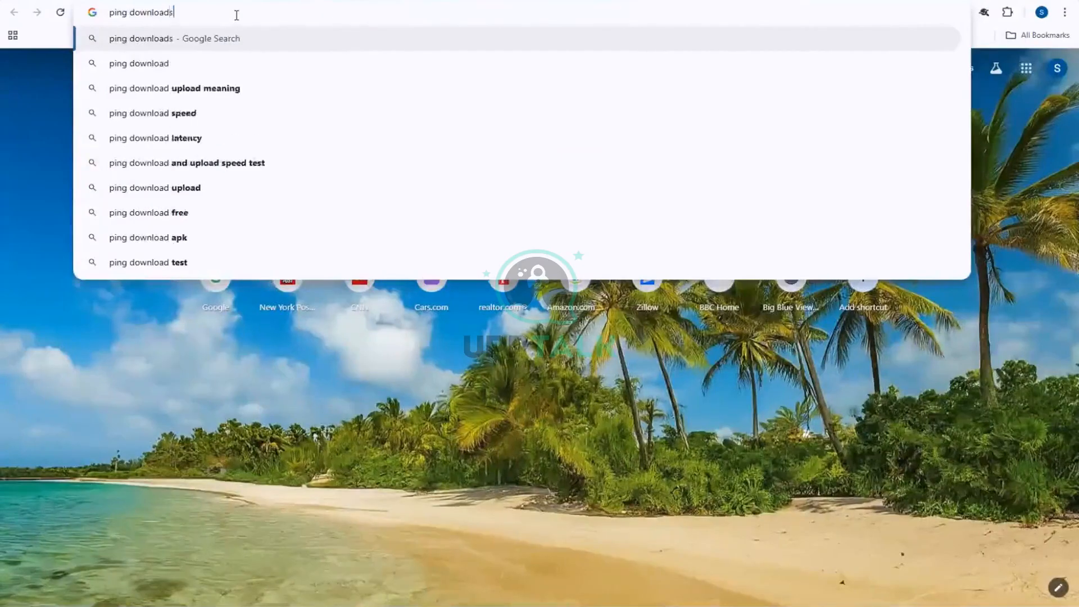
key("Return")
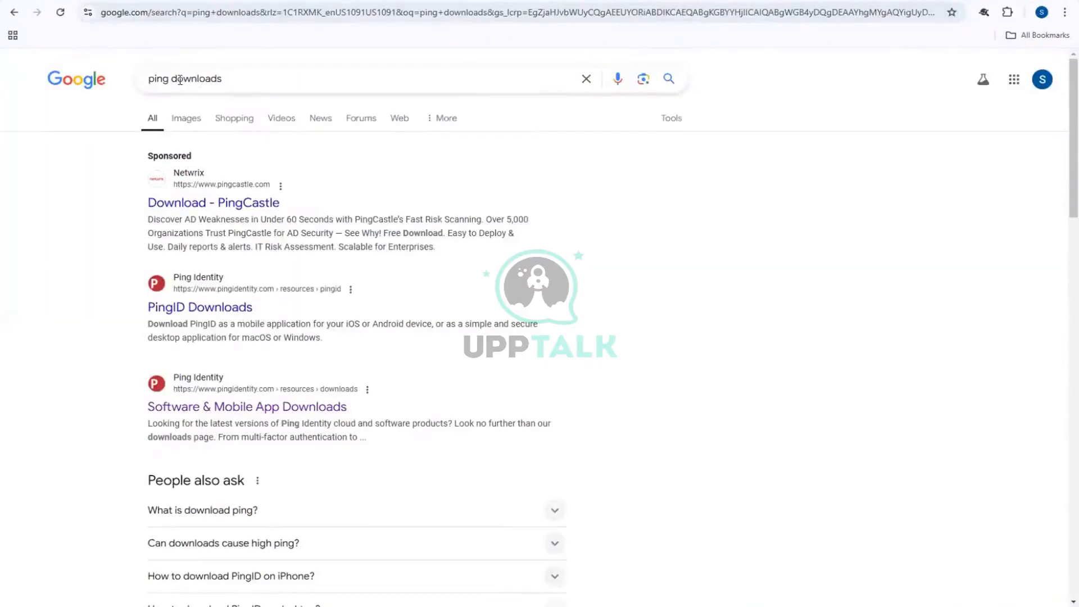
Refine the search to "ping access downloads" and open the Download PingAccess result from Ping Identity
left_click(170, 80)
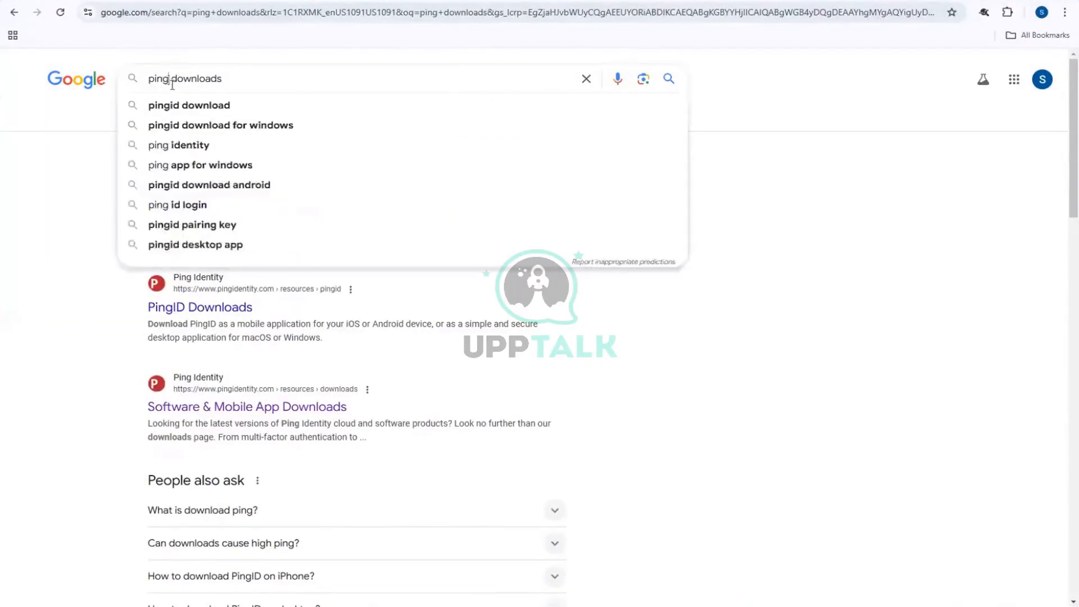
type("access")
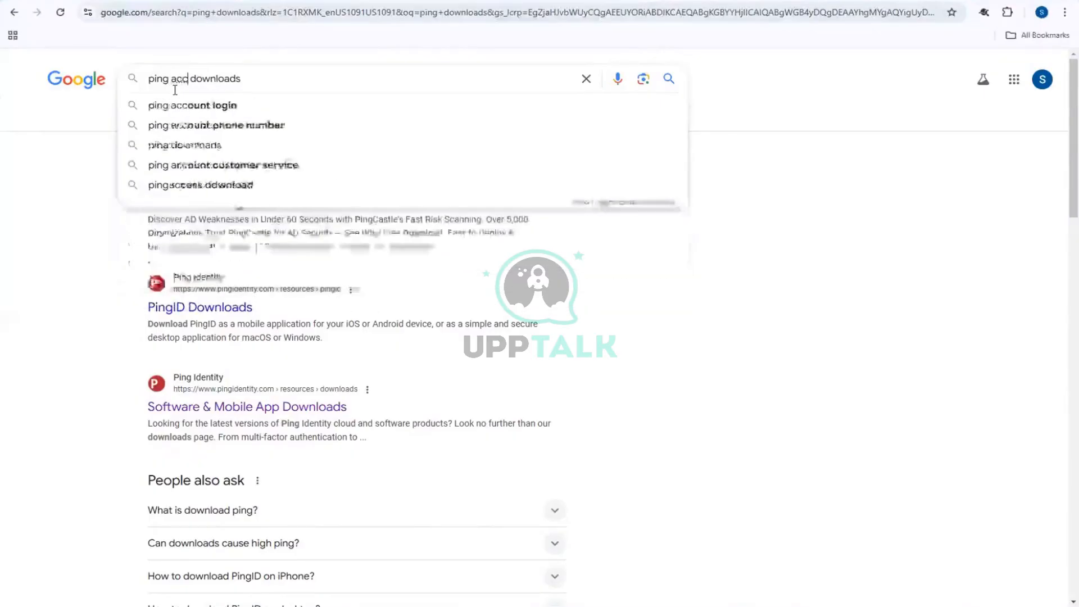
key("Return")
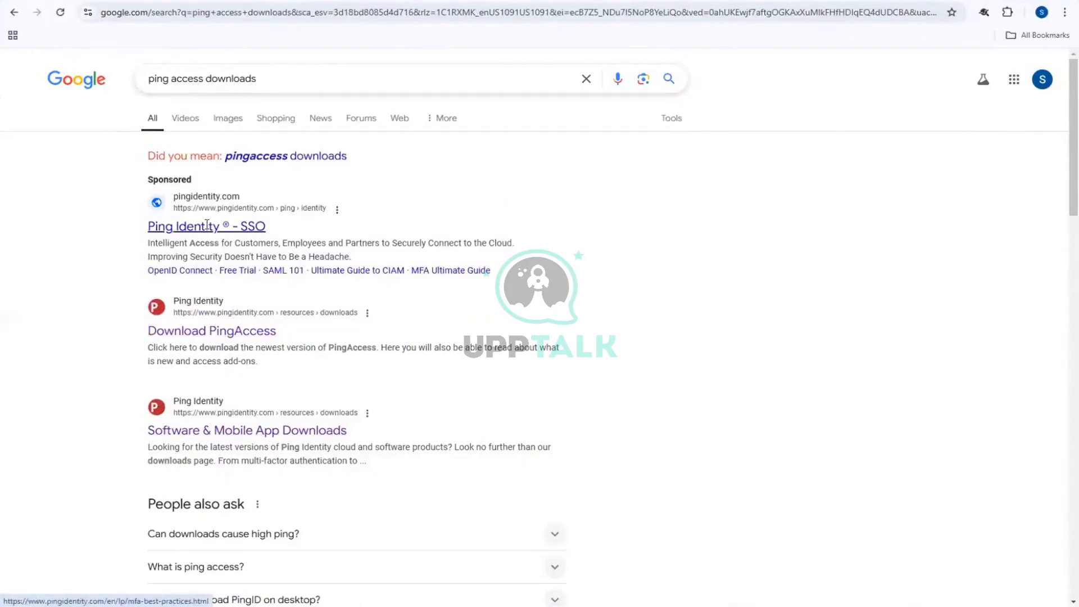
left_click(203, 332)
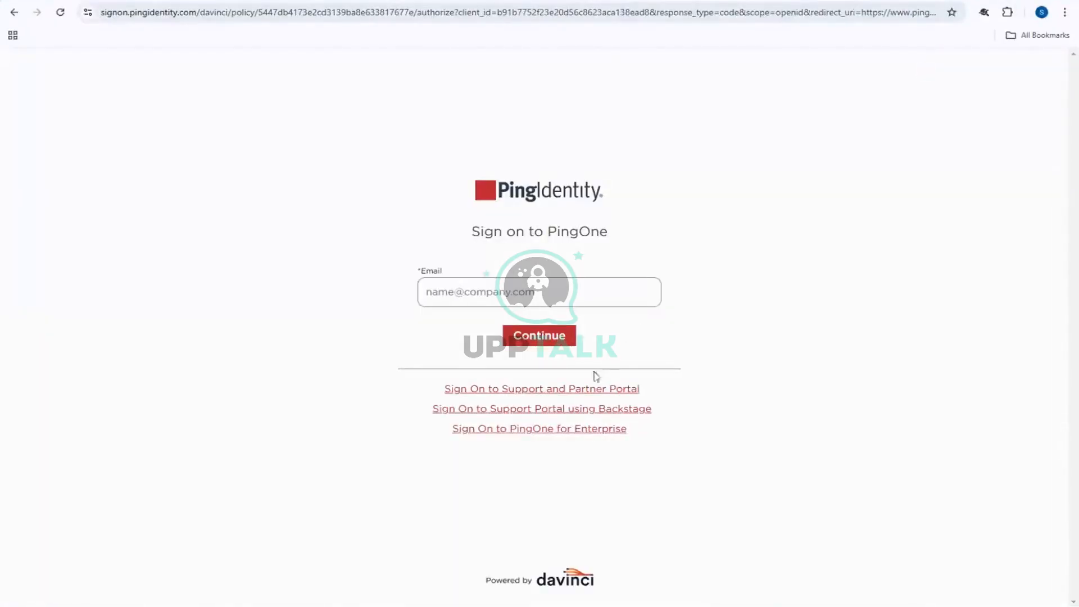
Sign on to the Support and Partner Portal with the prefilled credentials and open license key management
left_click(573, 393)
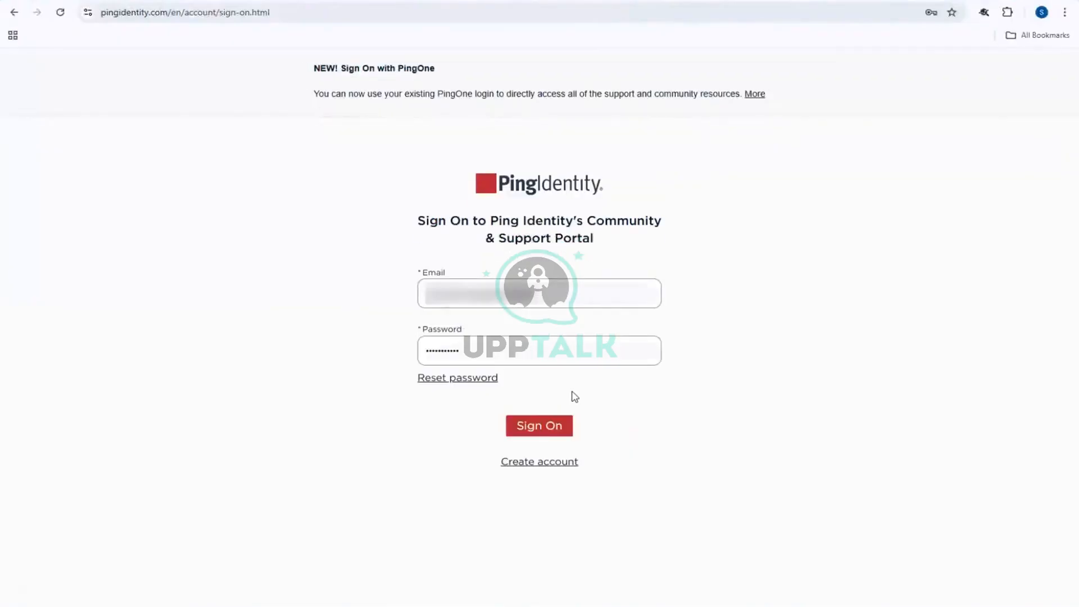
left_click(539, 429)
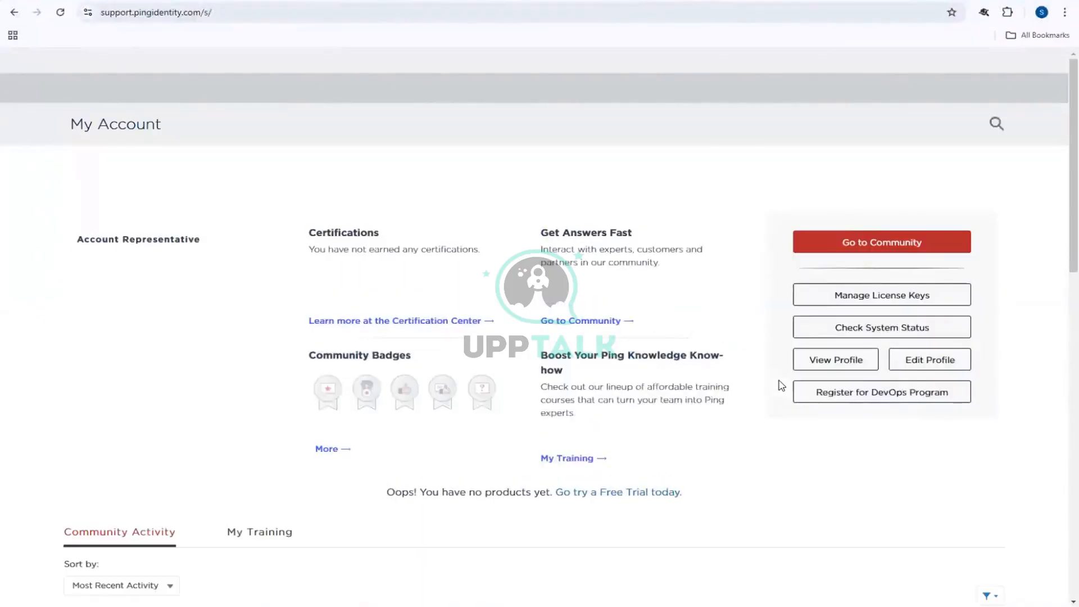
left_click(903, 297)
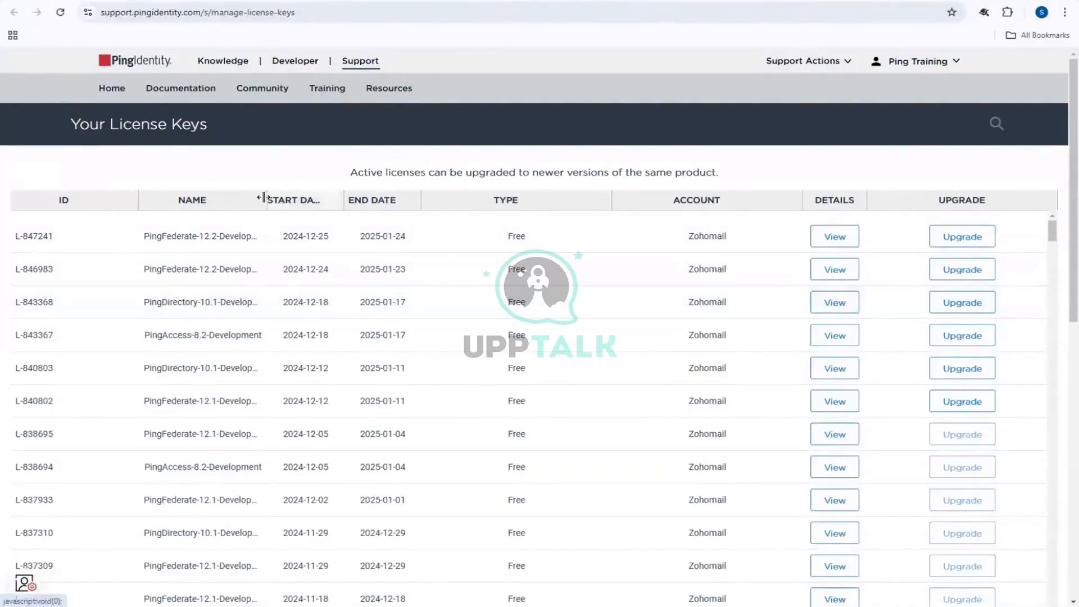
Widen the Name column so the license names are readable and look through the list of license keys
left_click_drag(264, 197, 344, 196)
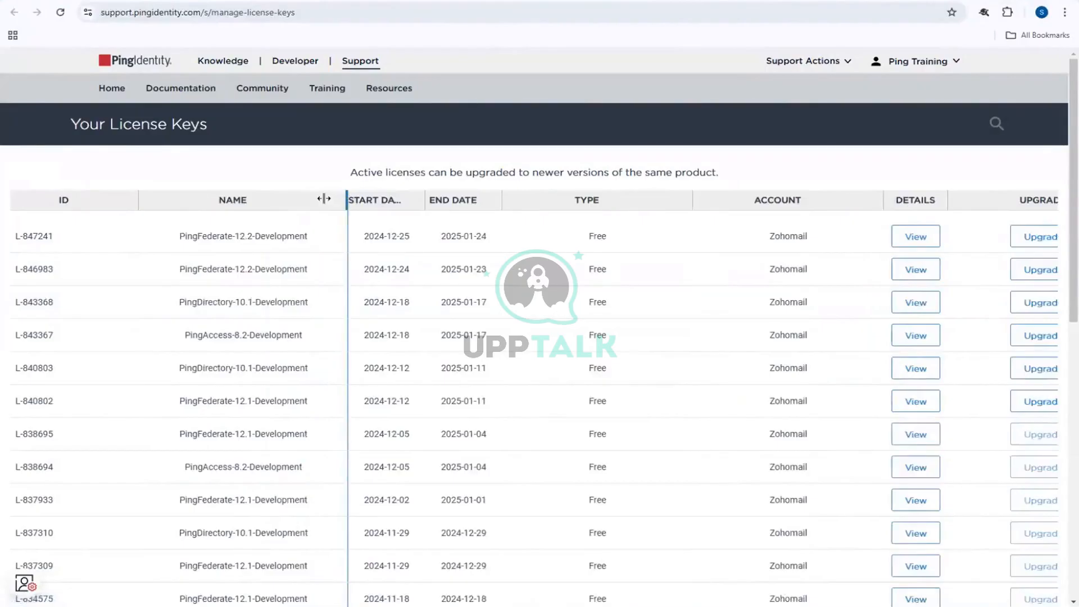
left_click_drag(319, 199, 316, 200)
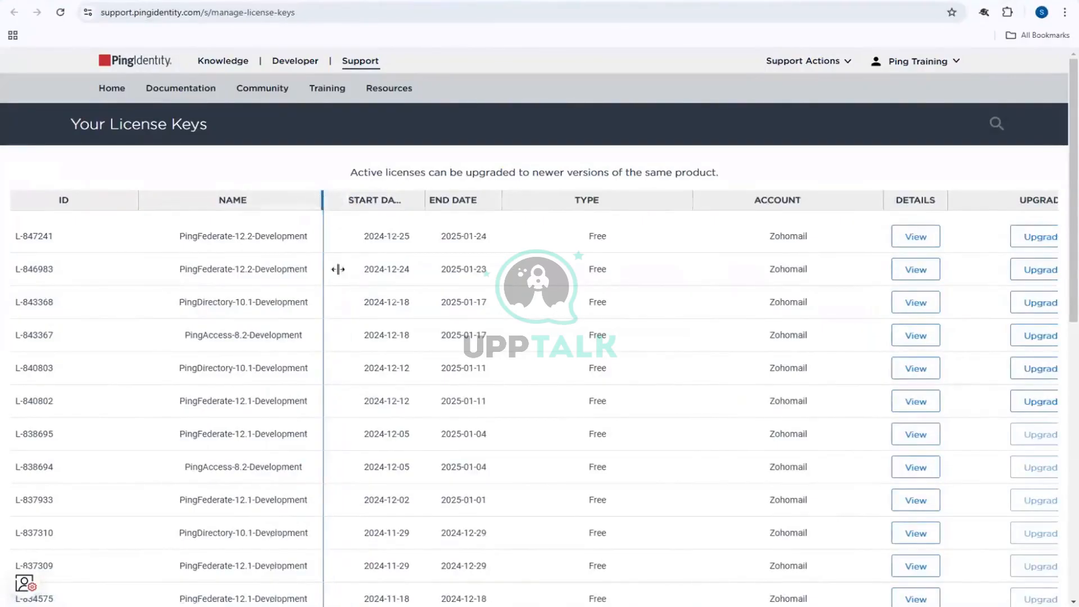
scroll(423, 321, "down", 6)
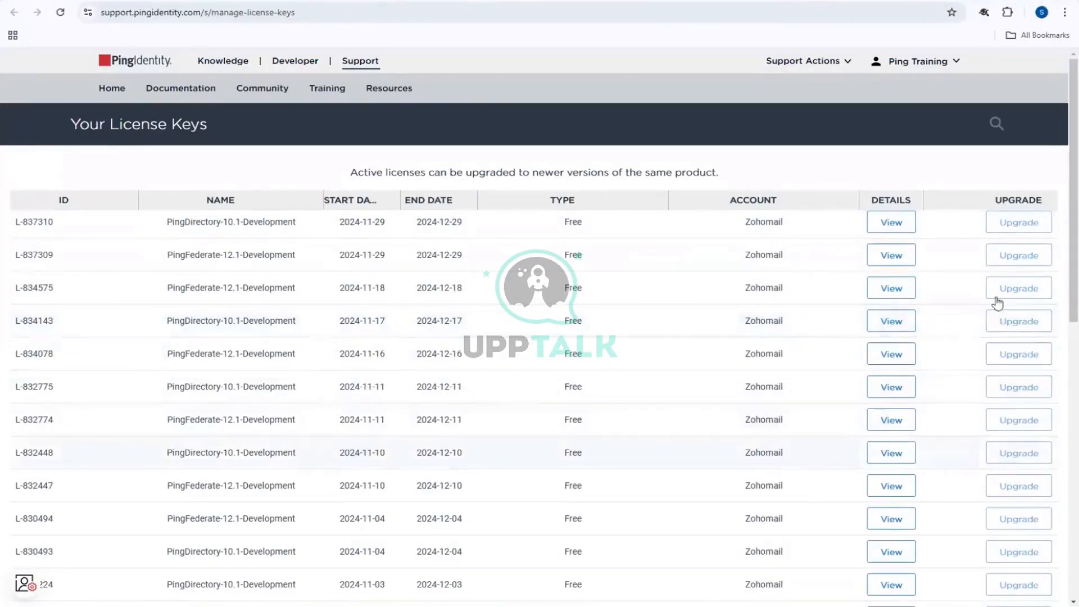
scroll(1024, 289, "down", 1)
scroll(1024, 287, "down", 3)
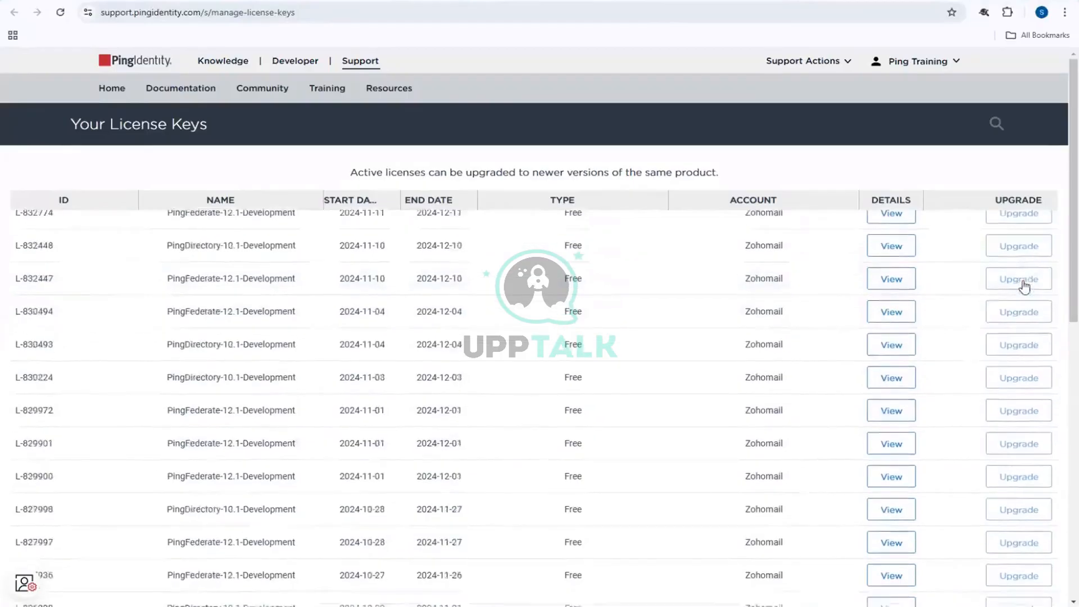
scroll(1023, 285, "down", 2)
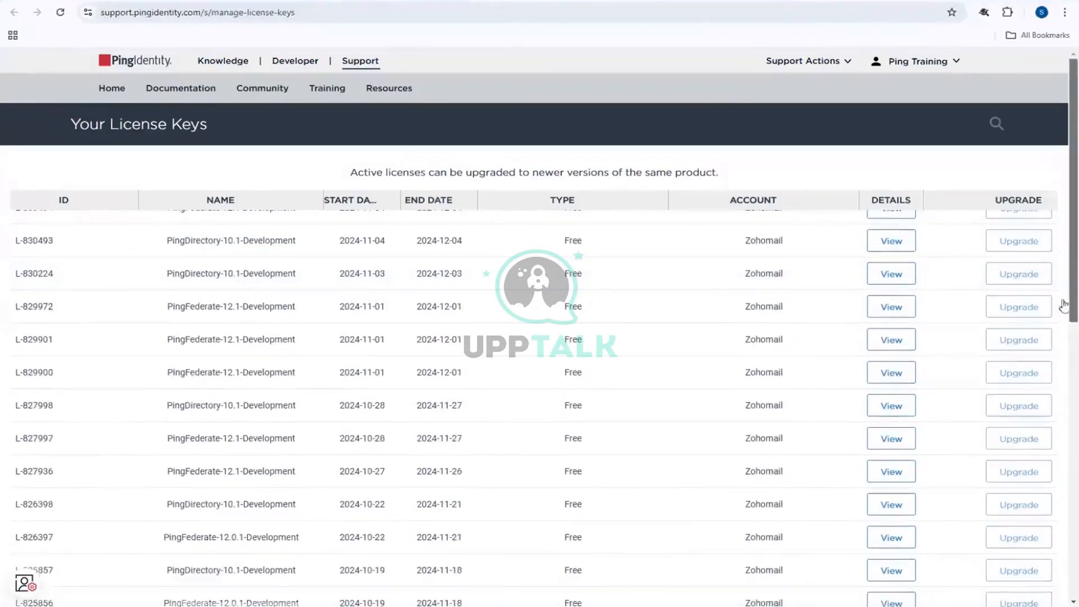
scroll(1065, 305, "down", 5)
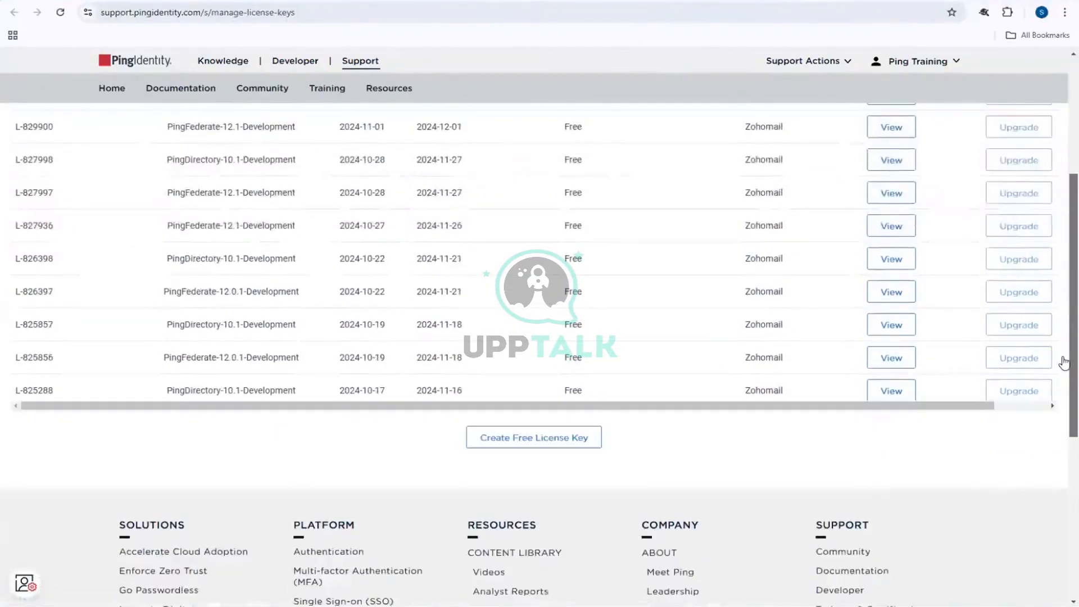
Request a free license key for PingAccess, accepting the terms of the license agreement
left_click(548, 448)
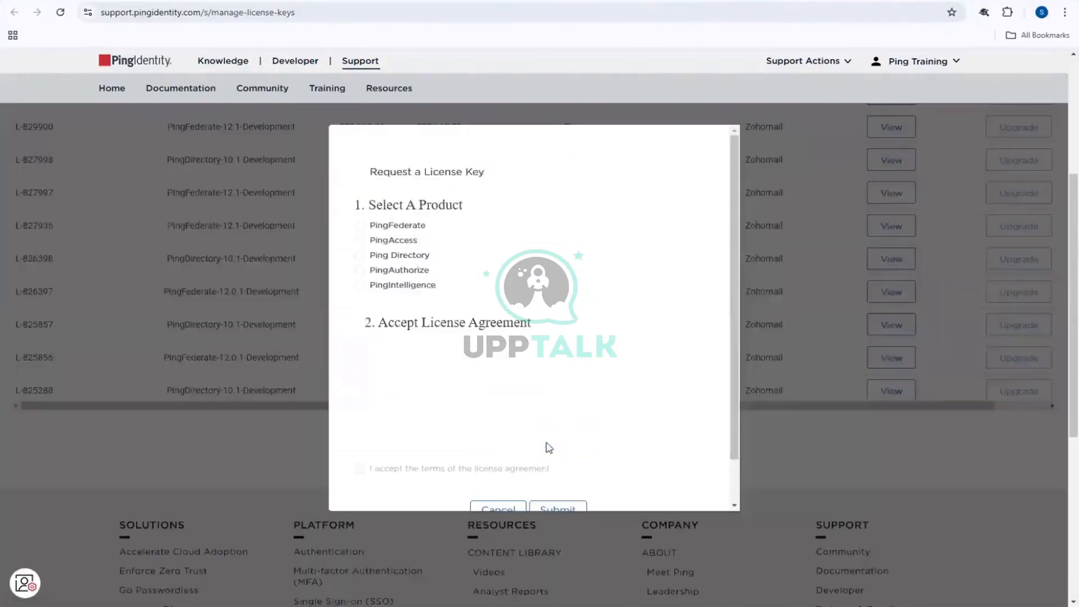
left_click(400, 228)
left_click(395, 244)
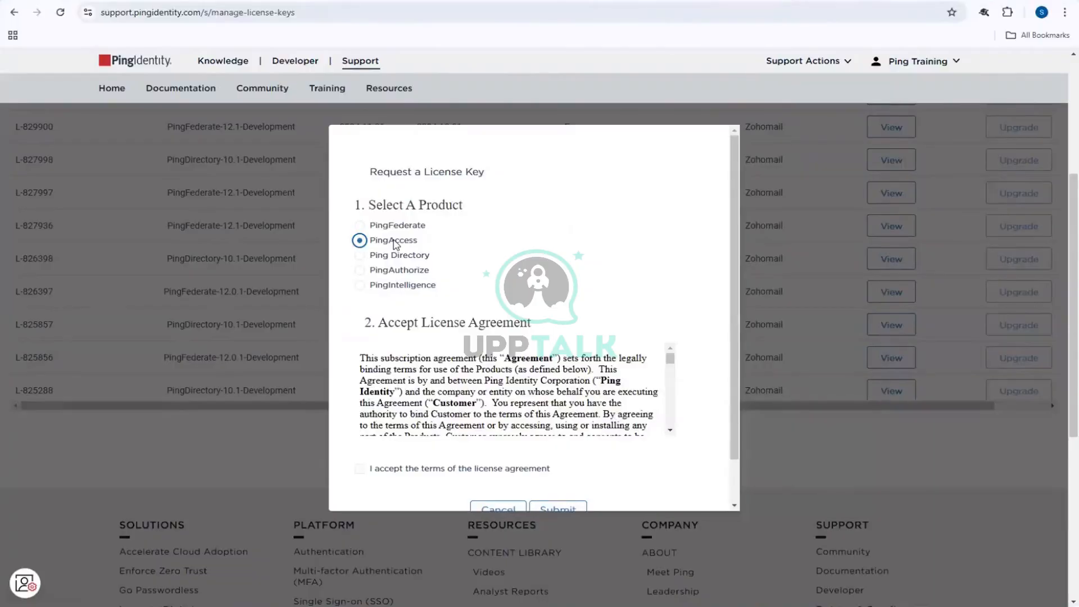
left_click(360, 469)
scroll(546, 401, "down", 10)
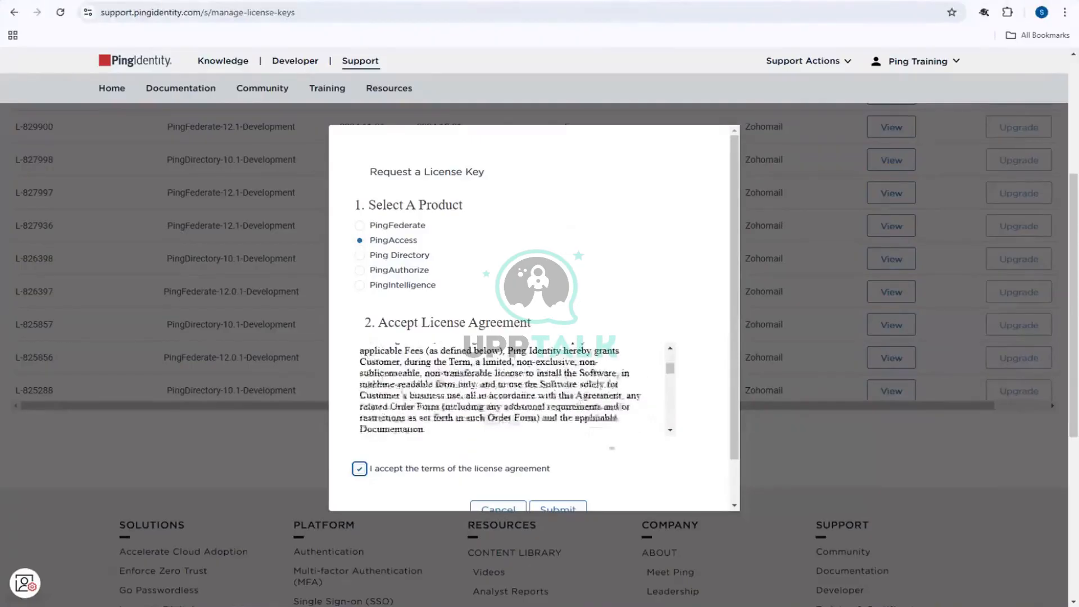
scroll(568, 458, "down", 1)
left_click(568, 461)
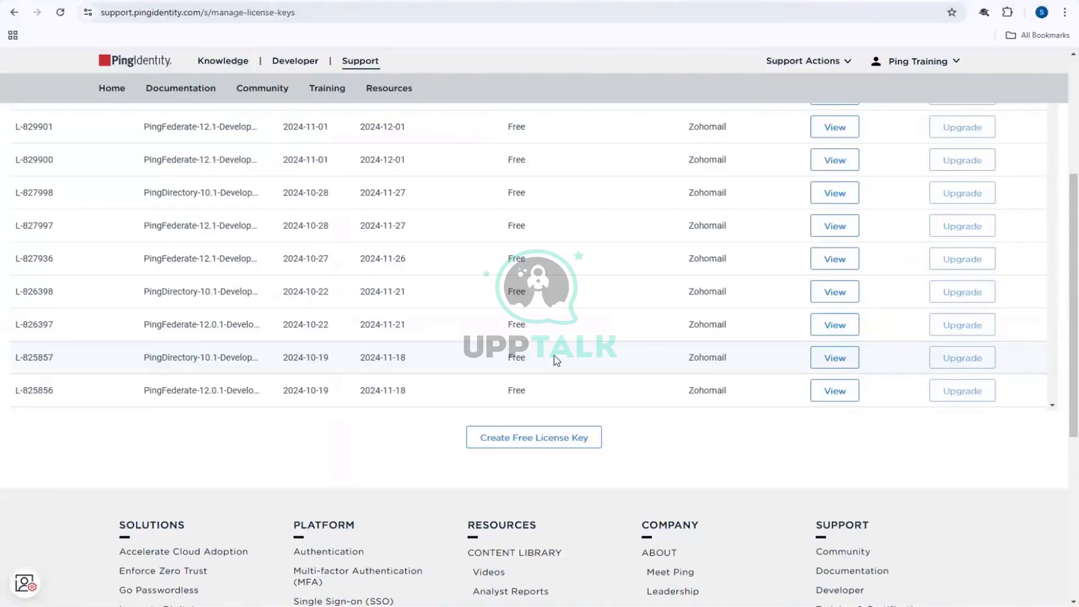
Request a free license key for PingFederate, accepting the terms of the license agreement
left_click(539, 437)
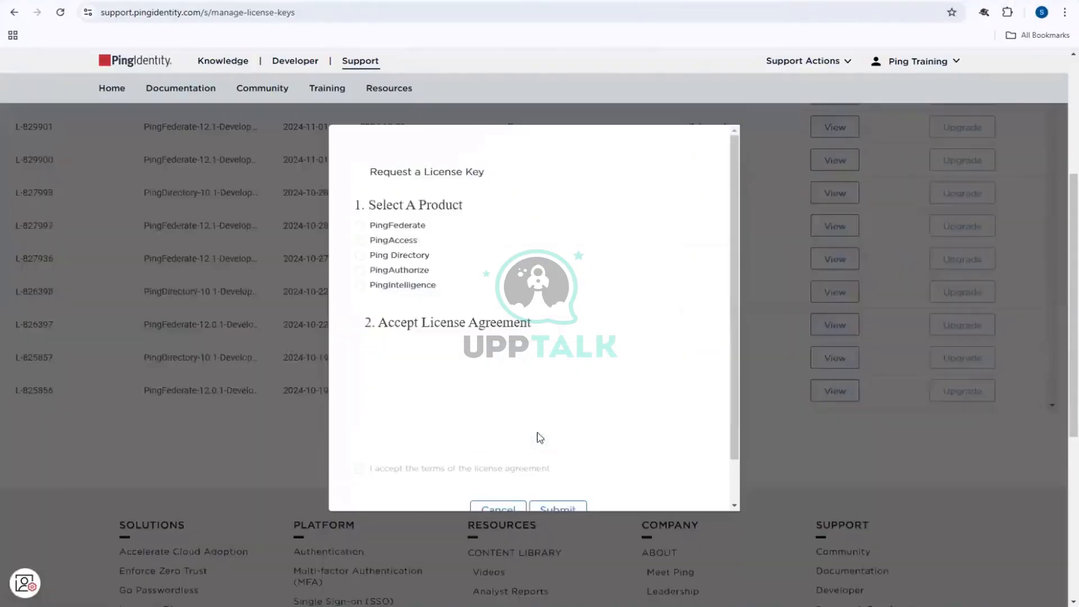
left_click(371, 226)
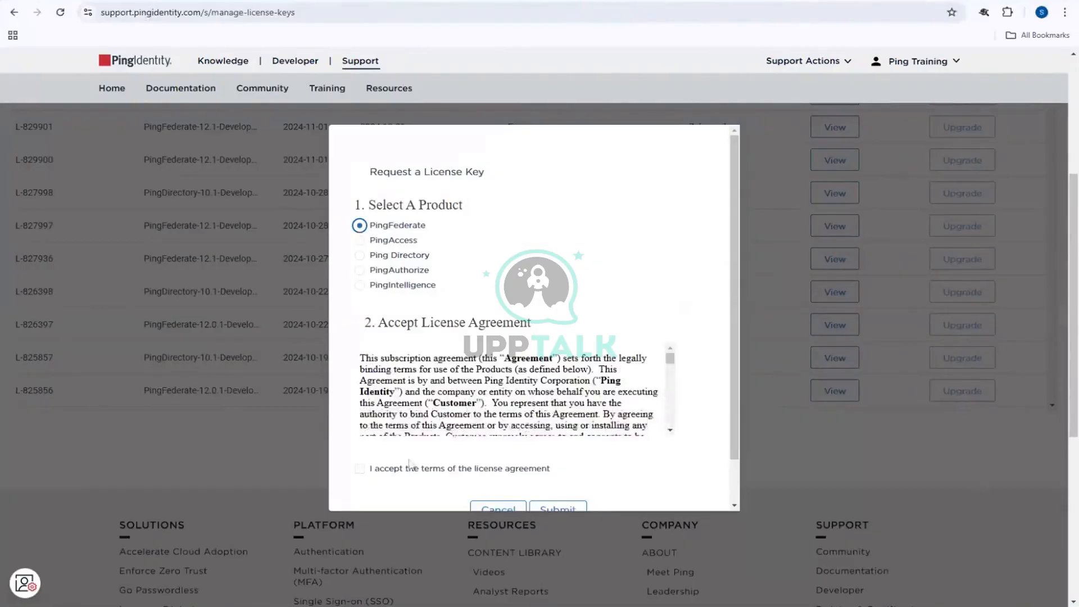
left_click(362, 471)
scroll(699, 359, "down", 1)
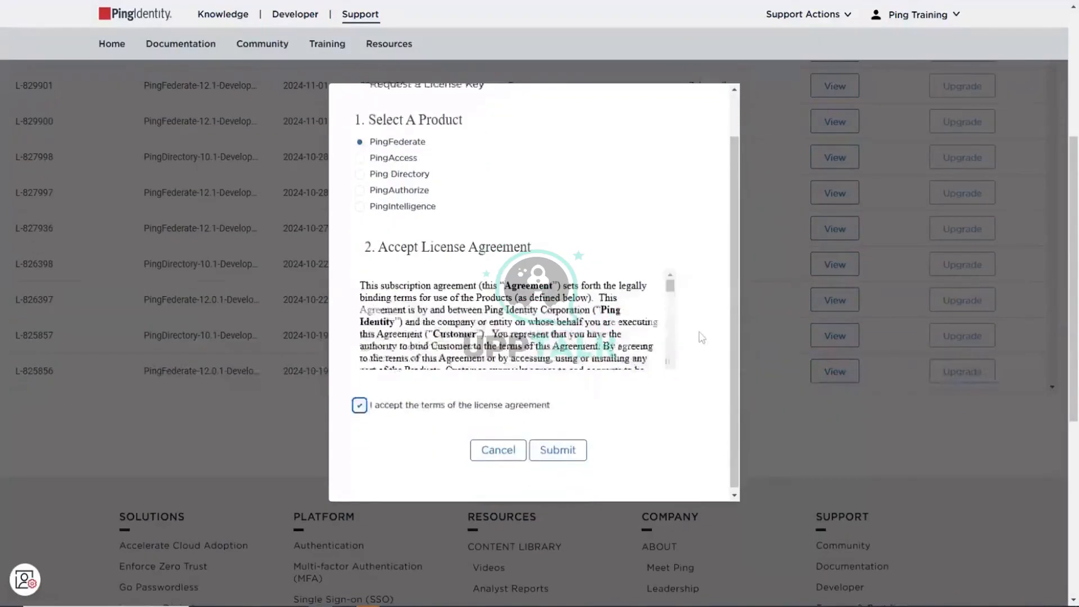
left_click(544, 458)
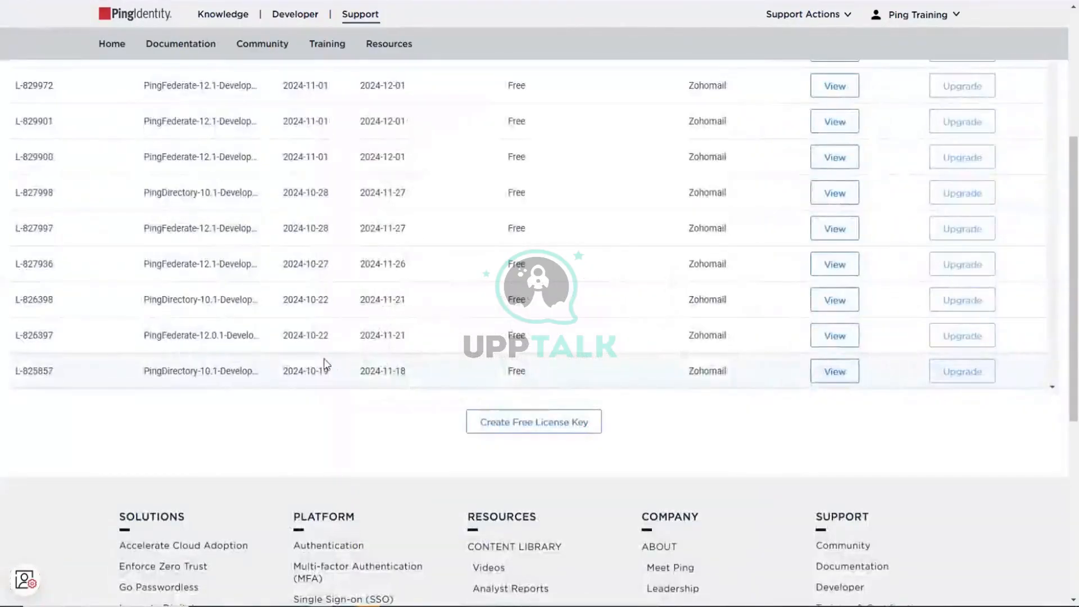
Download the newly created PingFederate-12.2-Development and PingAccess-8.2-Development license keys from their detail views
scroll(326, 365, "up", 10)
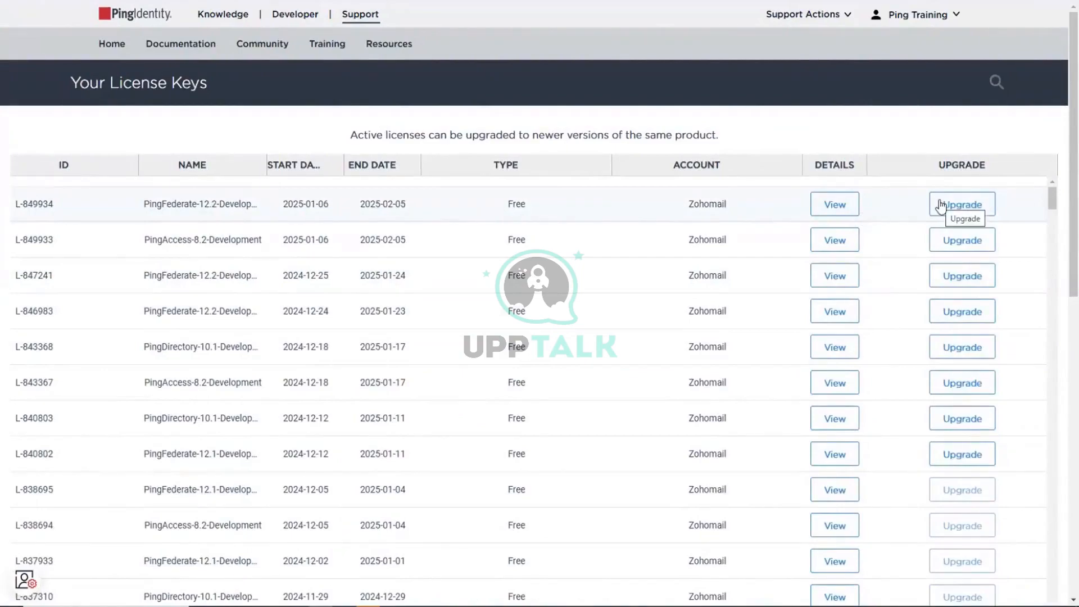
left_click(831, 216)
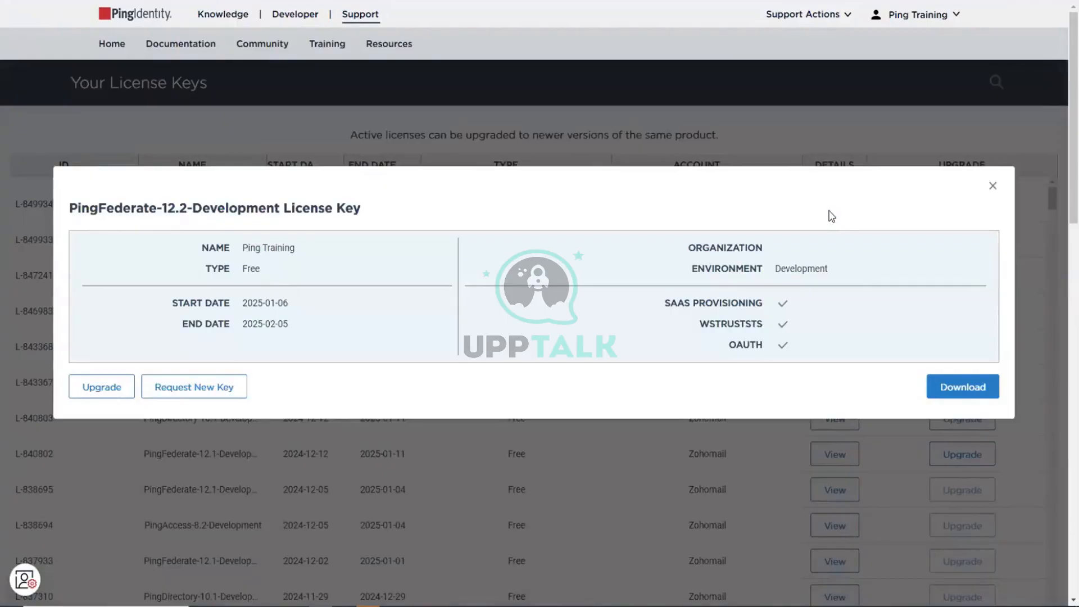
left_click(962, 387)
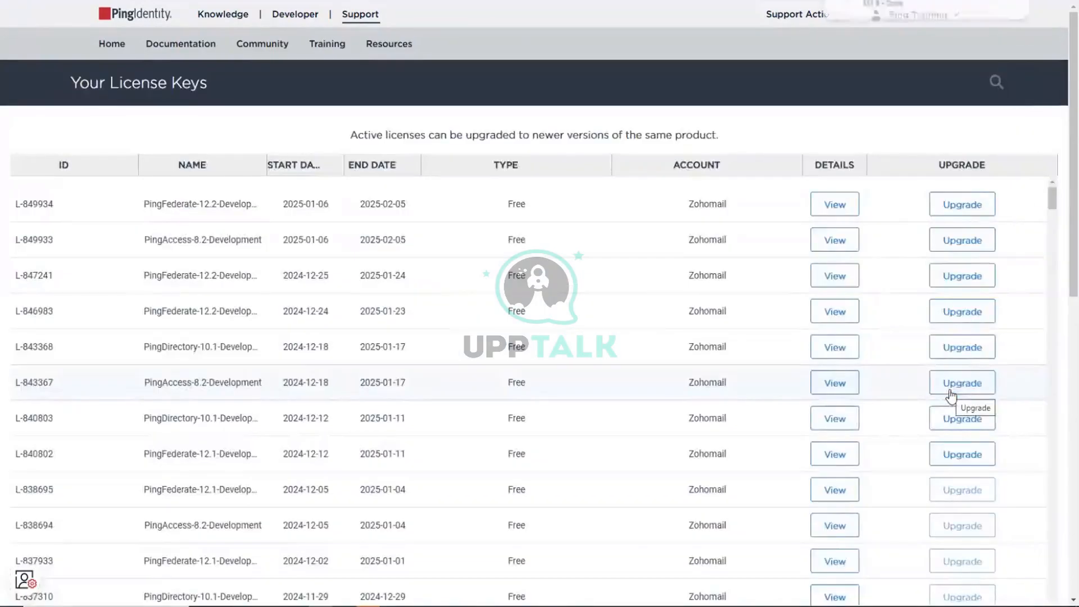
left_click(835, 240)
left_click(989, 384)
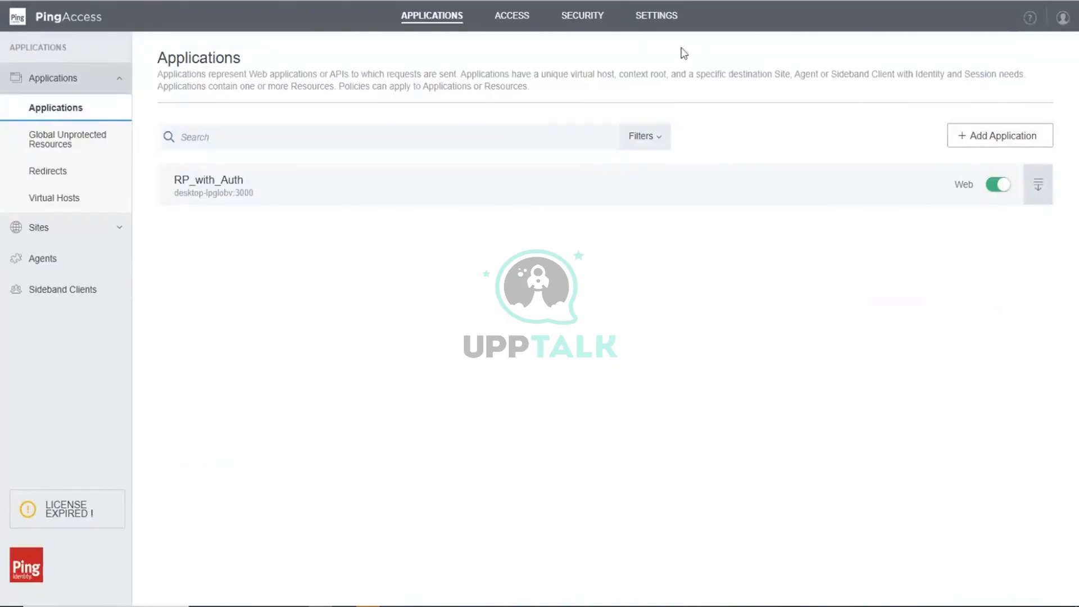
Import PingAccess-8.2-Development (1).lic from Downloads in the PingAccess system license settings, confirming replacement of the existing license
left_click(652, 22)
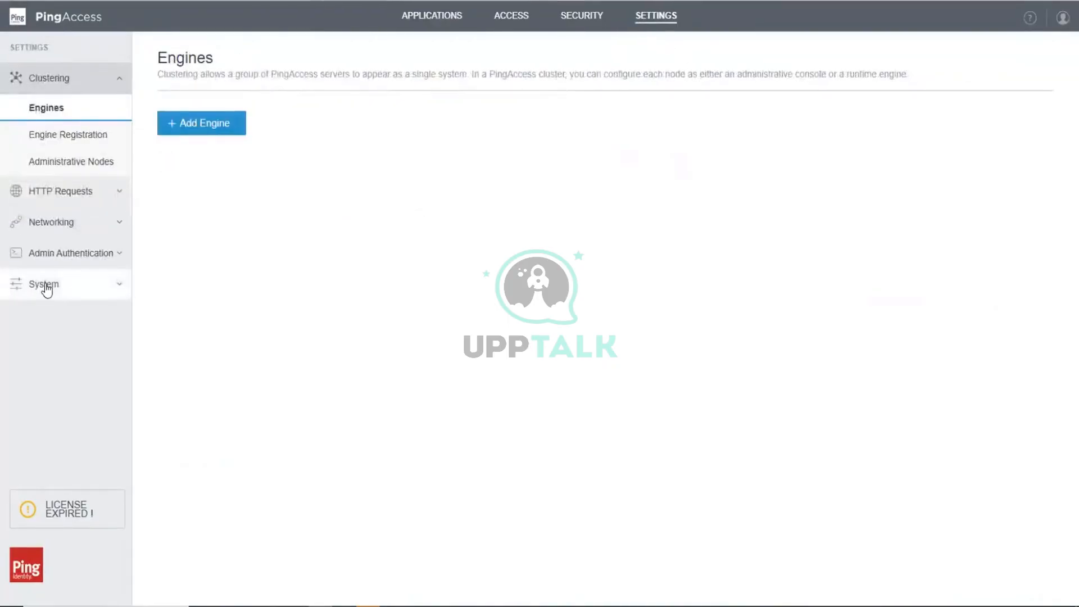
left_click(45, 285)
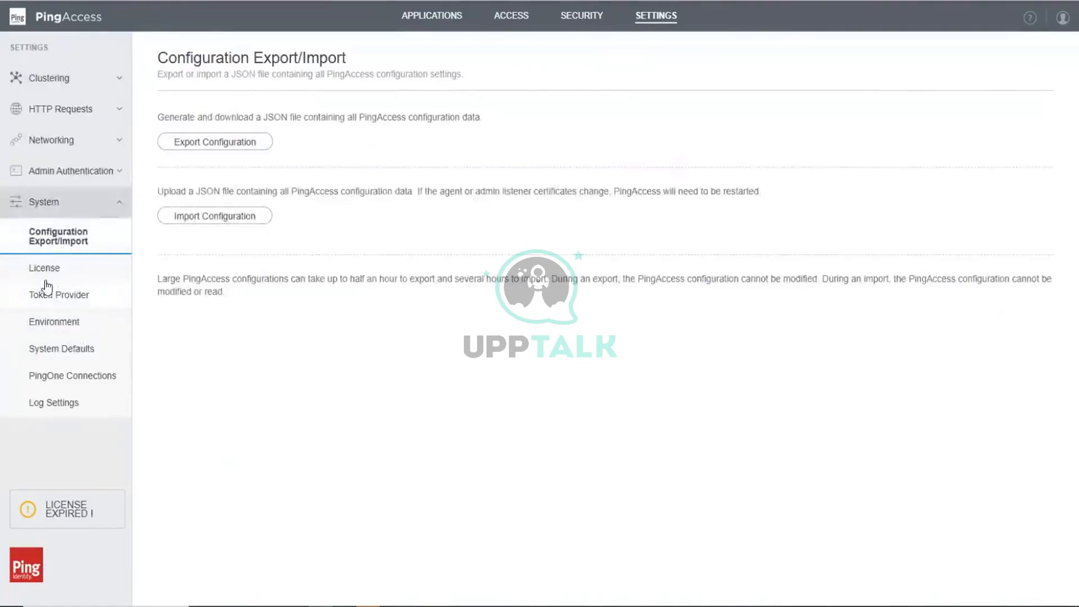
left_click(46, 272)
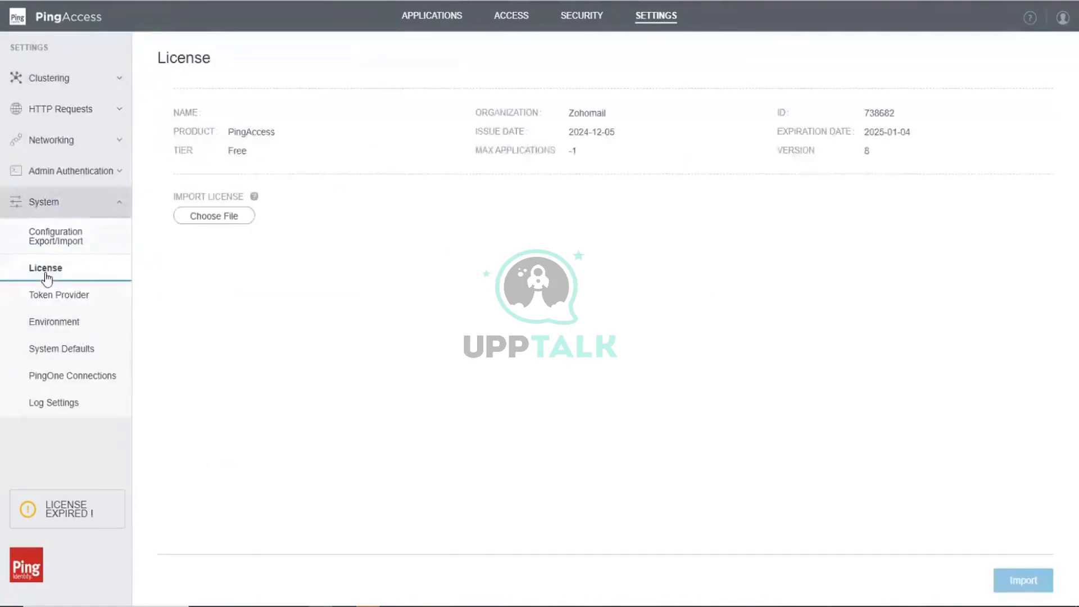
left_click(211, 218)
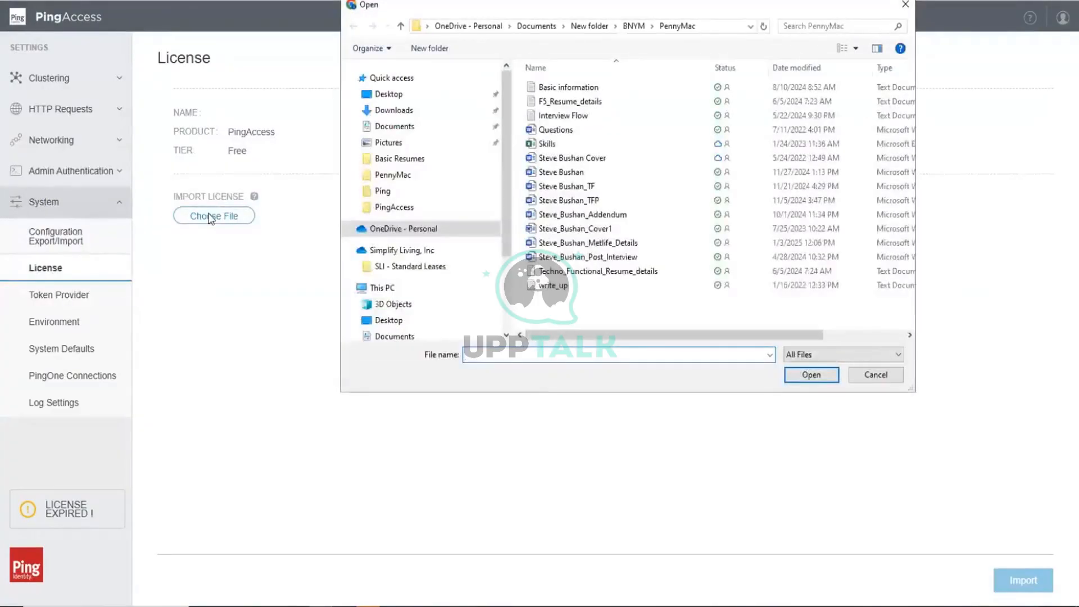
left_click(394, 115)
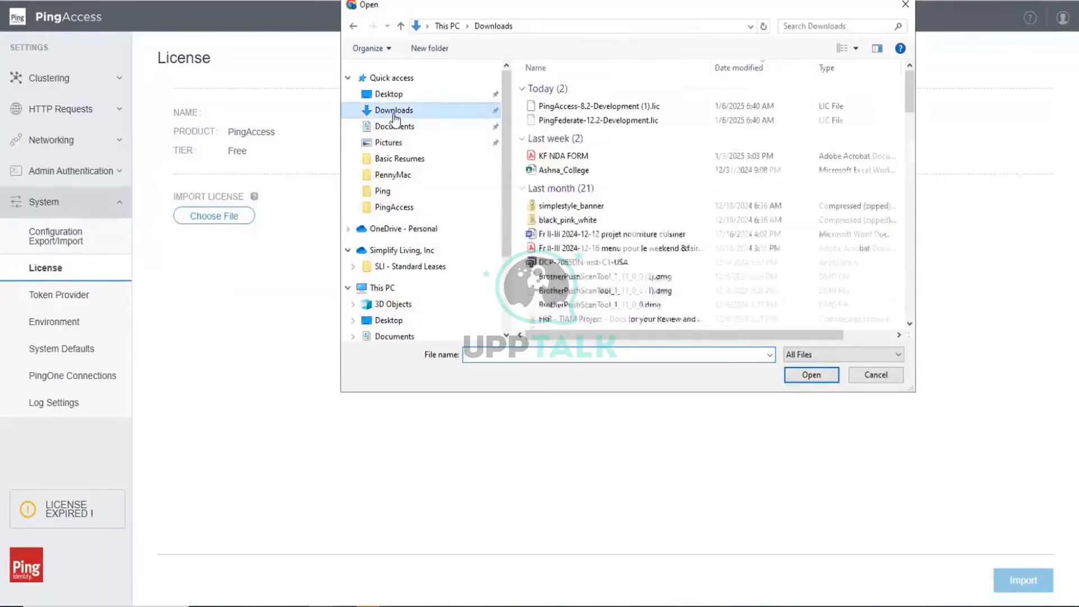
left_click(568, 107)
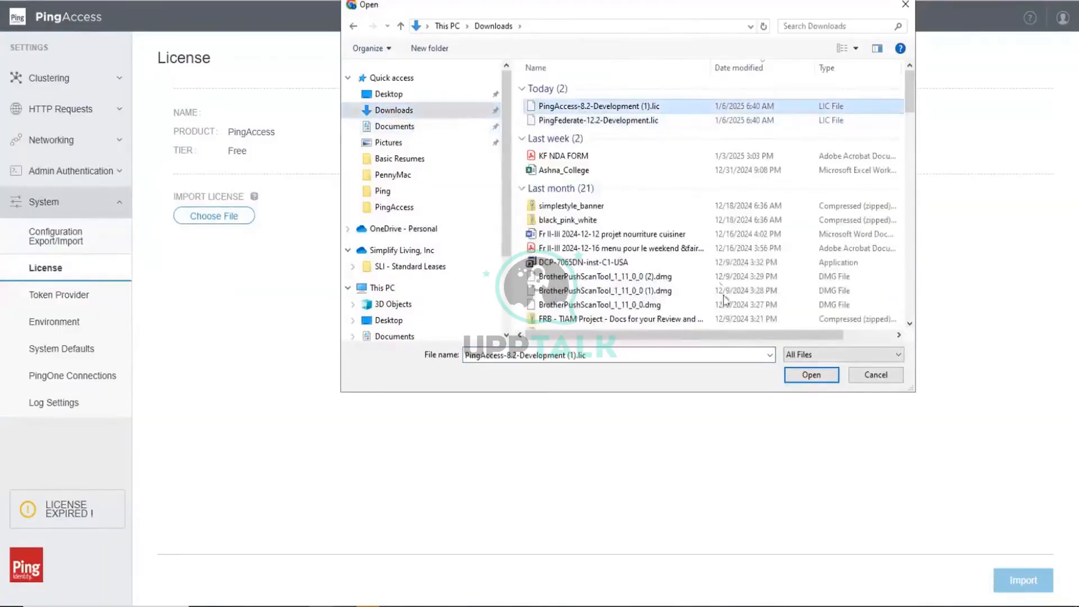
left_click(798, 376)
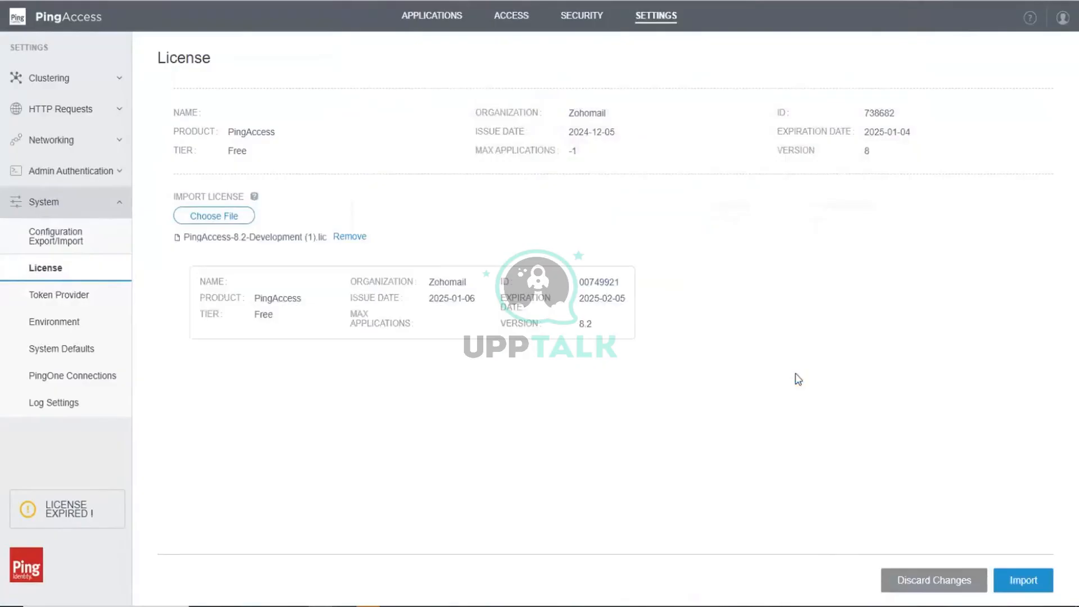
left_click(1026, 583)
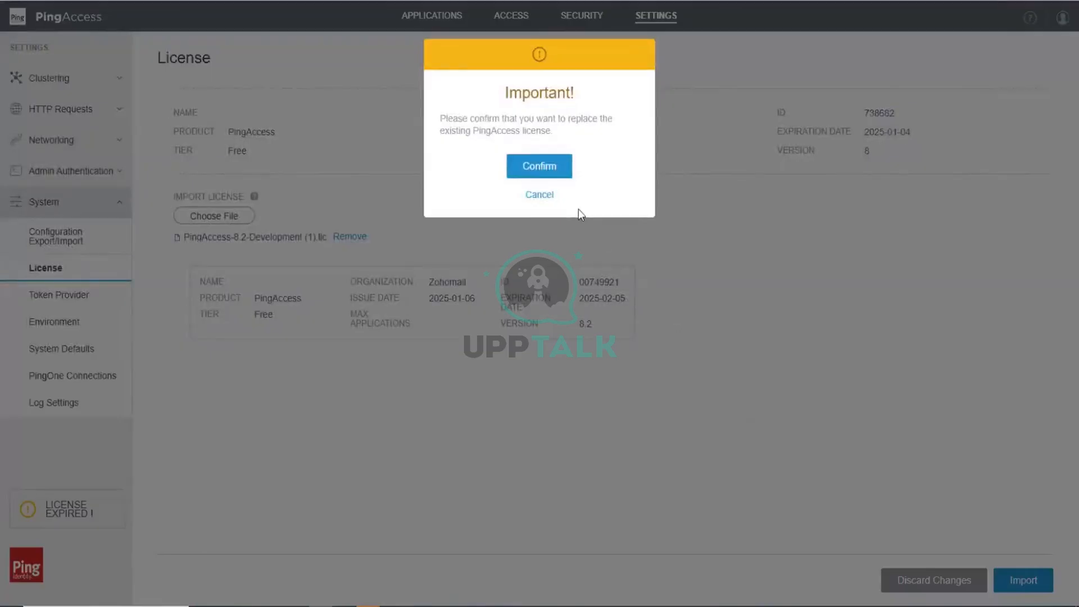
left_click(530, 167)
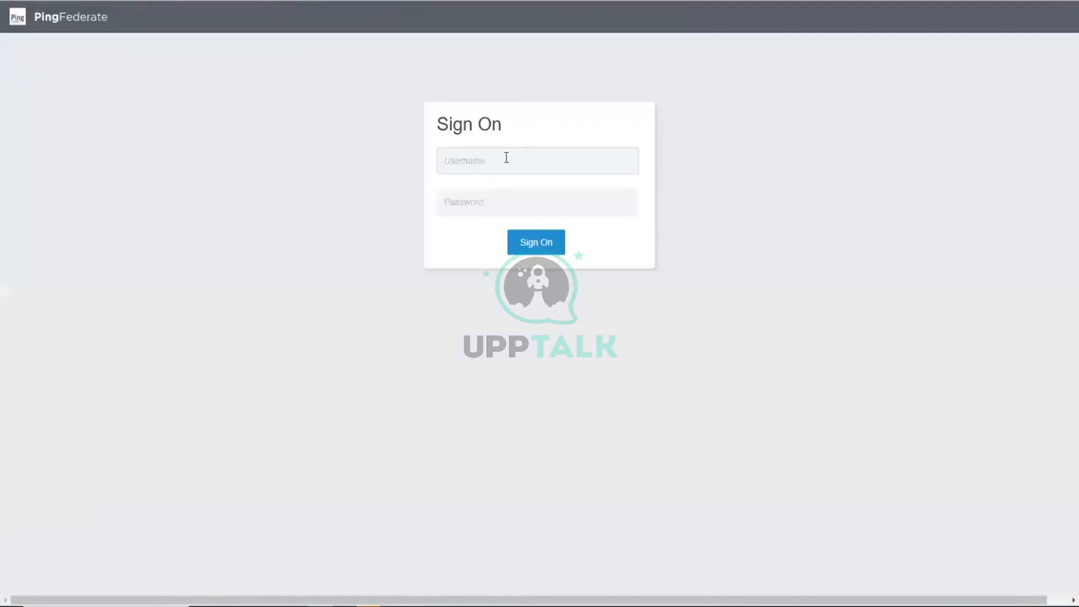
Sign on to the PingFederate admin console with the administrator's username and password
left_click(506, 159)
left_click(499, 201)
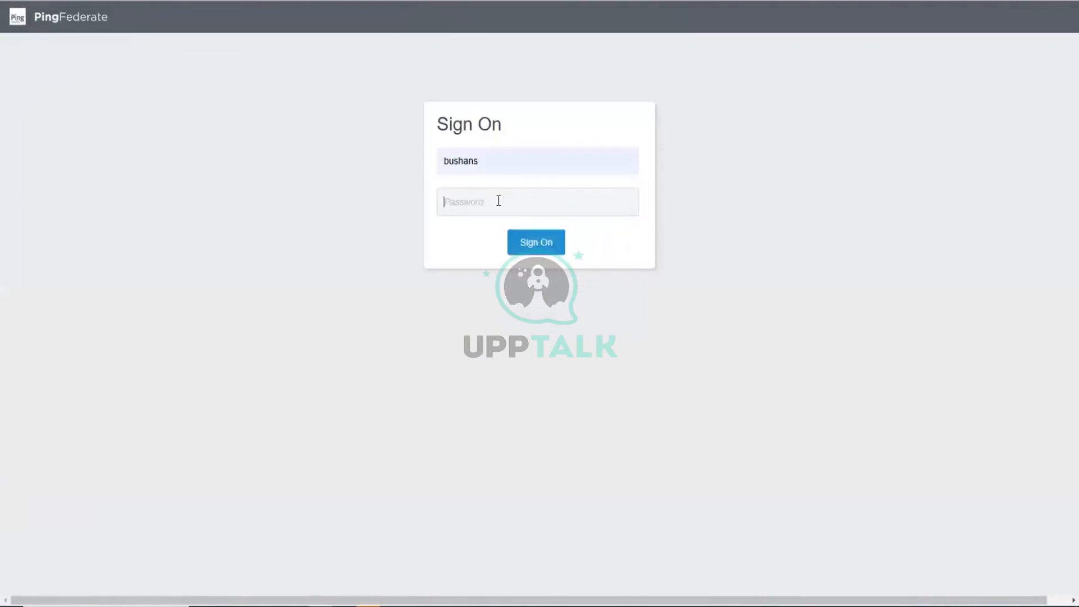
type("•••••••••")
left_click(515, 241)
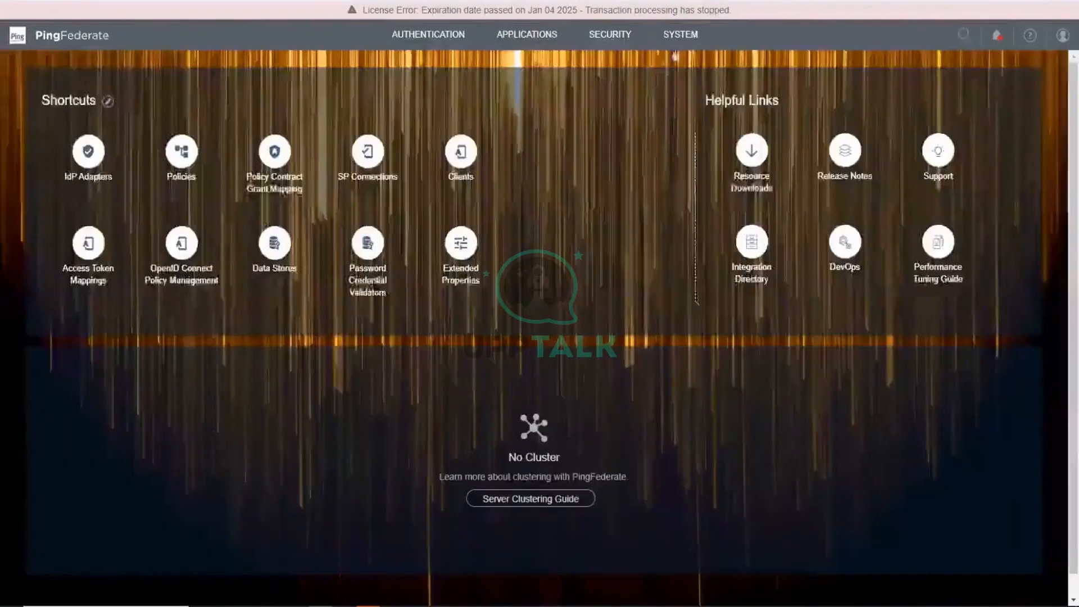
Import PingFederate-12.2-Development.lic from Downloads in the PingFederate server license settings and save it
left_click(695, 37)
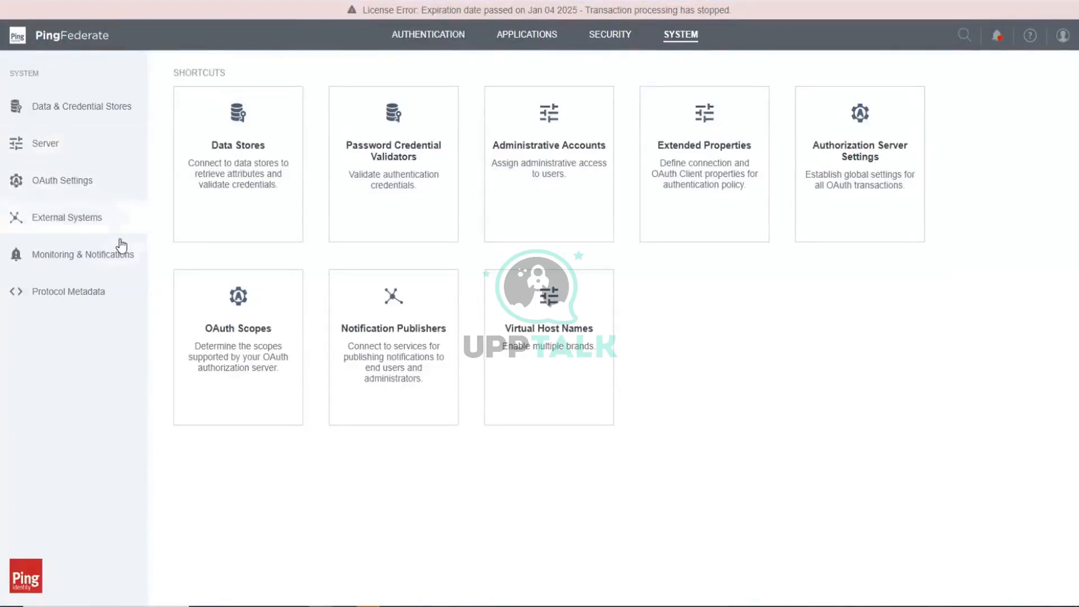
left_click(59, 145)
left_click(60, 191)
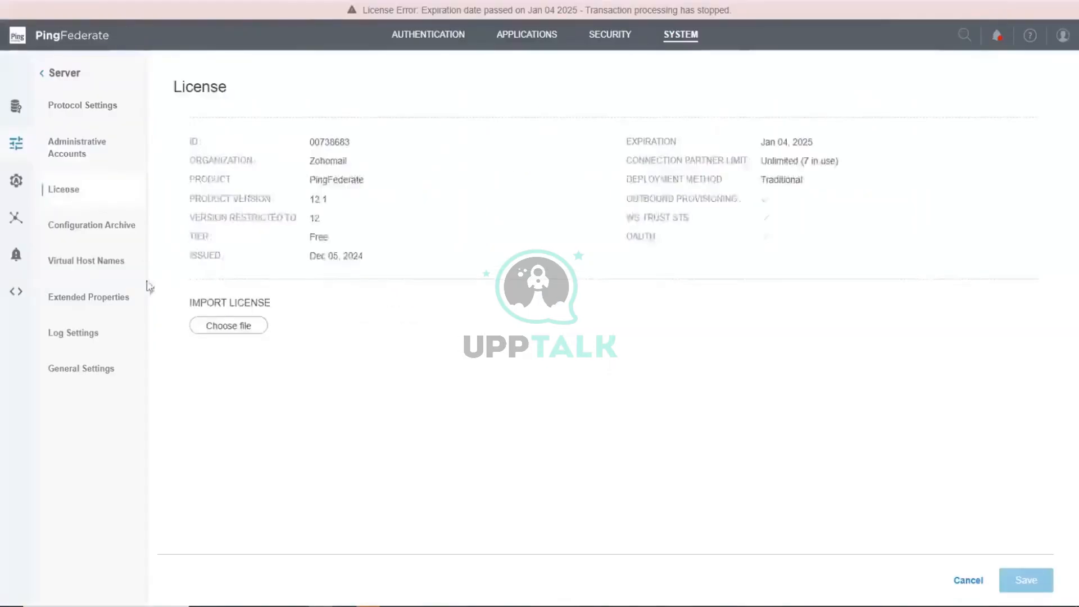
left_click(252, 326)
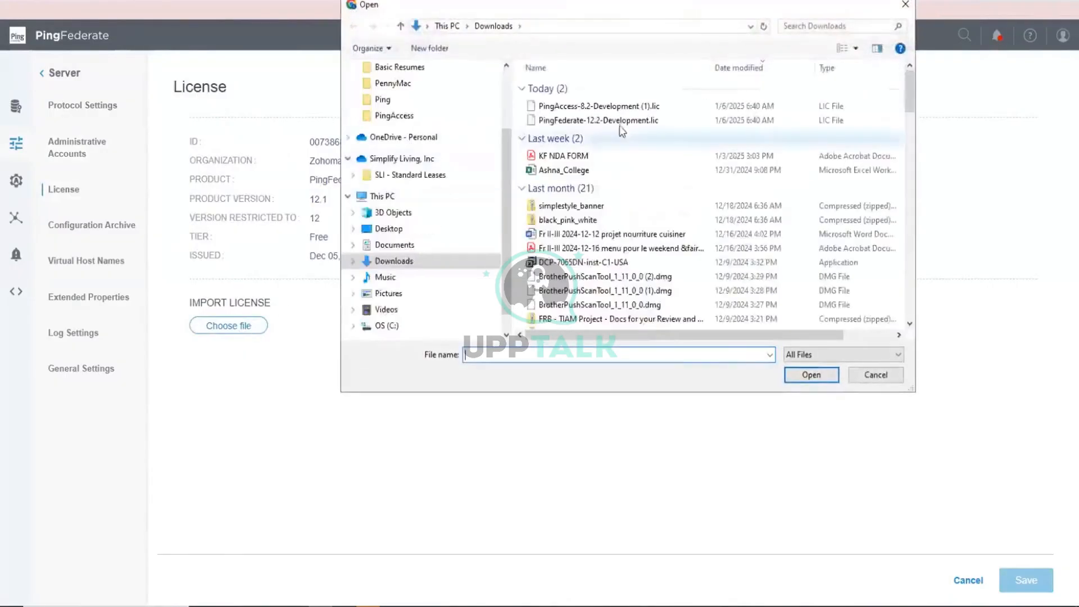
left_click(619, 120)
left_click(811, 375)
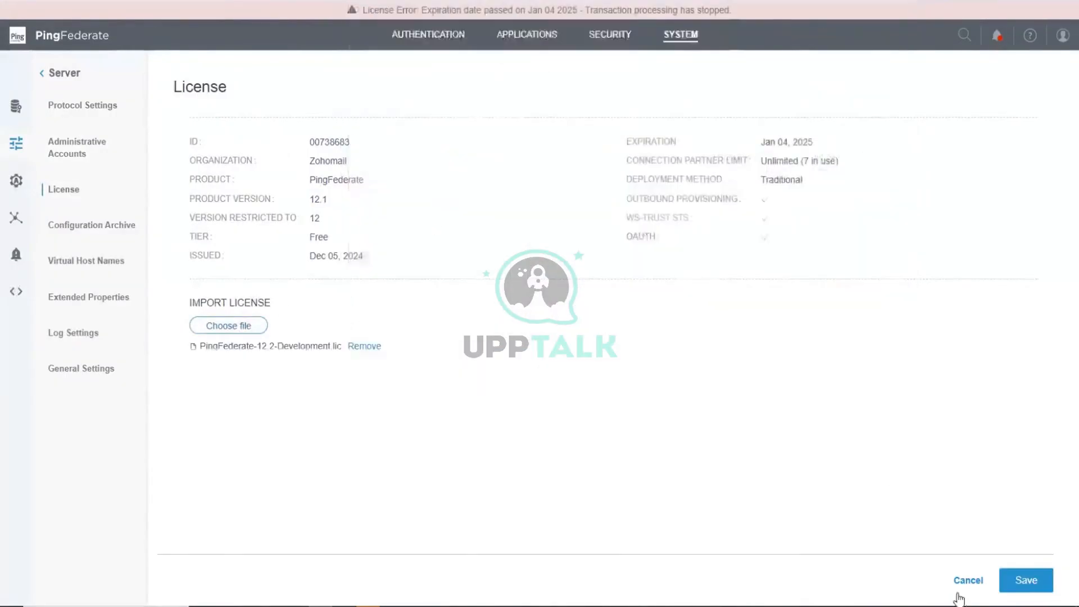
left_click(1029, 583)
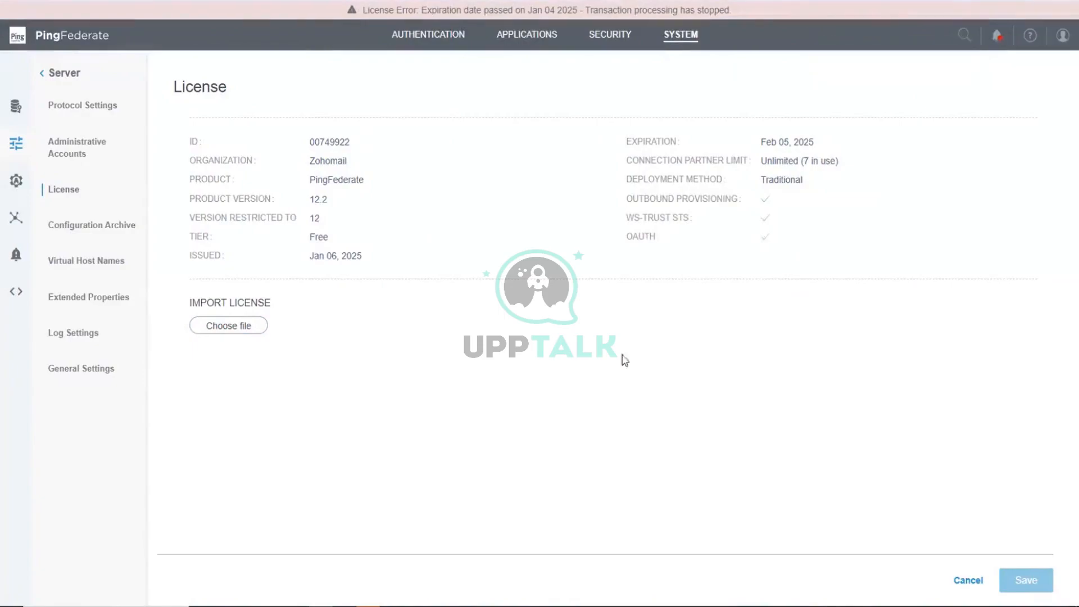
left_click(238, 332)
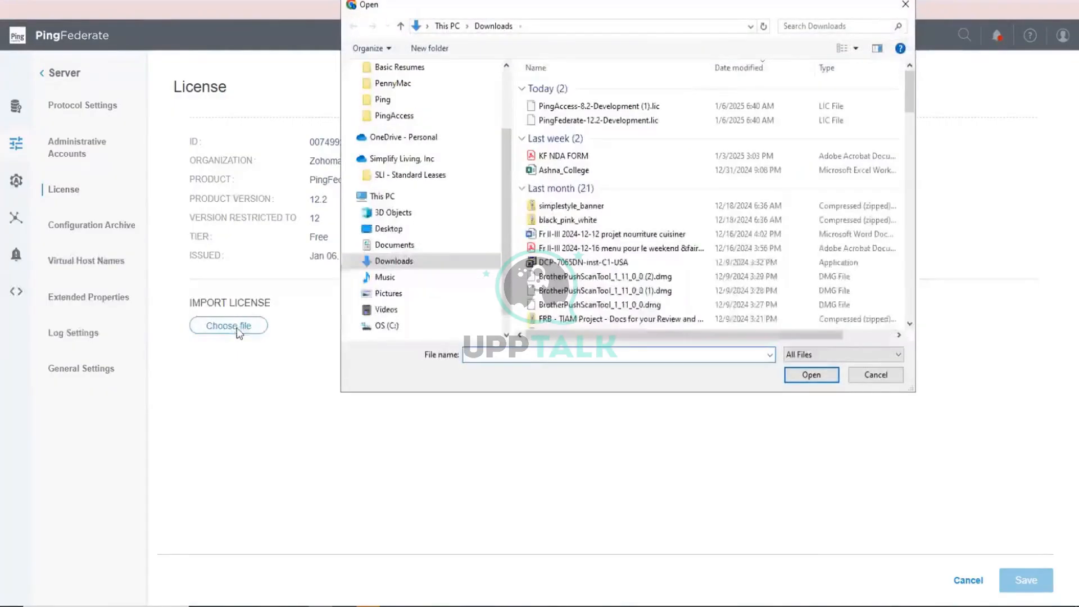
left_click(878, 374)
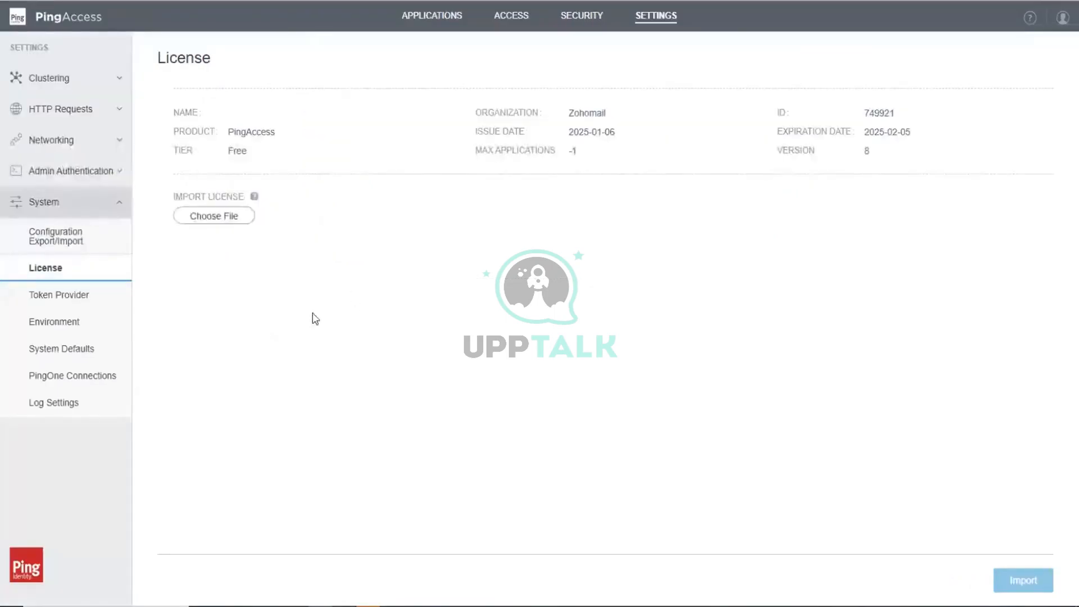
Return from the PingAccess license settings to the list of applications
left_click(120, 206)
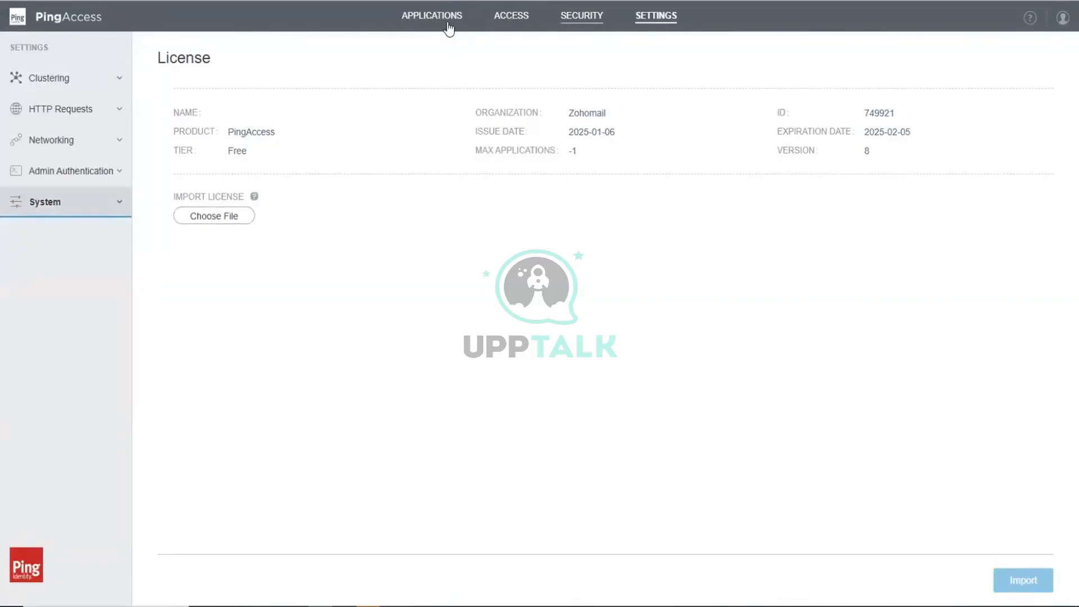
left_click(448, 28)
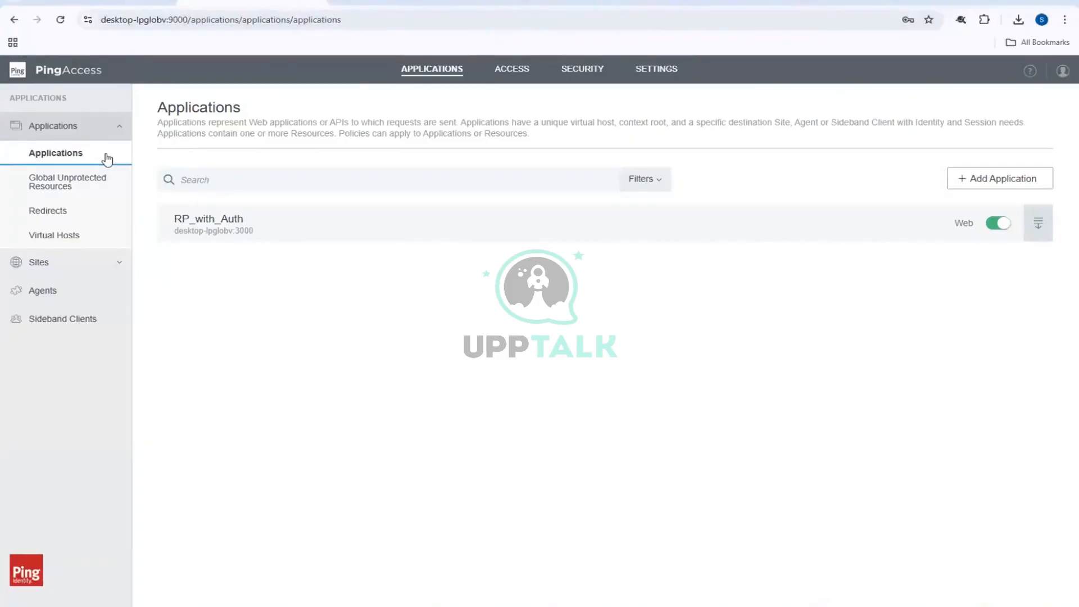
Switch to Notepad++ and close the files from PCV_Set-up through SAML_Details
key("alt+Tab")
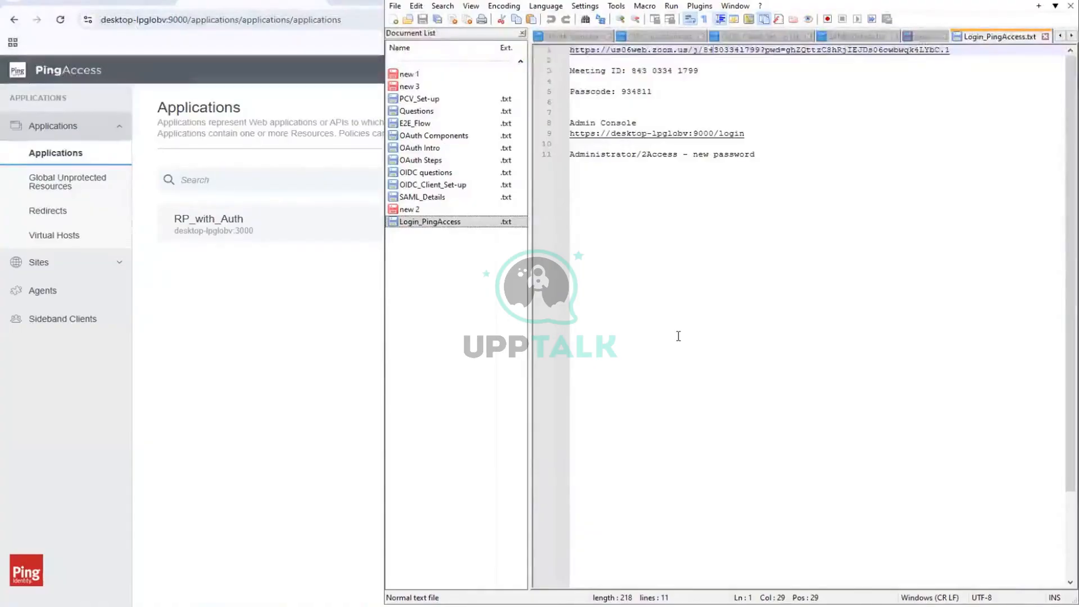
left_click(437, 100)
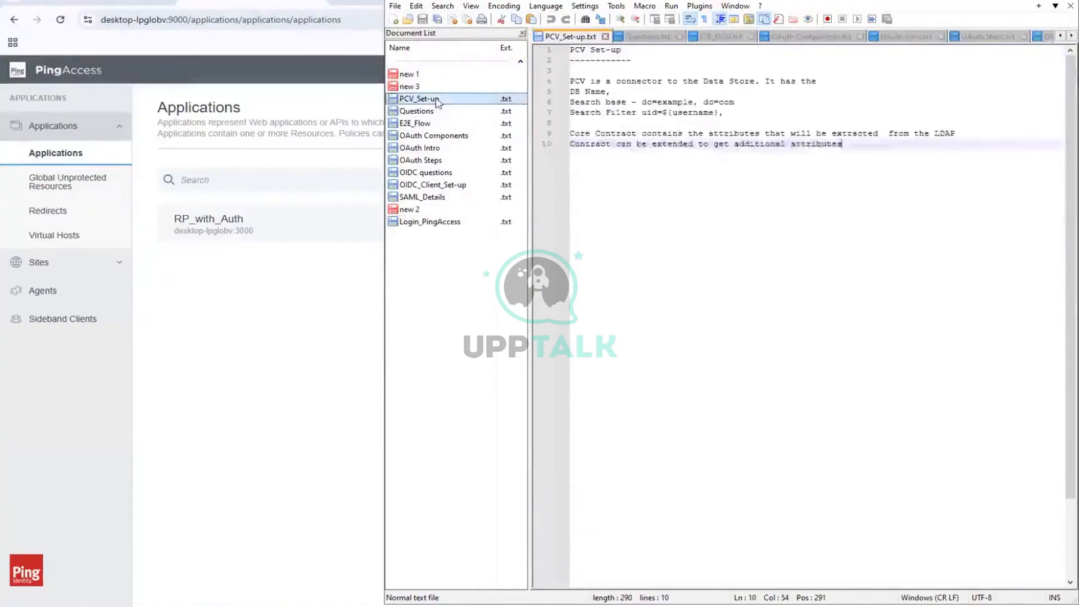
left_click(434, 198, "shift")
right_click(452, 165)
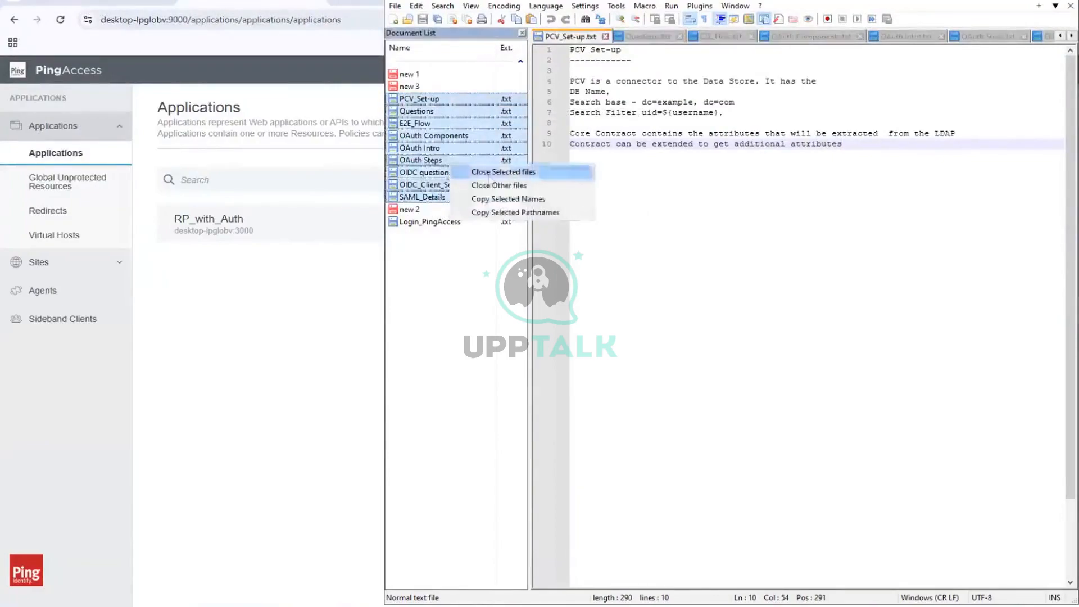
left_click(490, 175)
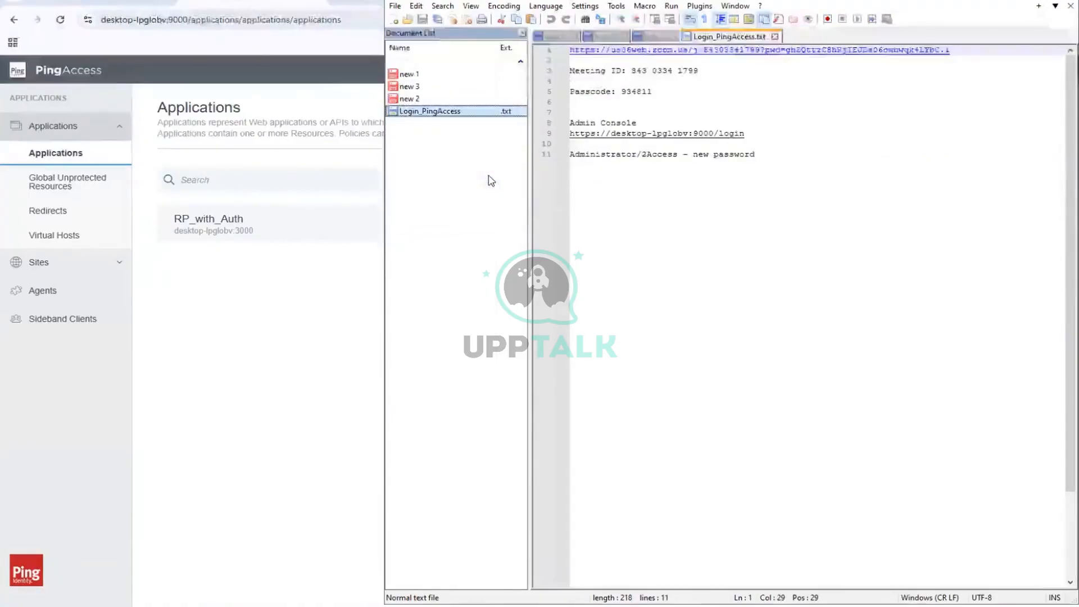
Open the text files PA_Basics through PA_to_PF_Connection from the PingAccess documents folder and show the editor full screen
left_click(394, 6)
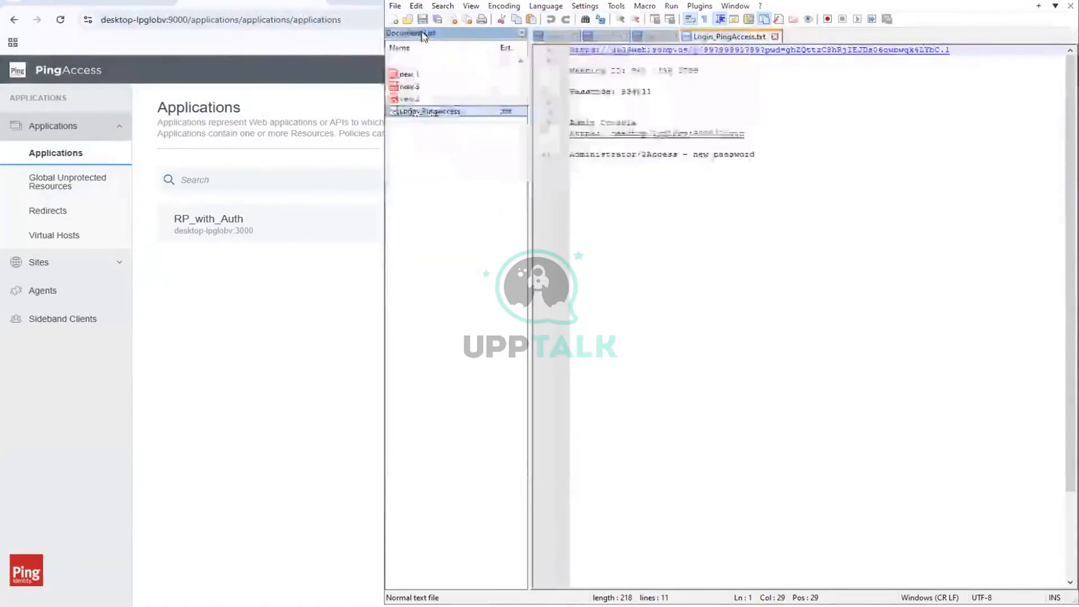
key("ctrl+o")
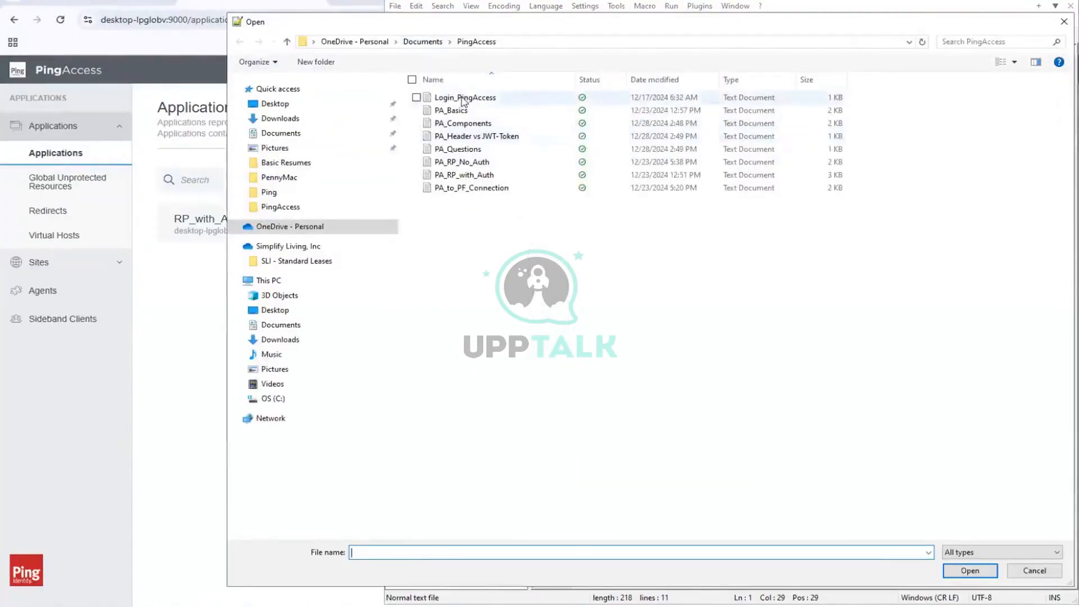
left_click(457, 113)
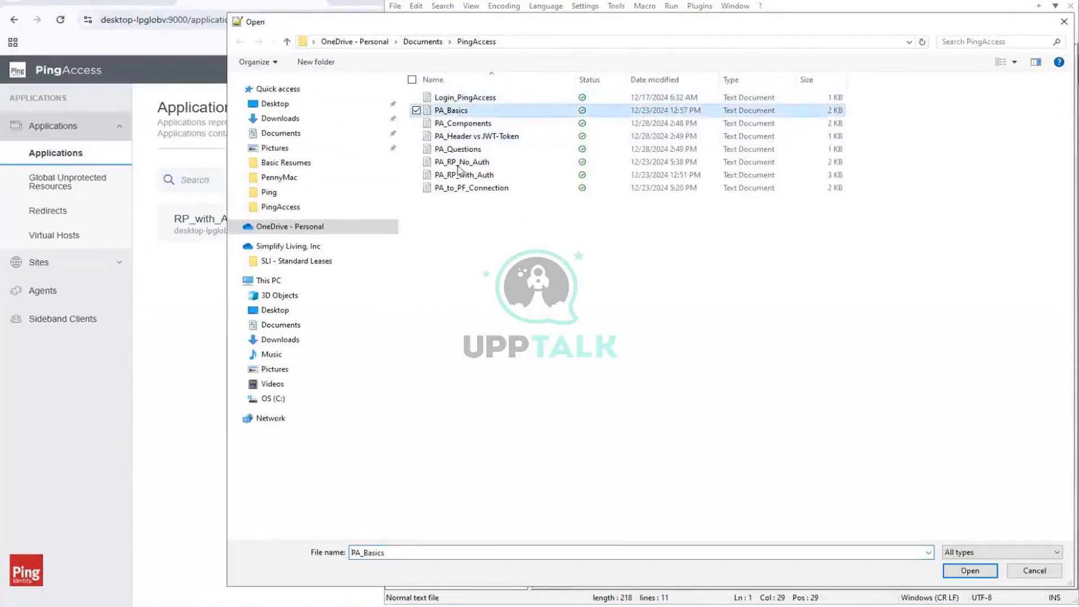
left_click(459, 190, "shift")
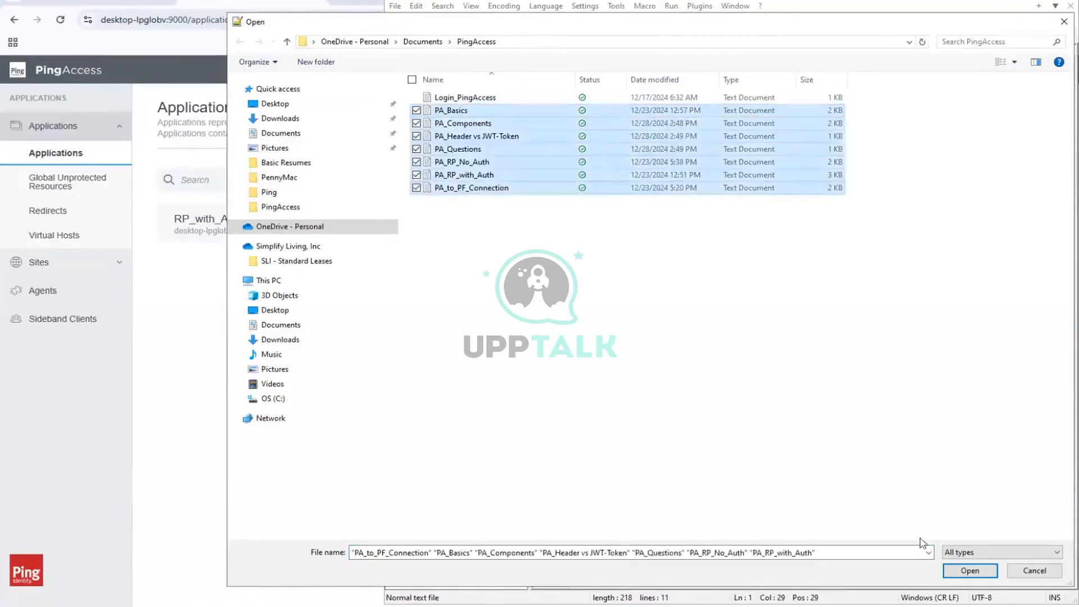
left_click(970, 571)
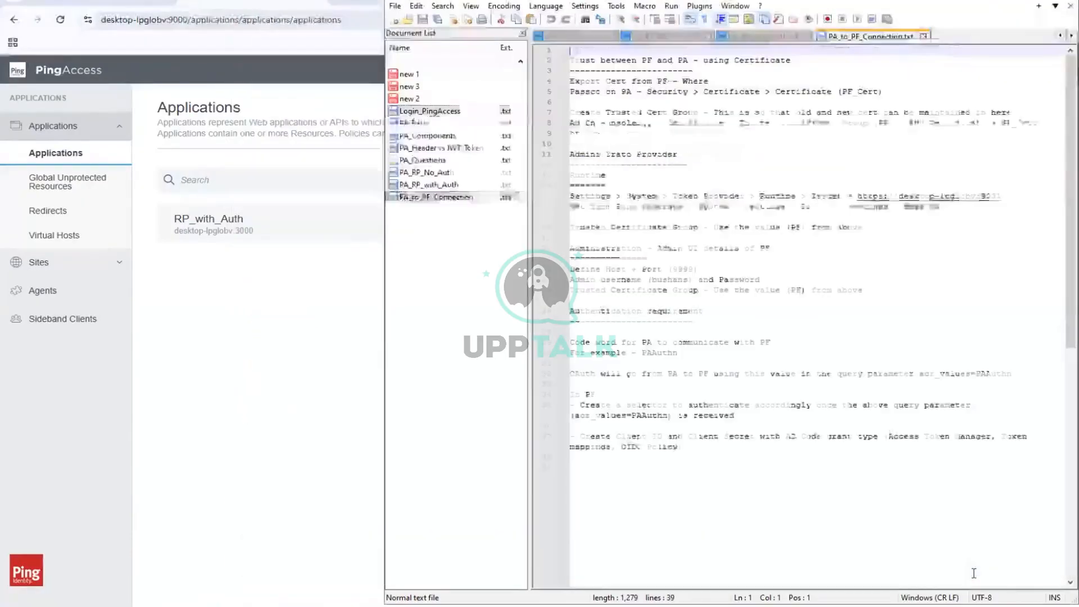
key("F11")
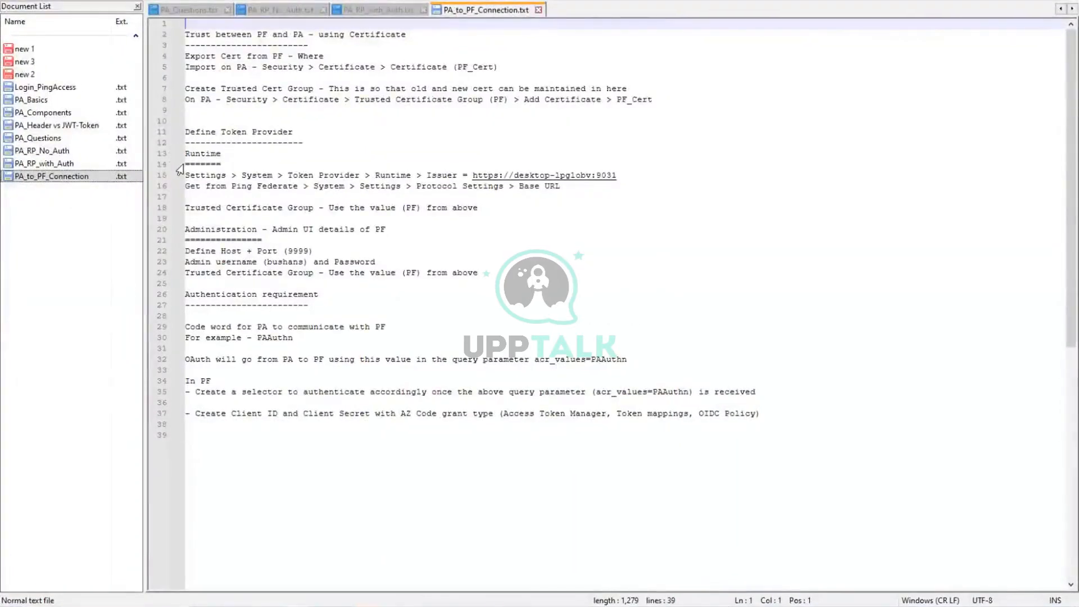
In the PA_RP_with_Auth notes, extend the Pages/Resources line under Components of Ping Access with "- actual URIs and Pages" and save the file
left_click(59, 163)
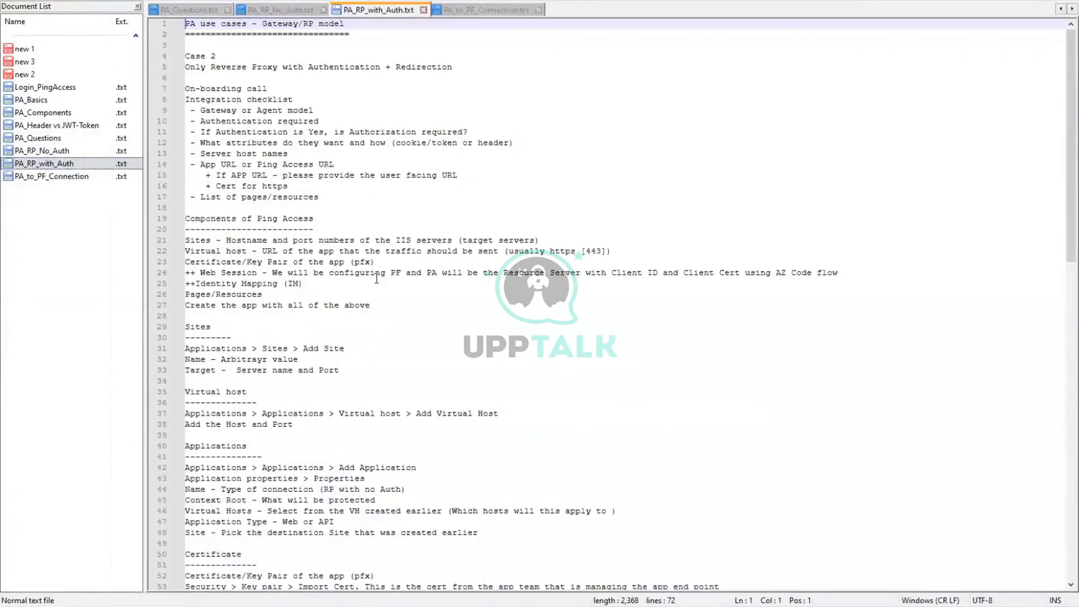
scroll(376, 278, "down", 2)
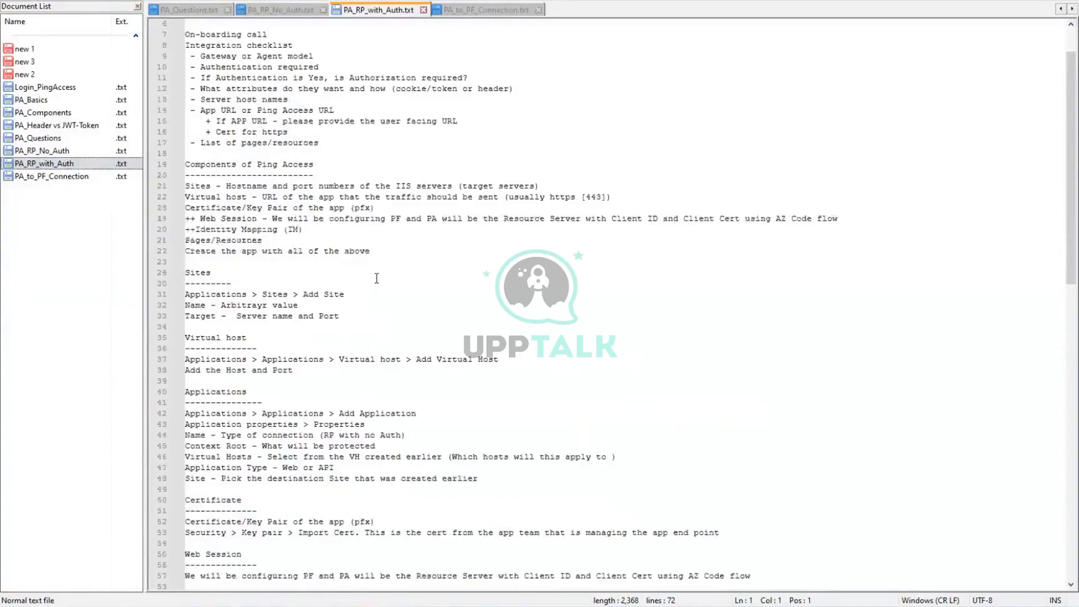
scroll(377, 278, "up", 2)
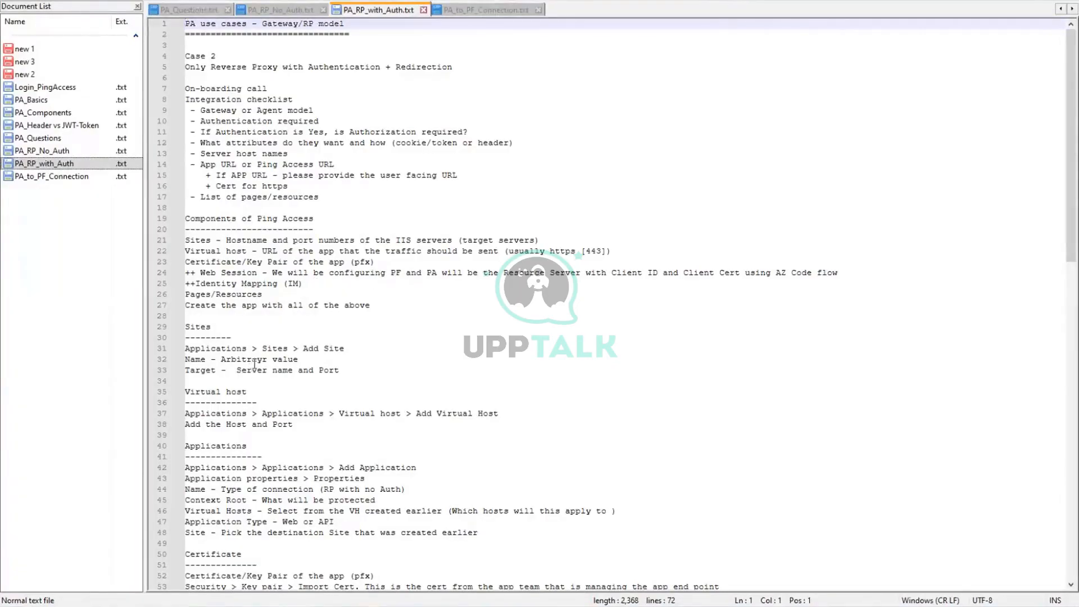
left_click(276, 295)
type("- ")
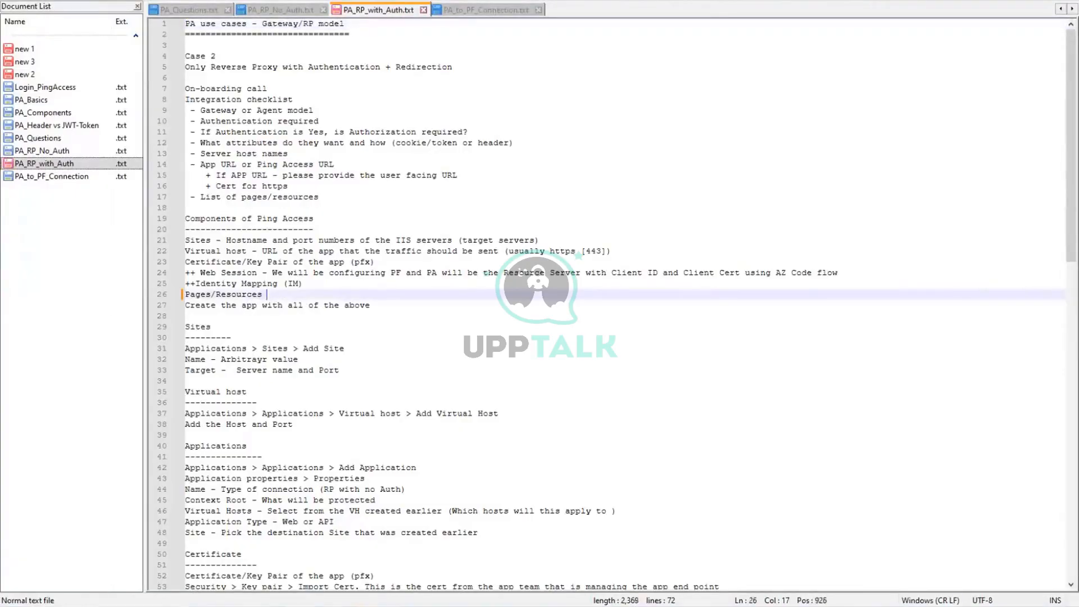
type("actual URis")
key("BackSpace")
key("BackSpace")
key("BackSpace")
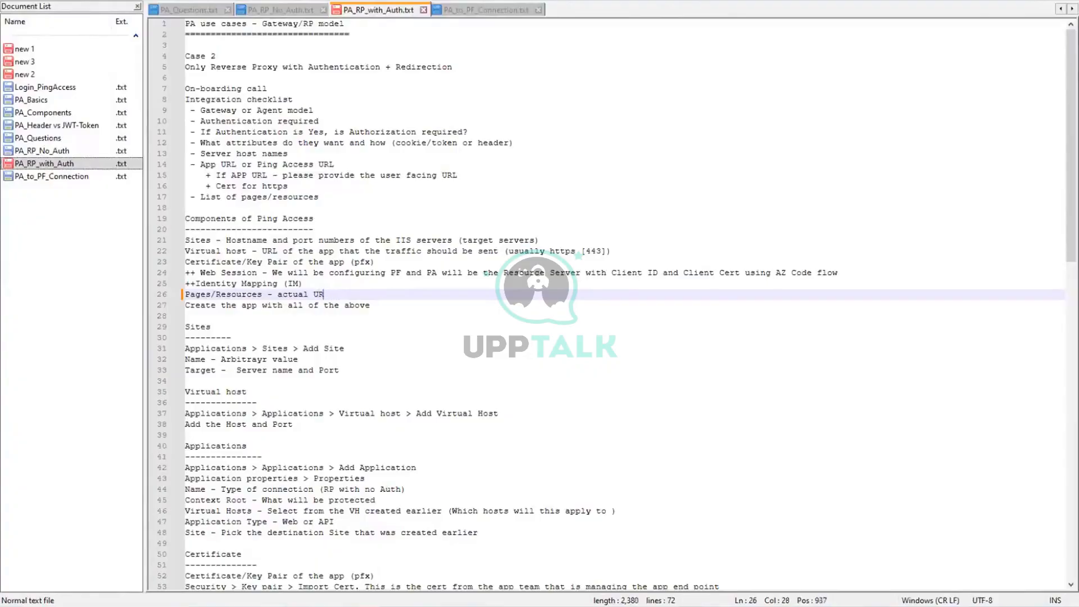
type("Is and Pa")
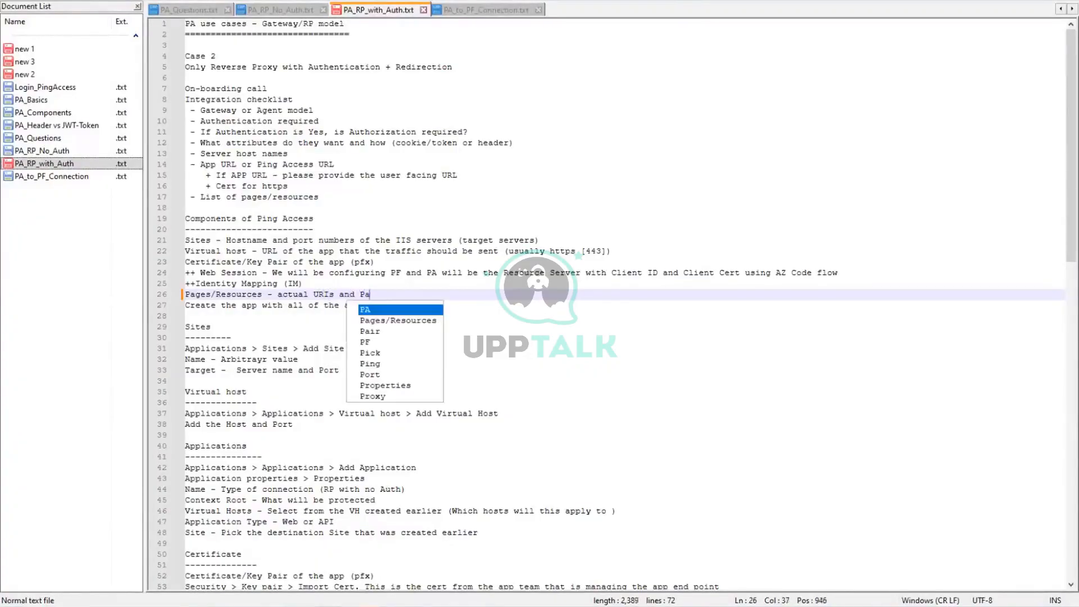
type("ges")
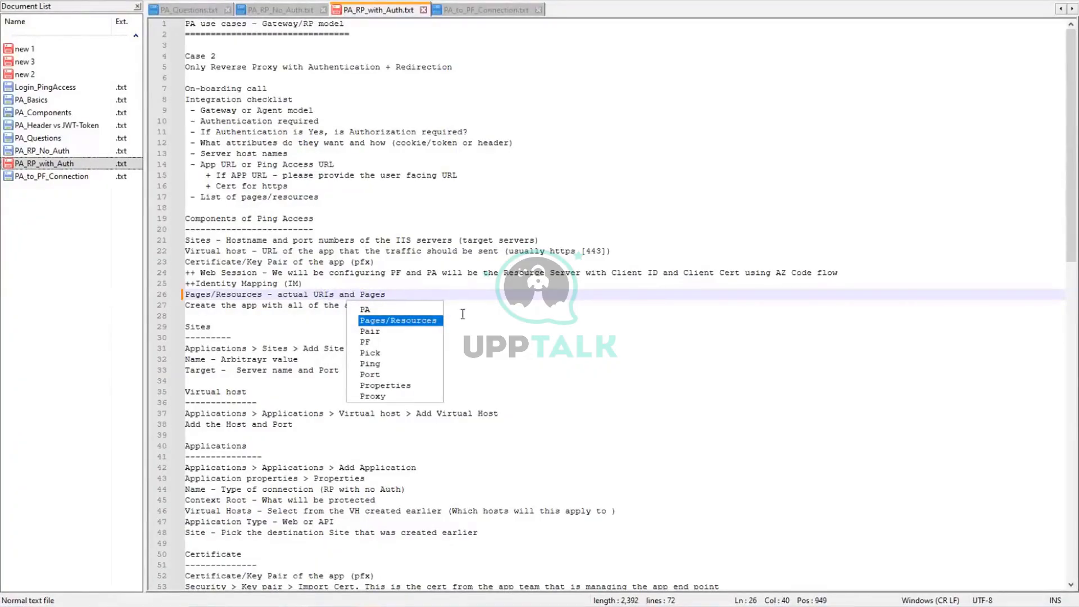
left_click(578, 317)
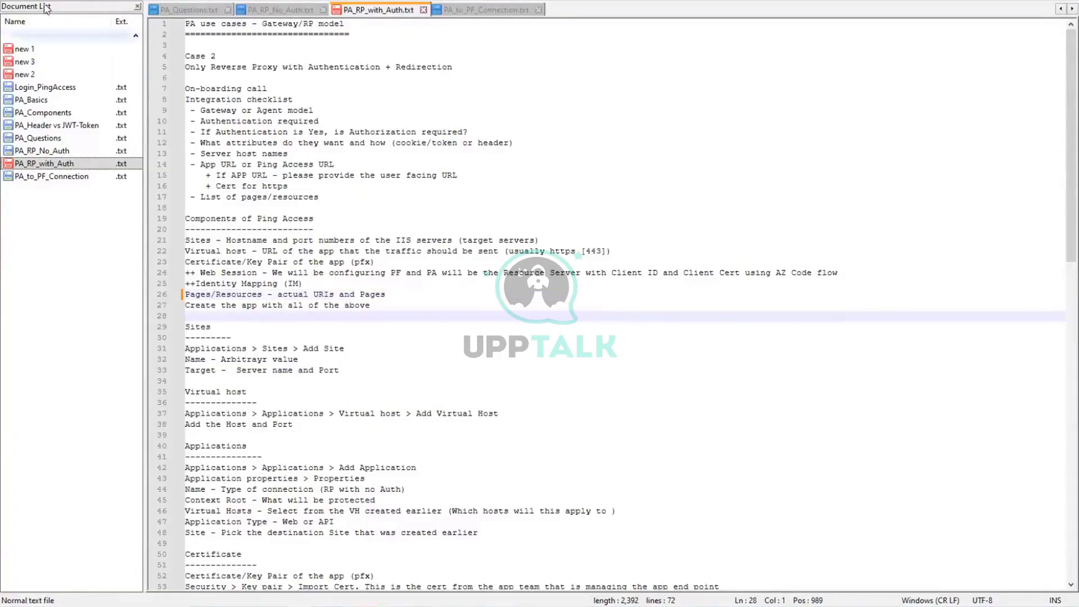
key("ctrl+s")
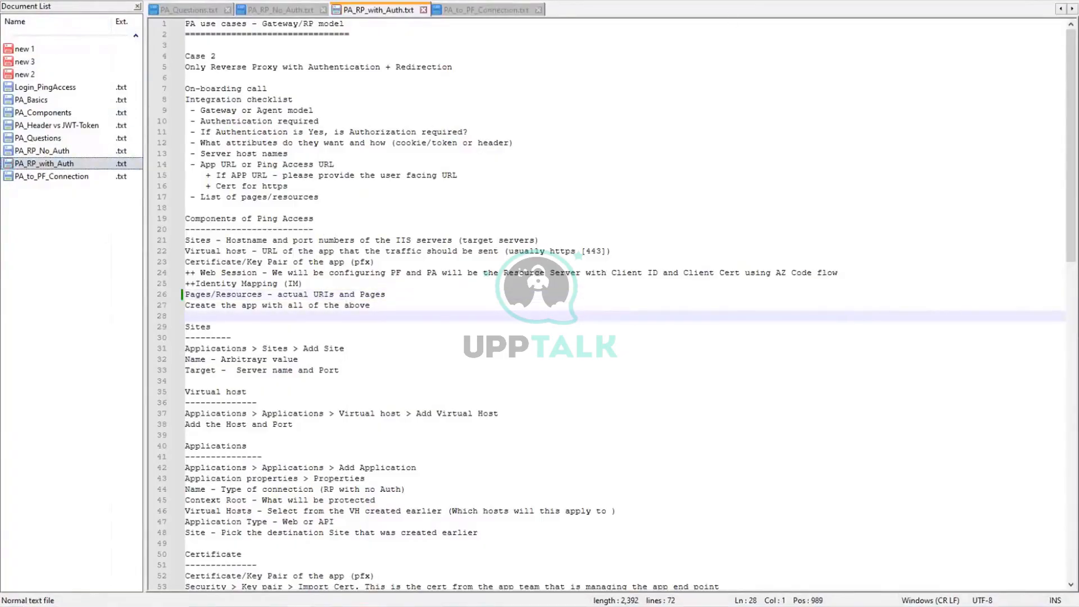
Switch to PingAccess, look at the list of sites, and open the resources of the RP_with_Auth application
key("super+Down")
left_click(309, 306)
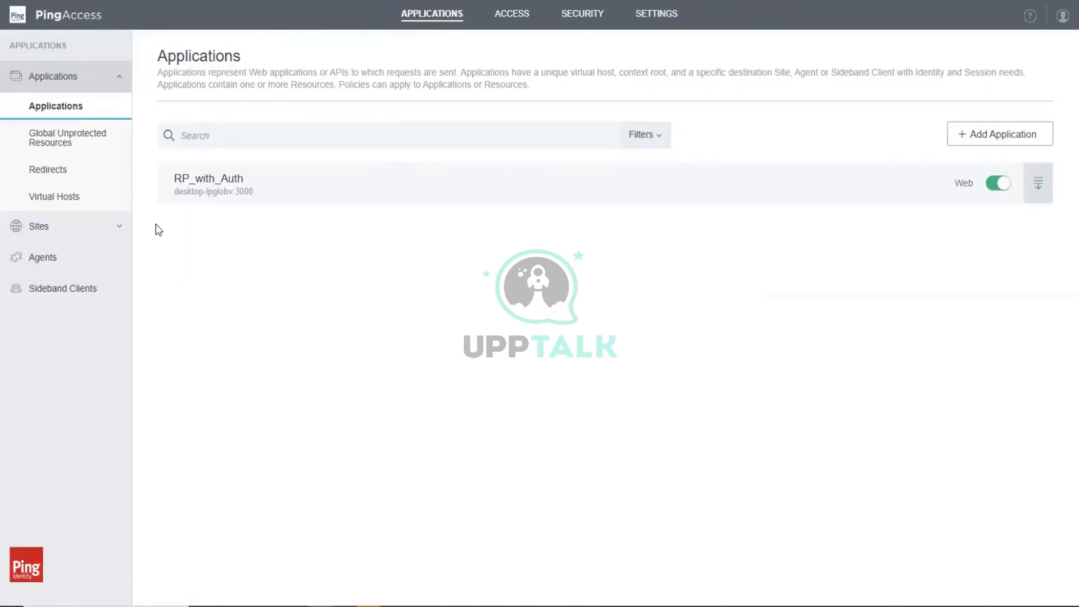
left_click(85, 228)
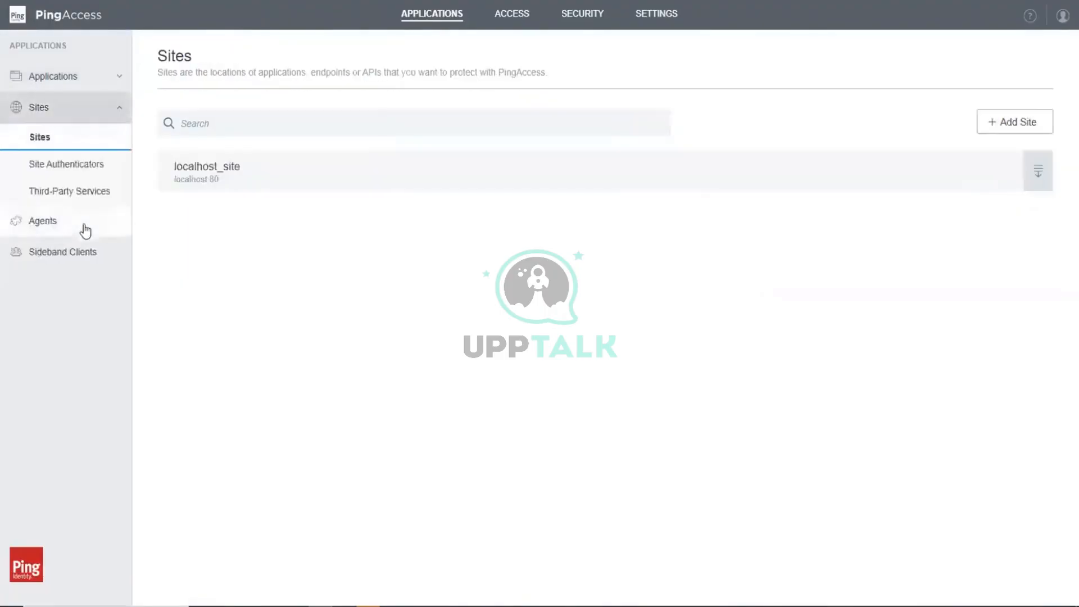
left_click(53, 79)
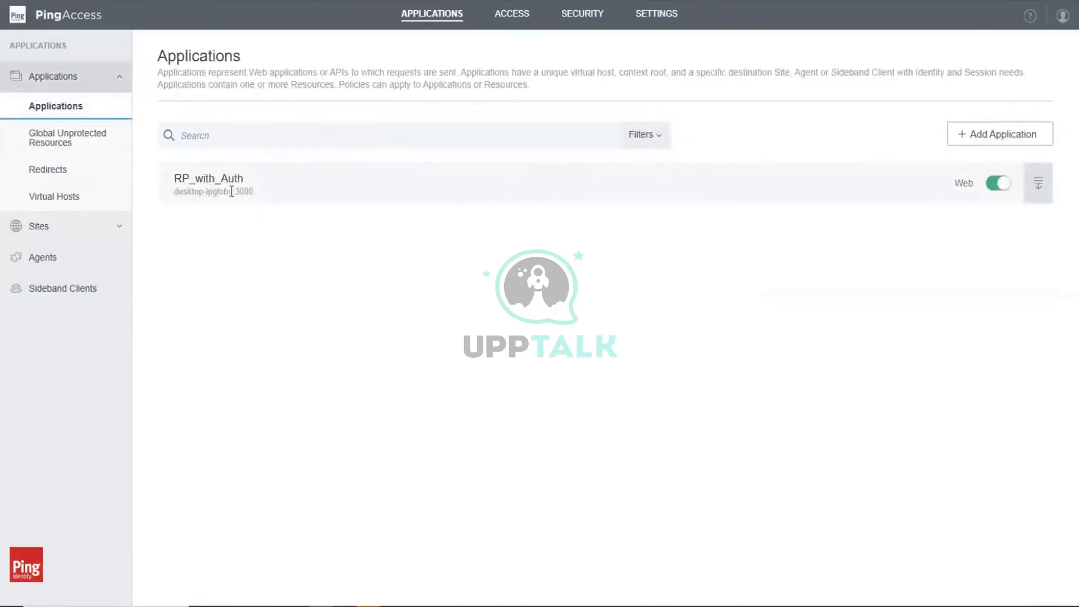
left_click(1037, 186)
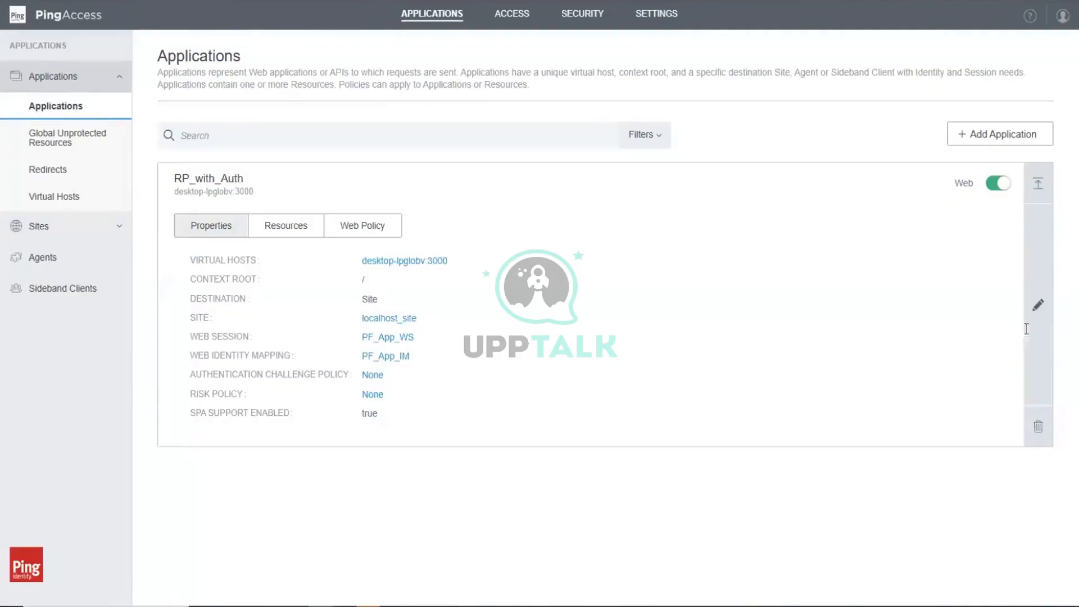
left_click(1039, 308)
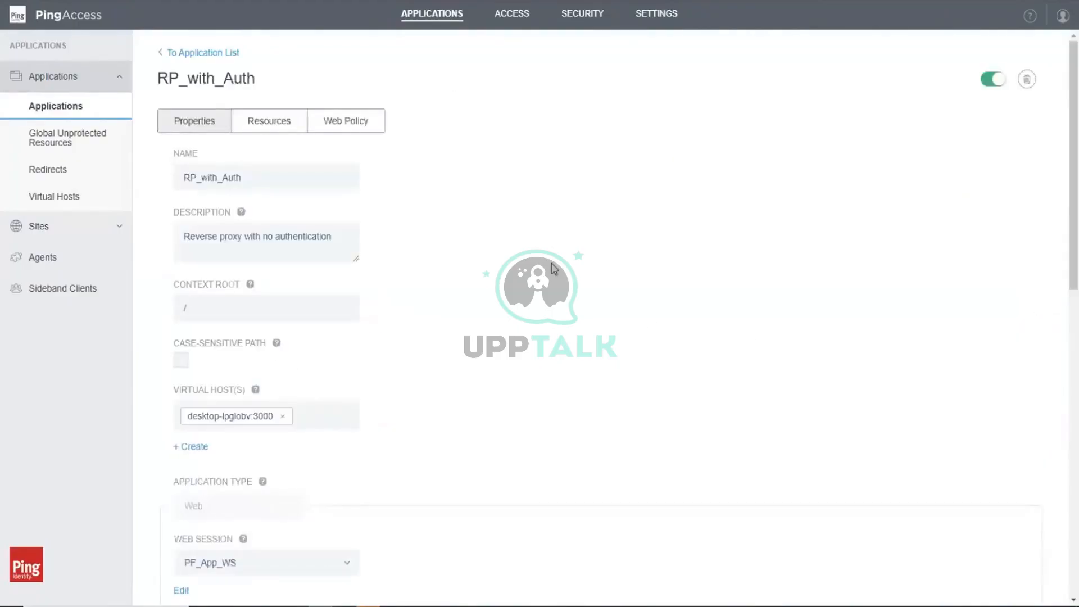
left_click(275, 124)
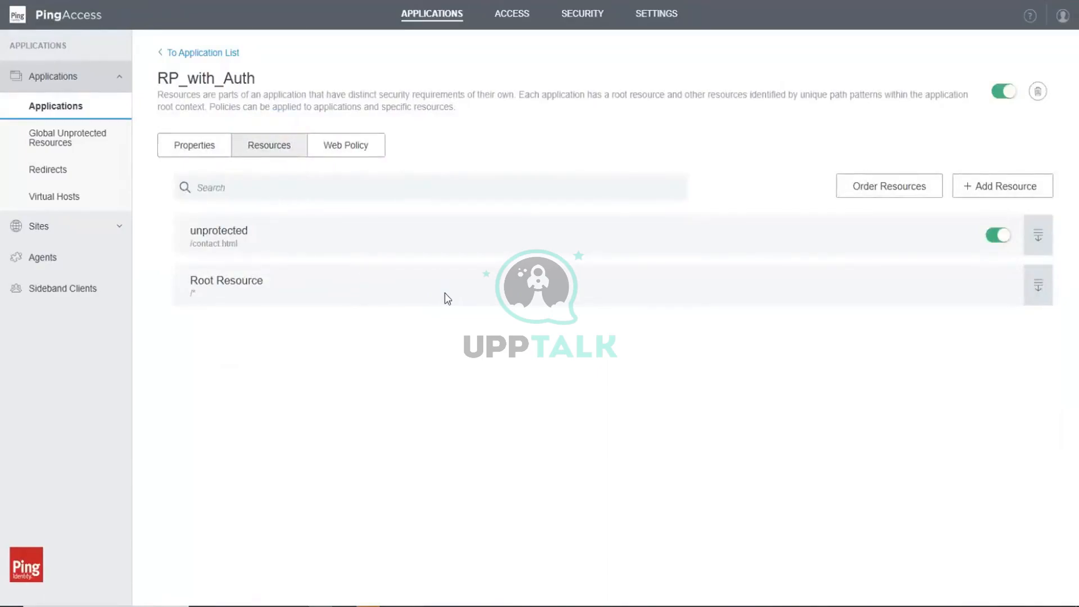
Add paauthn_rule to the web policy of the application's Root Resource and save the resource
left_click(1041, 294)
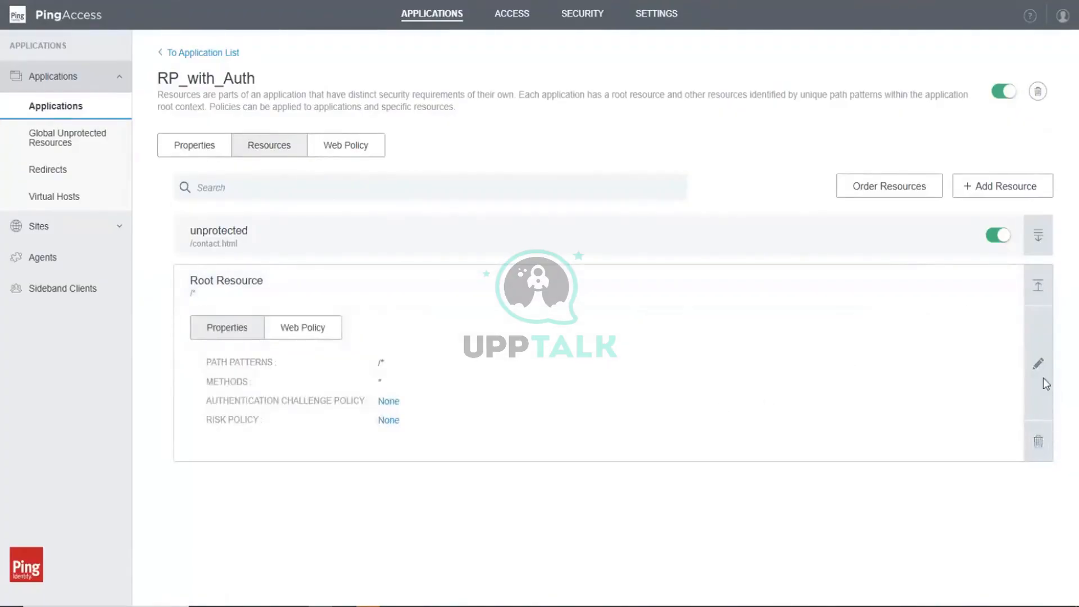
left_click(1039, 365)
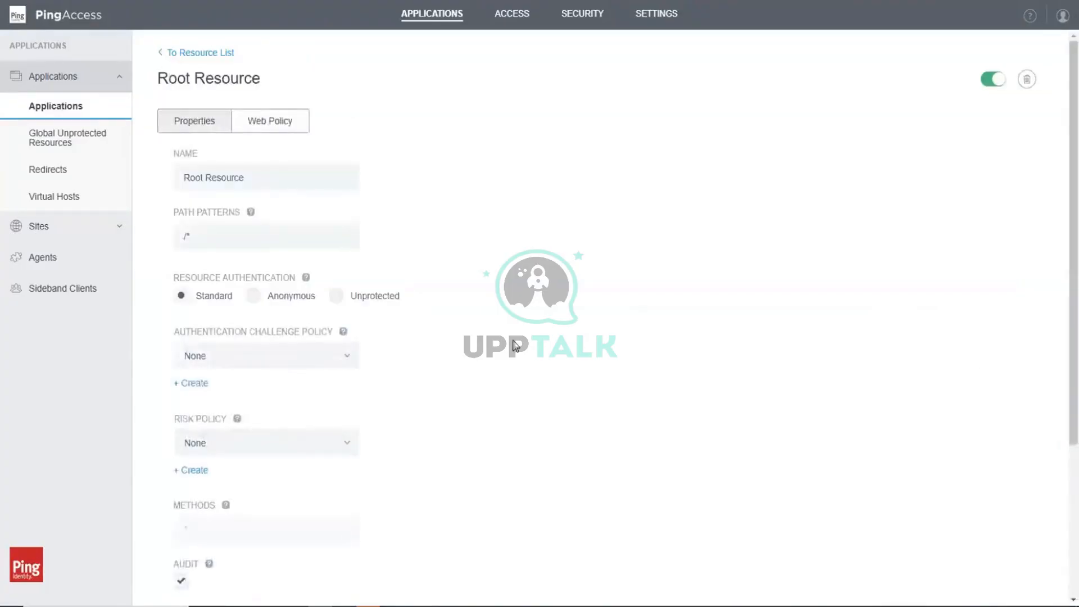
scroll(515, 345, "down", 2)
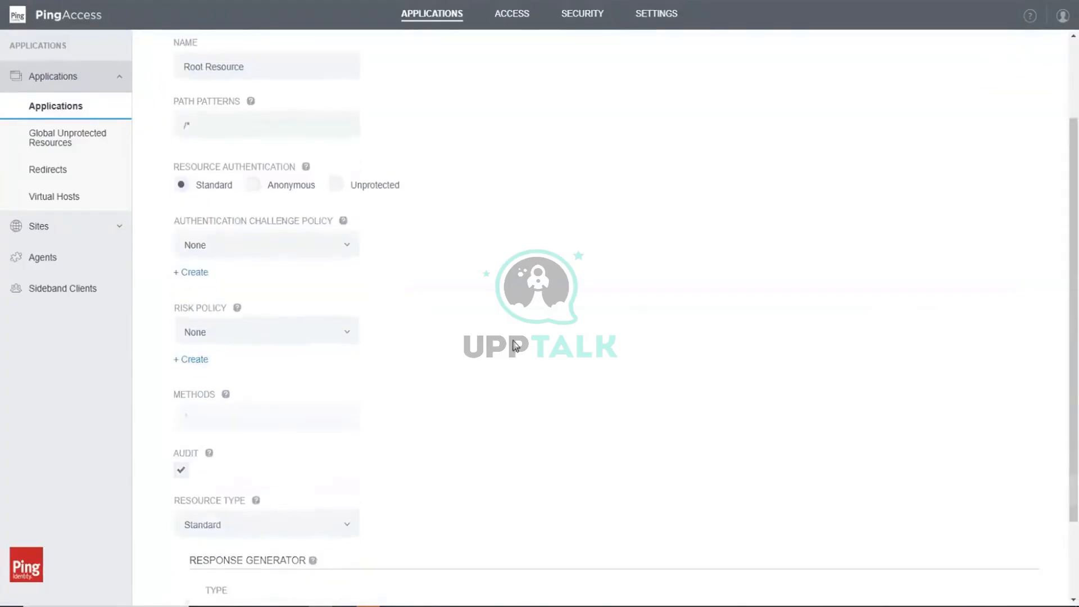
scroll(515, 345, "up", 2)
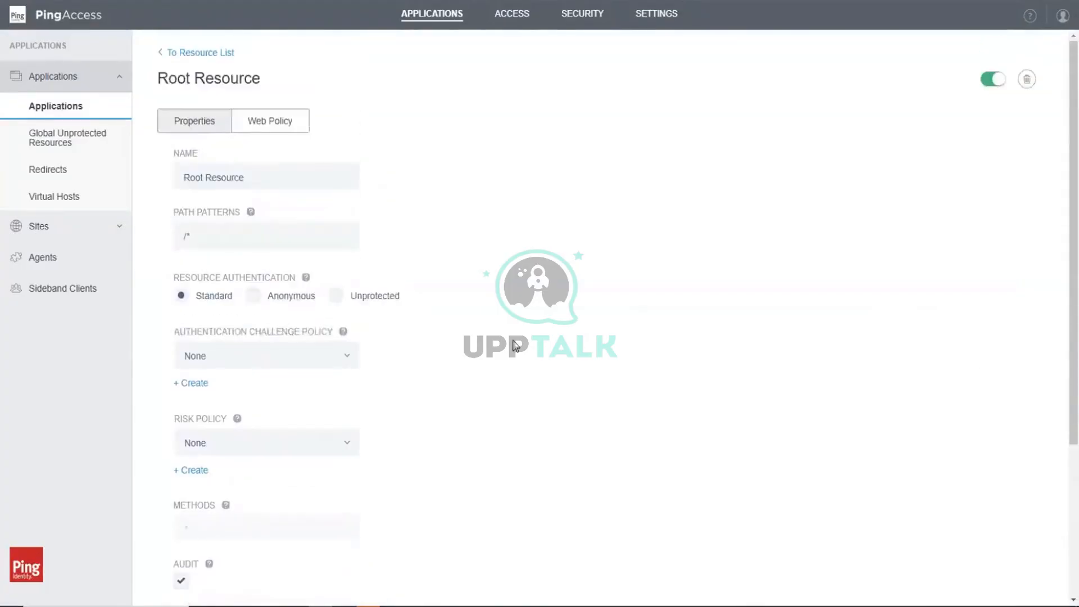
left_click(299, 133)
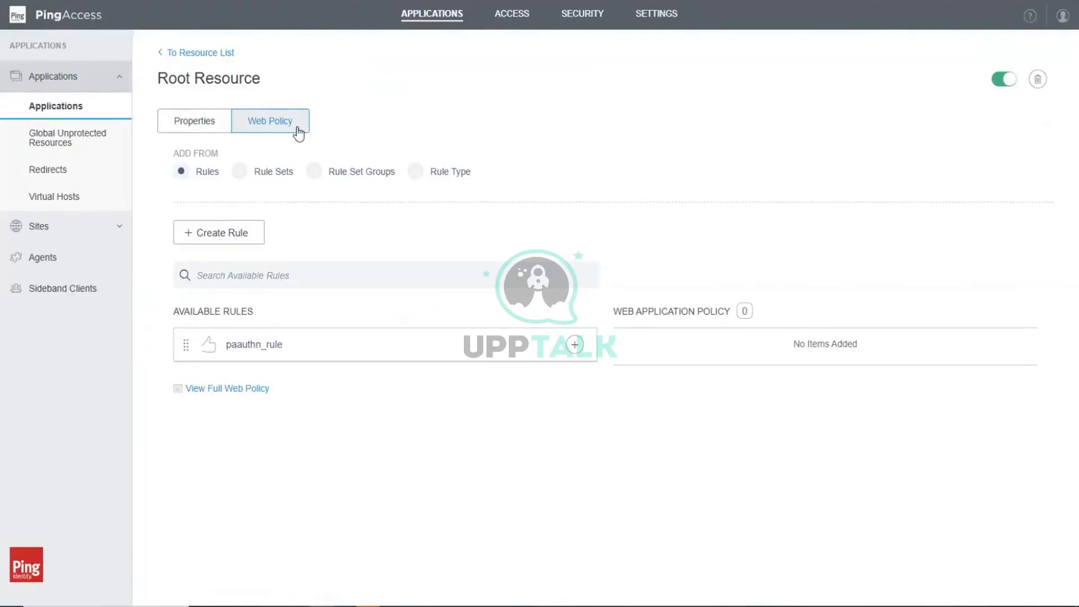
left_click(575, 346)
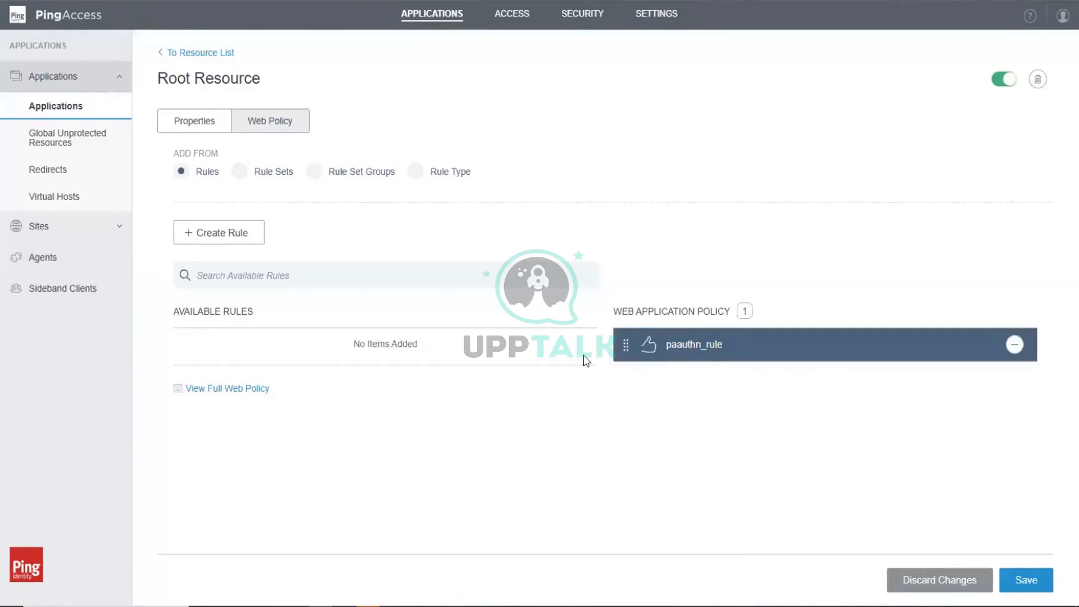
left_click(1029, 581)
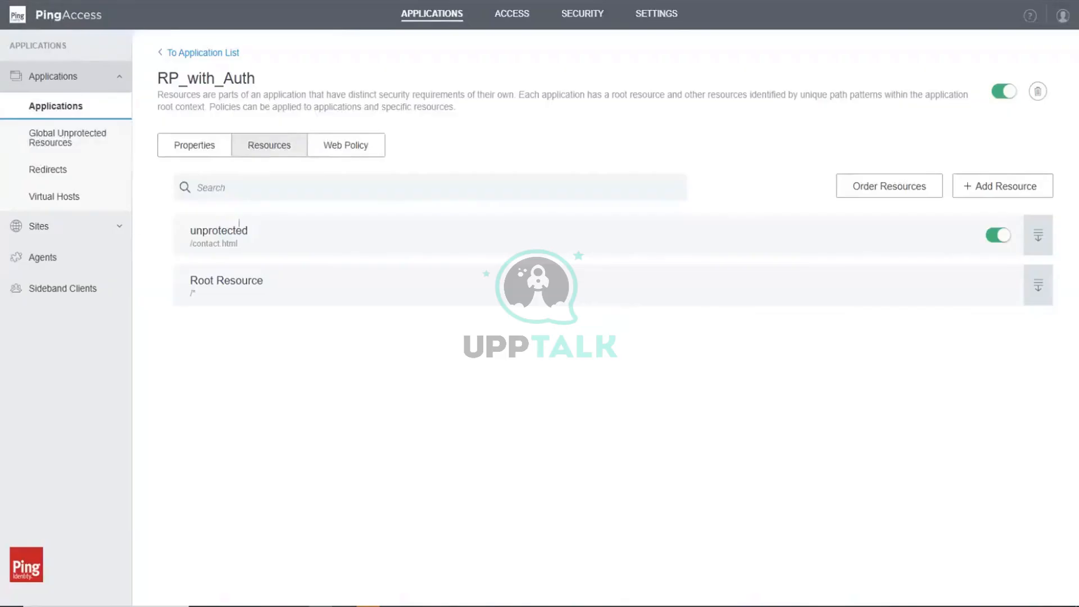
left_click(56, 211)
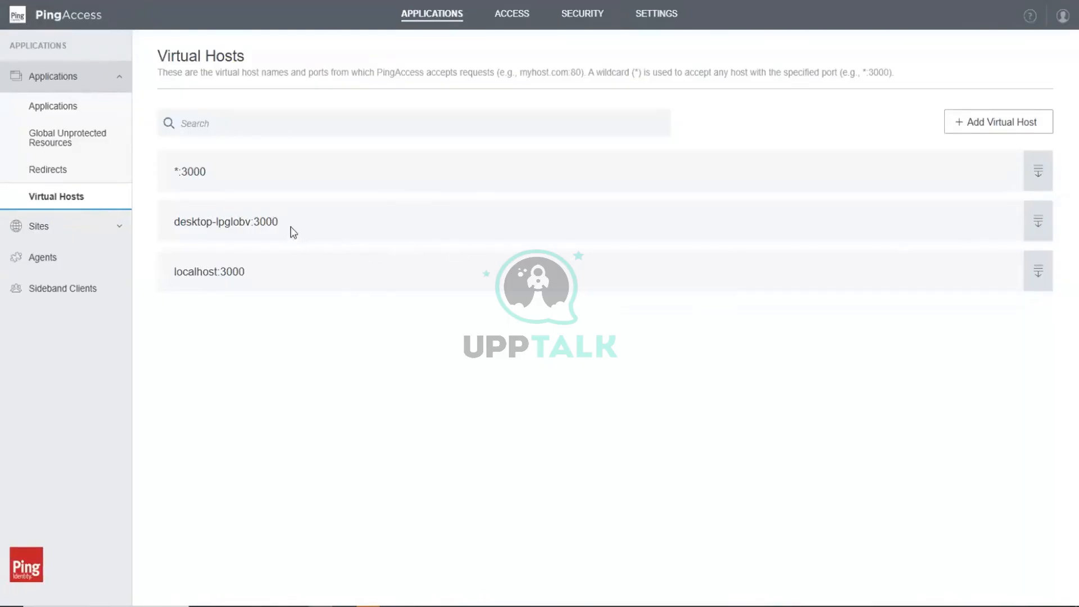
left_click_drag(278, 221, 172, 222)
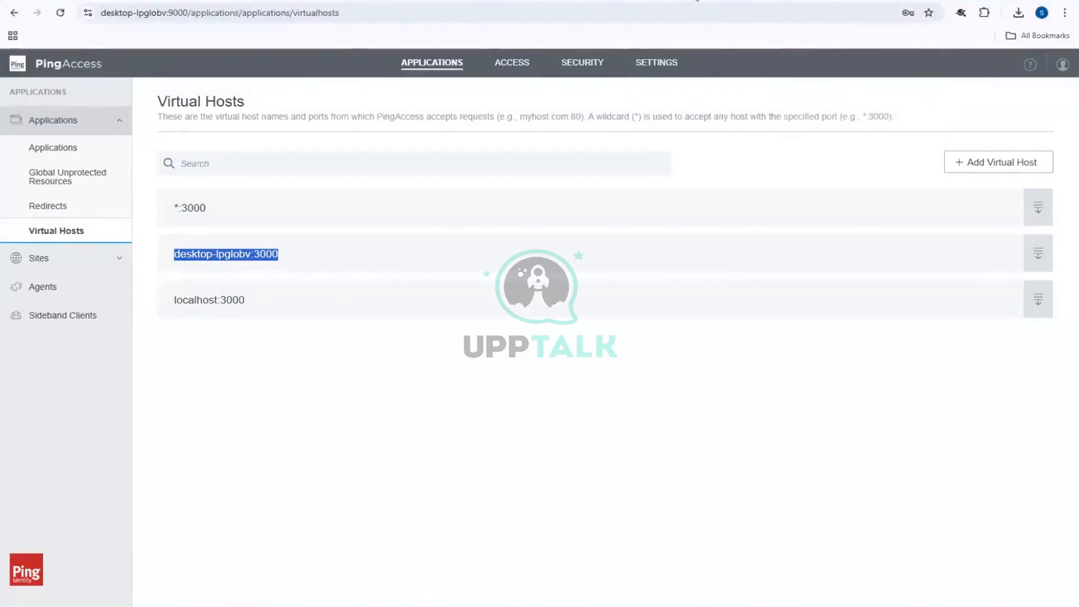
key("ctrl+t")
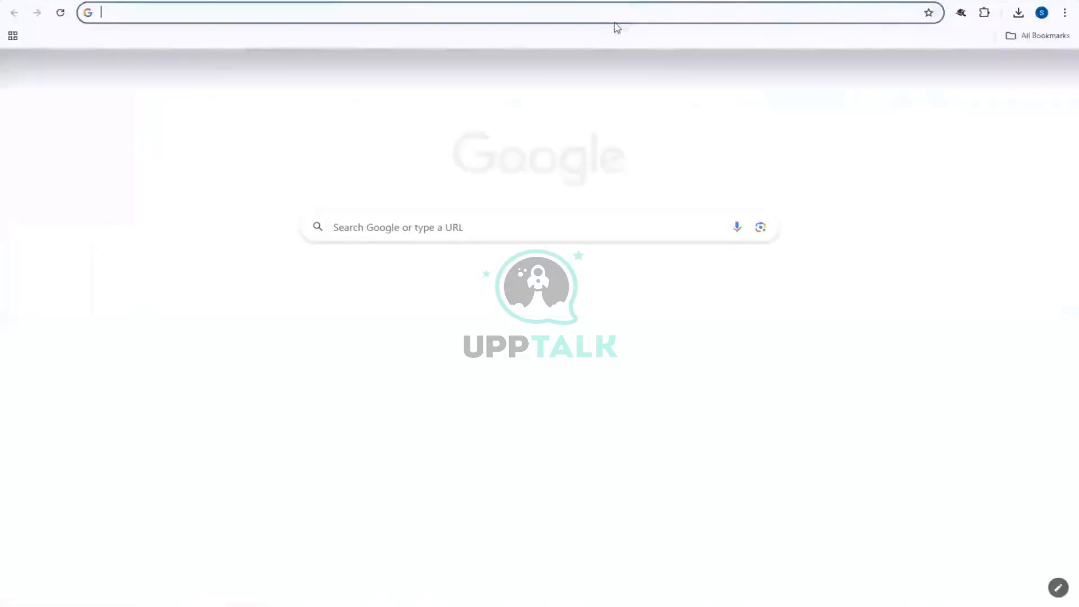
type("htt")
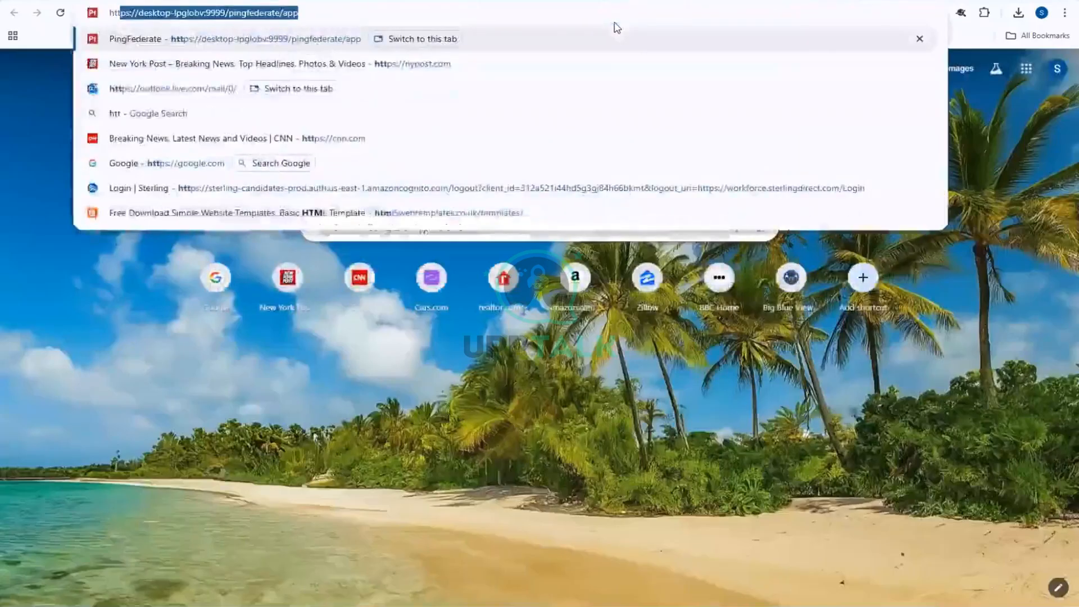
type("ps")
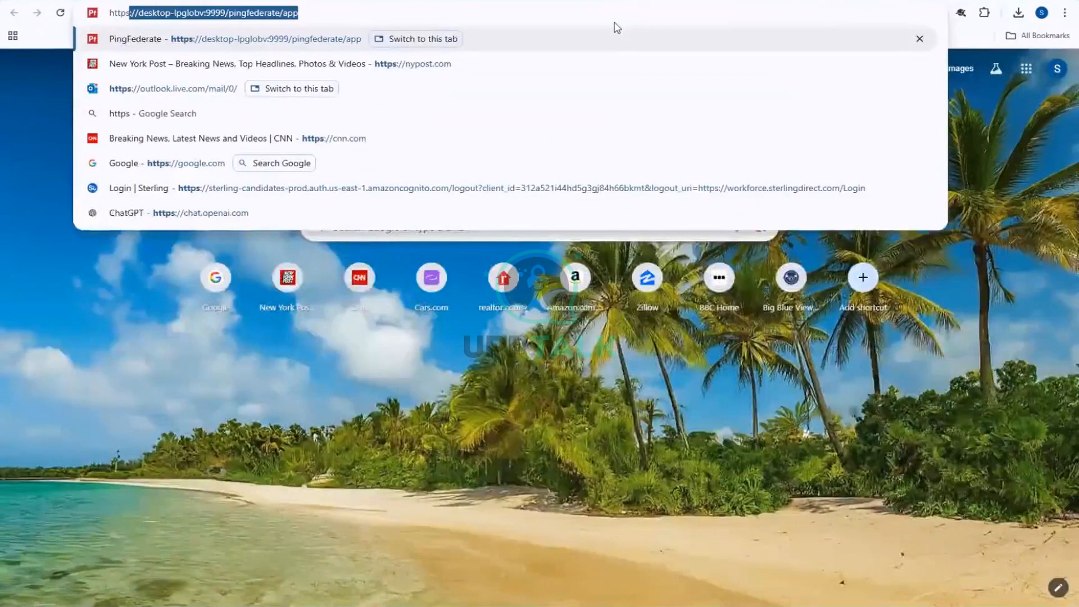
type("://desktop-lpglobv:3000")
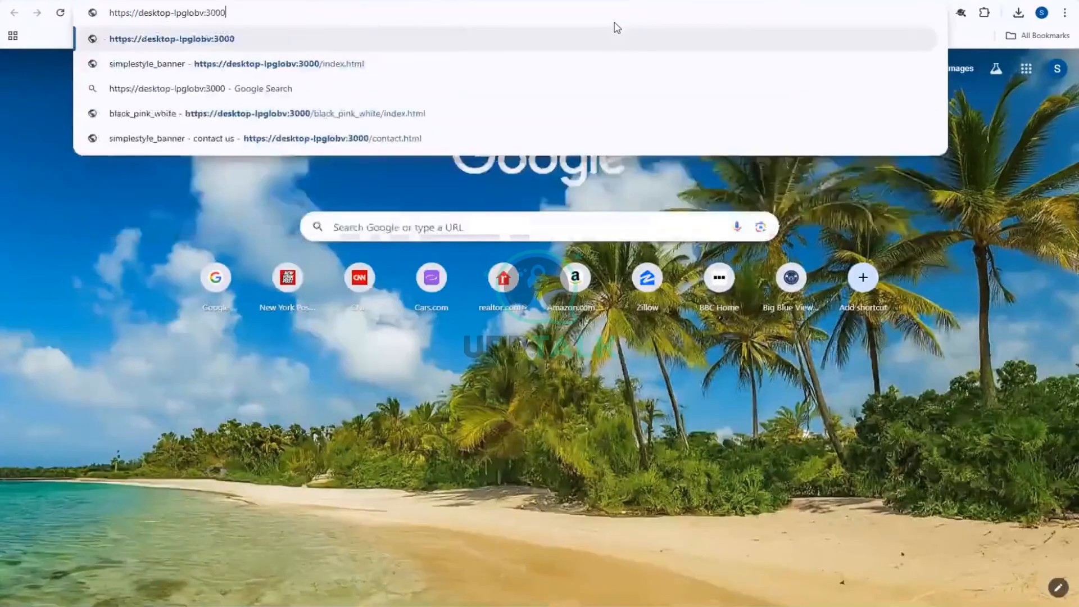
type("/")
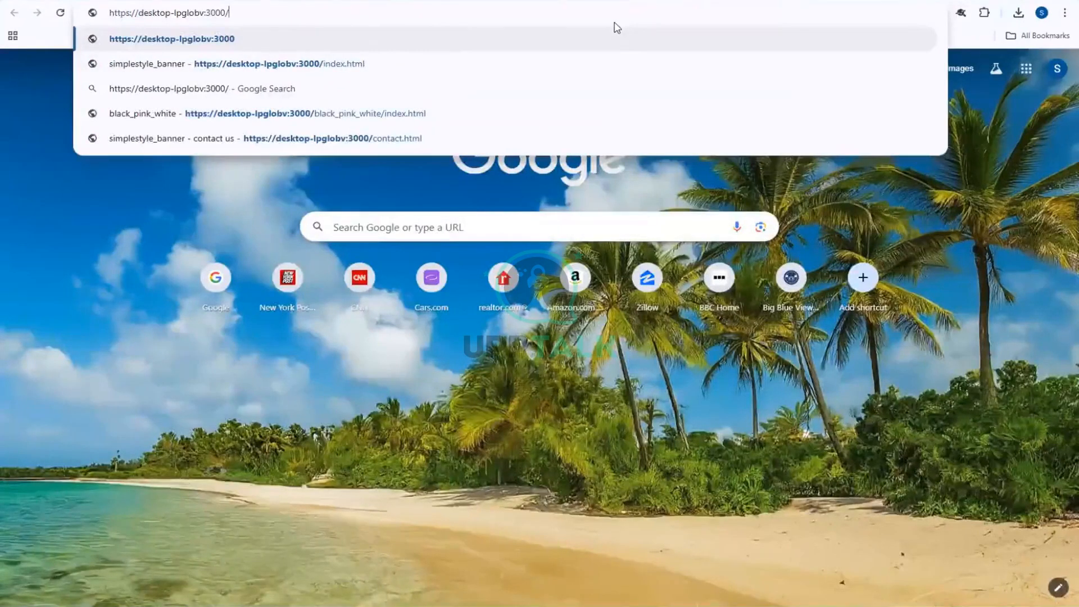
type("in")
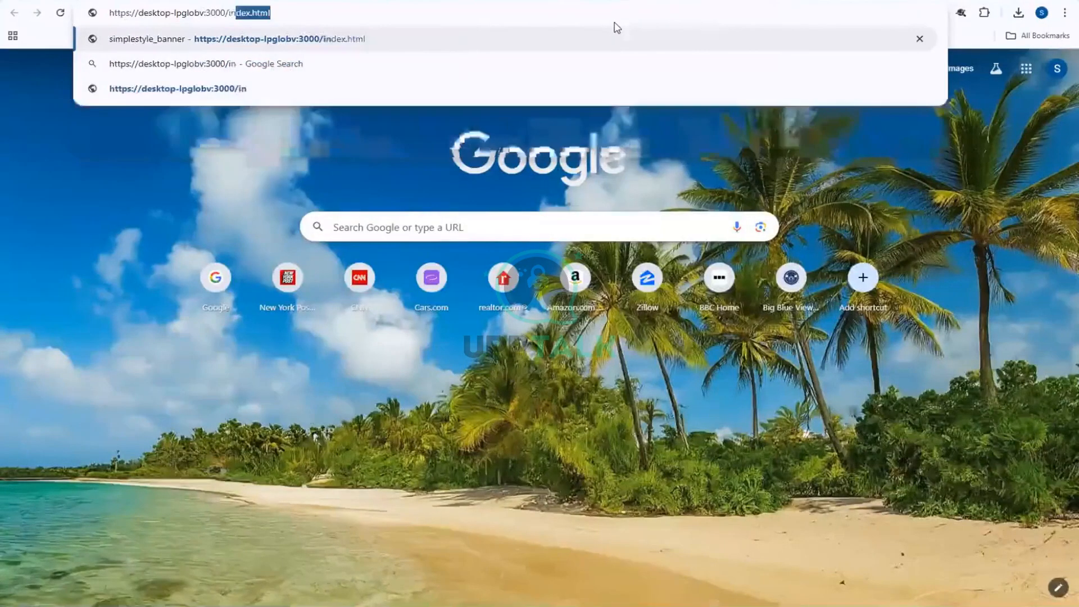
type("dex.html")
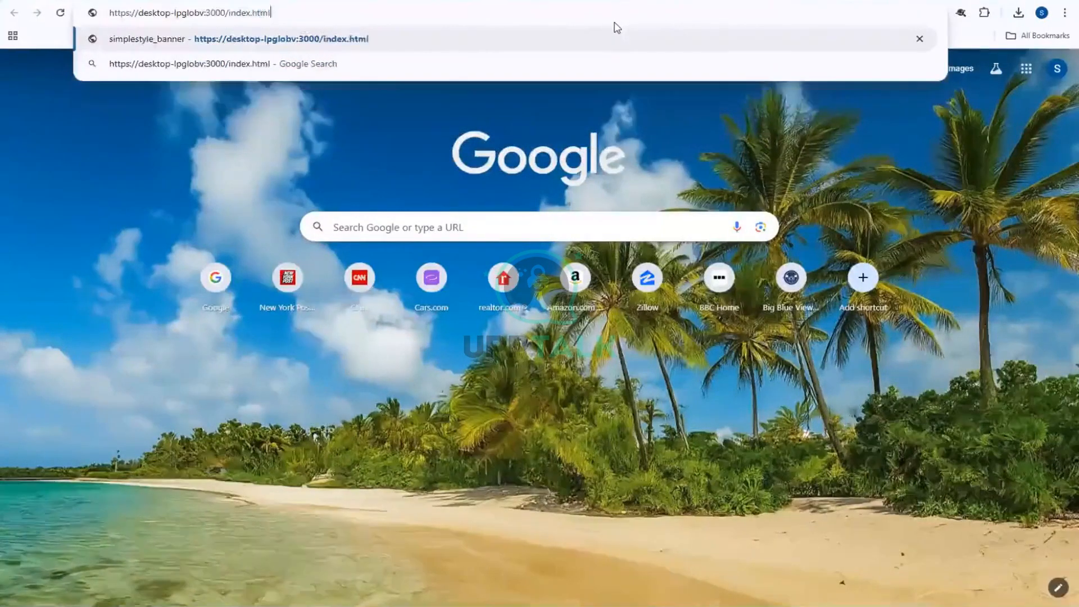
key("Return")
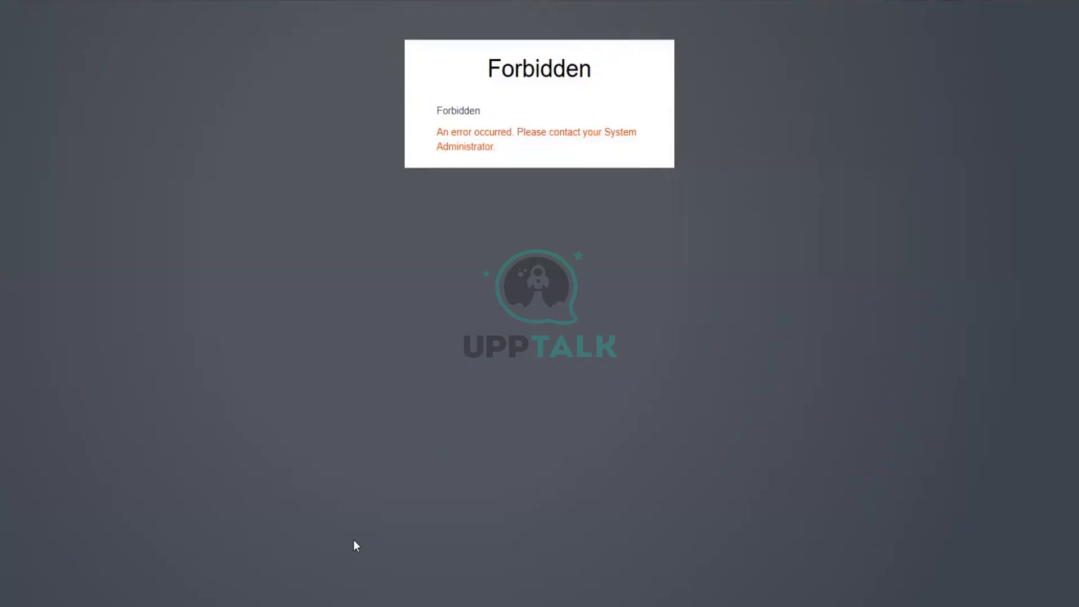
Switch to Notepad++ and paste the Forbidden page's callback URL, including its state token, into a new document
key("alt+Tab")
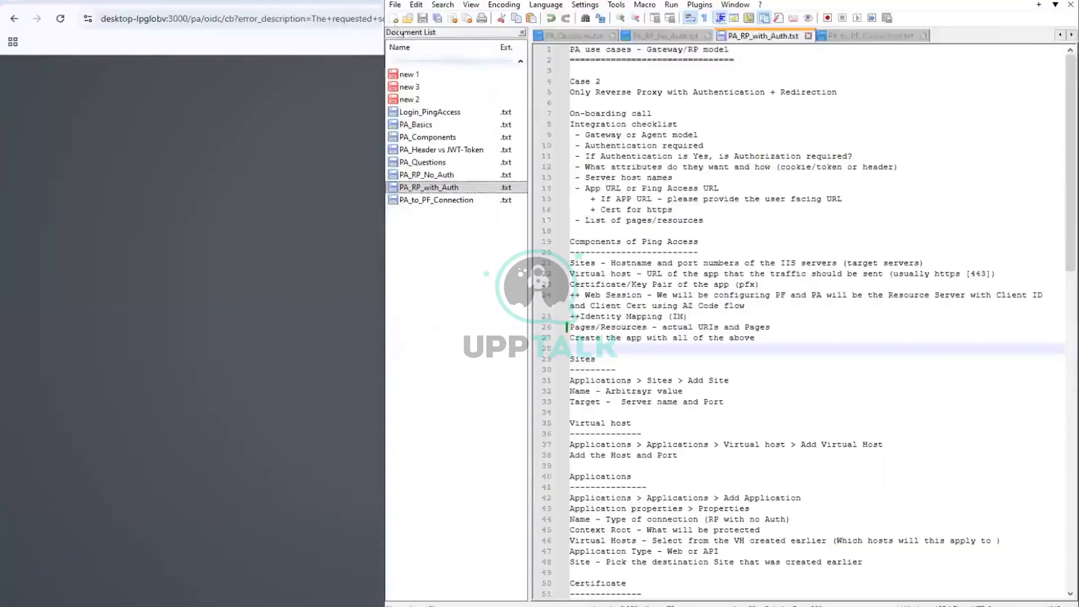
left_click(393, 19)
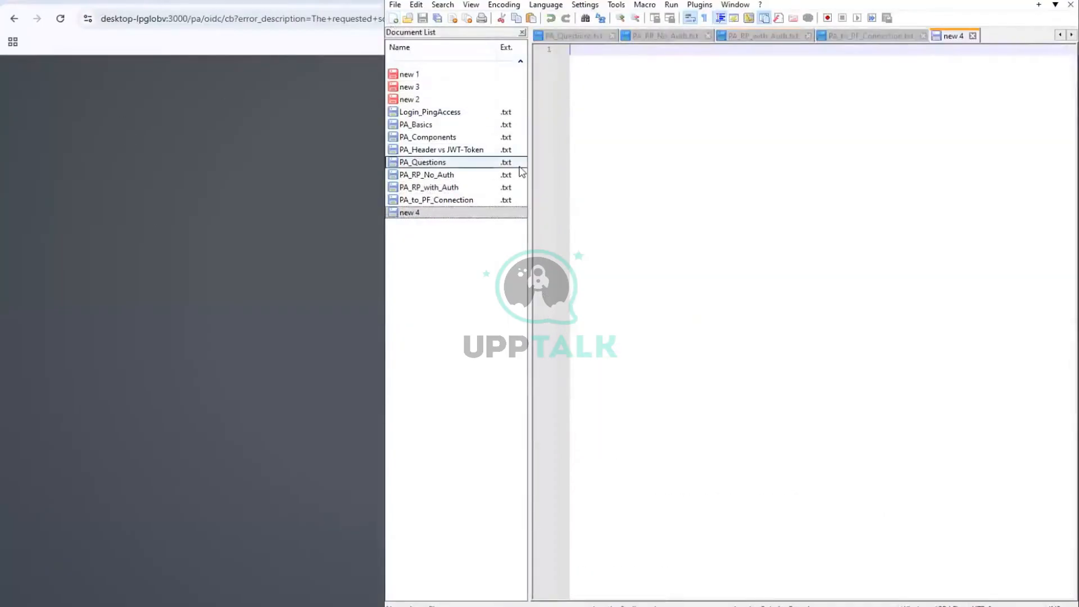
key("ctrl+v")
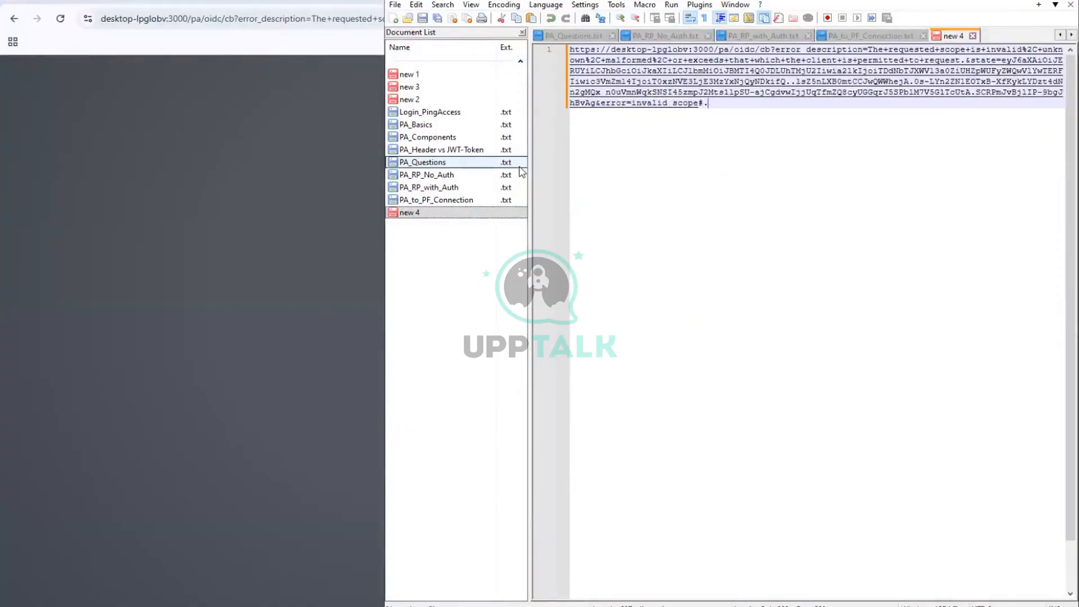
Below the URL, add the note "This will come up if Ping Fed is not configured for scope that PA is expecting"
key("Return")
key("Return")
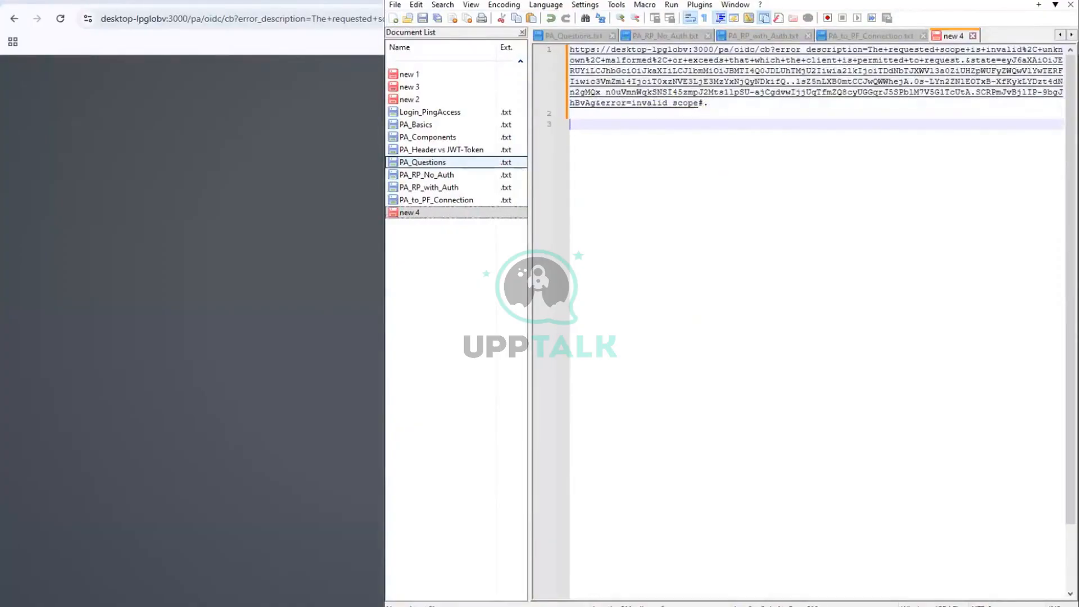
type("This wil lcome up if P")
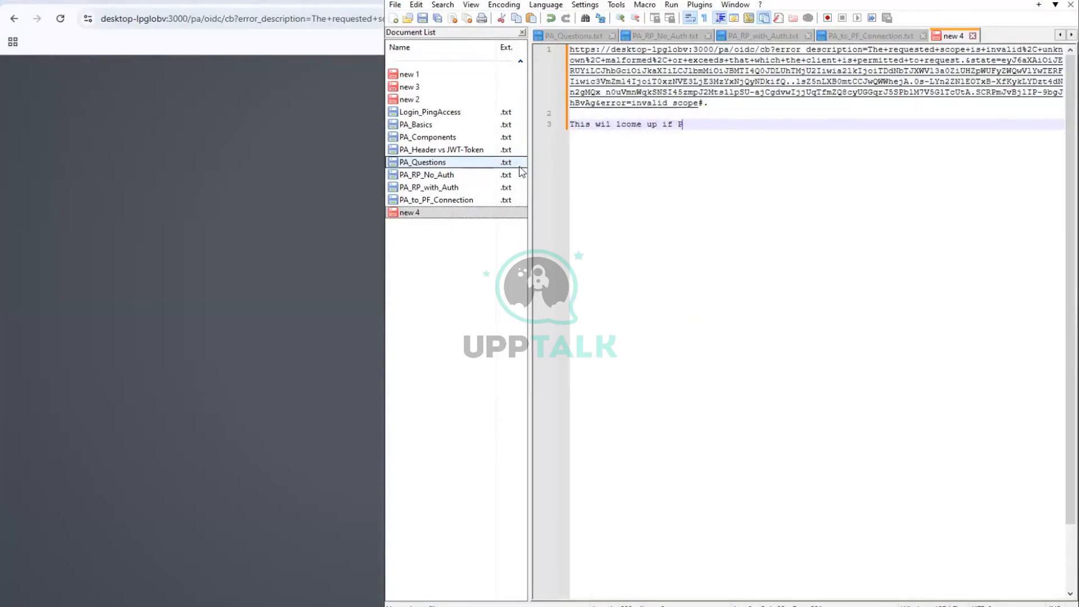
type("ing Ped is not configured ")
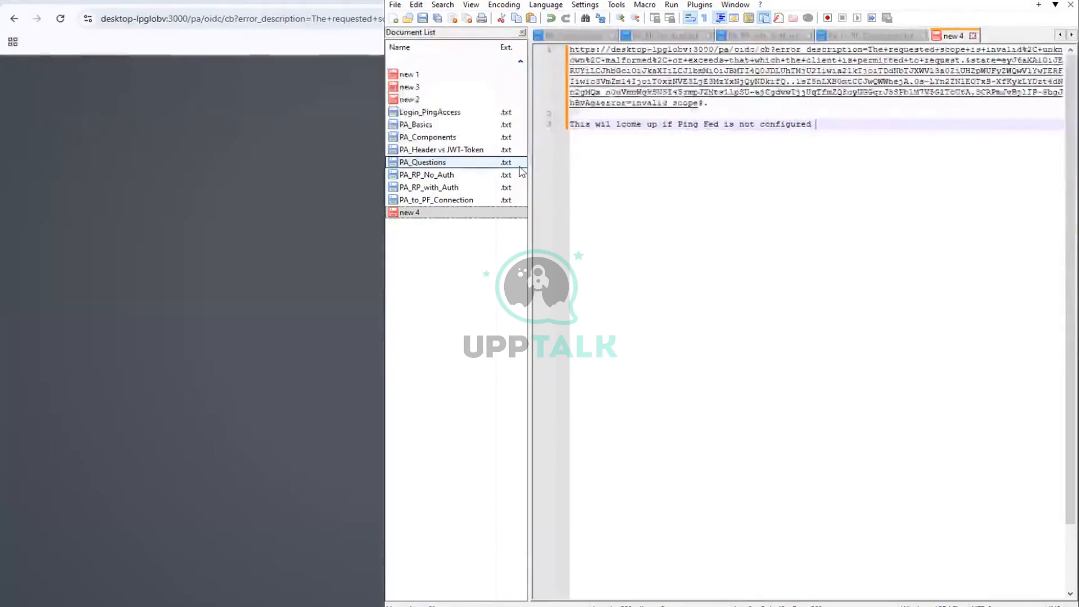
type("for sc")
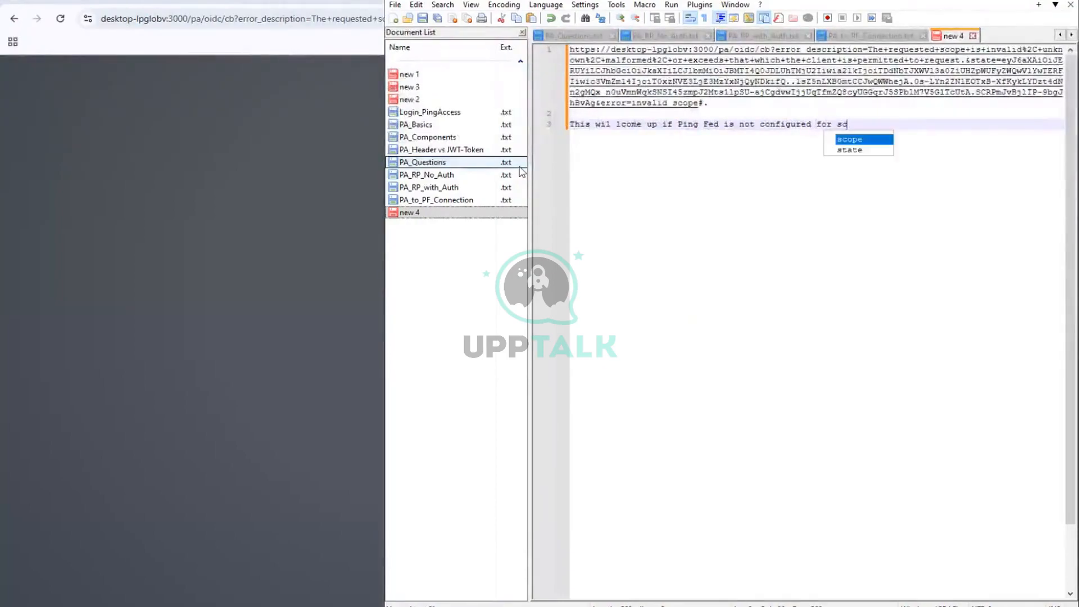
type("ope that")
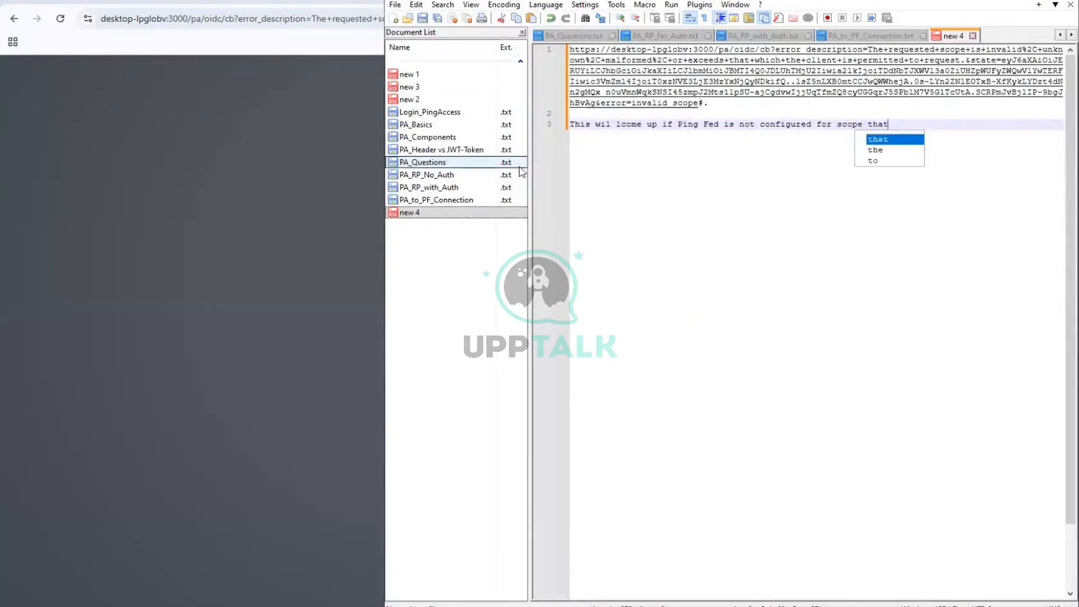
type(" PA is expecting")
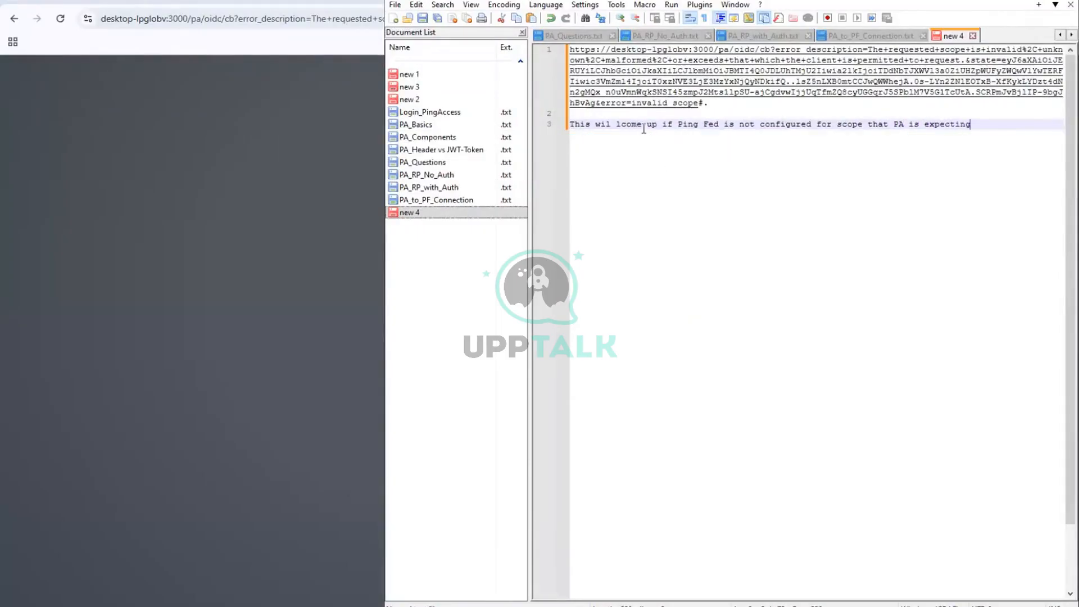
left_click(624, 124)
key("BackSpace")
key("BackSpace")
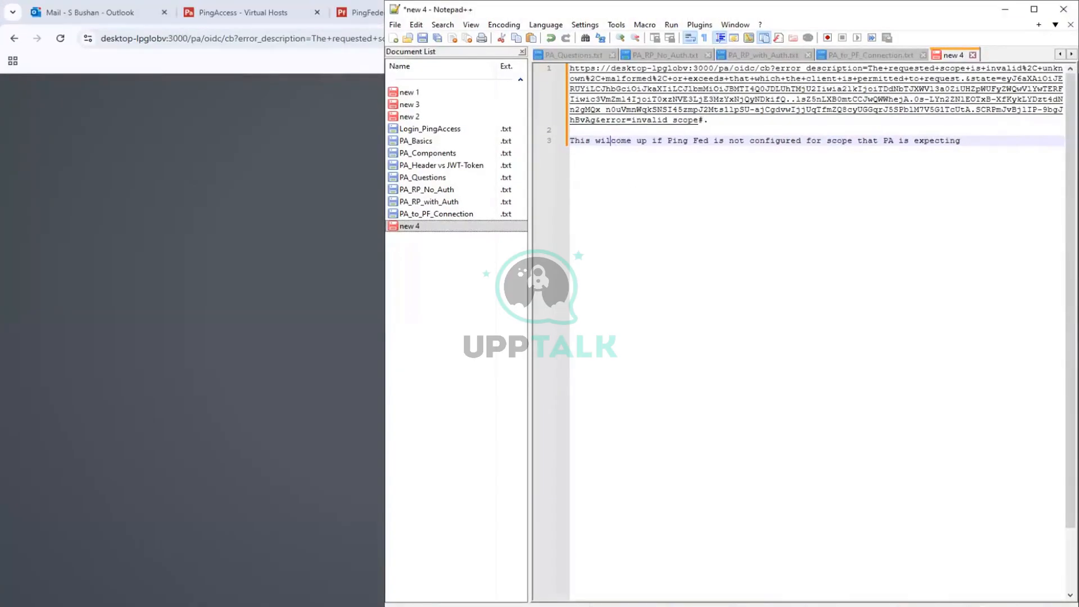
Switch to the PingAccess console in the browser and open the web session PF_App_WS for editing
left_click(278, 232)
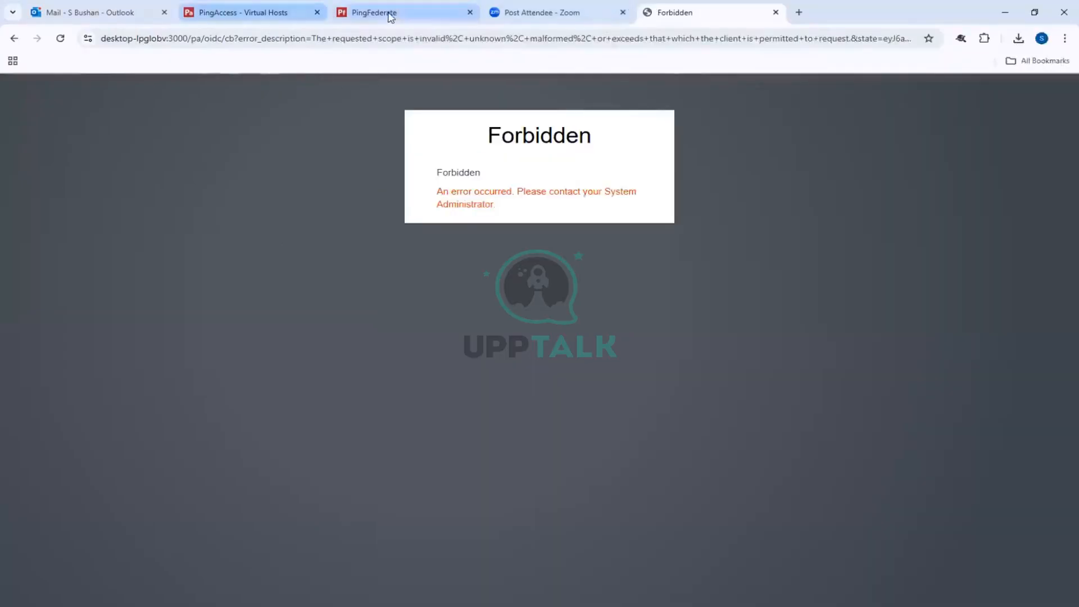
left_click(392, 16)
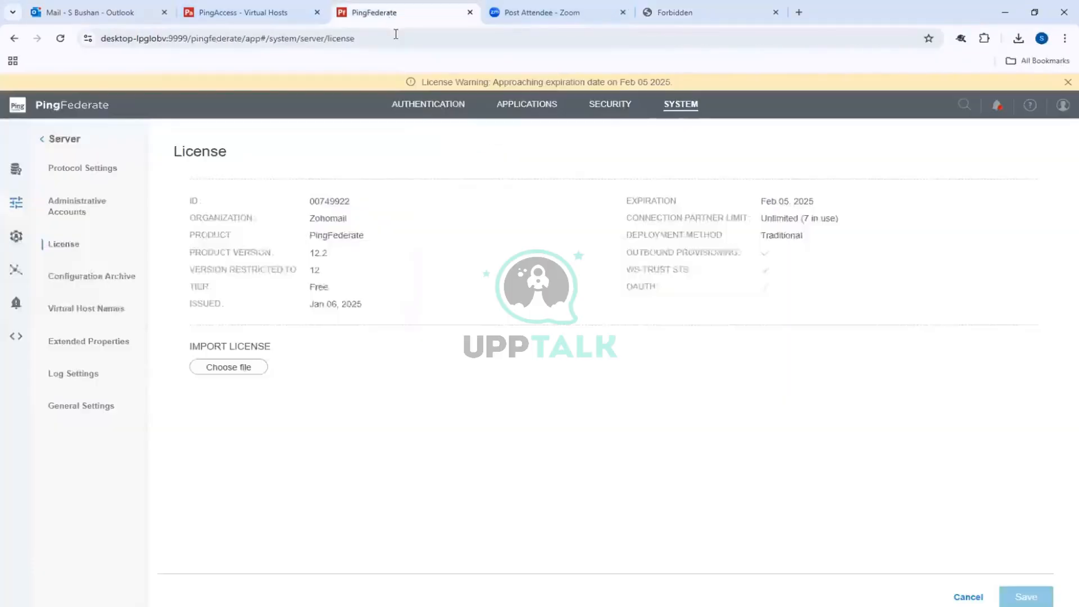
left_click(250, 20)
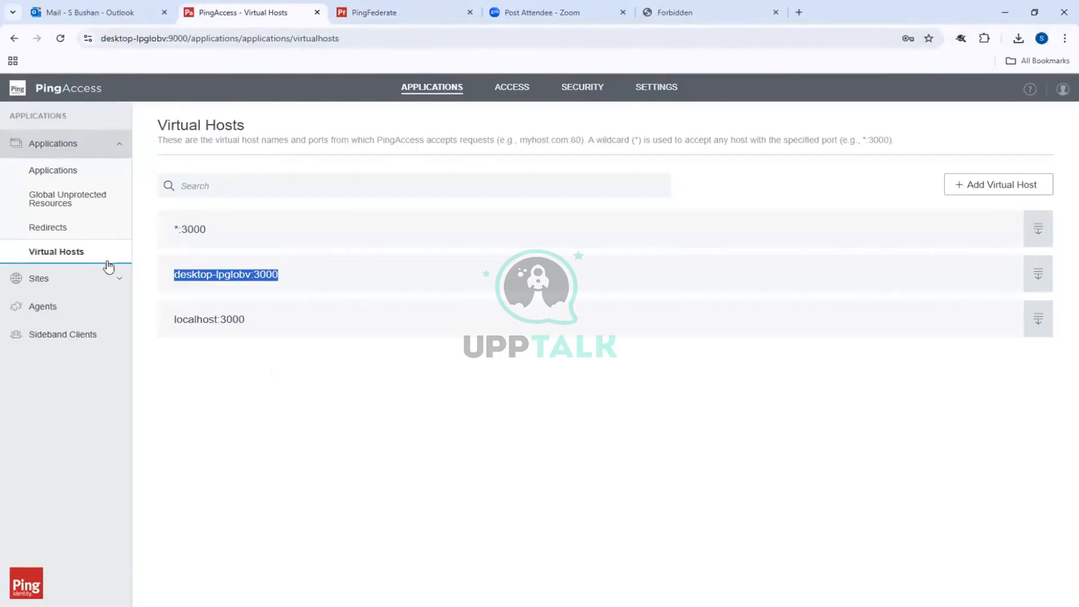
left_click(507, 92)
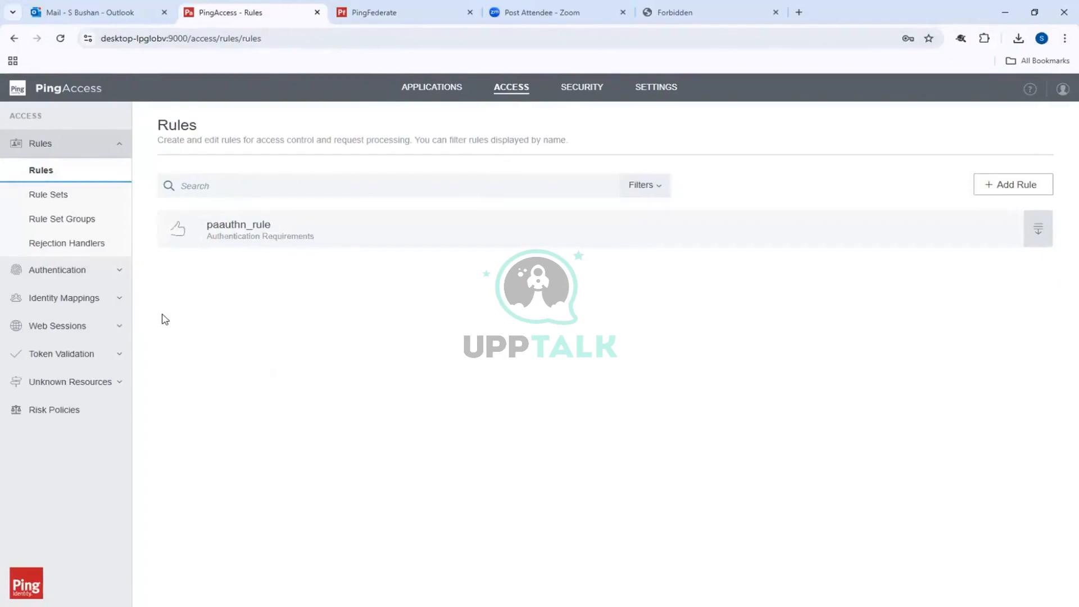
left_click(54, 328)
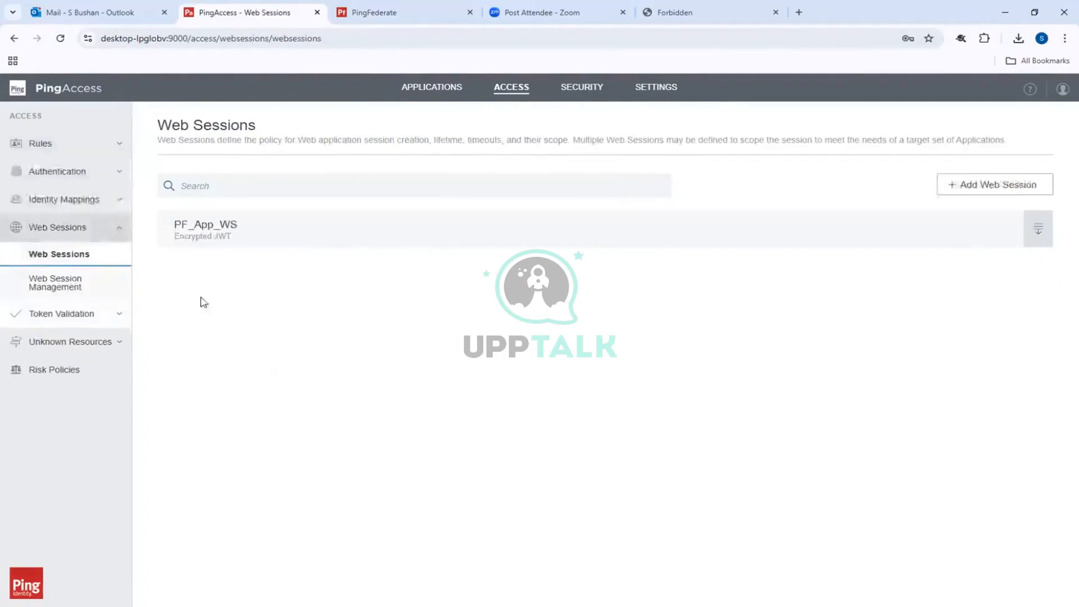
left_click(1032, 232)
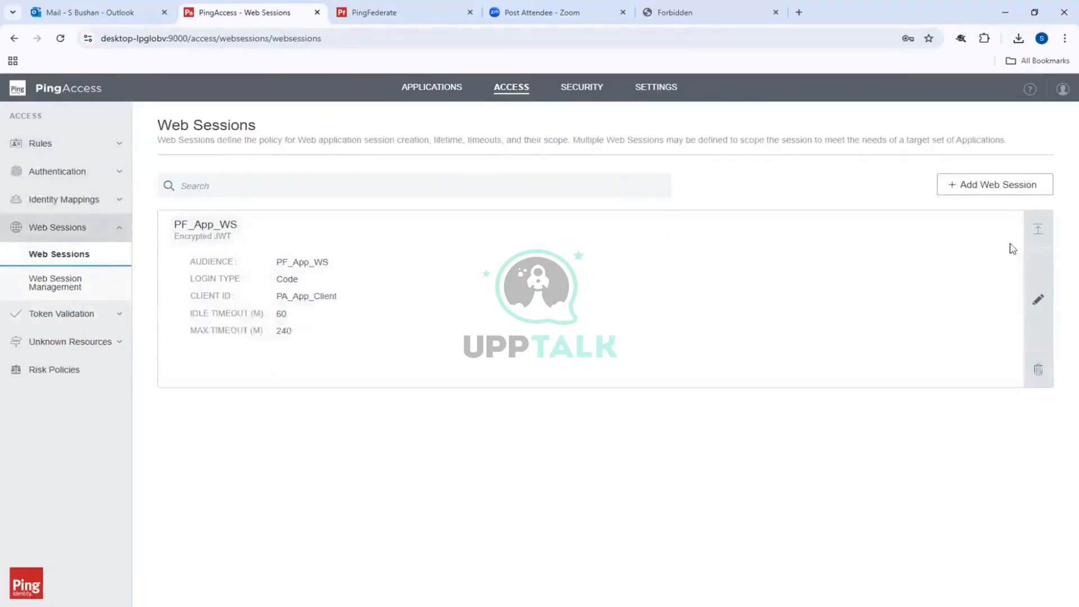
left_click(1038, 296)
Show the web session's advanced settings and examine which scopes it requests
scroll(550, 297, "down", 3)
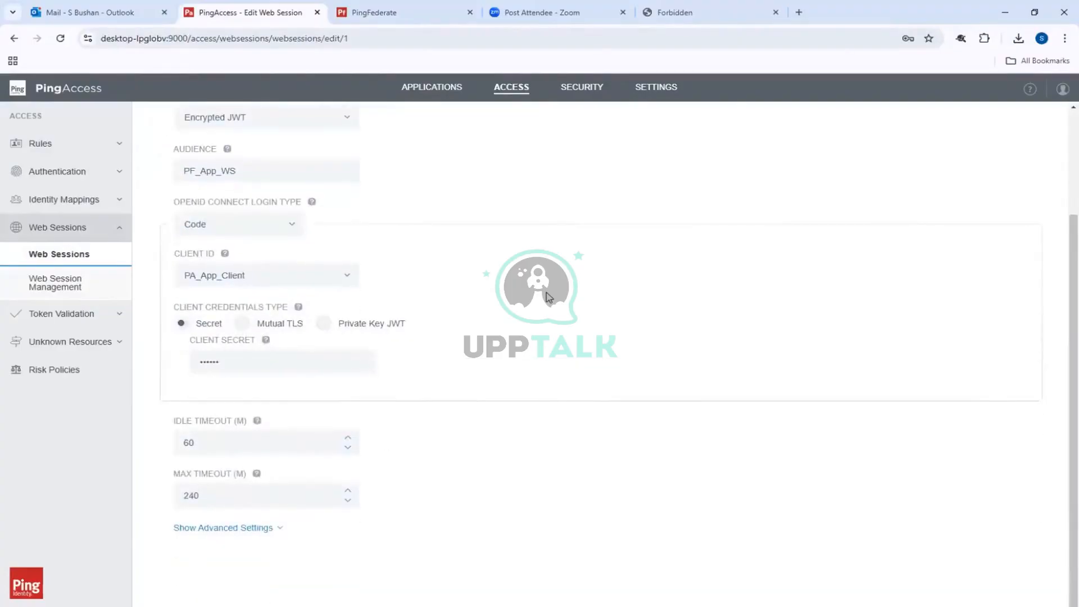
left_click(225, 528)
scroll(315, 441, "down", 7)
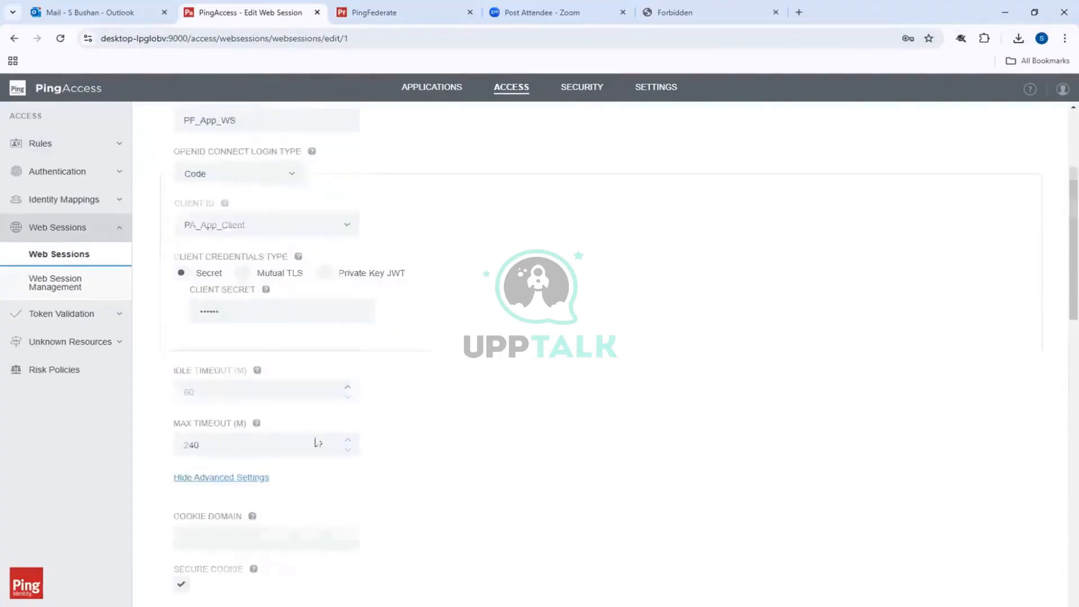
scroll(395, 394, "down", 11)
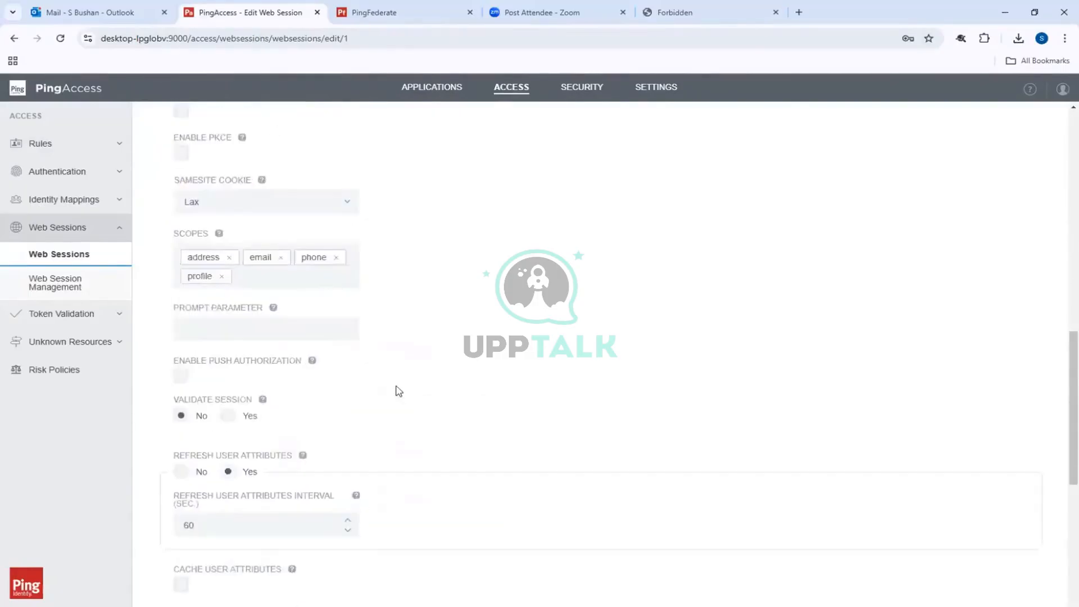
scroll(399, 392, "up", 2)
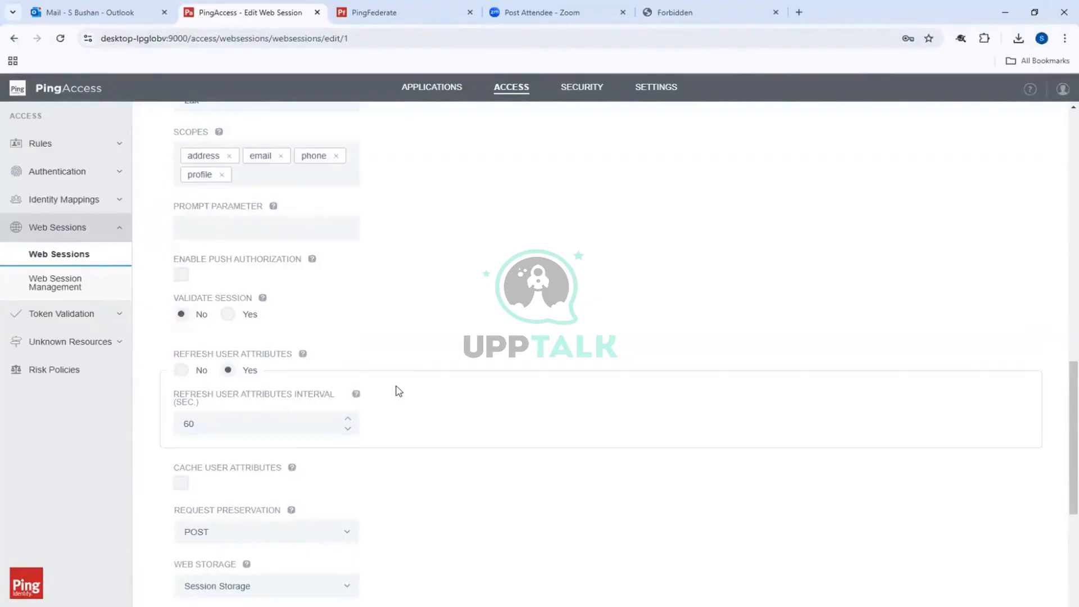
scroll(399, 391, "up", 2)
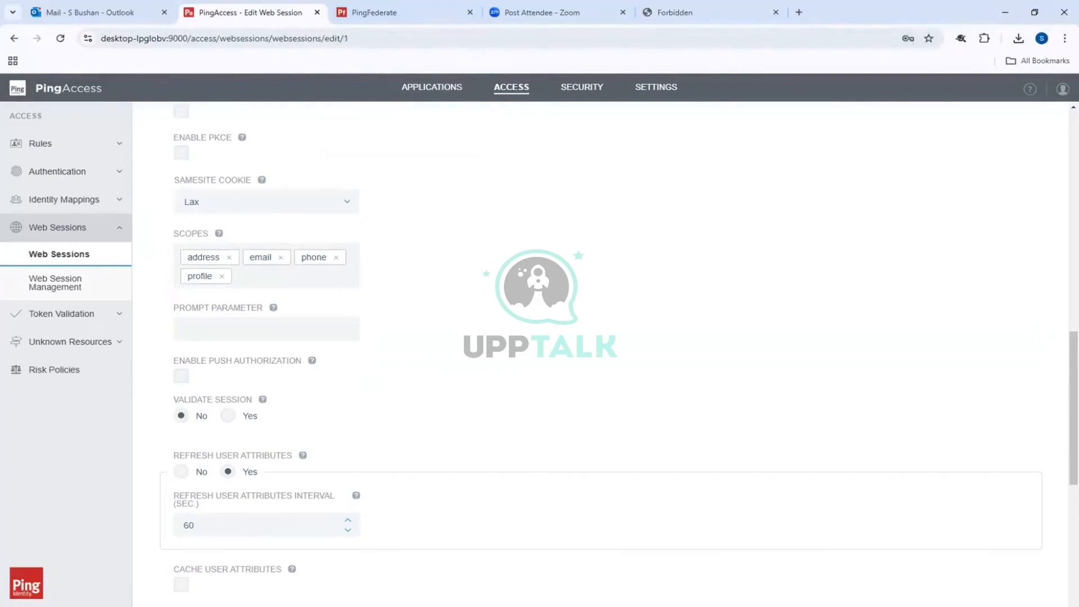
Switch back to Notepad++ and add the line "Access > Web Session > Advanced > Scopes - PF should have the same"
key("alt+Tab")
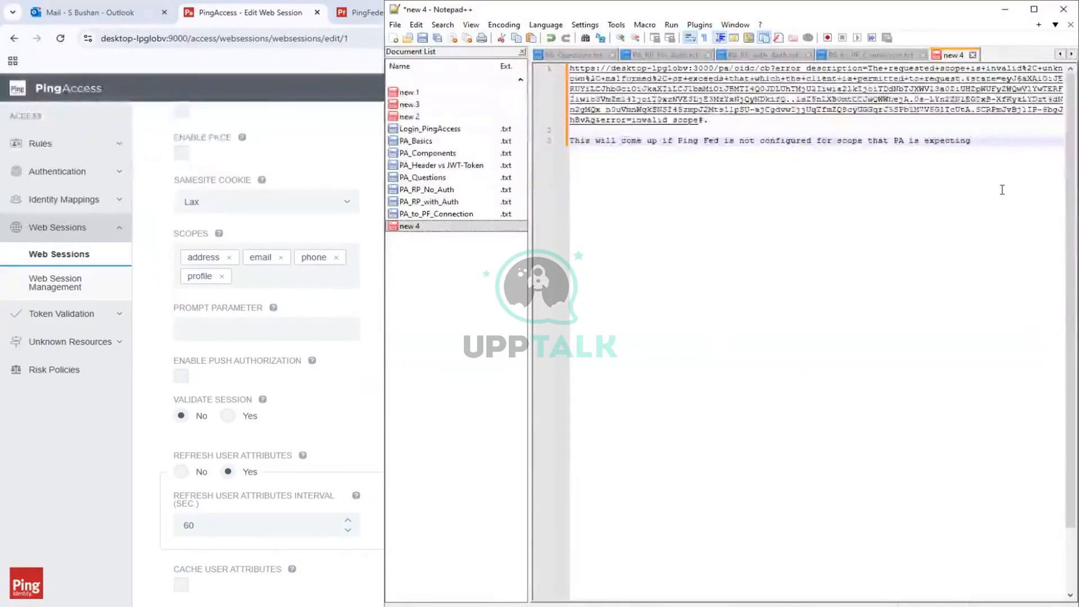
key("Return")
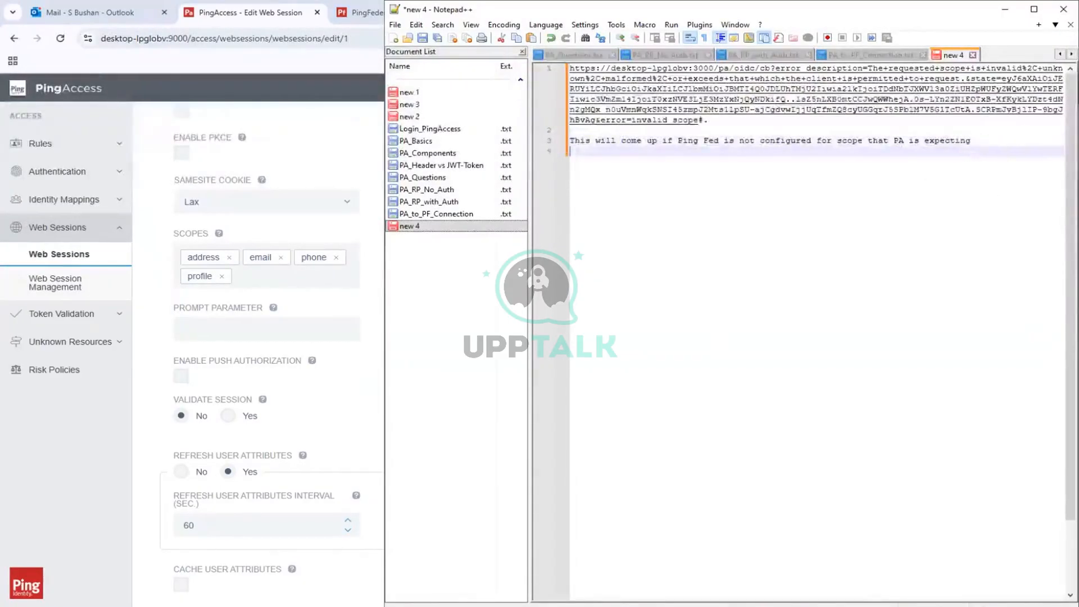
type("Web S")
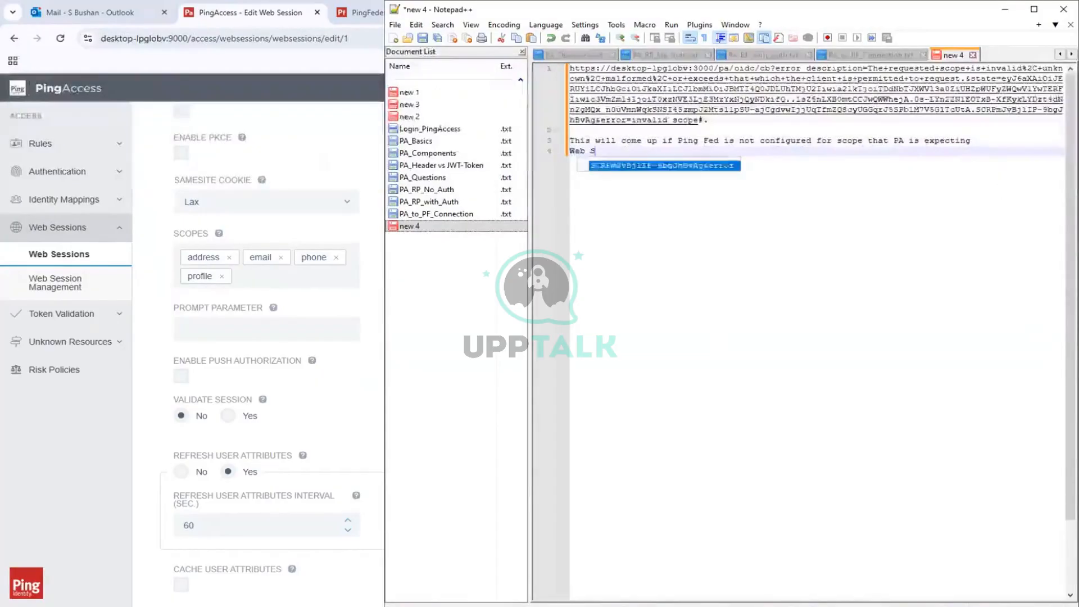
key("BackSpace")
key("BackSpace")
key("BackSpace")
key("BackSpace")
key("BackSpace")
type("Access ")
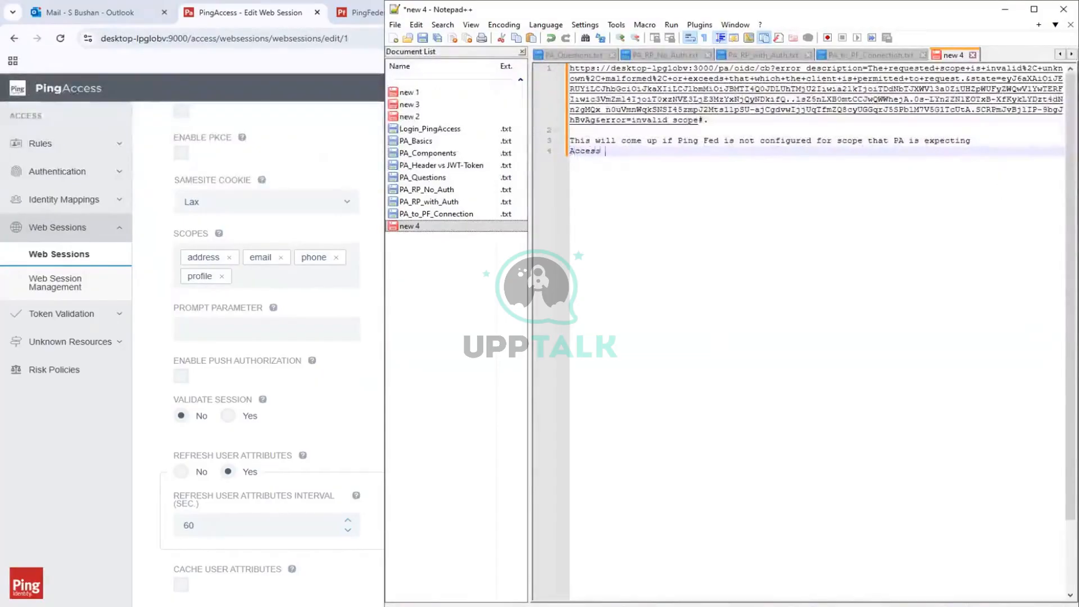
type("> ")
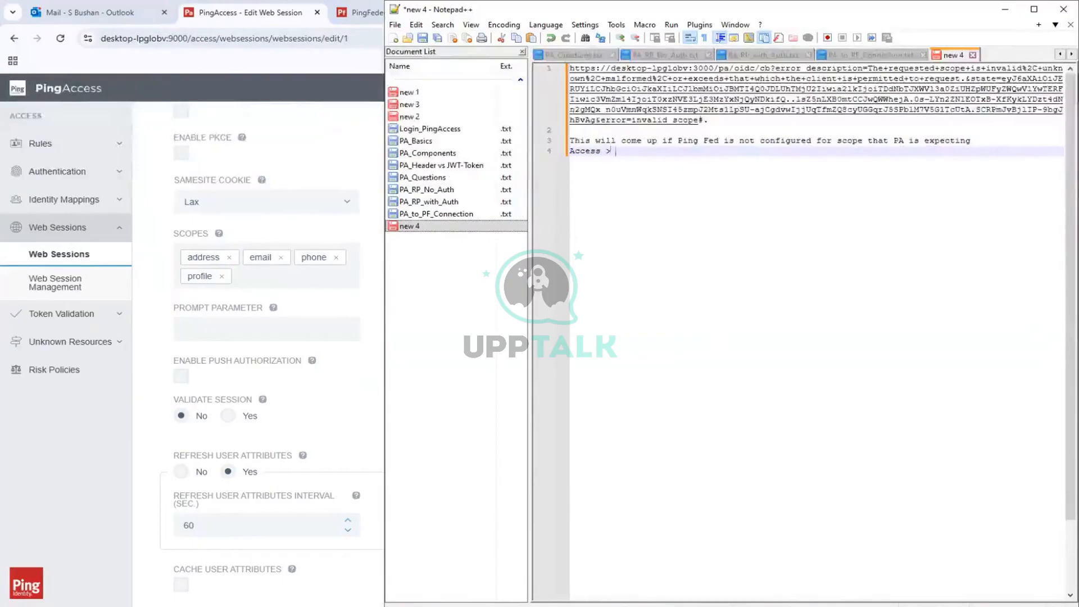
type("Web Sess")
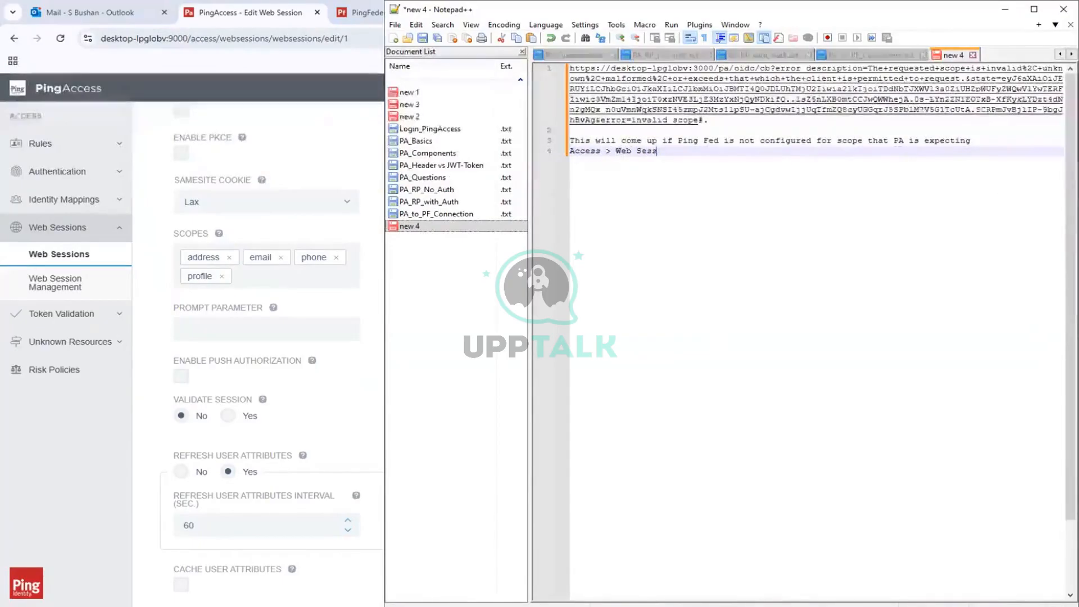
type("ion ")
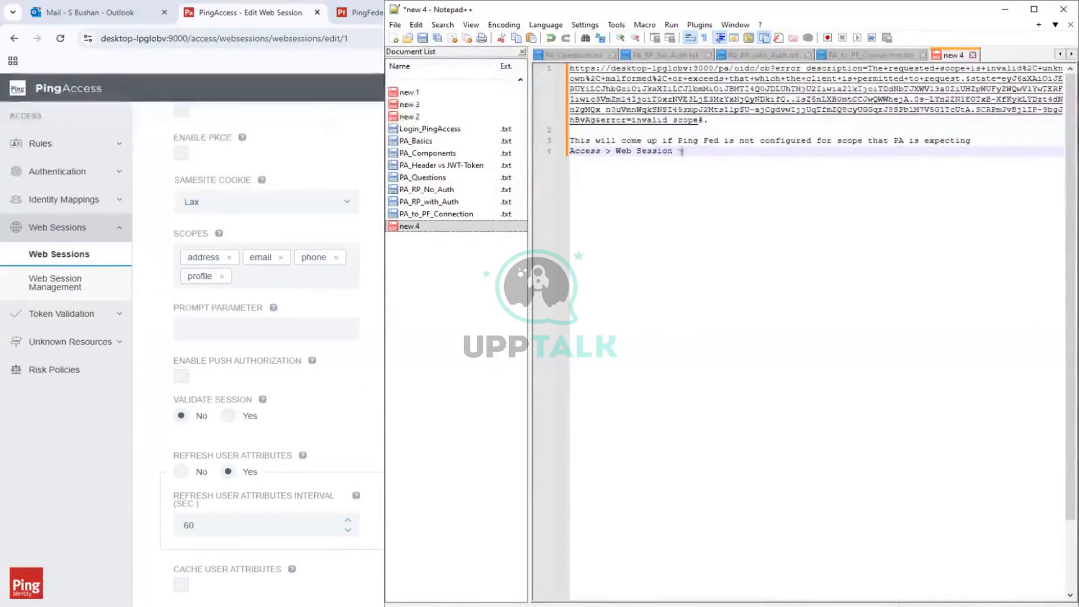
type("> Advanced")
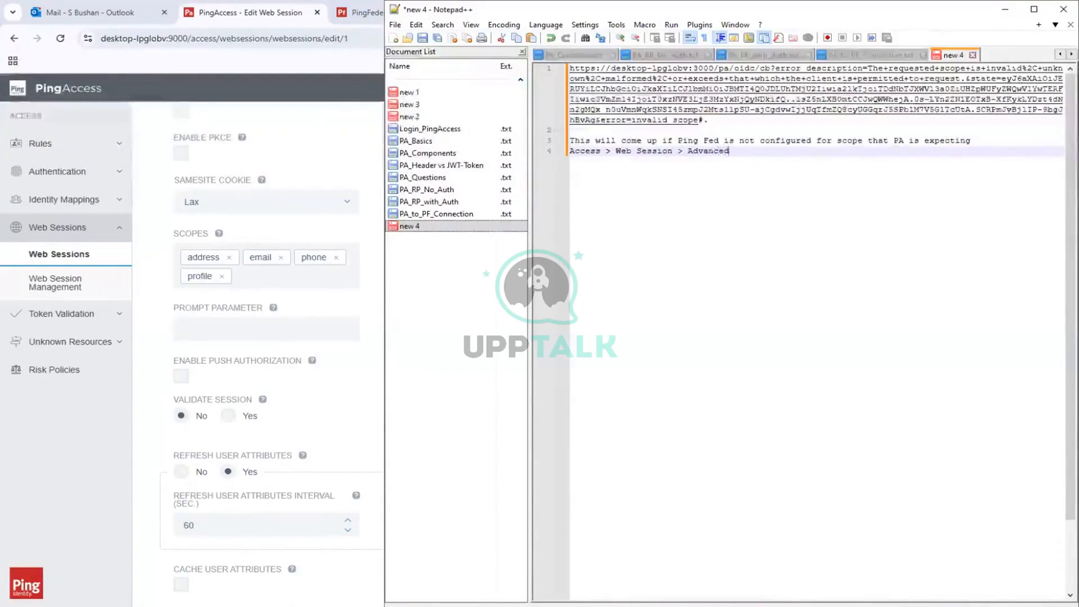
type(" > Scopes")
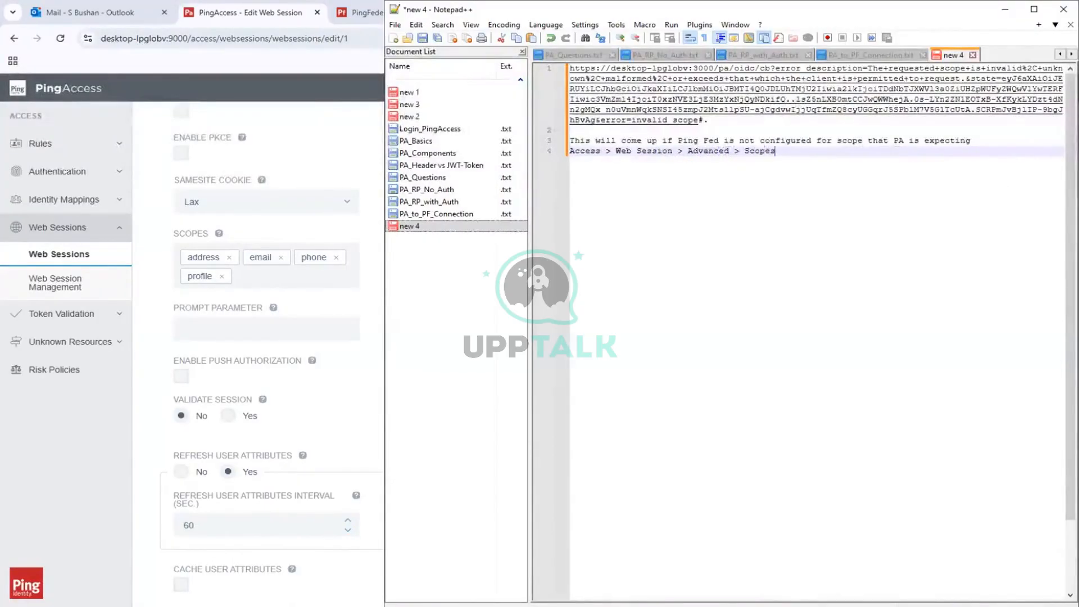
type(" - PF should have the same")
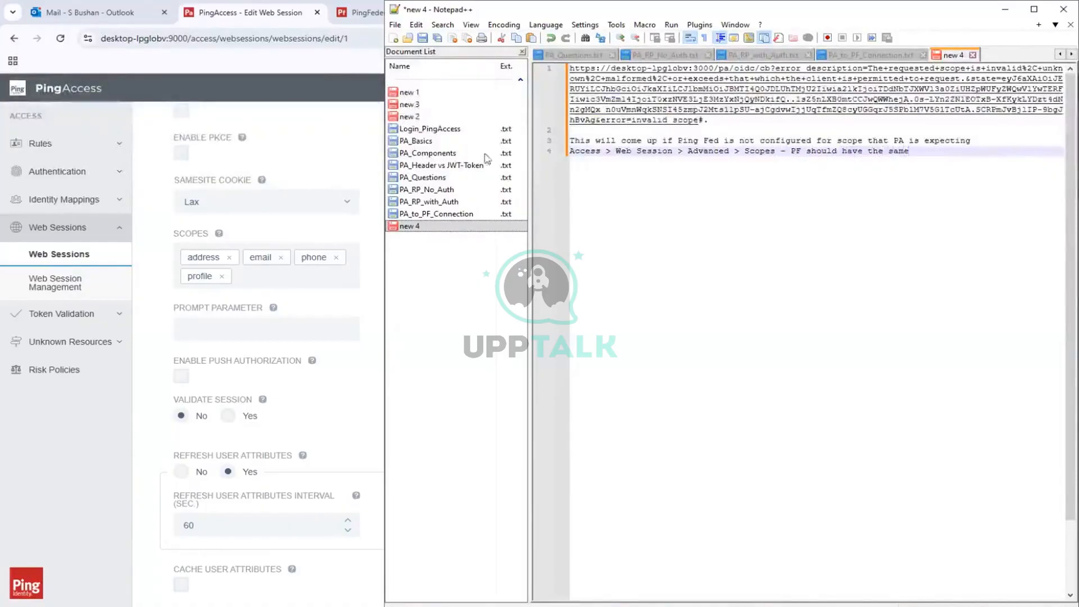
Switch to PingFederate, open the OAuth client PA_App_Client and examine its scope, grant type and OpenID Connect settings
left_click(41, 442)
left_click(392, 10)
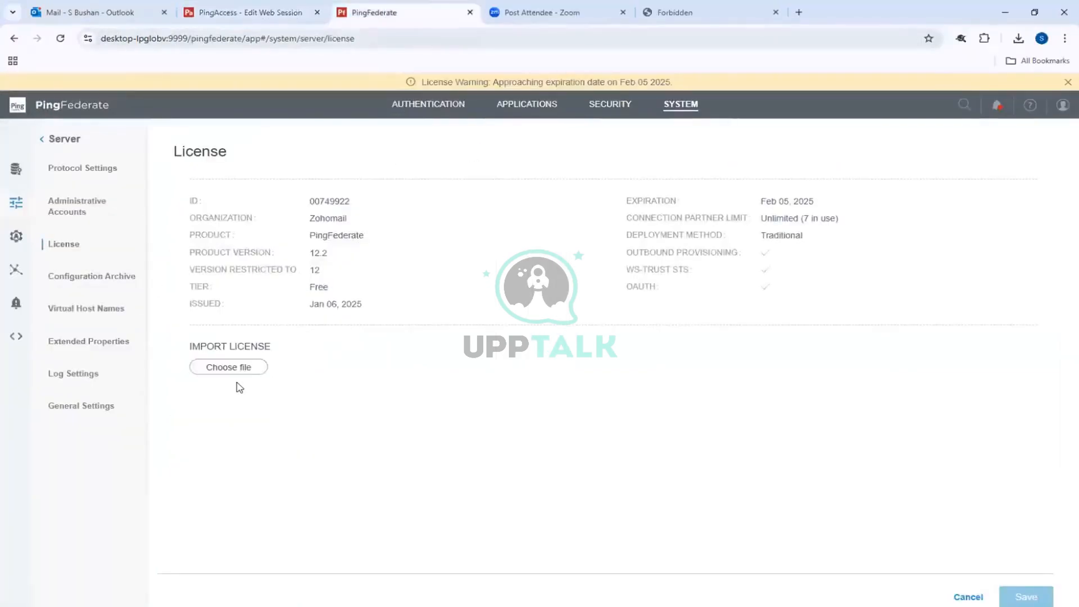
left_click(548, 108)
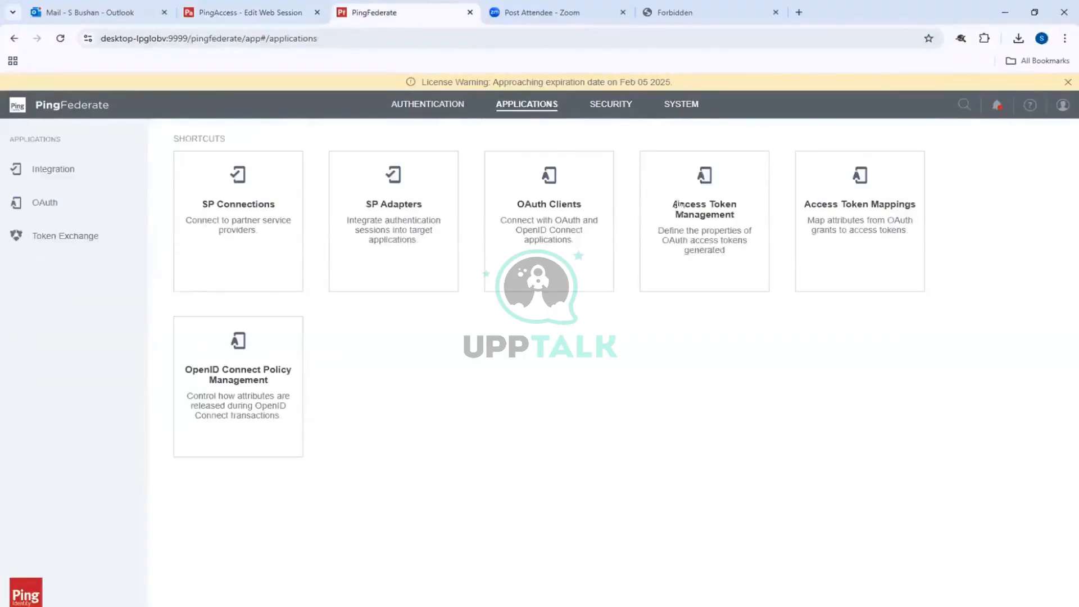
left_click(541, 247)
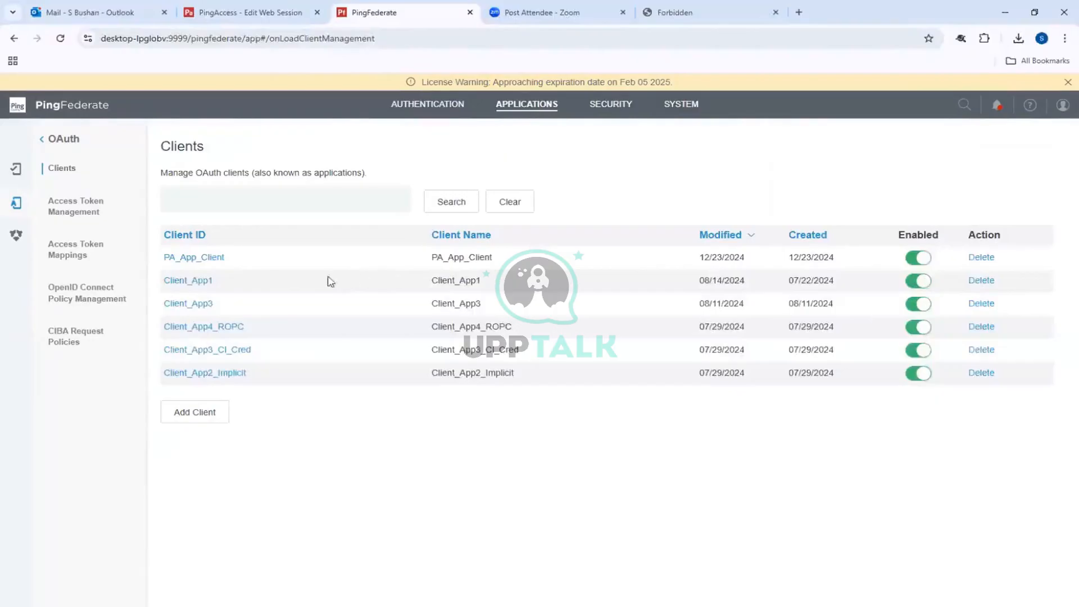
left_click(200, 259)
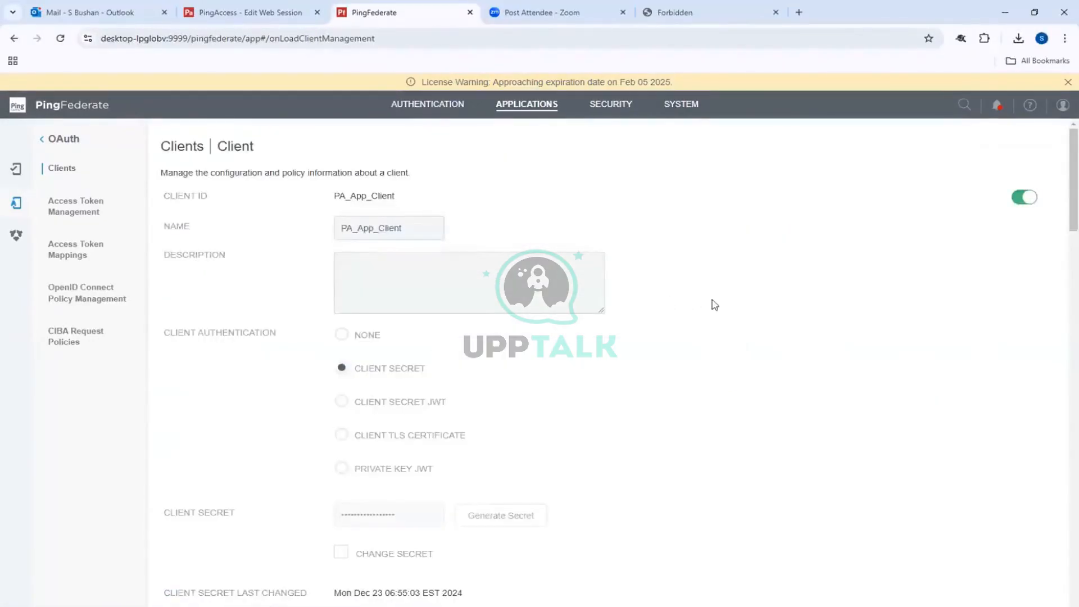
scroll(715, 304, "down", 10)
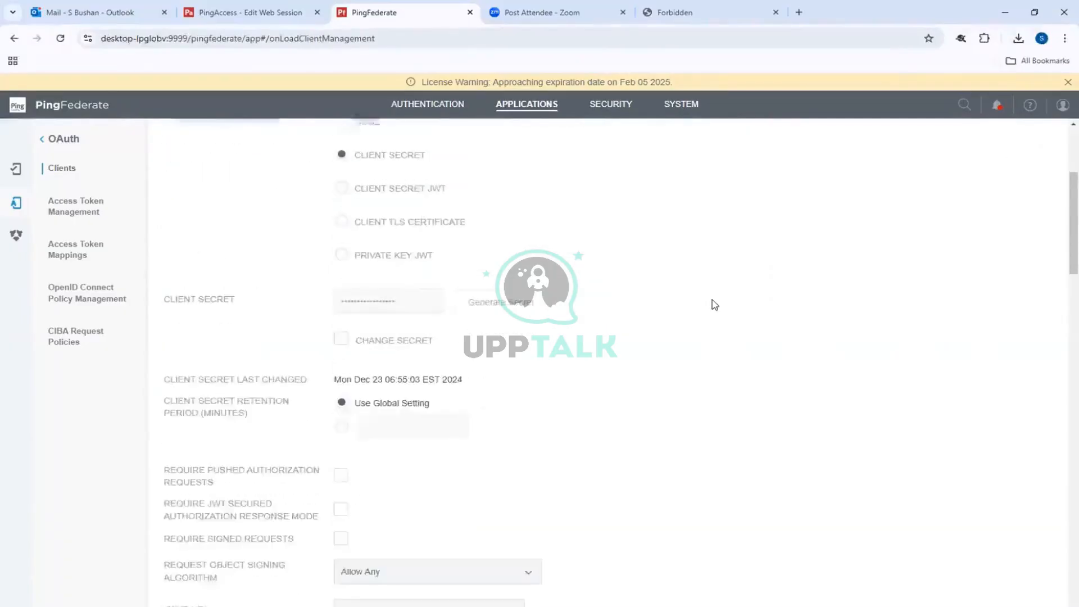
scroll(715, 305, "down", 5)
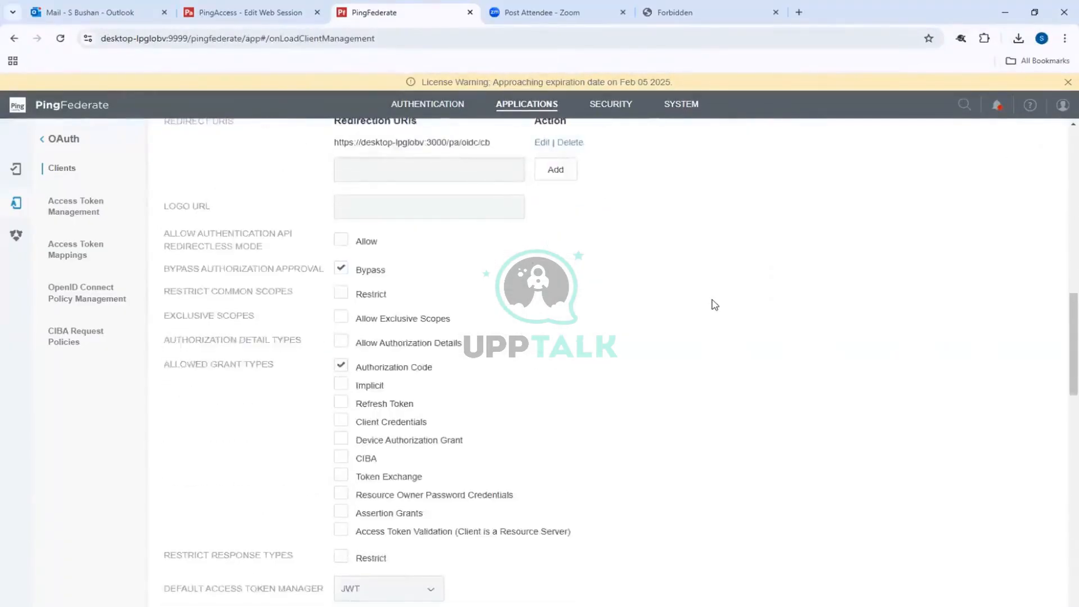
scroll(714, 304, "down", 11)
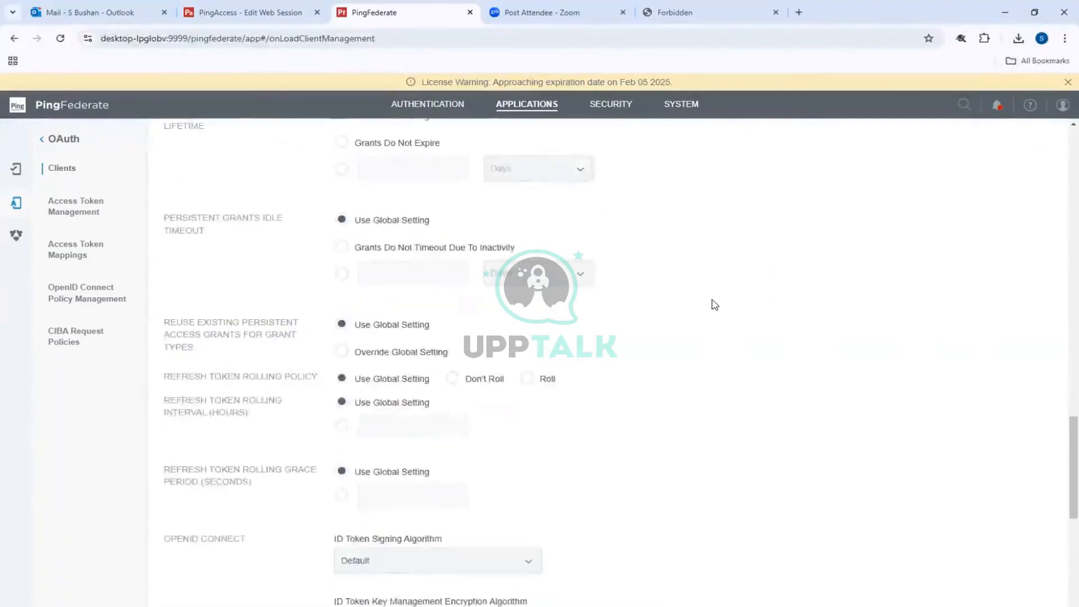
Restrict the OAuth client's common scopes, allow email and openid, and save the client
scroll(715, 304, "up", 4)
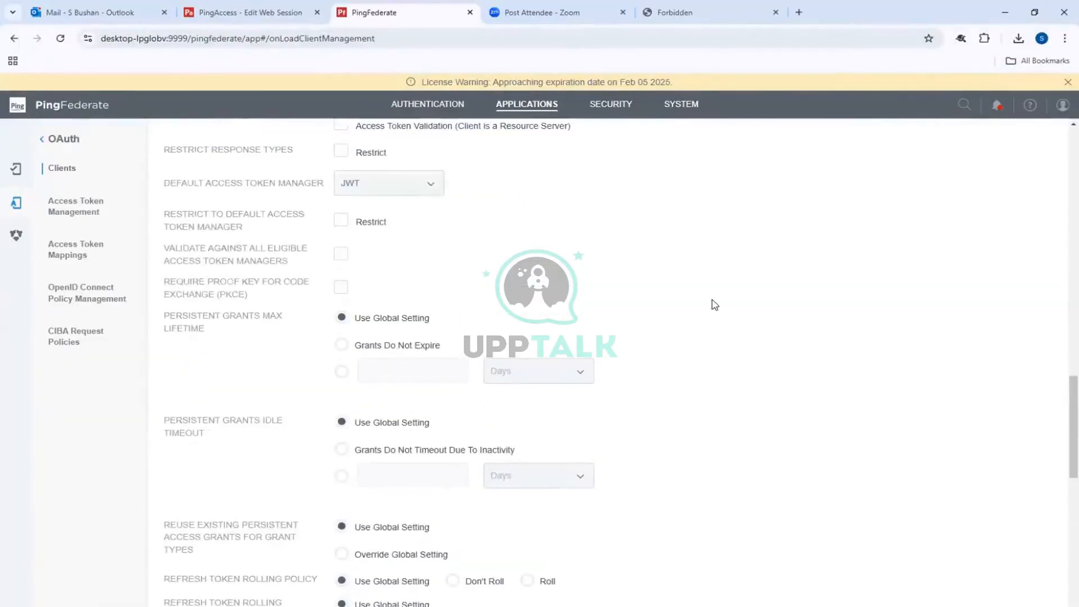
scroll(715, 305, "up", 5)
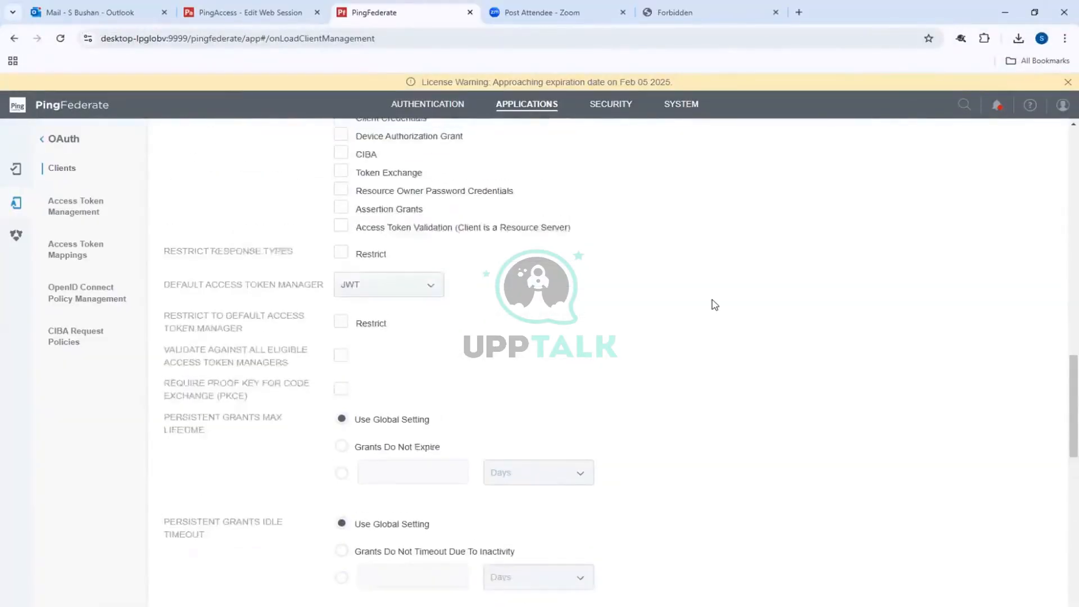
scroll(714, 305, "up", 1)
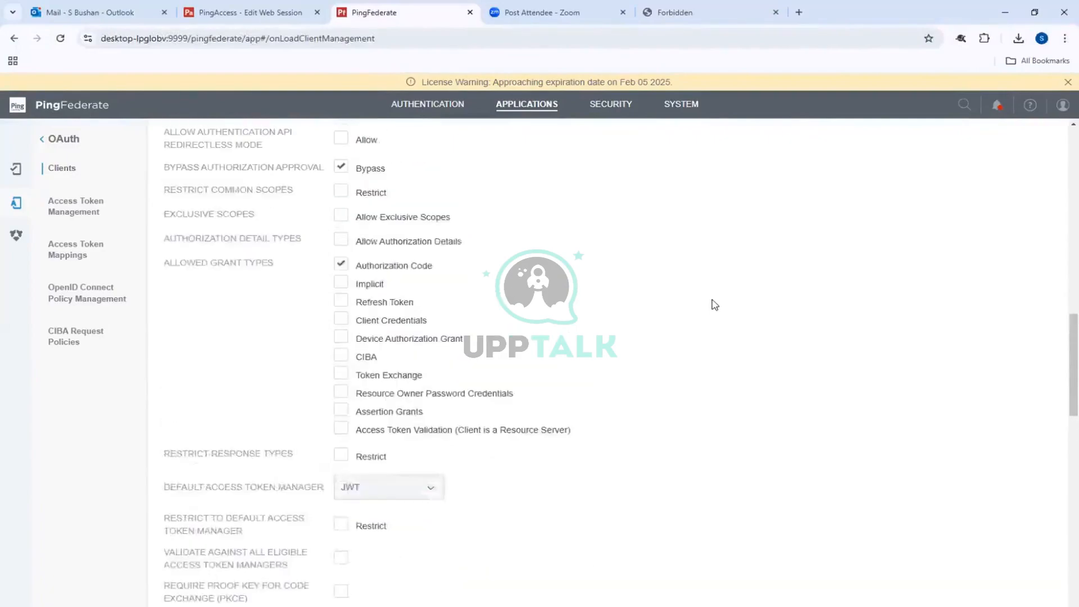
scroll(715, 305, "up", 2)
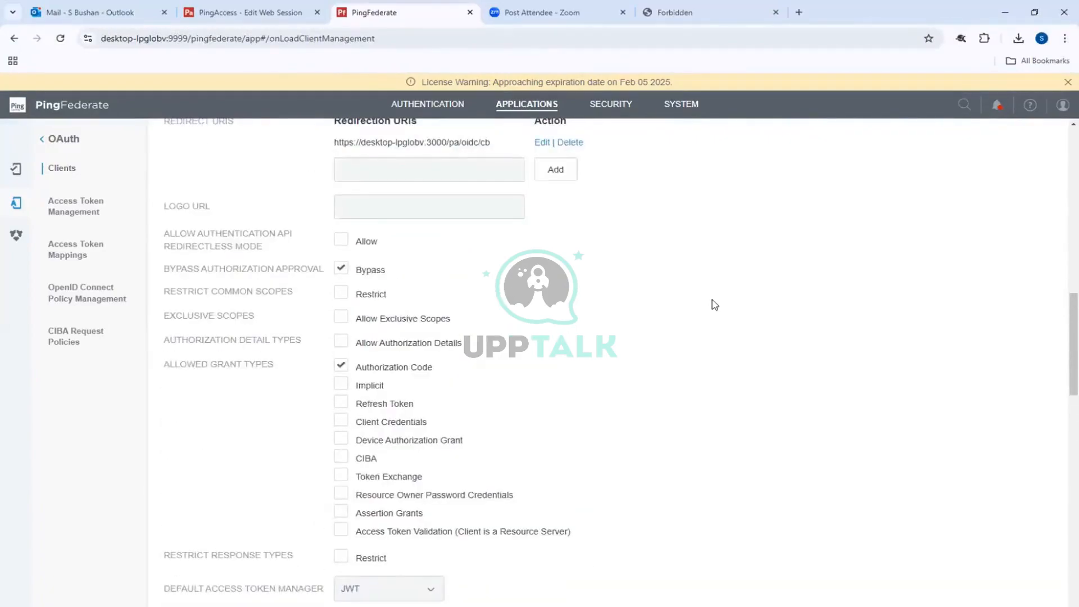
scroll(714, 304, "down", 2)
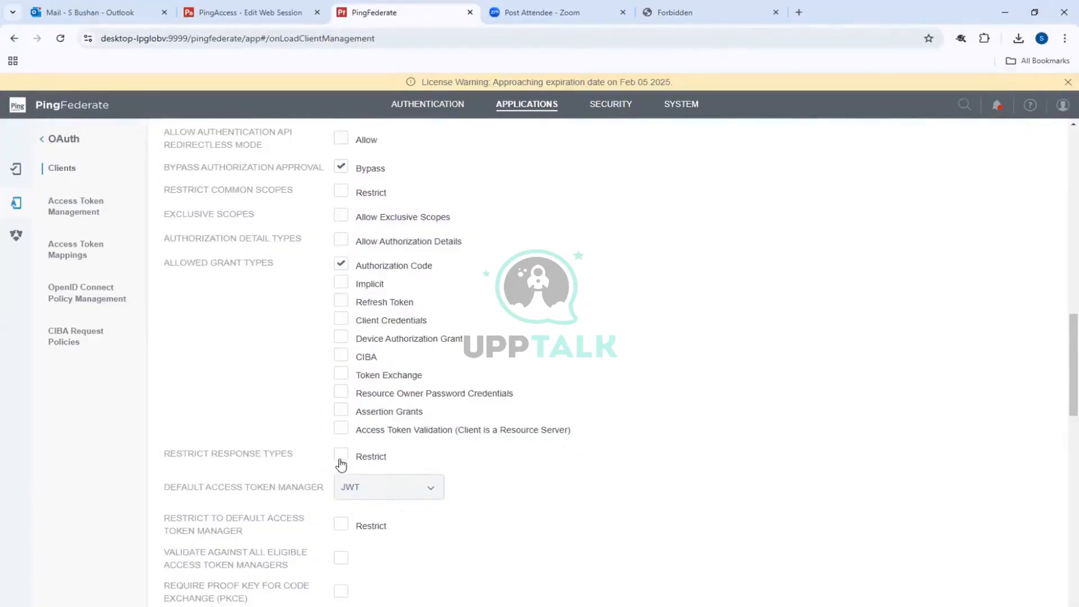
left_click(341, 191)
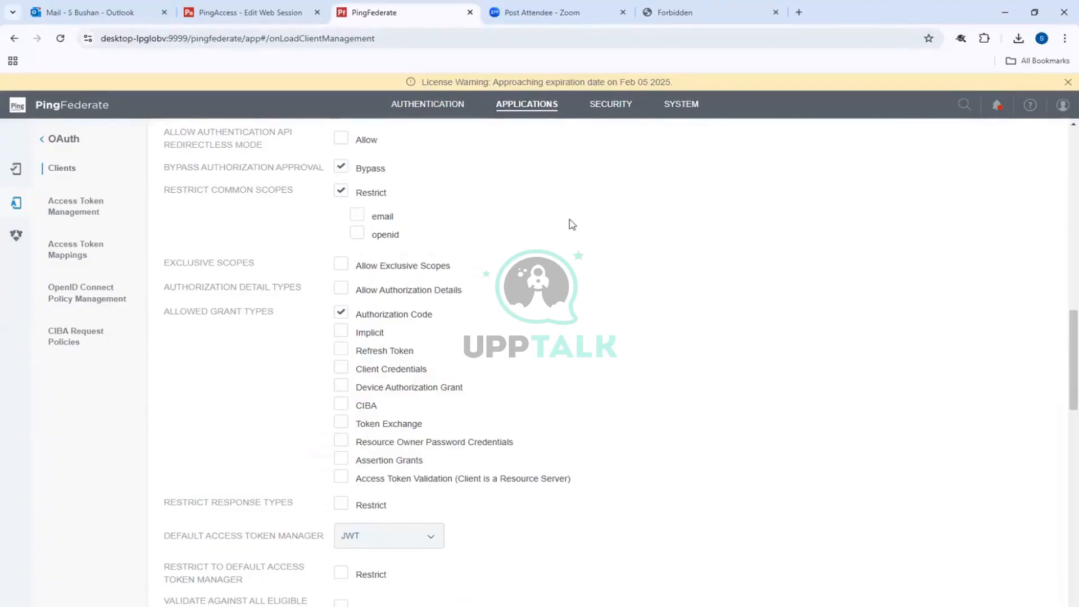
left_click(357, 215)
left_click(358, 239)
scroll(495, 285, "down", 15)
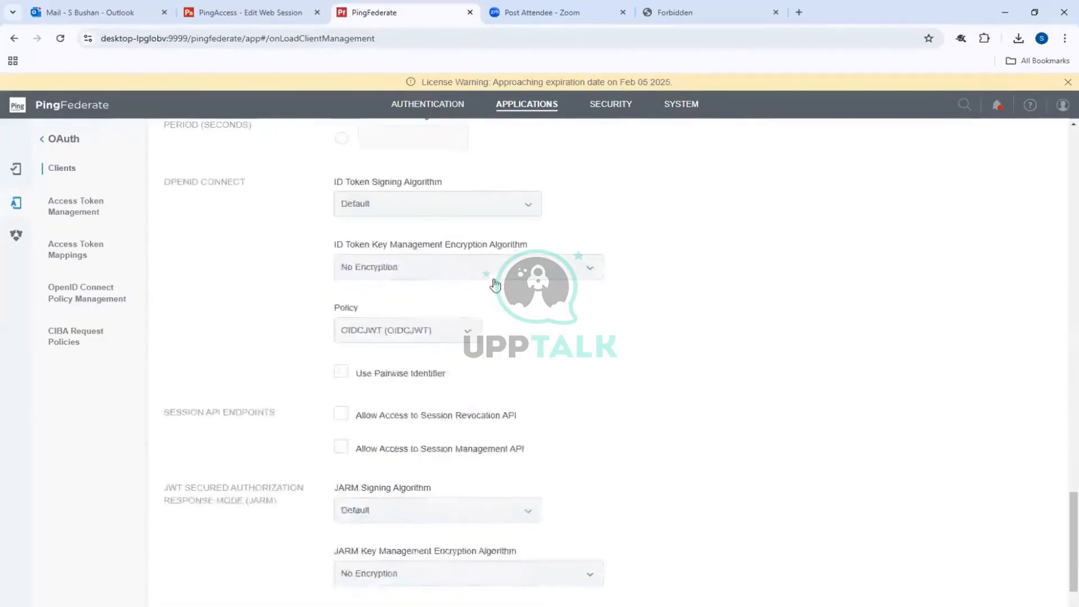
scroll(494, 285, "down", 2)
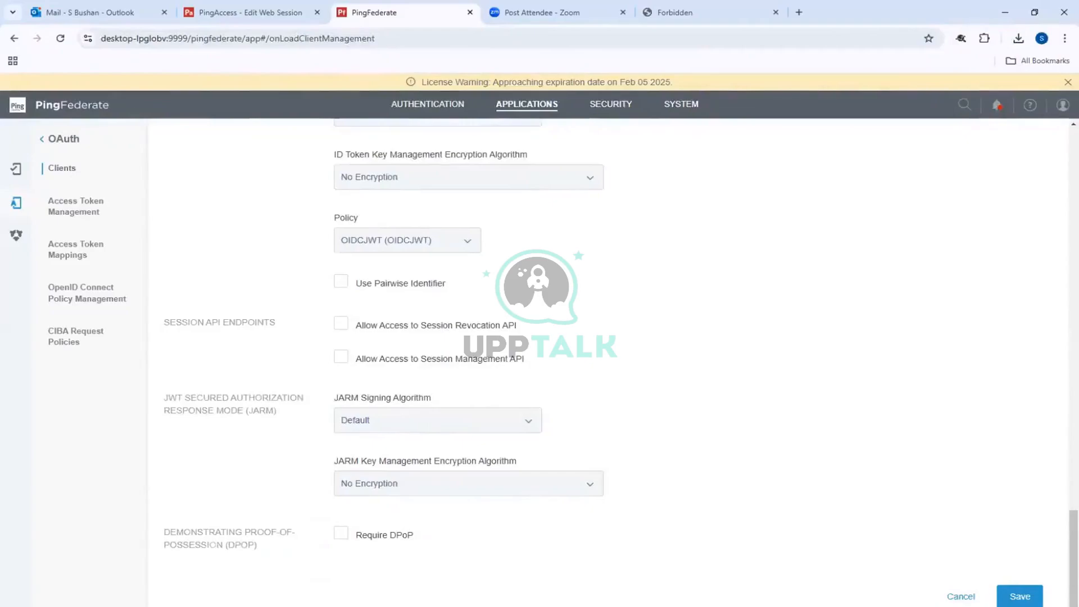
left_click(1020, 598)
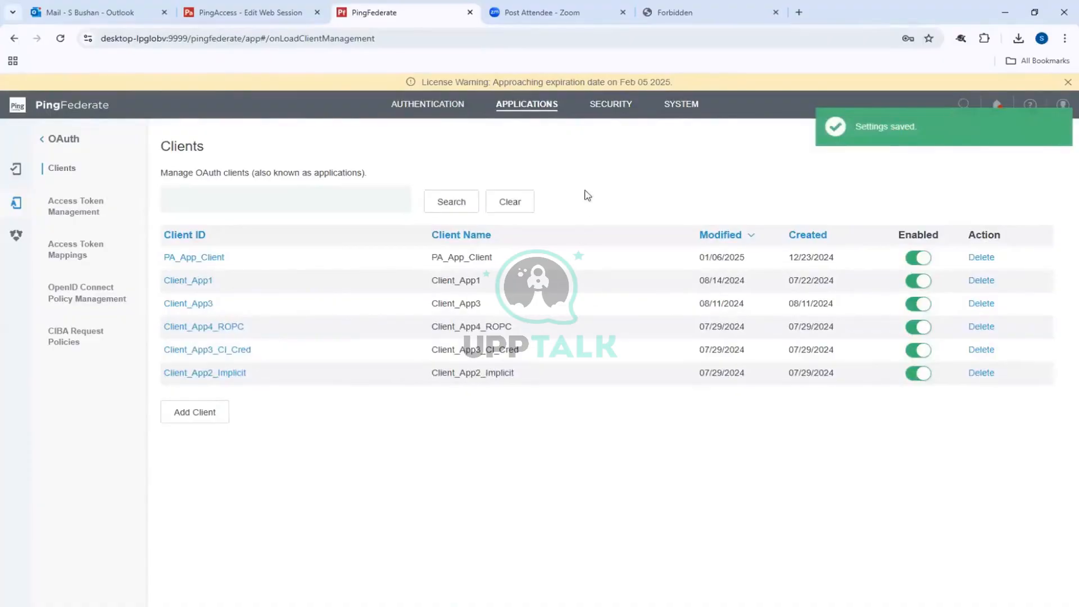
Open PingFederate's Applications overview, then switch to Notepad++ and add the line "Applications > OAuth Client > Click on PA client >" below a blank line
left_click(525, 107)
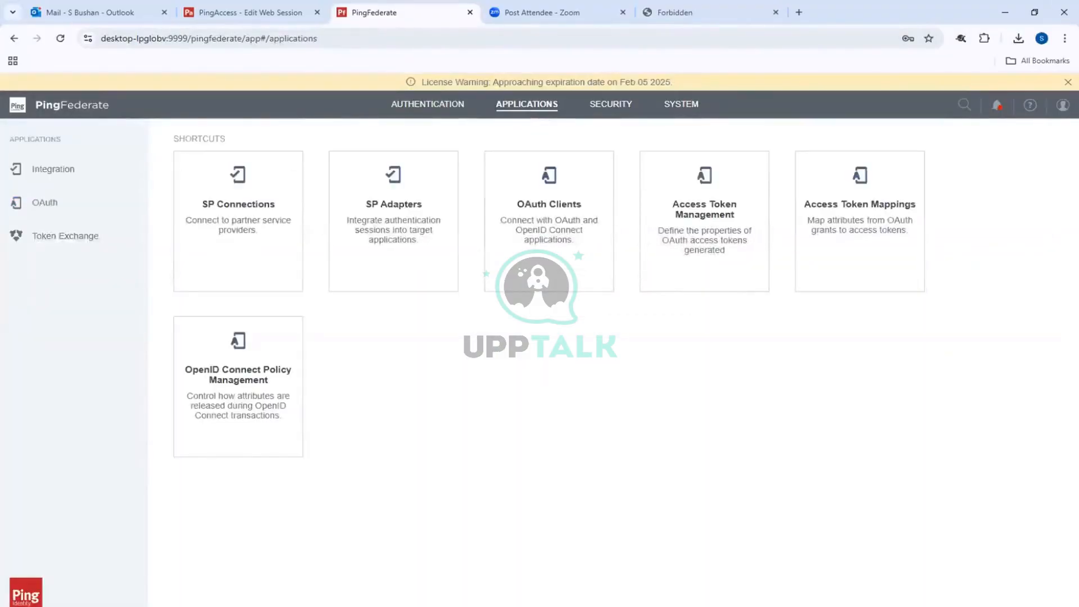
key("alt+Tab")
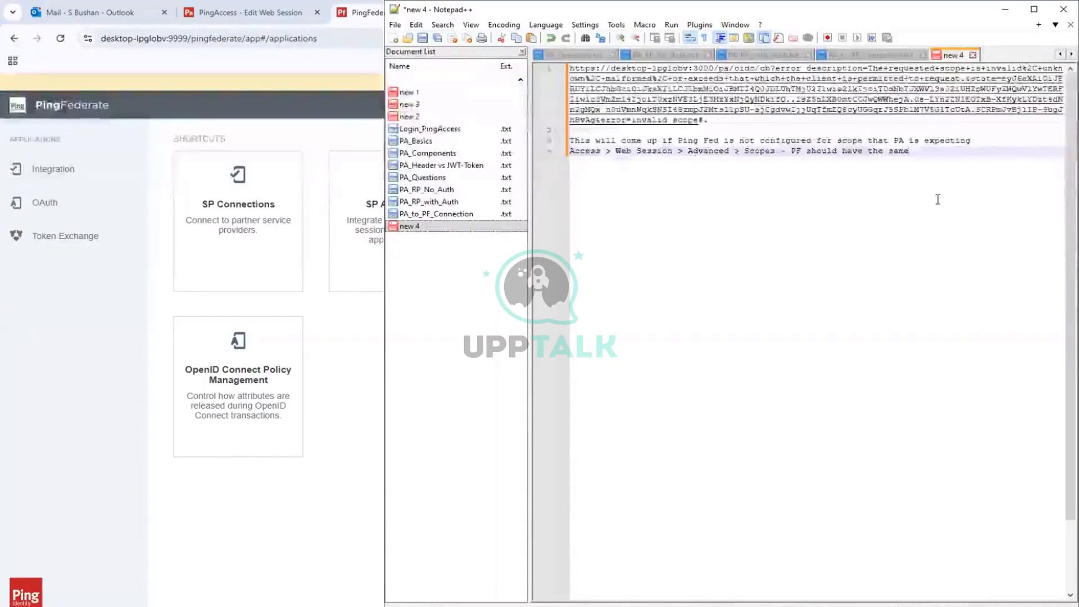
key("Return")
key("Return")
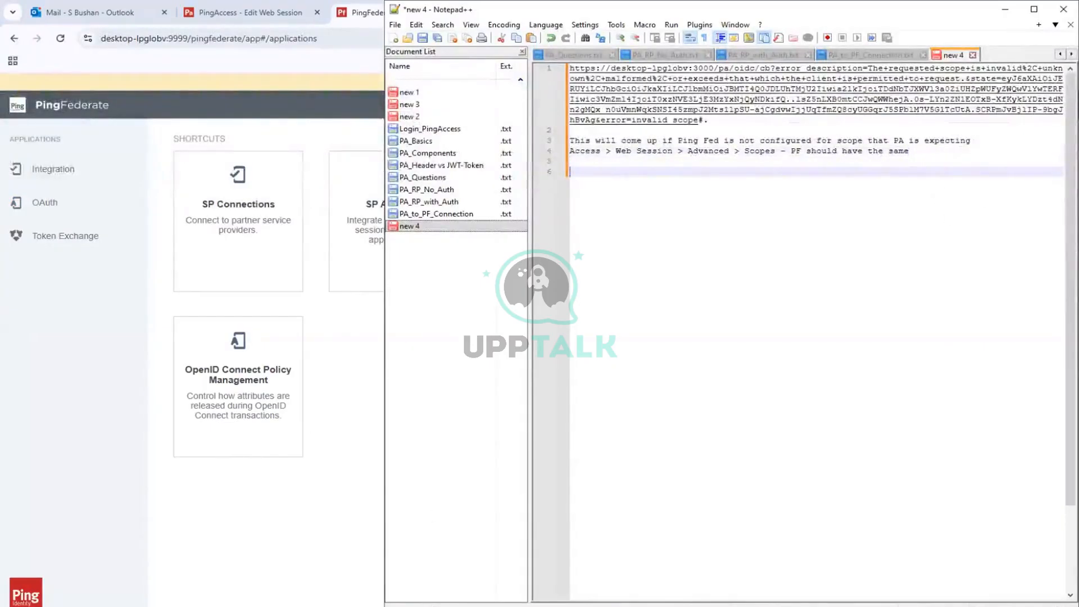
type("Applications")
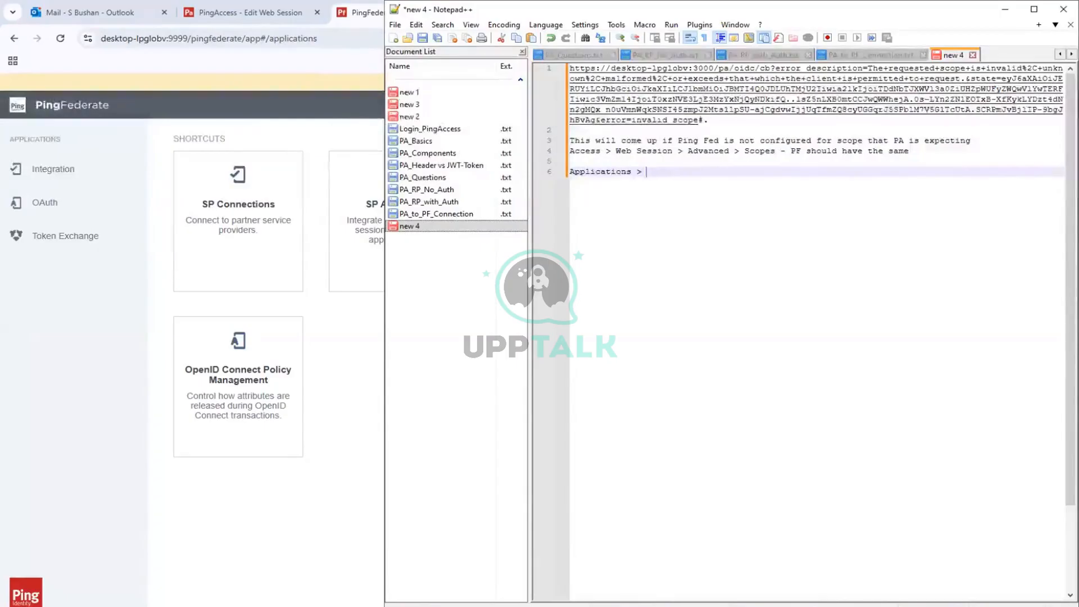
type("> OAuth Client")
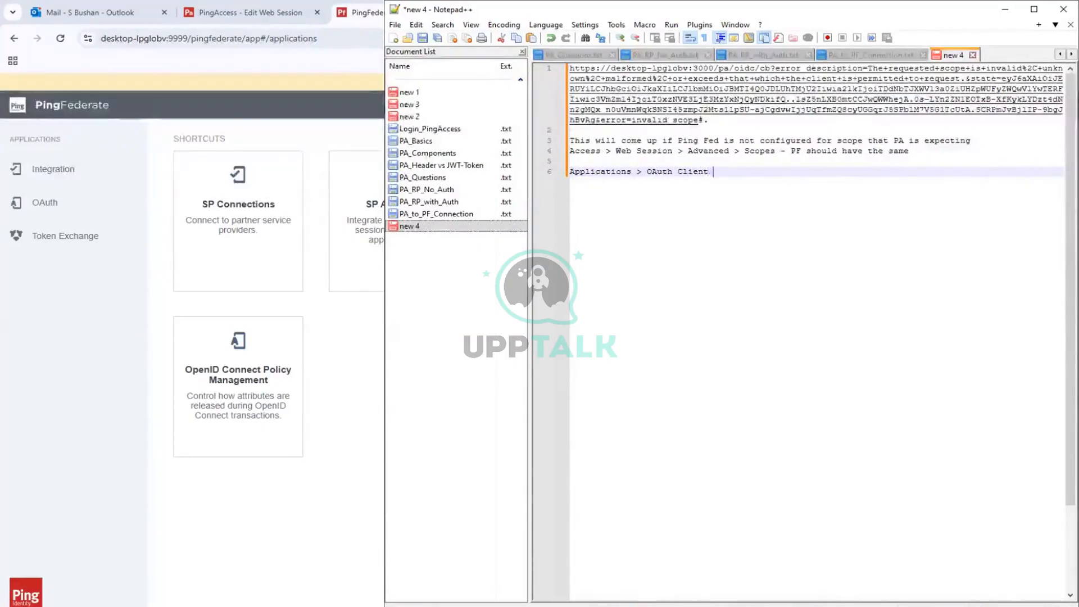
type(" > Cli")
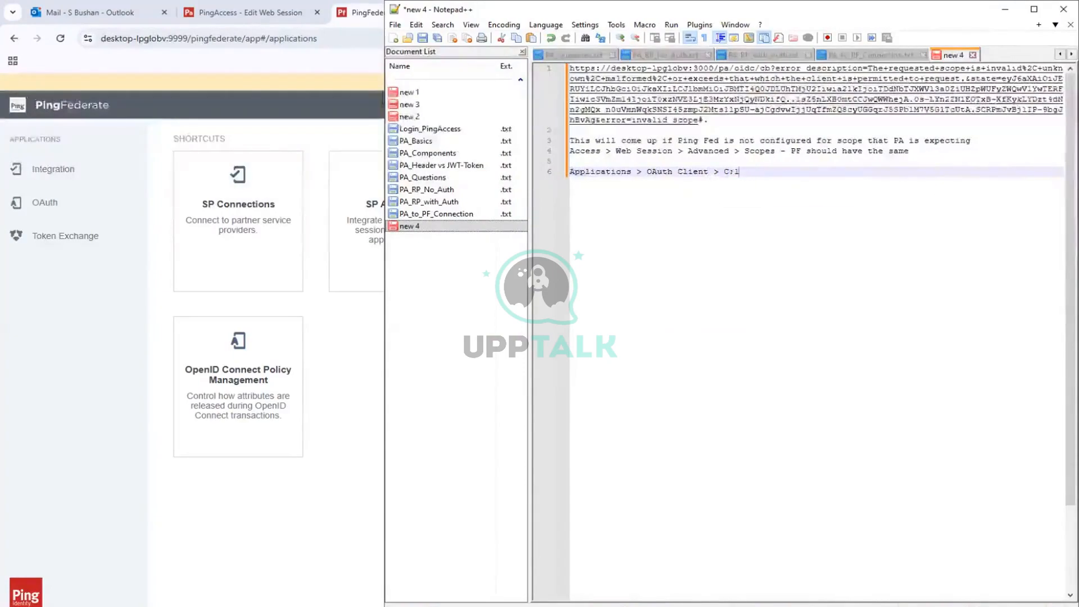
type("ck on ")
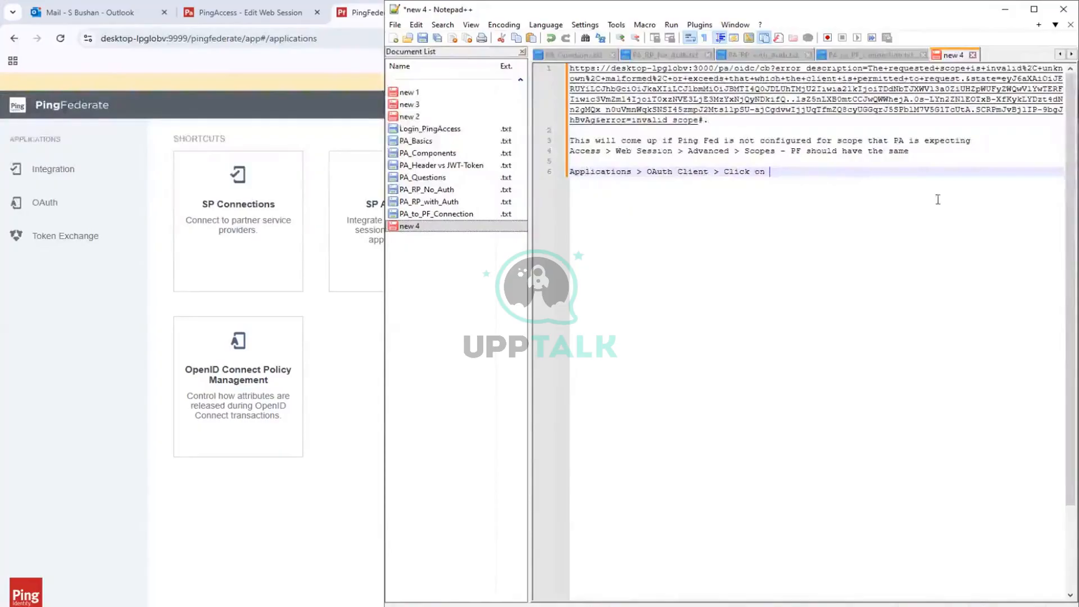
type("PA client >")
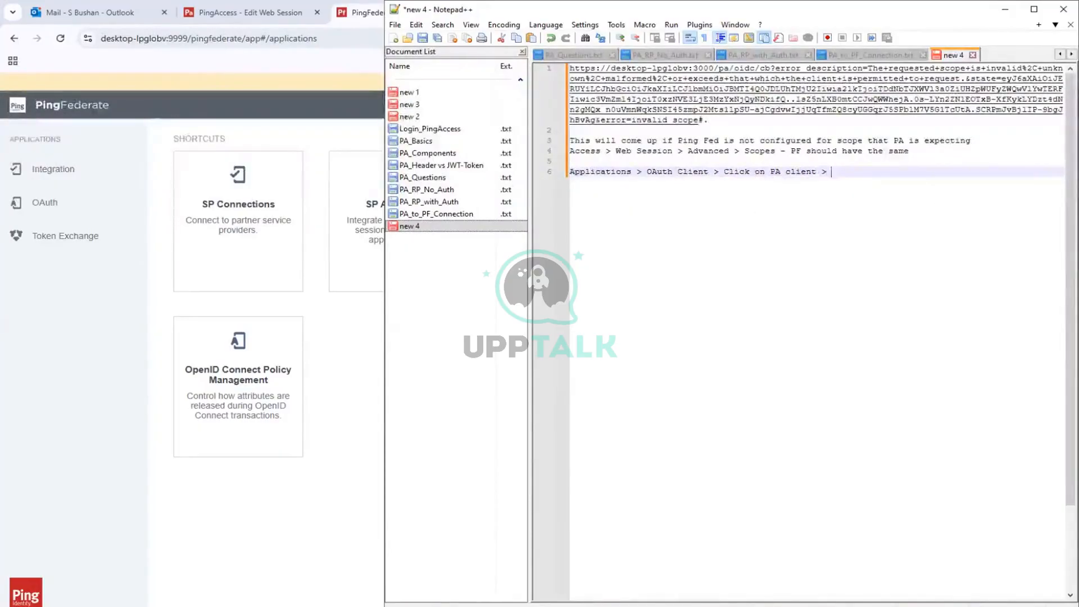
Switch to PingFederate, reopen the OAuth client PA_App_Client, select its Restrict Common Scopes label, and return to the notes
left_click(339, 359)
left_click(573, 218)
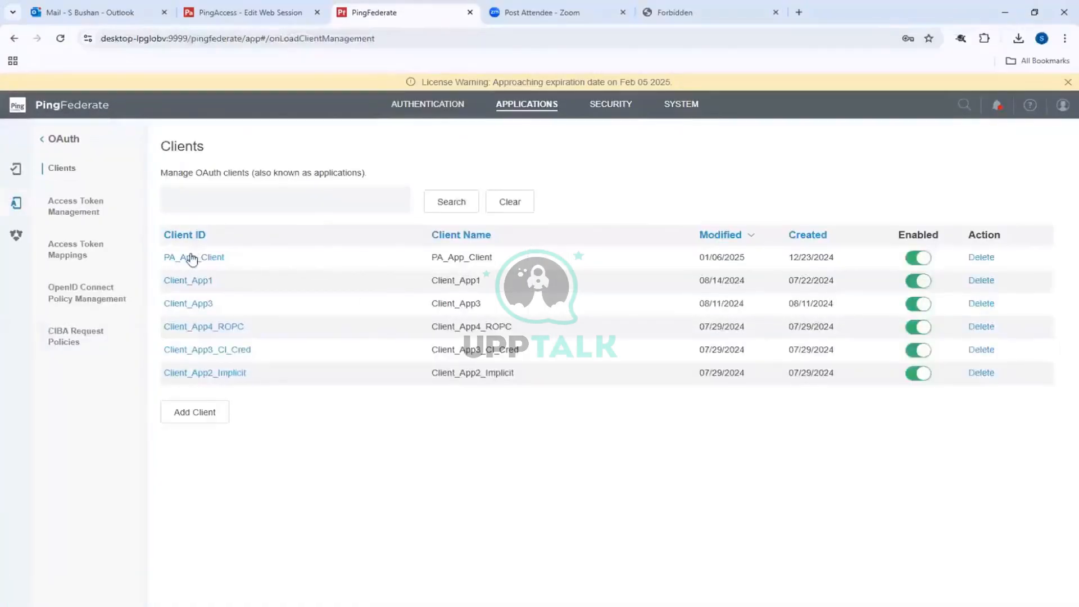
left_click(191, 253)
scroll(405, 338, "down", 9)
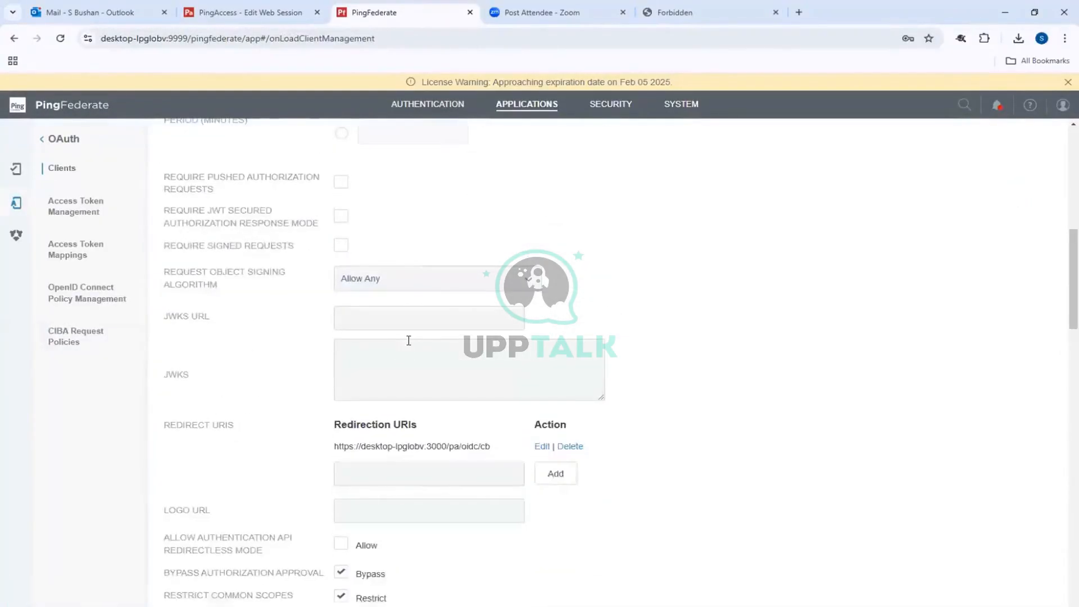
scroll(409, 340, "down", 5)
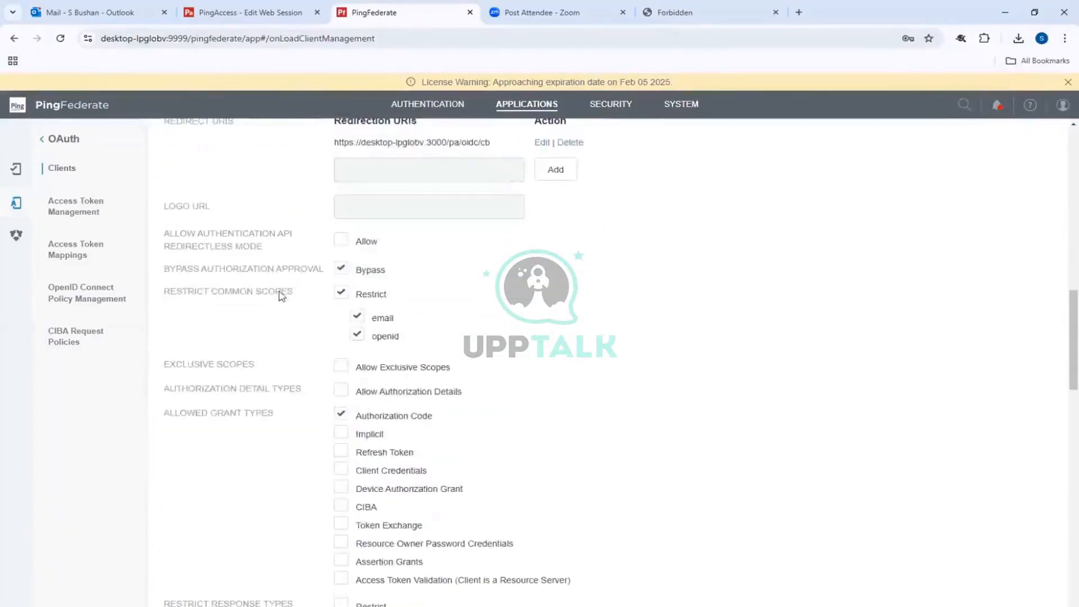
left_click_drag(304, 296, 163, 296)
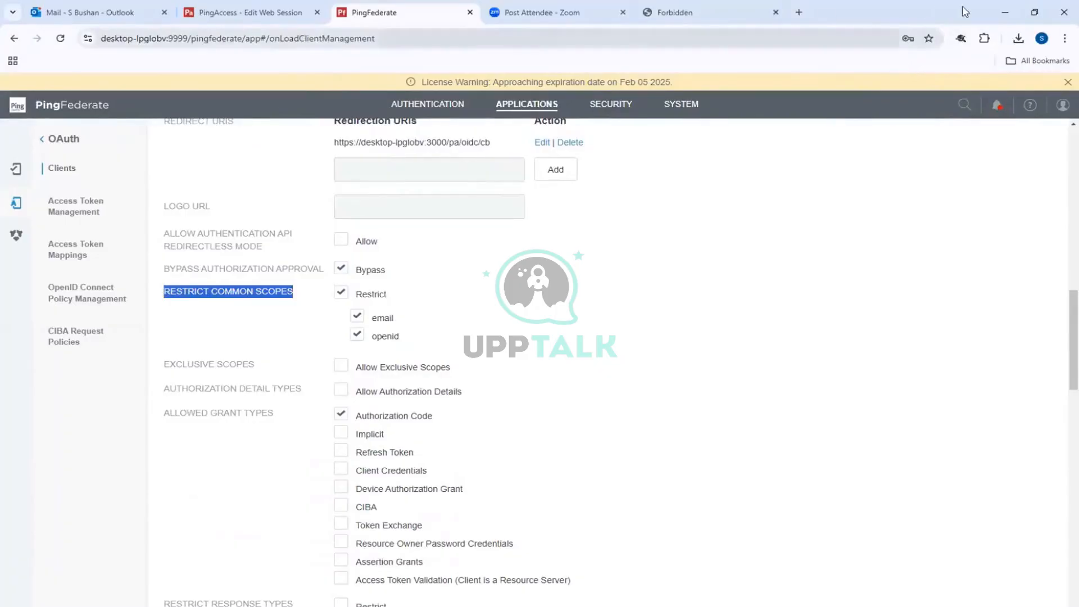
left_click(1006, 12)
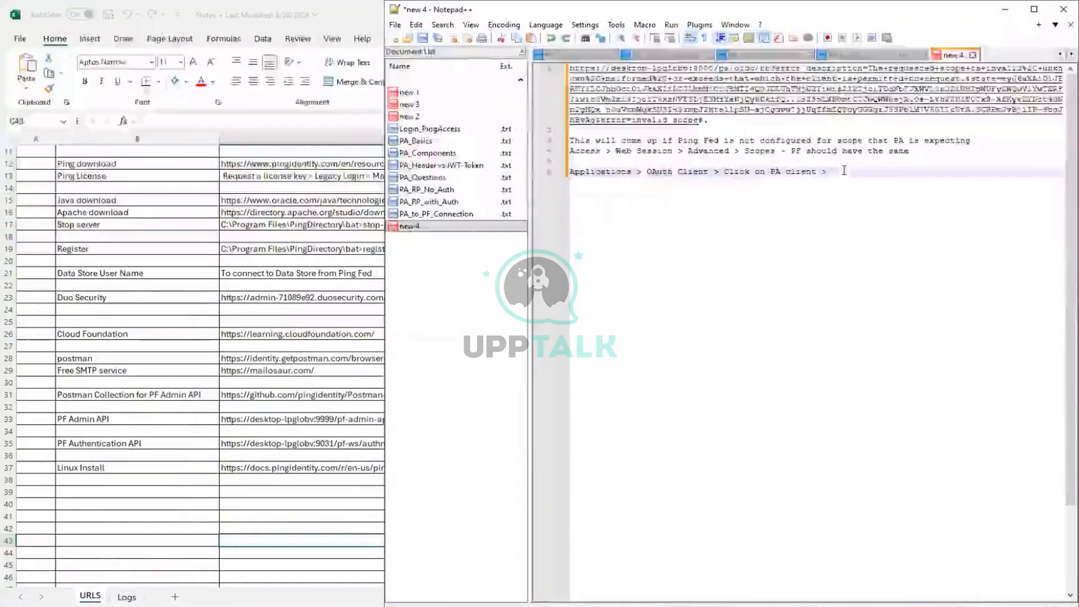
Complete the PA client line in the notes with "Restrict Common Scopes > check te scopes to be added"
type("Restrict Common Scopes")
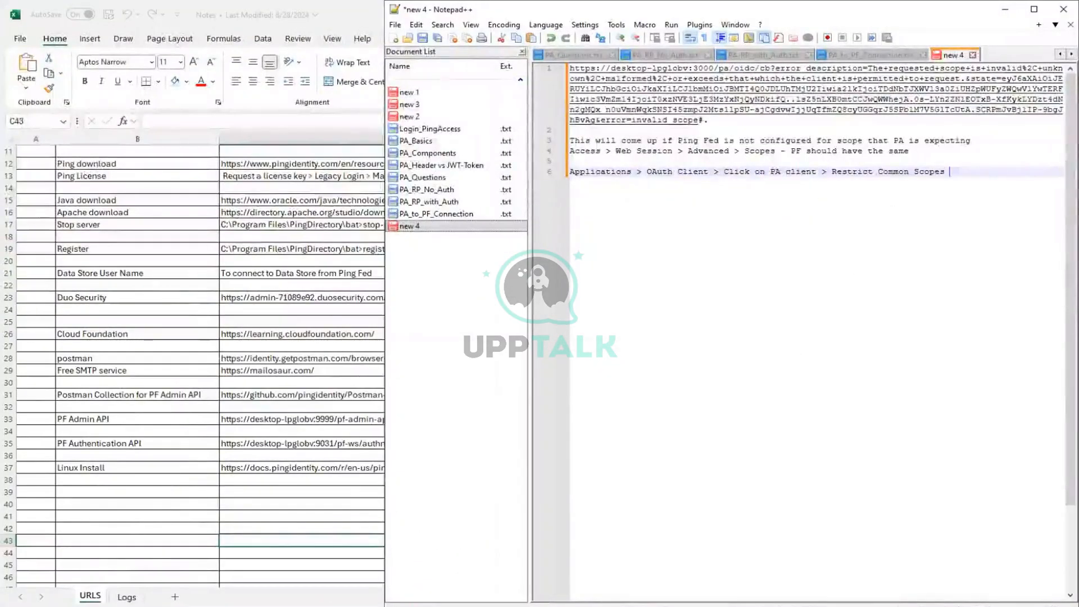
type("> c")
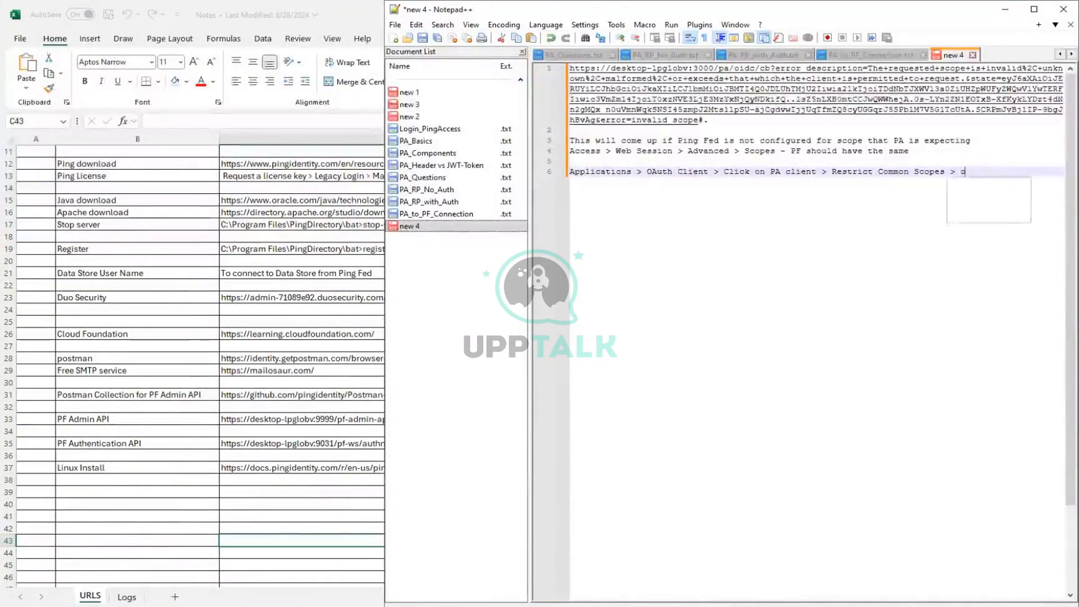
type("heck te scopes ")
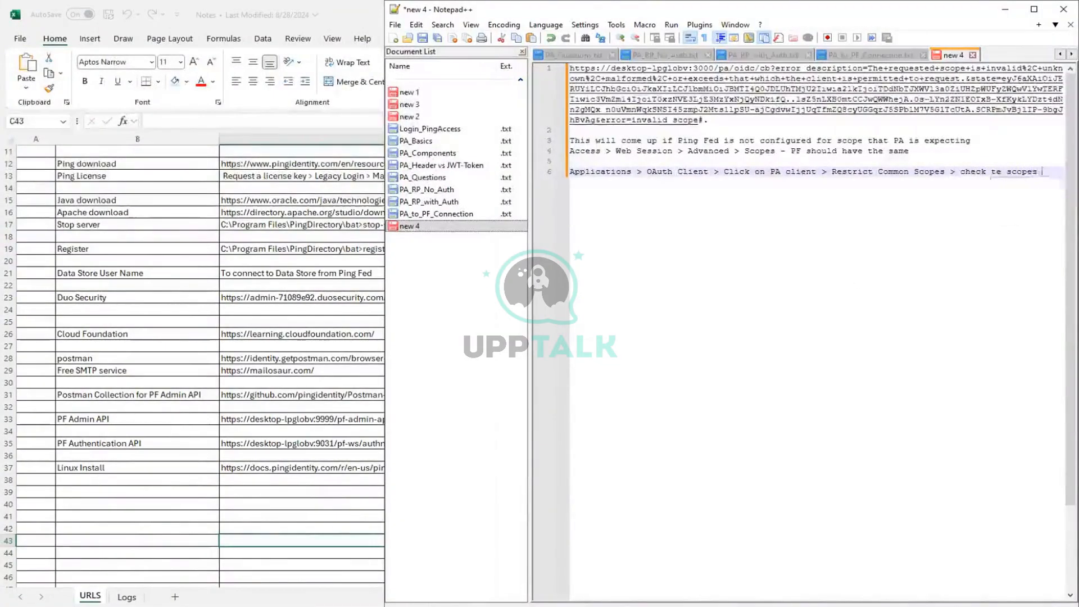
type("to ae added")
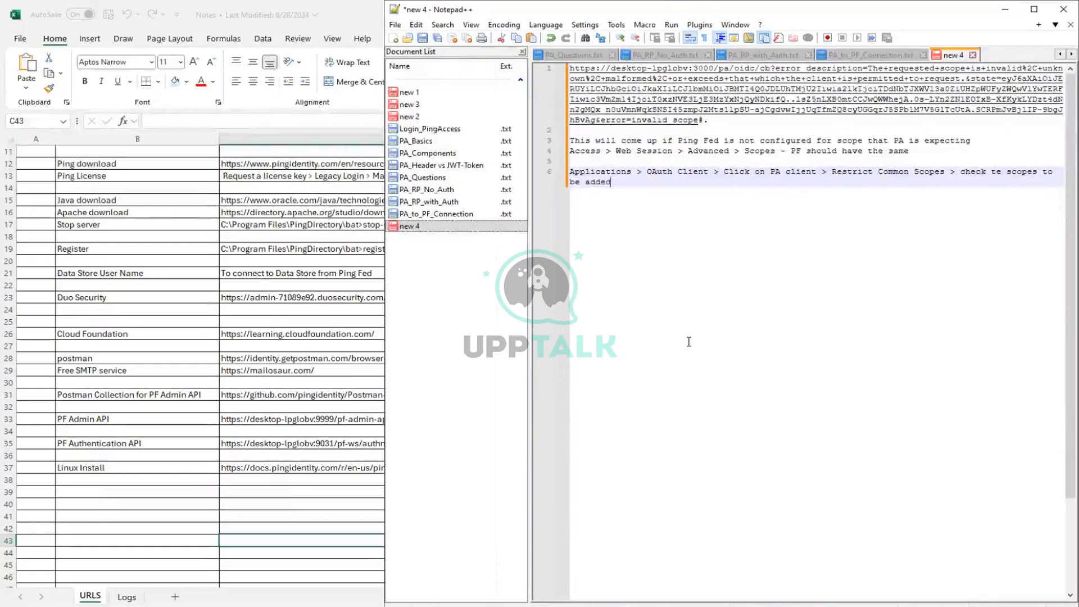
Switch back to PingFederate and open the OAuth scope management in the system settings
key("alt+Tab")
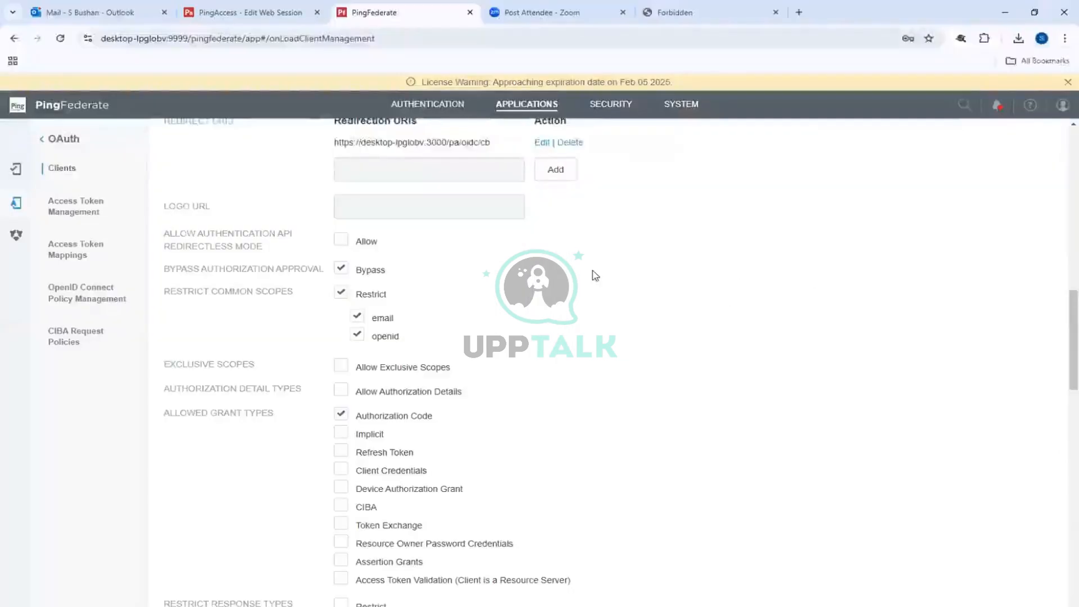
scroll(595, 276, "up", 5)
scroll(479, 265, "up", 1)
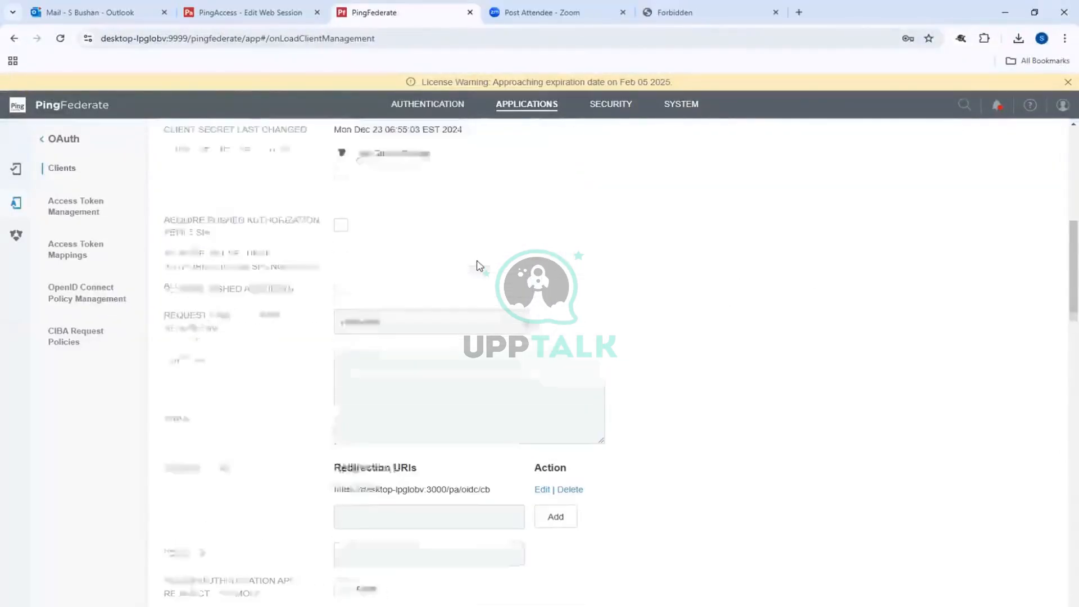
scroll(478, 266, "up", 5)
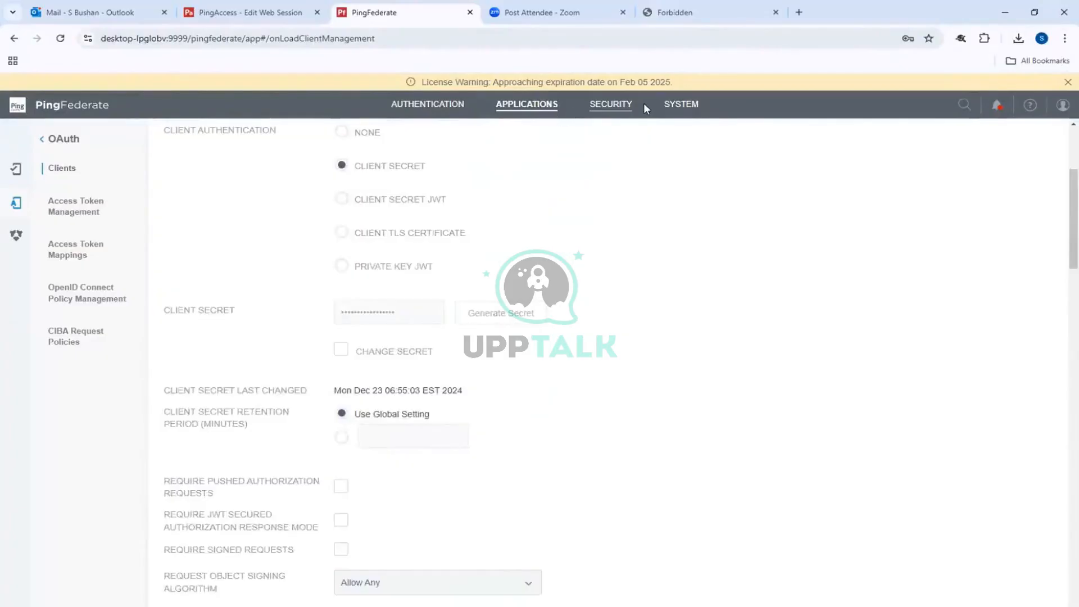
left_click(659, 107)
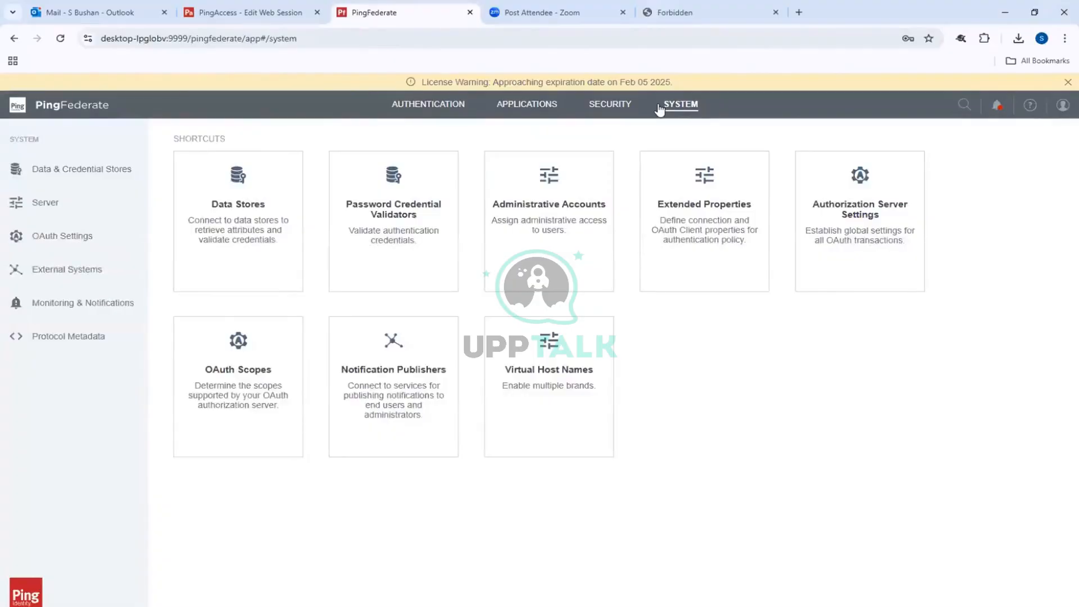
left_click(241, 423)
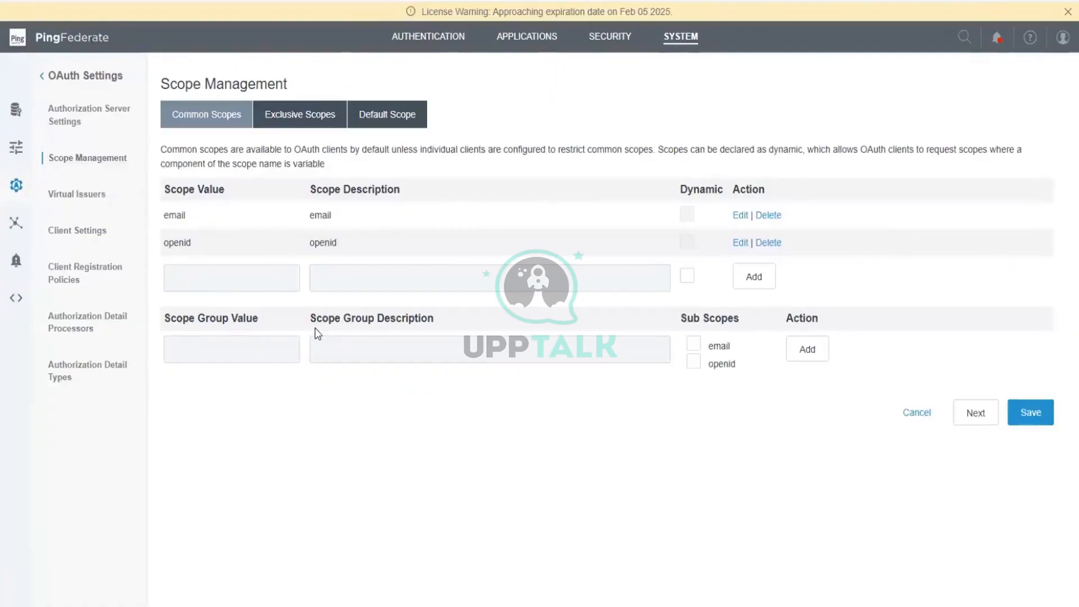
Add a common scope with the value "address" and the description "address"
left_click(256, 272)
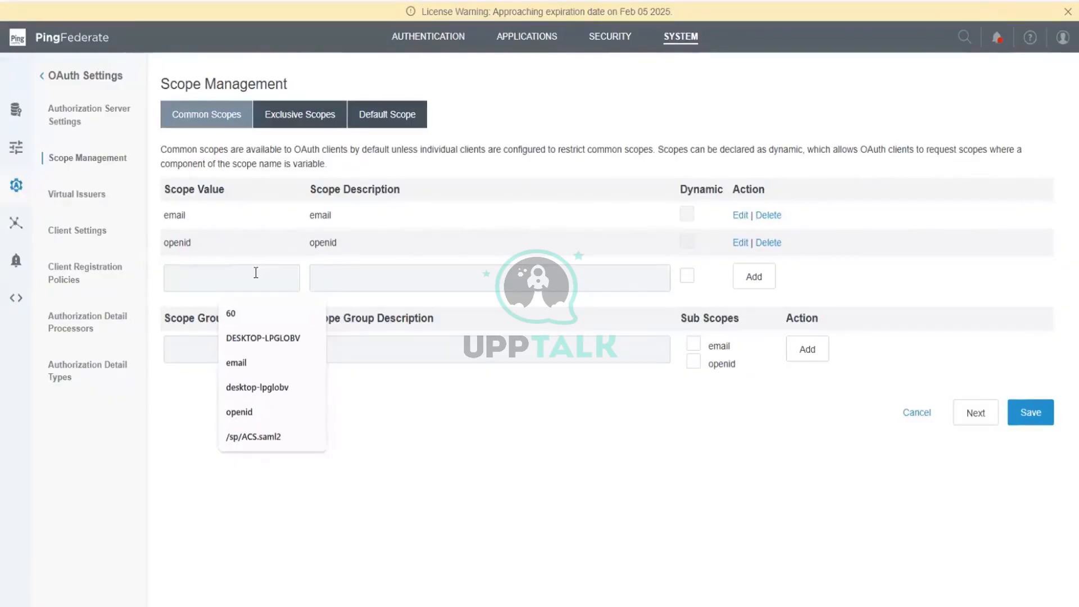
type("address")
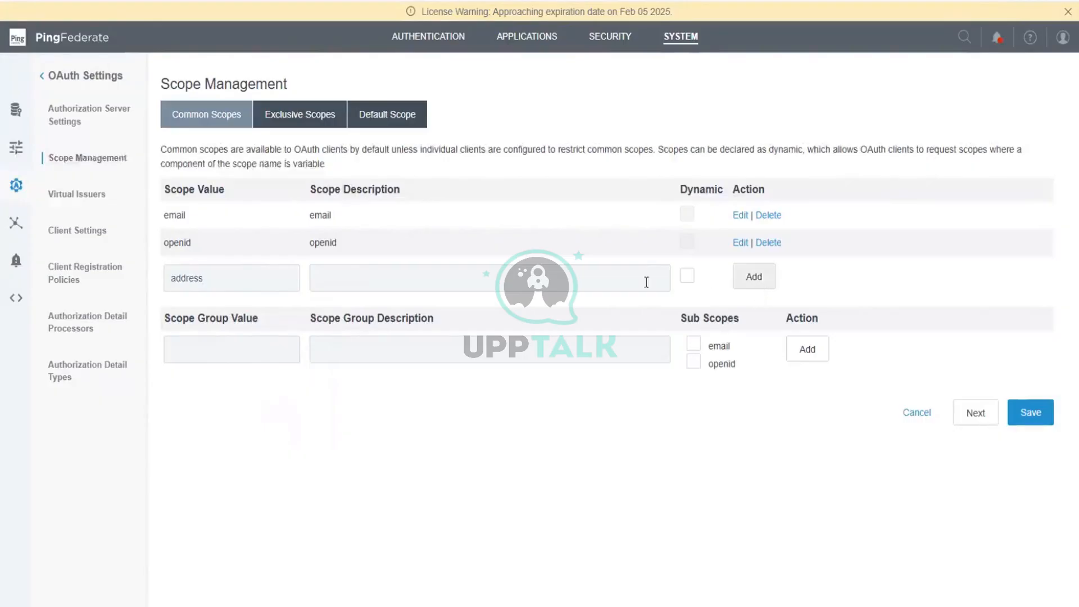
left_click(616, 282)
type("ad")
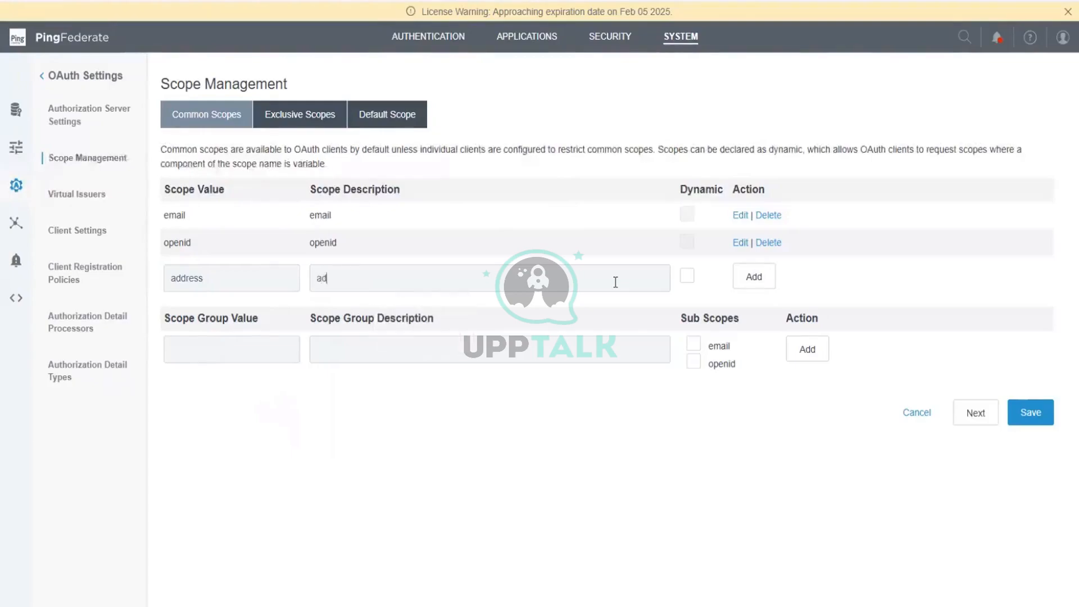
type("dress")
left_click(754, 281)
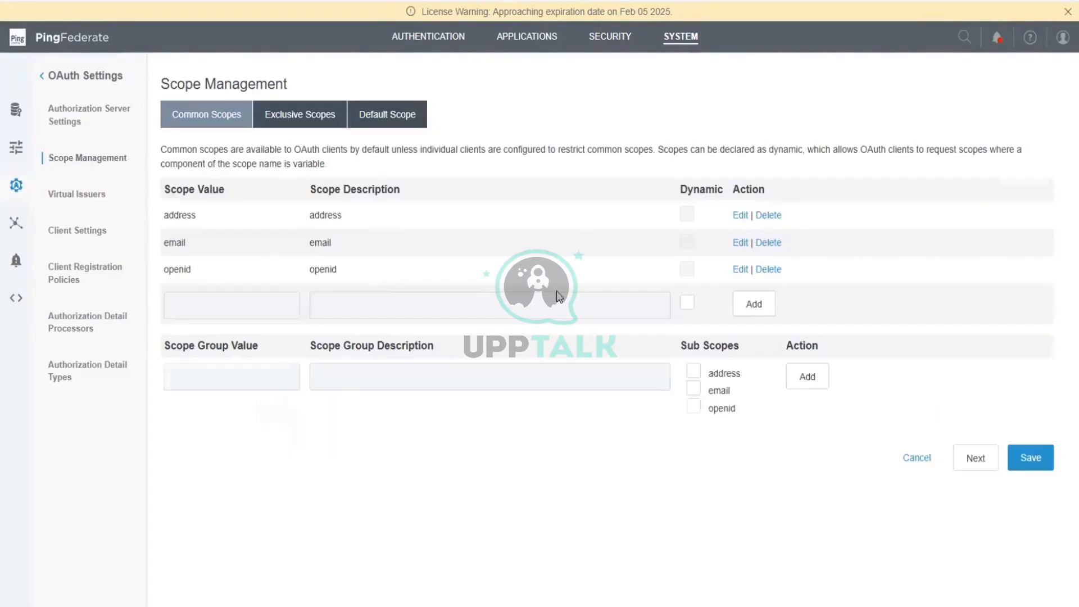
Add a common scope with the value "phone" and the description "phone"
left_click(216, 303)
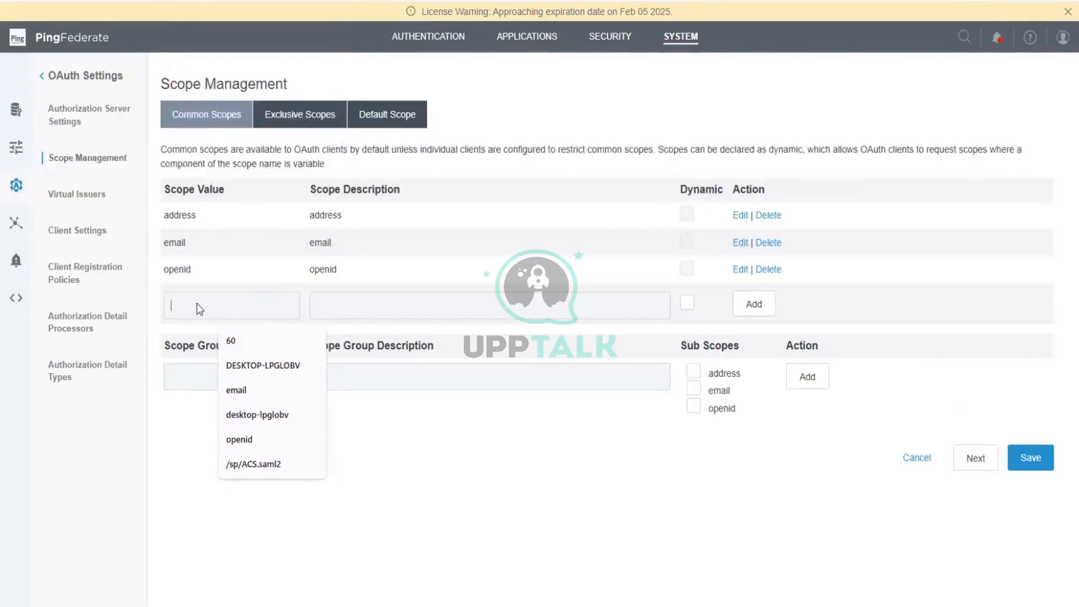
type("phone")
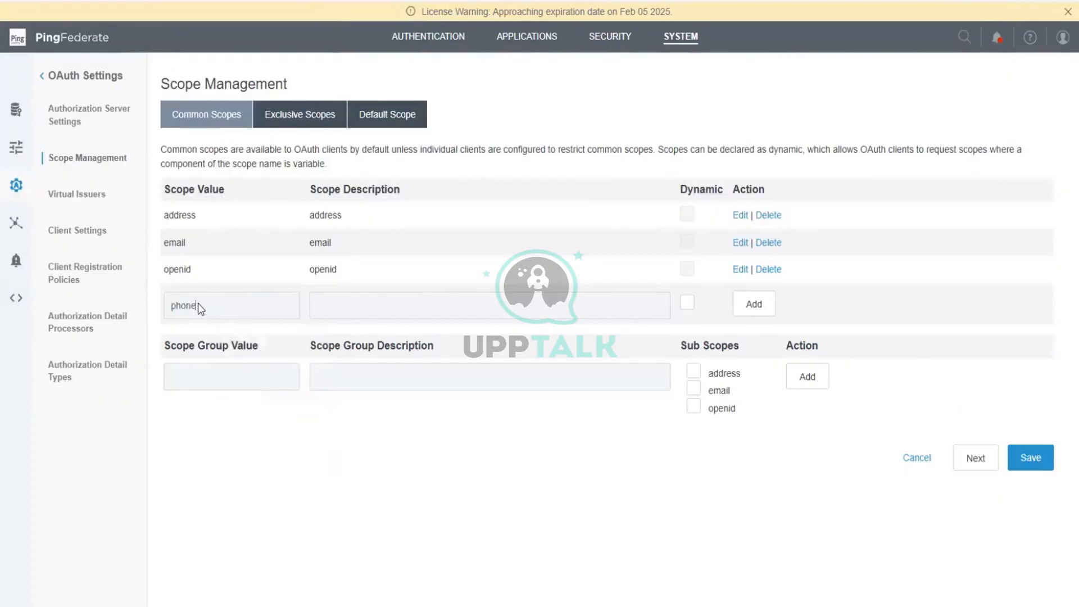
left_click(370, 313)
type("phone")
left_click(754, 304)
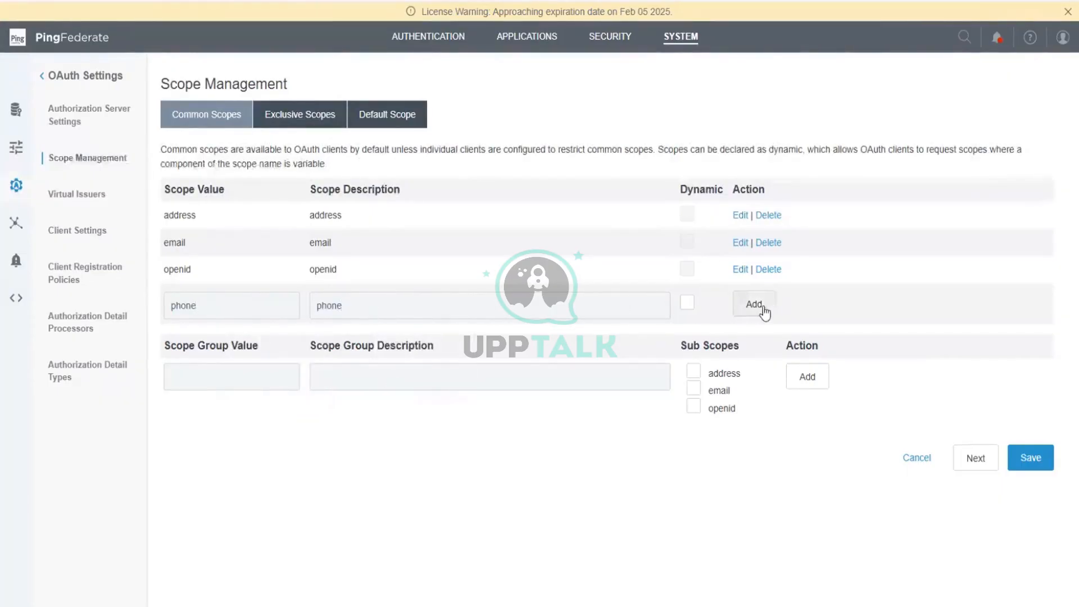
Add a common scope with the value "profile" and the description "profile", and save the scope settings
left_click(204, 340)
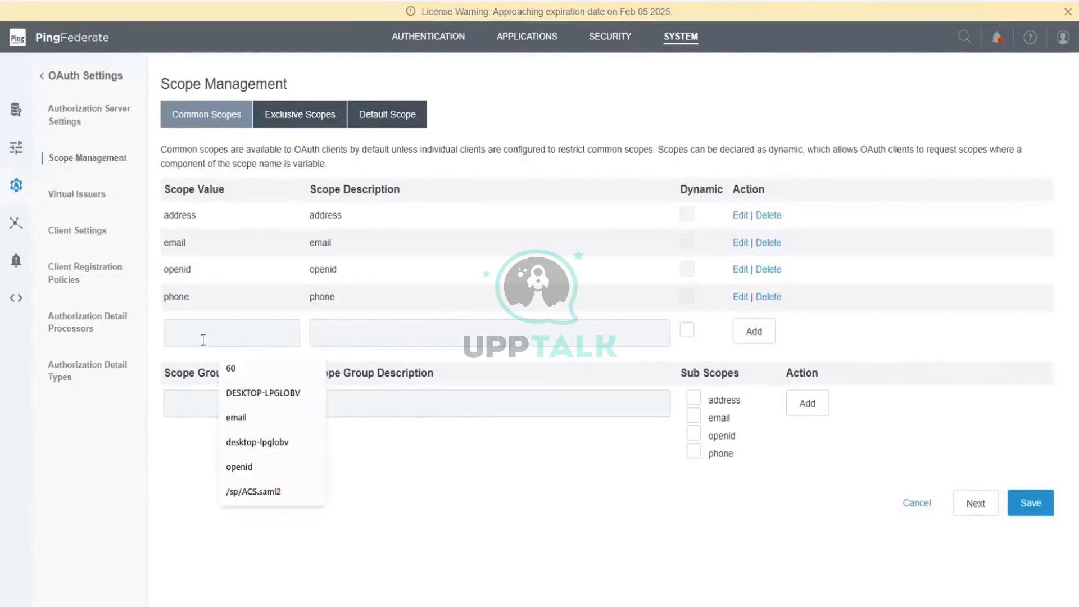
type("profile")
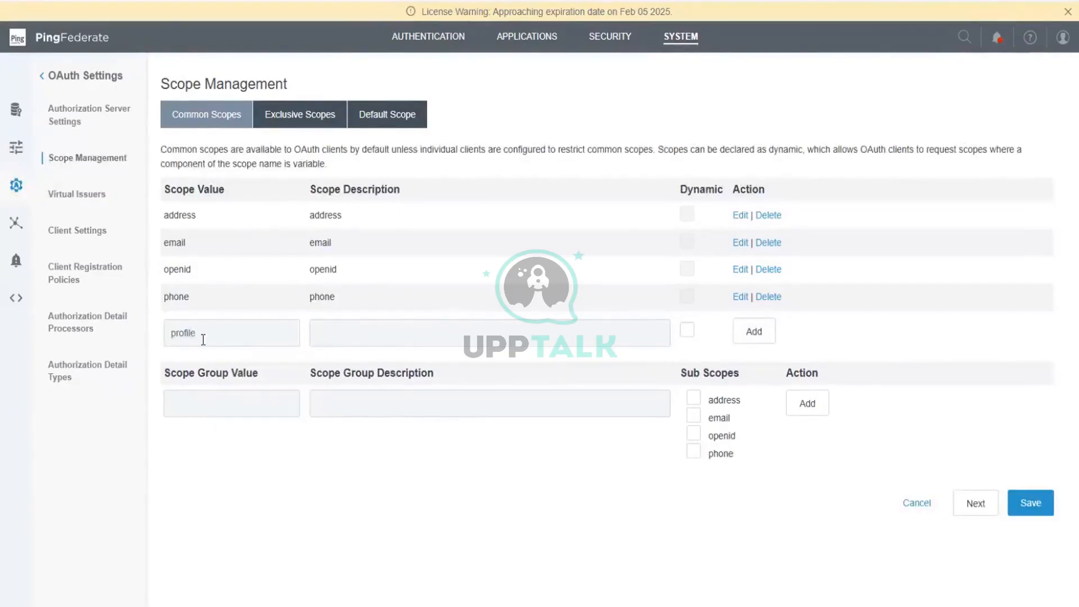
left_click(340, 339)
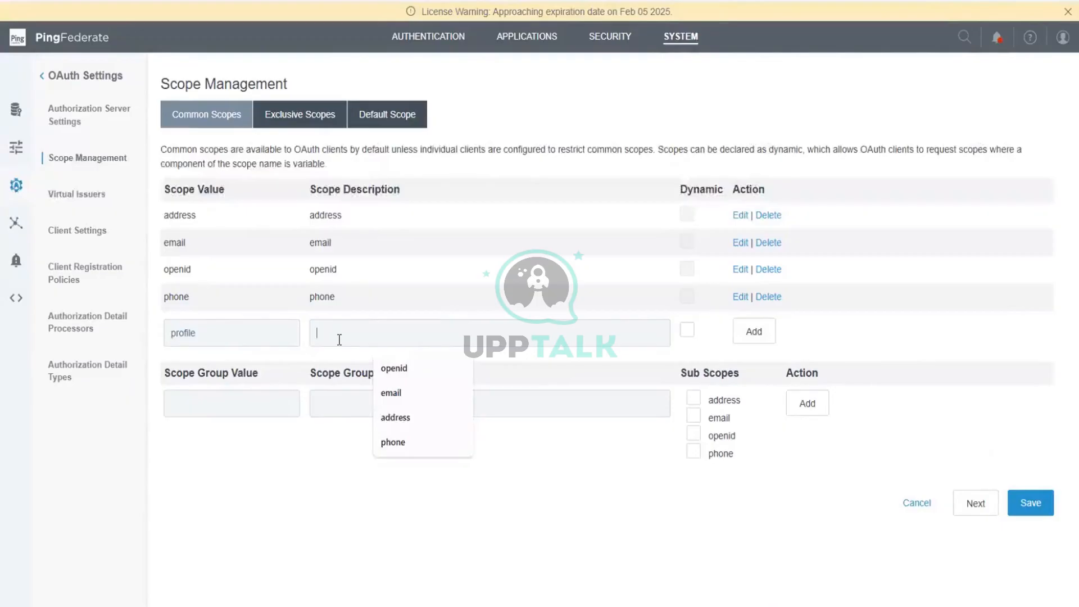
type("profile")
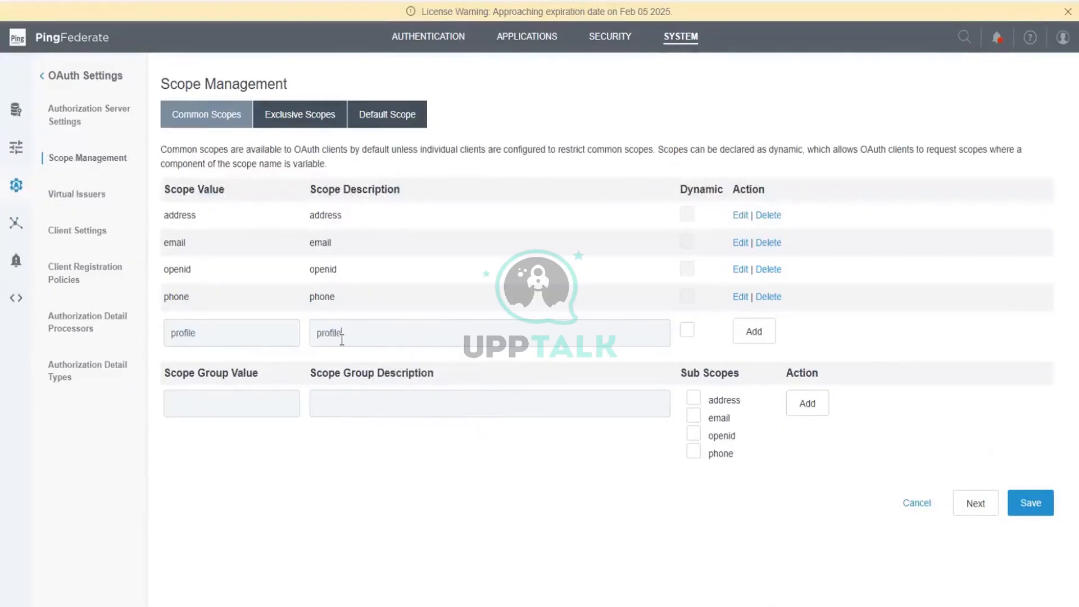
left_click(744, 339)
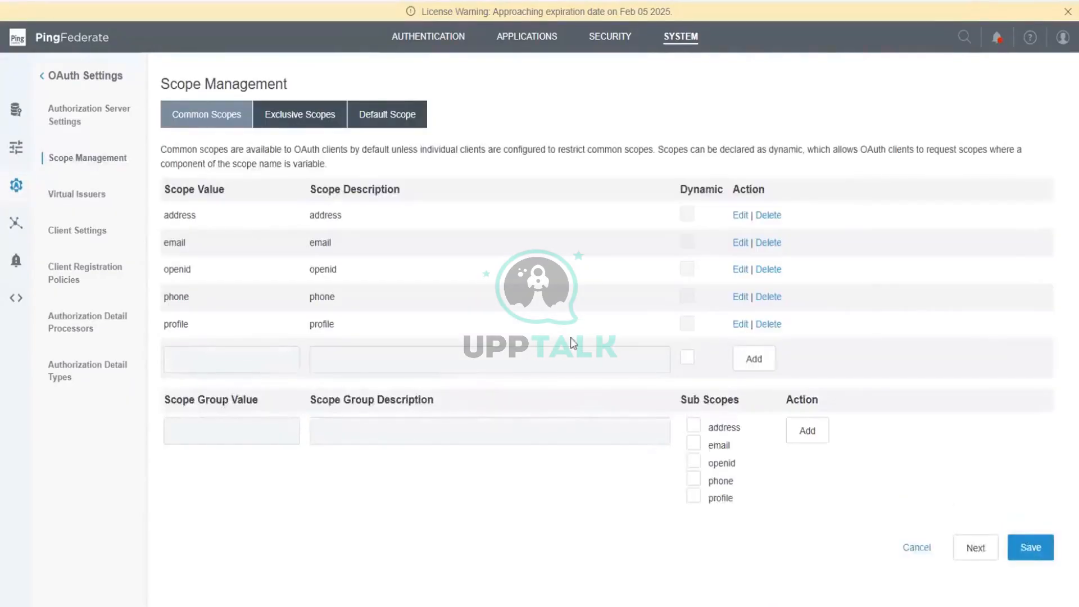
left_click(1031, 547)
Open the OAuth client PA_App_Client, include address, phone and profile in its restricted common scopes, and save the client
left_click(524, 51)
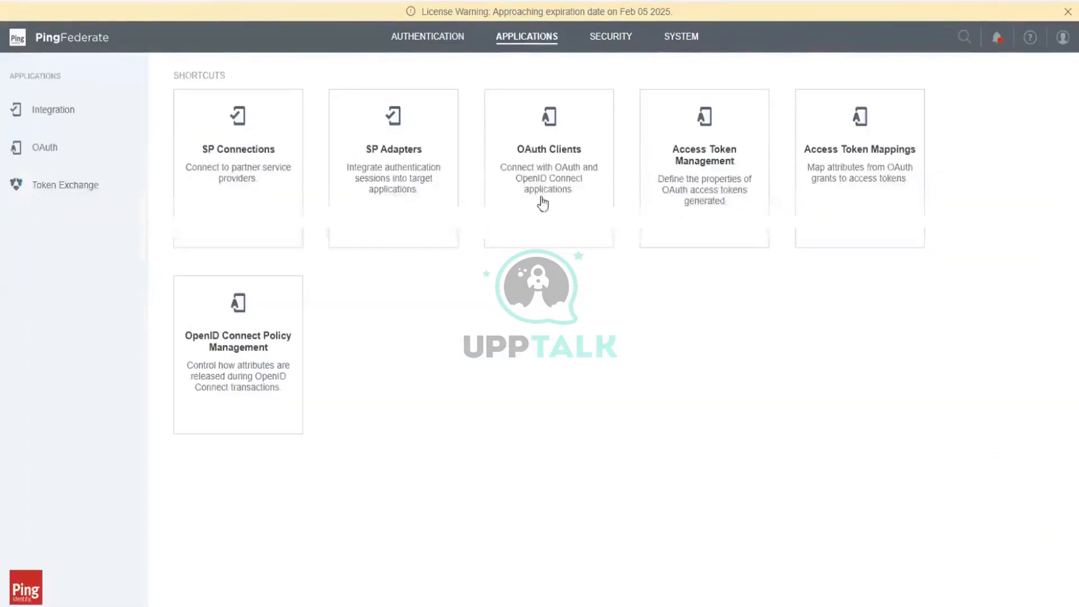
left_click(549, 203)
left_click(188, 212)
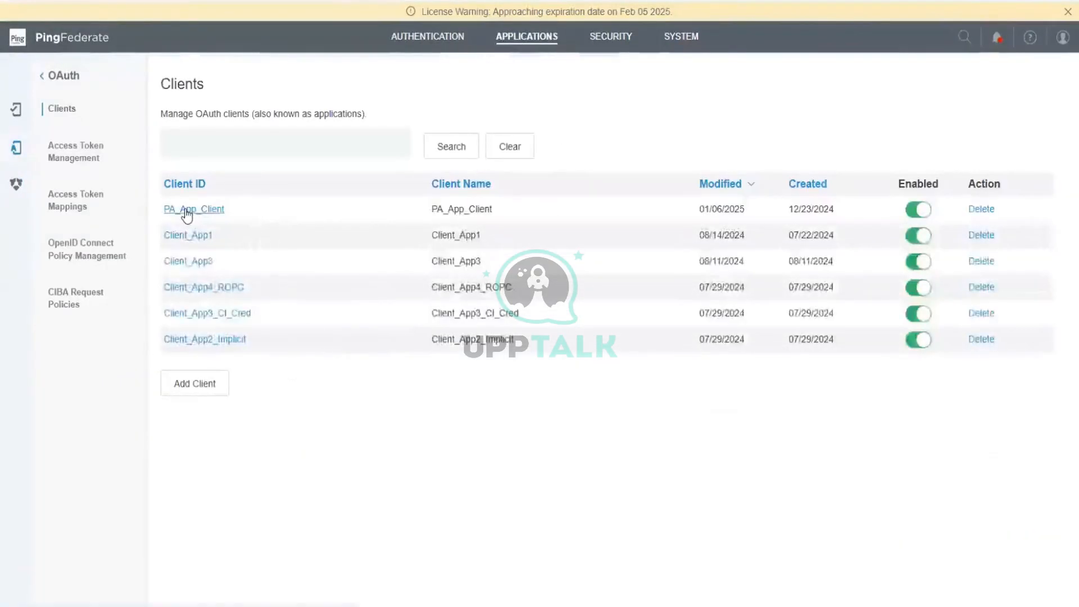
scroll(333, 348, "down", 1)
scroll(333, 348, "down", 12)
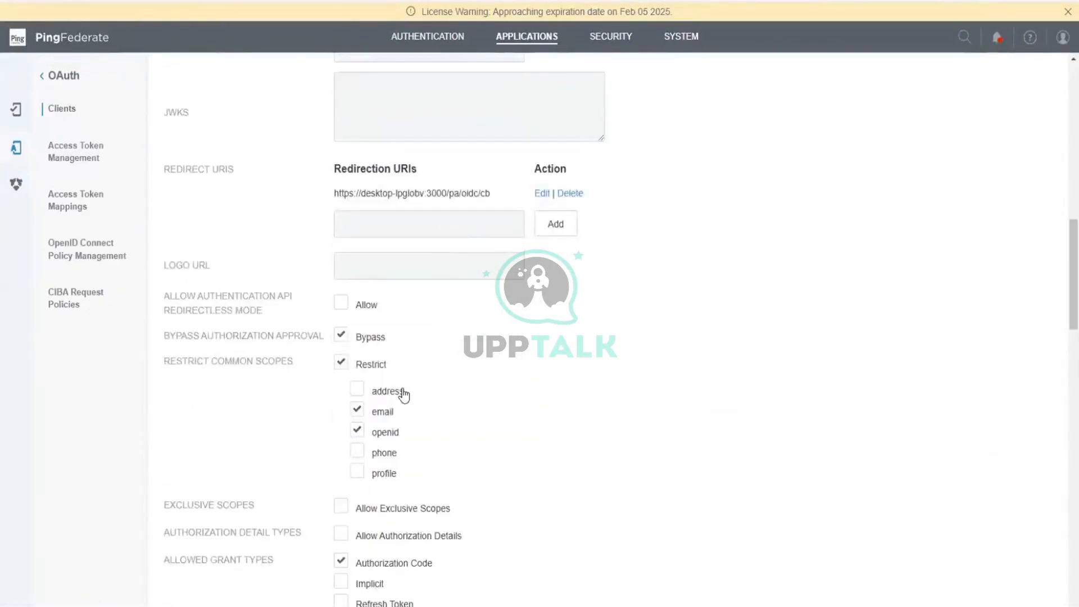
left_click(403, 394)
left_click(392, 450)
left_click(387, 475)
scroll(579, 433, "down", 1)
scroll(579, 431, "down", 15)
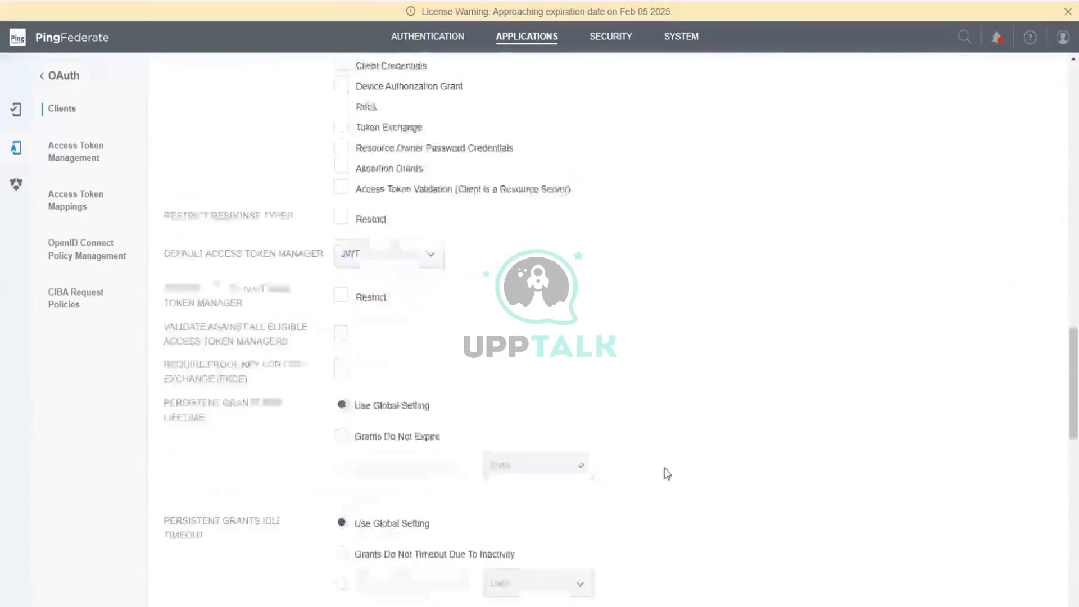
scroll(756, 503, "down", 5)
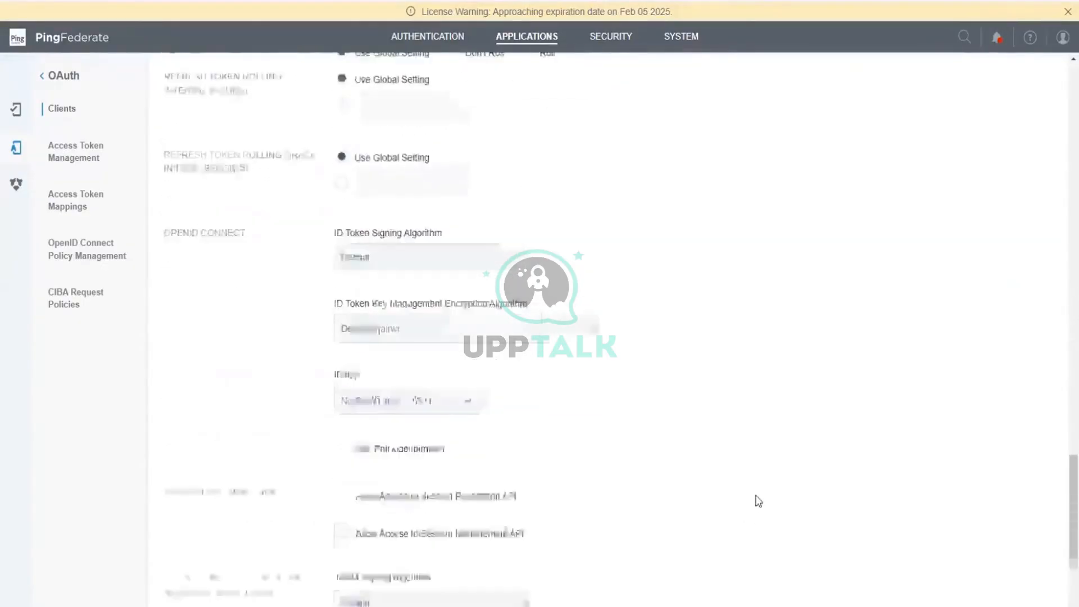
left_click(1012, 598)
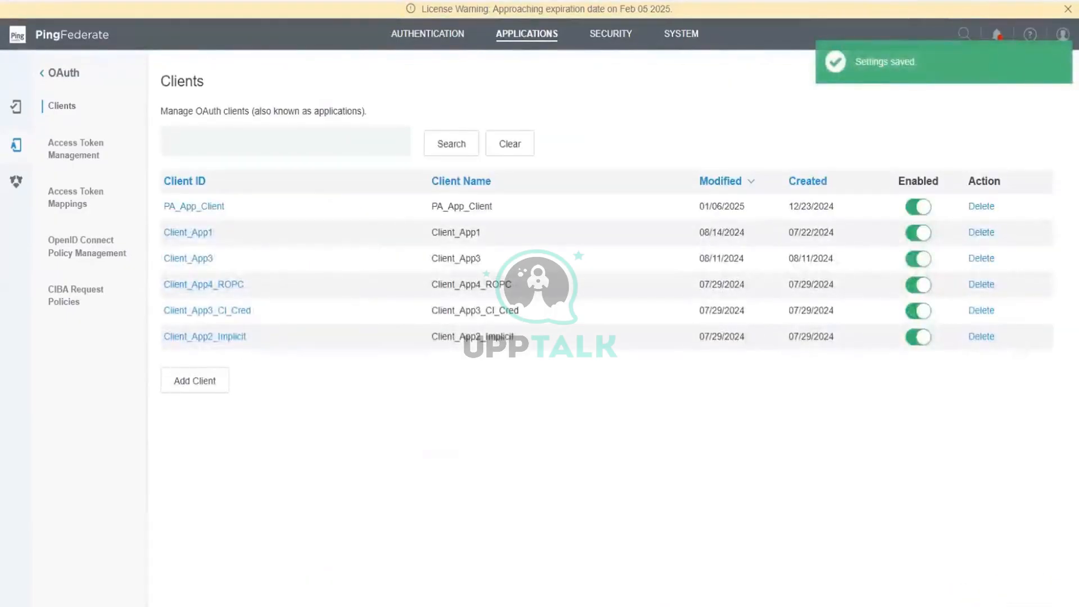
Check the path in the system settings and insert "System > OAuth Scopes > make sure all scopes are there" above the Applications line in the notes
left_click(669, 37)
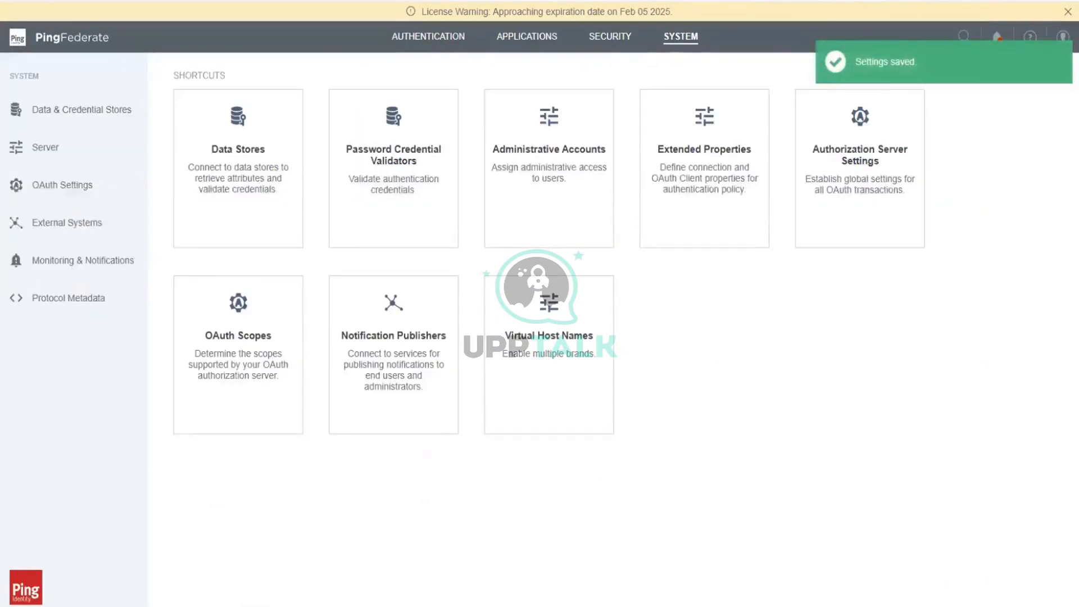
key("alt+Tab")
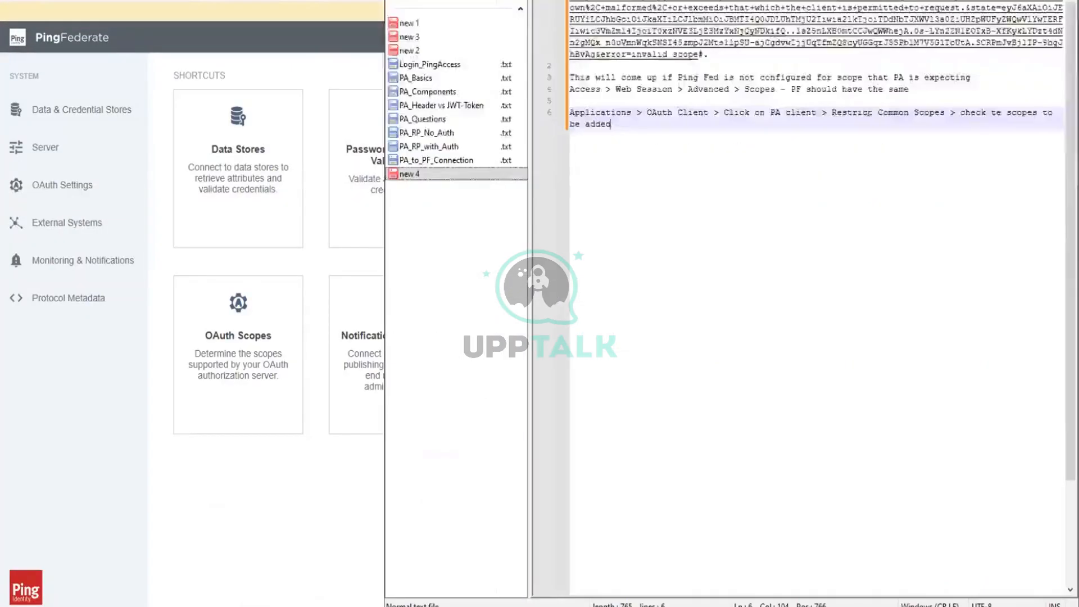
left_click(827, 103)
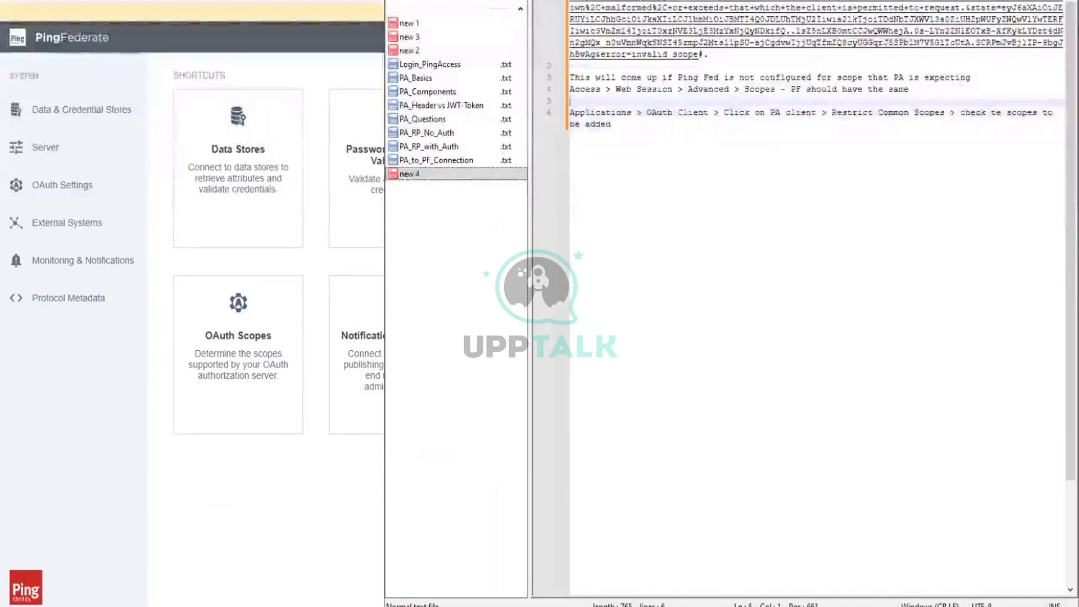
key("Return")
key("Return")
type("System ")
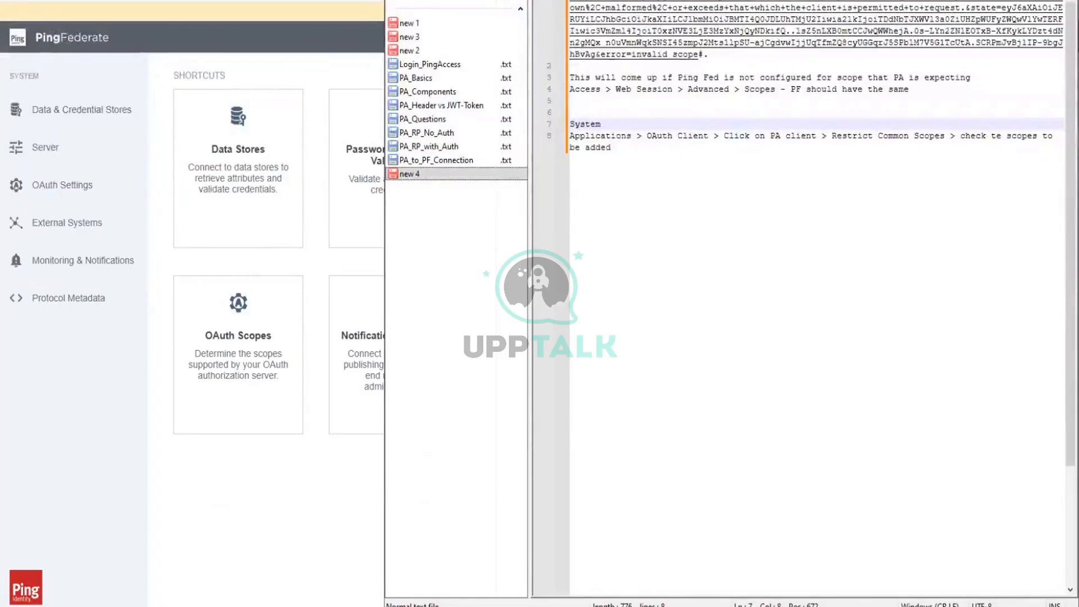
type("> OA")
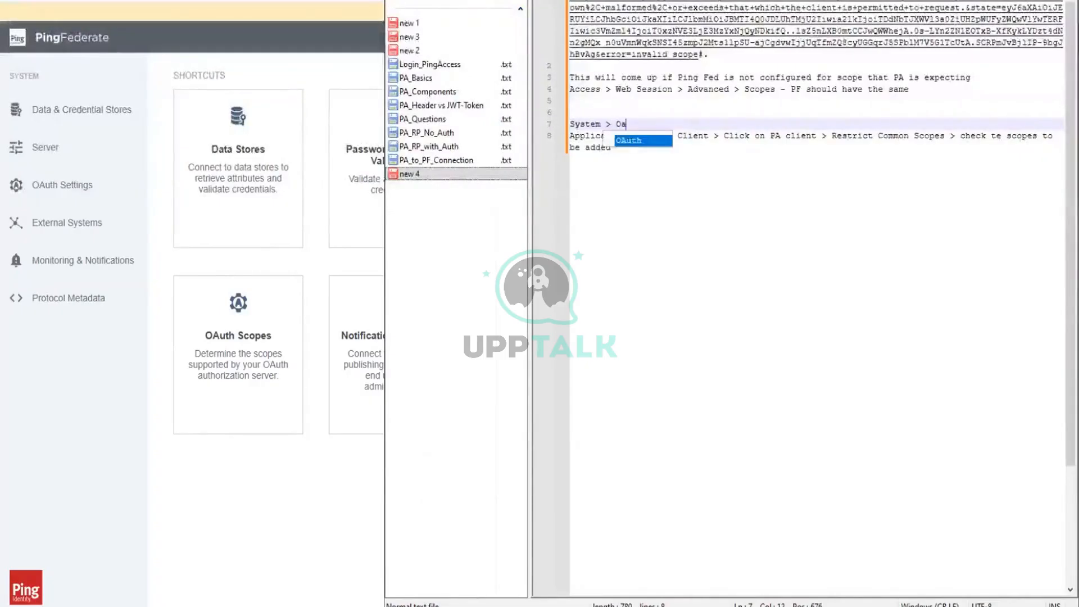
key("Return")
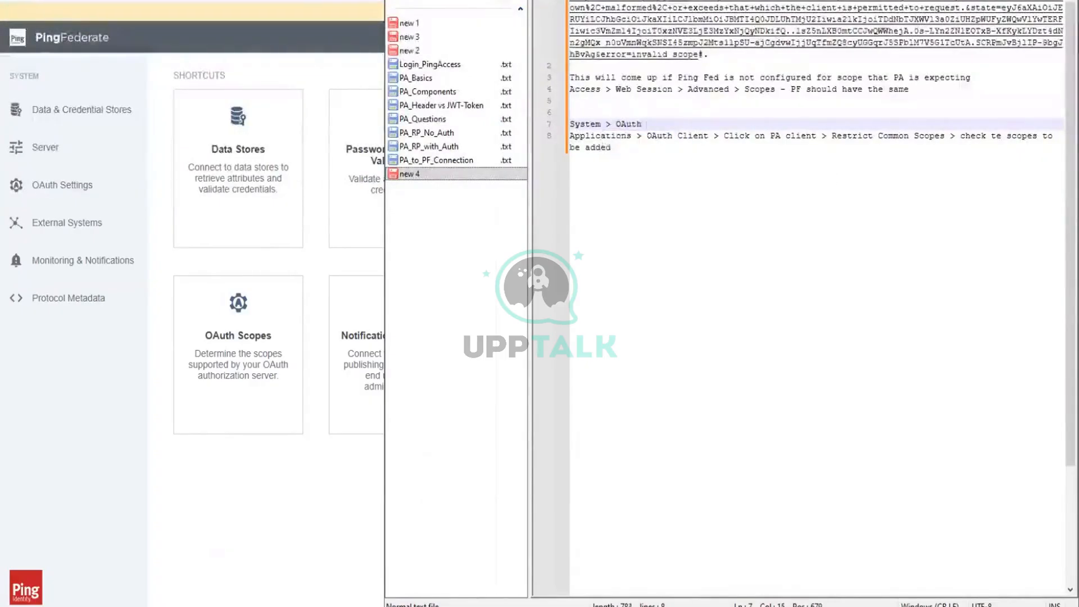
type("Scopes > ")
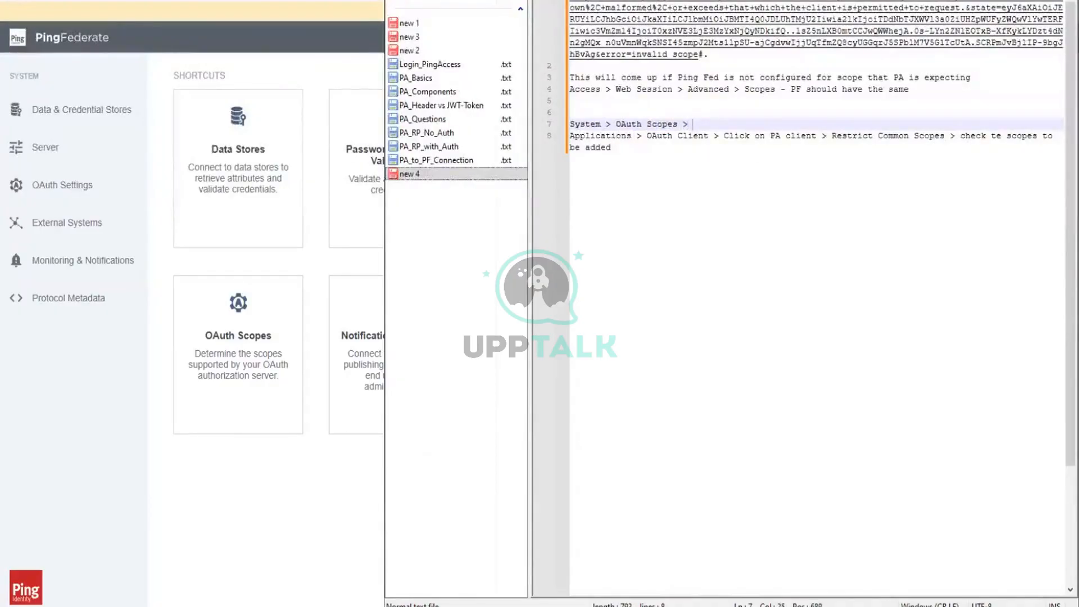
type("make sure all sc")
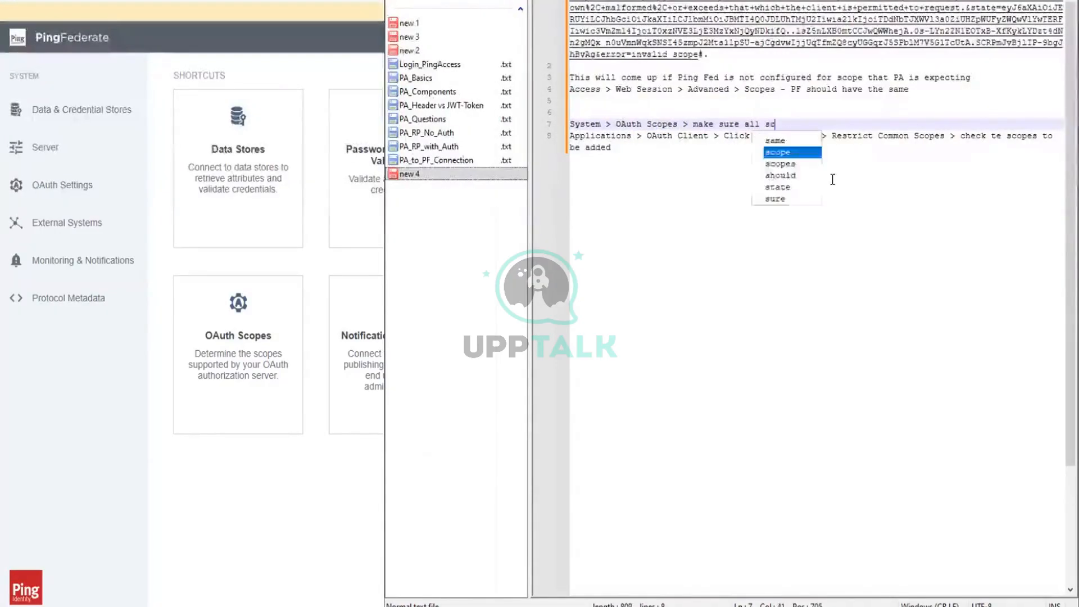
type("opes are there")
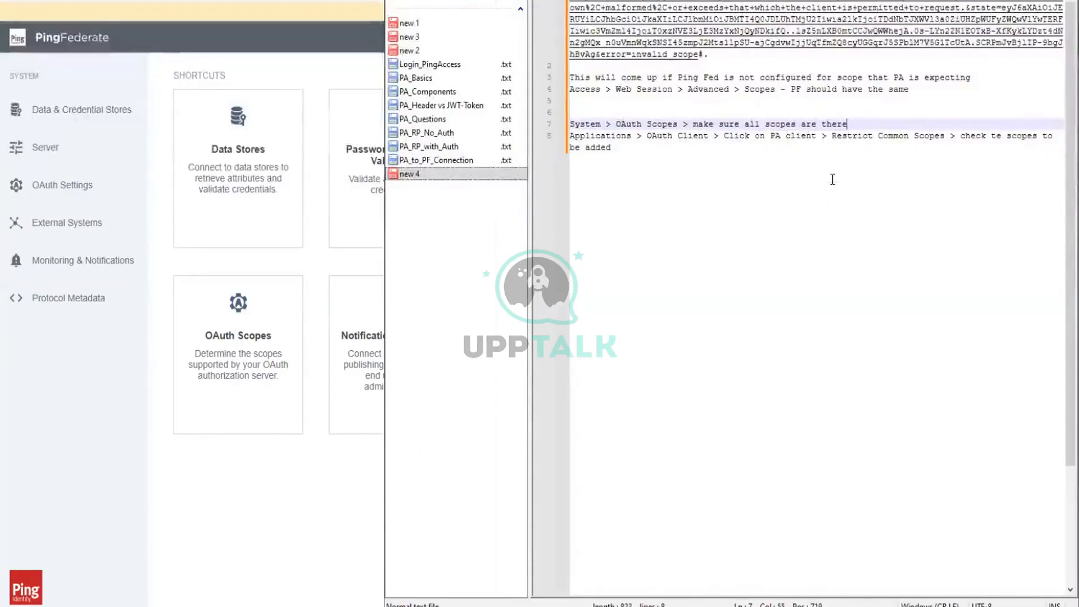
Add the heading "On PF" above the System > OAuth Scopes line in the notes
left_click(675, 114)
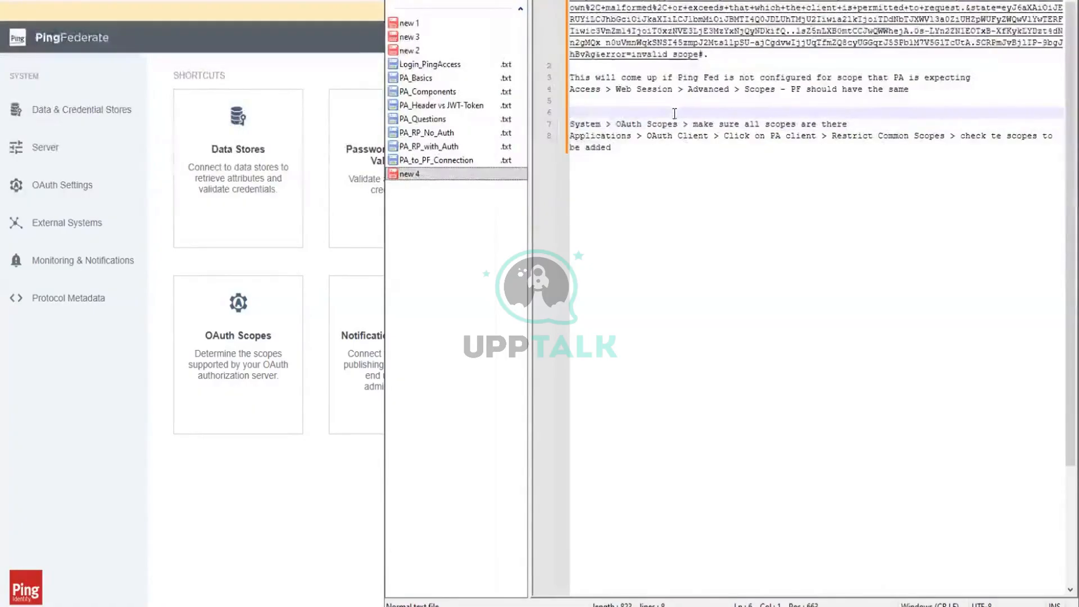
type("on P")
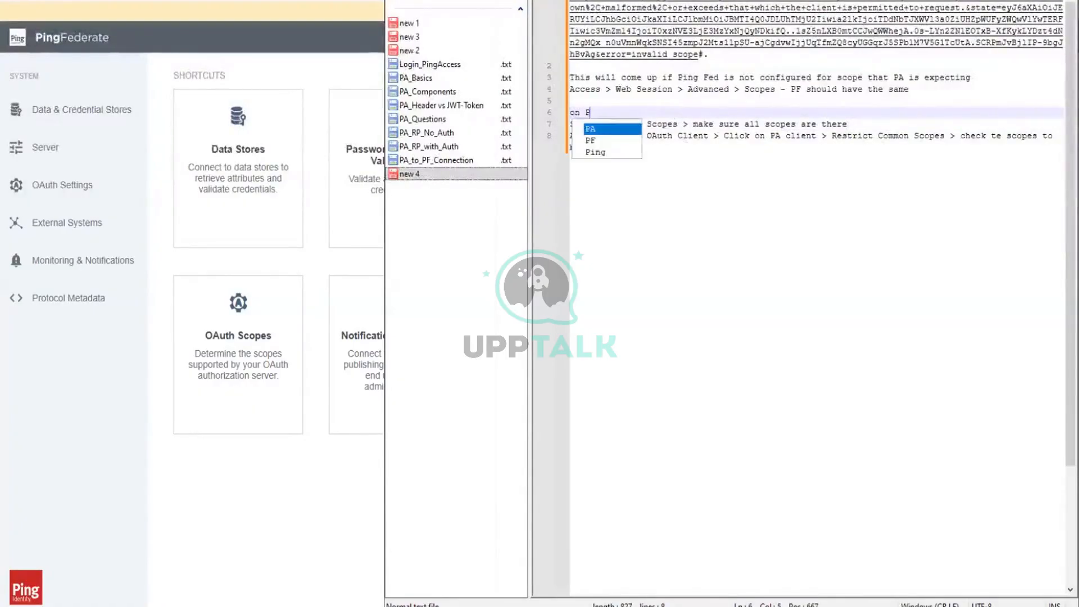
type("F")
key("Home")
key("Delete")
type("O")
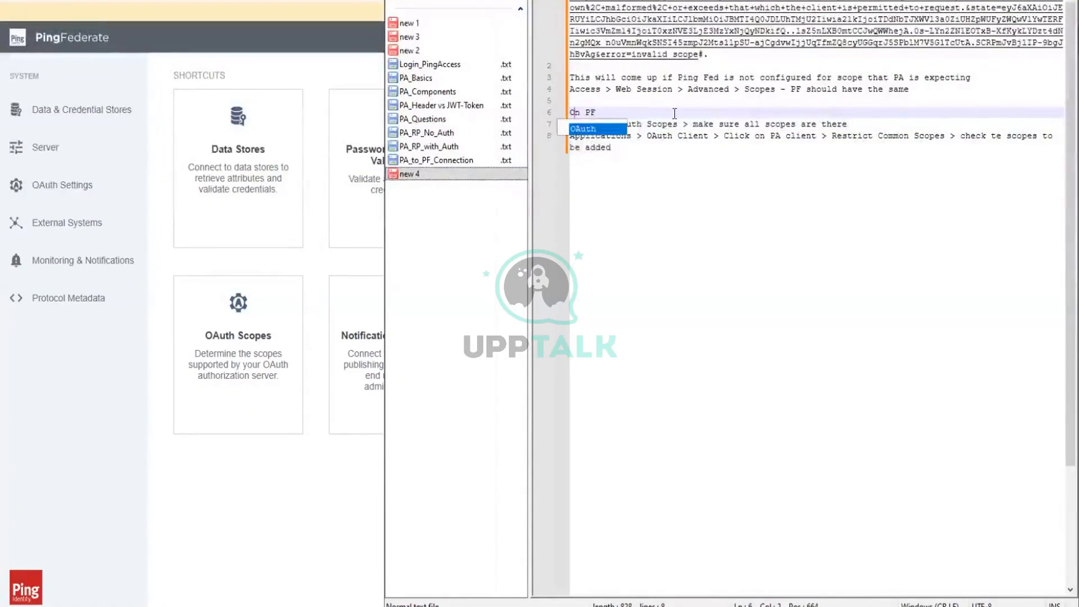
Add the heading "On PA" with a dashed line beneath it above the Access > Web Session line
left_click(983, 80)
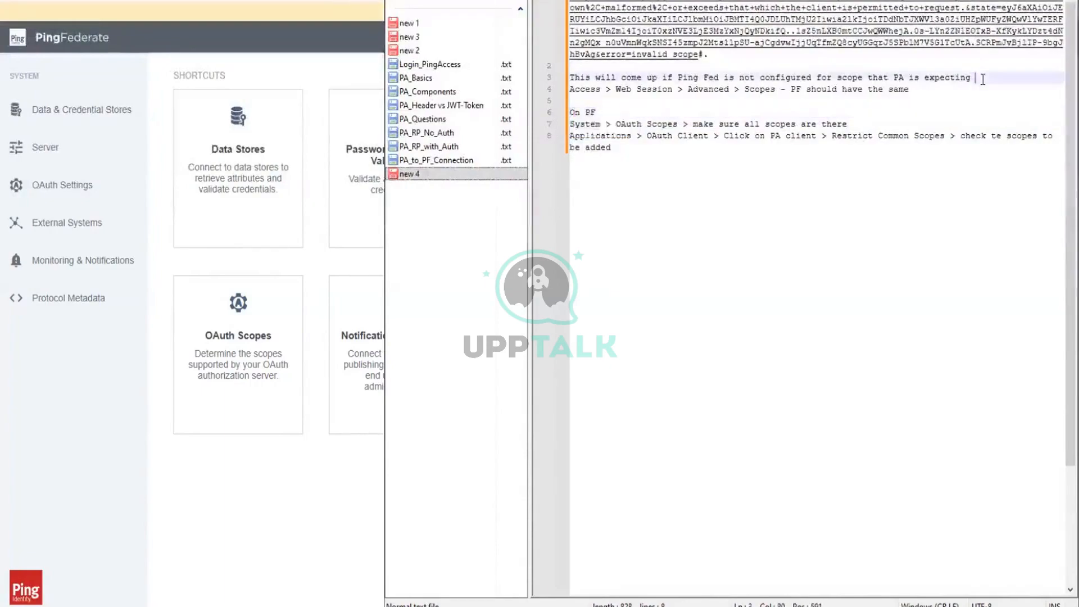
key("Return")
key("Return")
type("On PA")
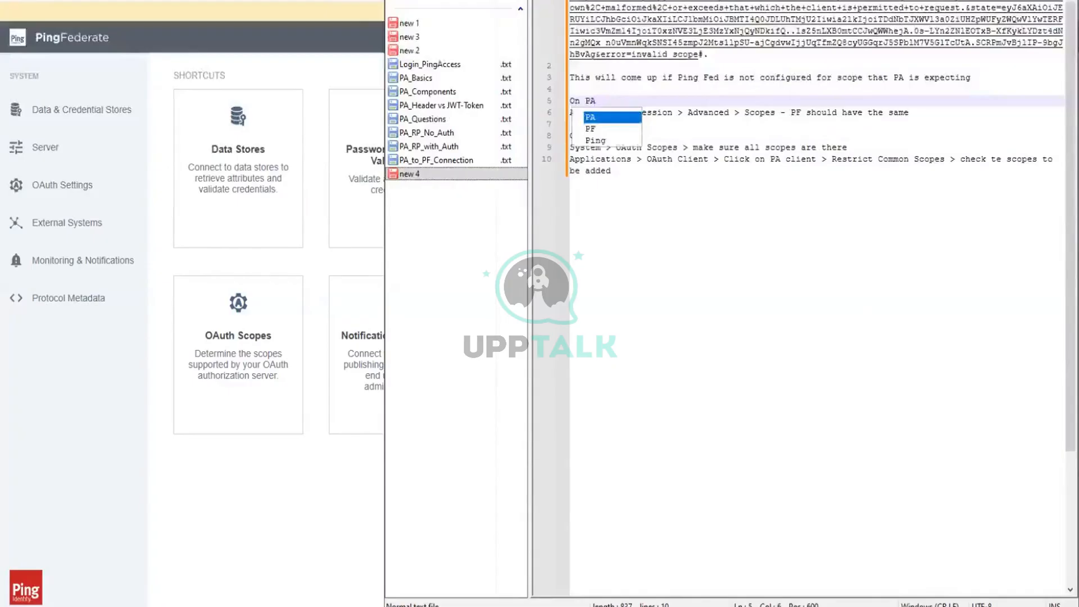
key("Escape")
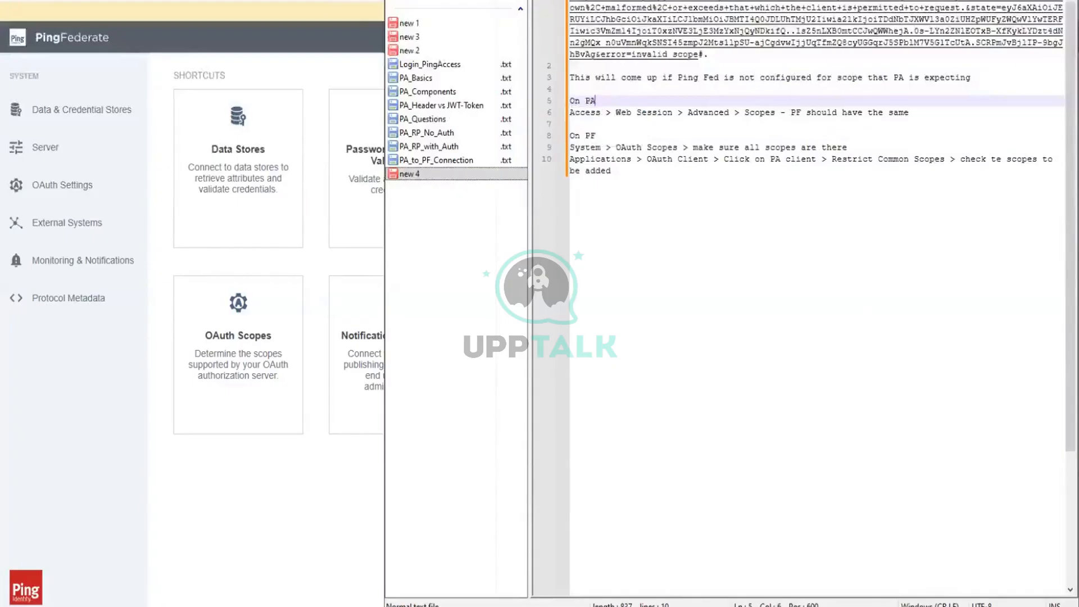
key("Return")
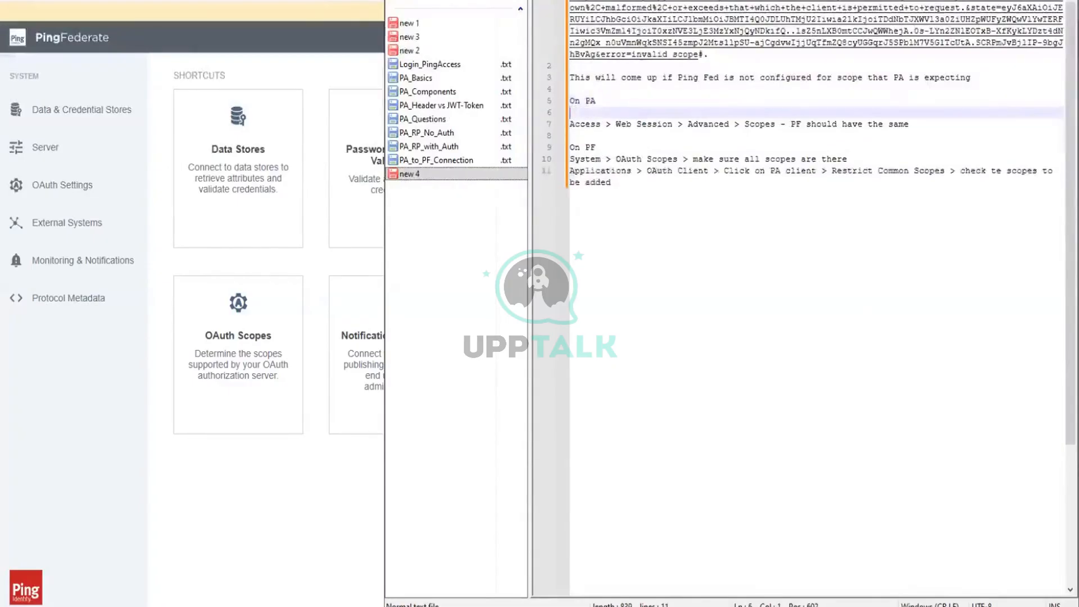
type("-------------")
Insert a matching dashed line beneath the "On PF" heading in the notes
left_click(641, 155)
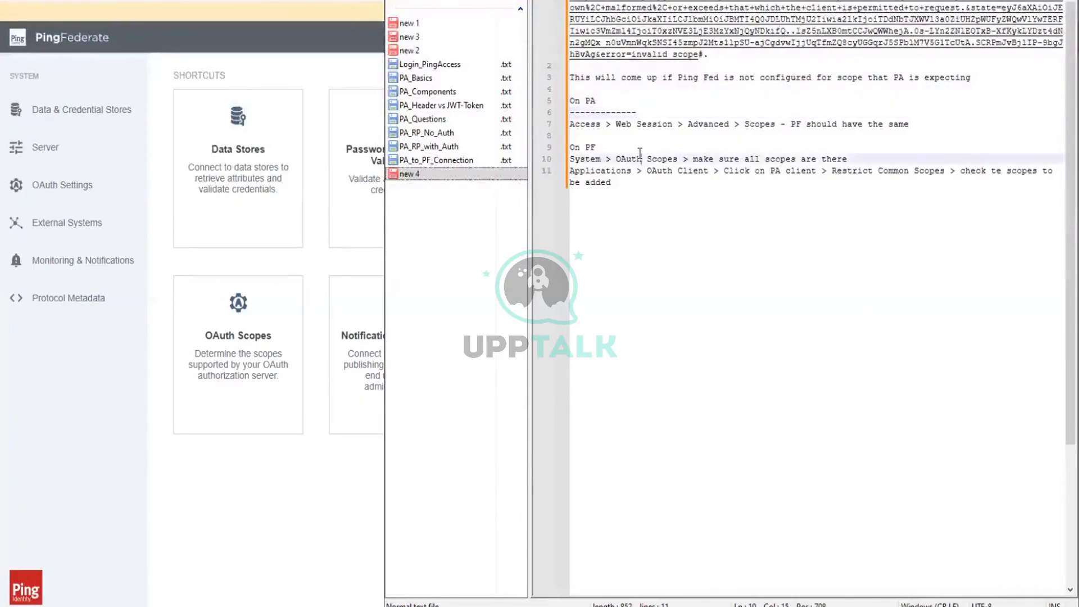
left_click(631, 152)
key("Return")
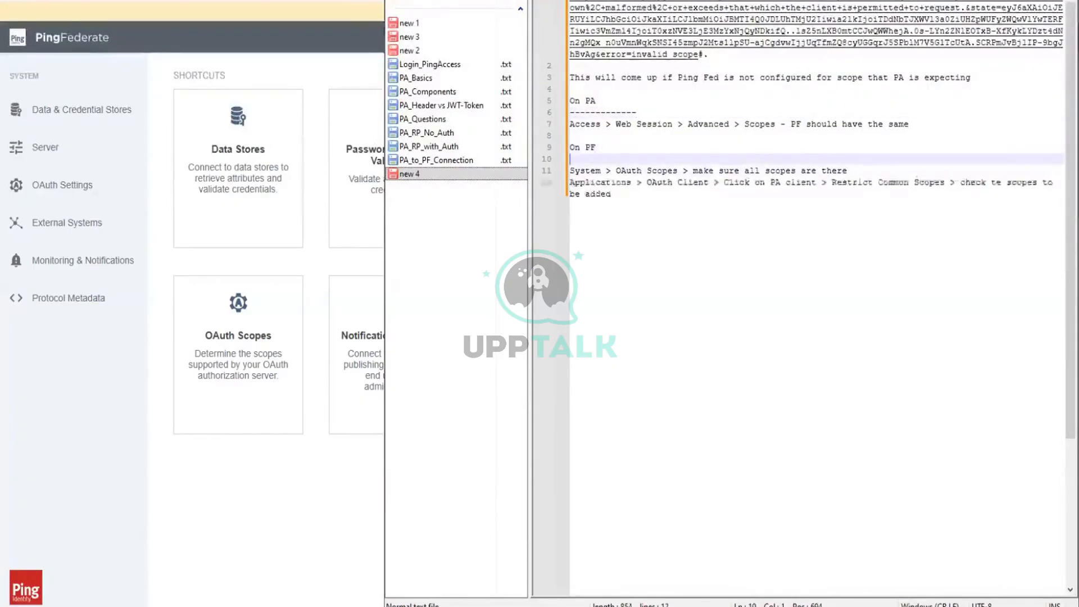
type("-------------")
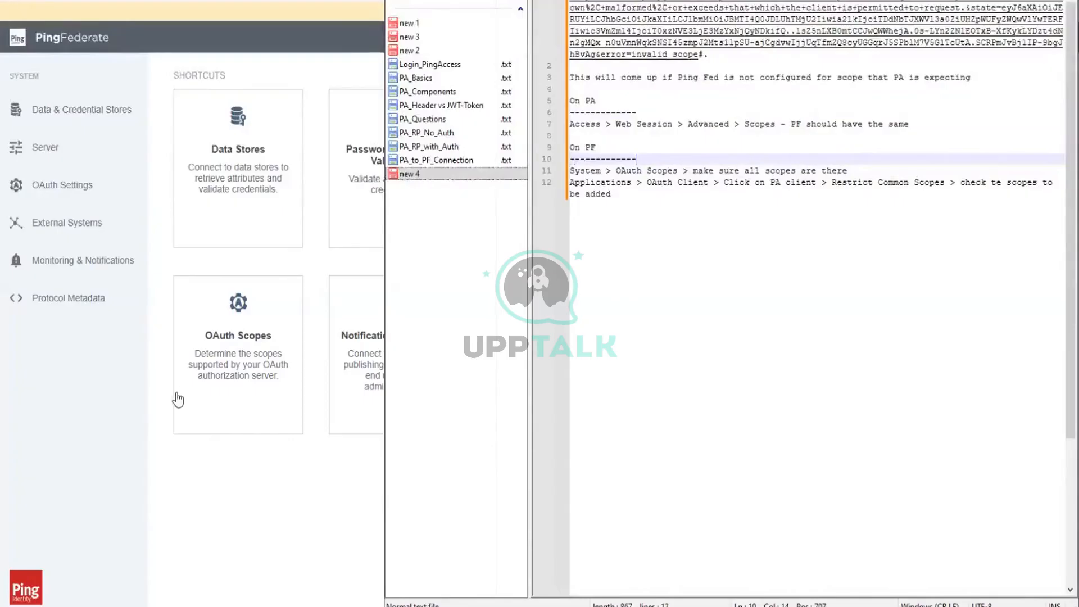
left_click(282, 514)
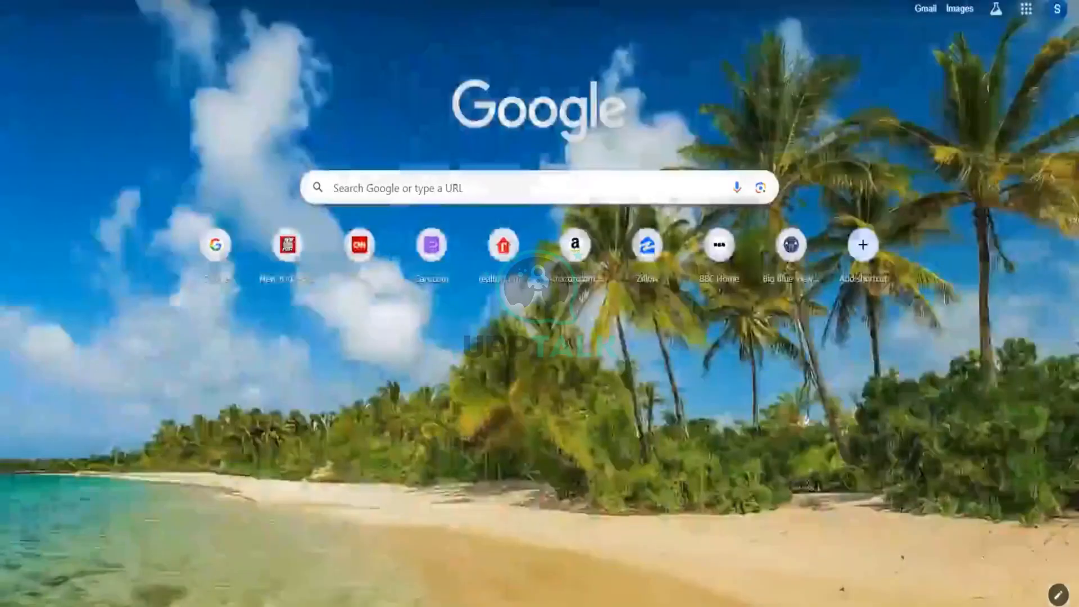
type("htt")
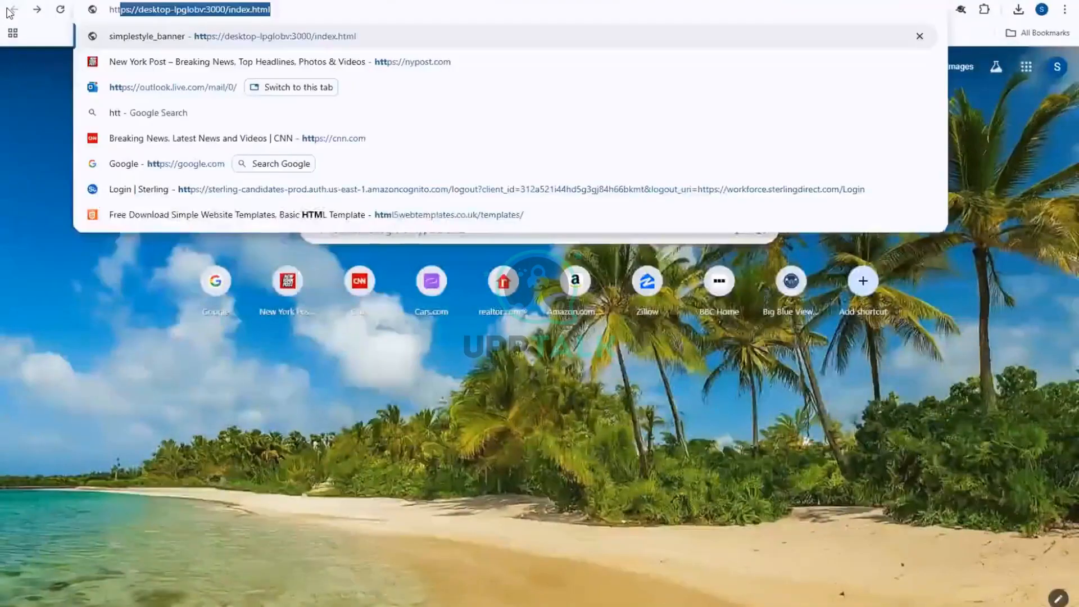
key("Tab")
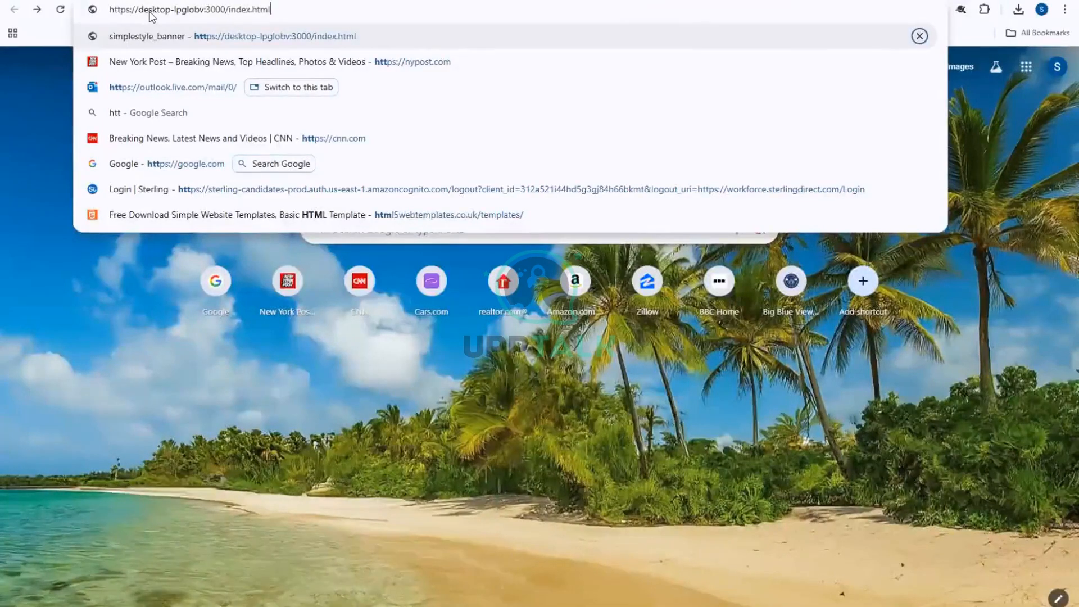
left_click(797, 388)
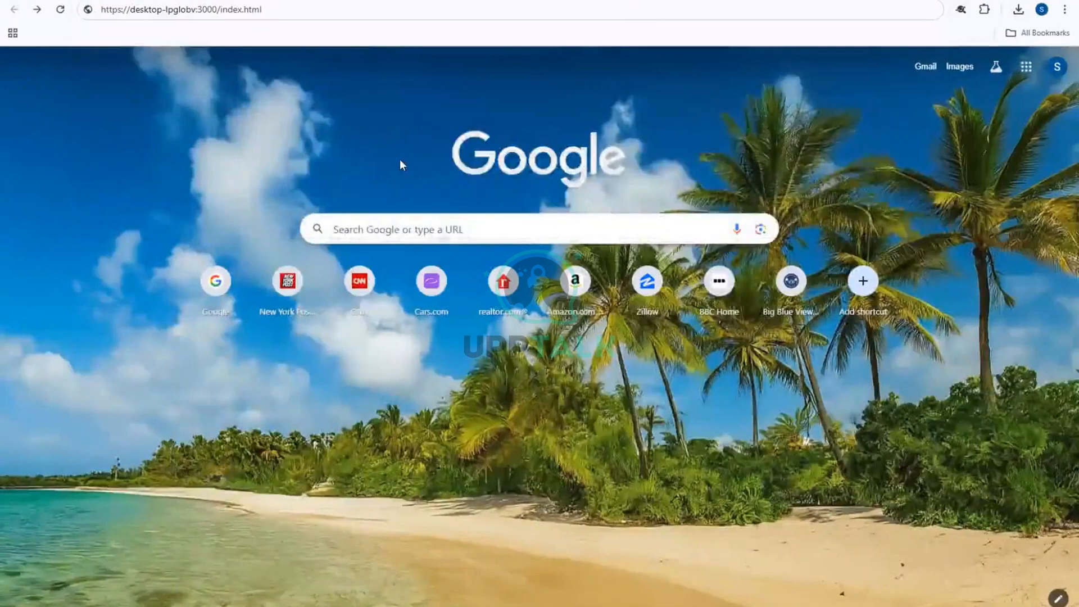
Open Chrome's developer tools for the new tab
left_click(1064, 10)
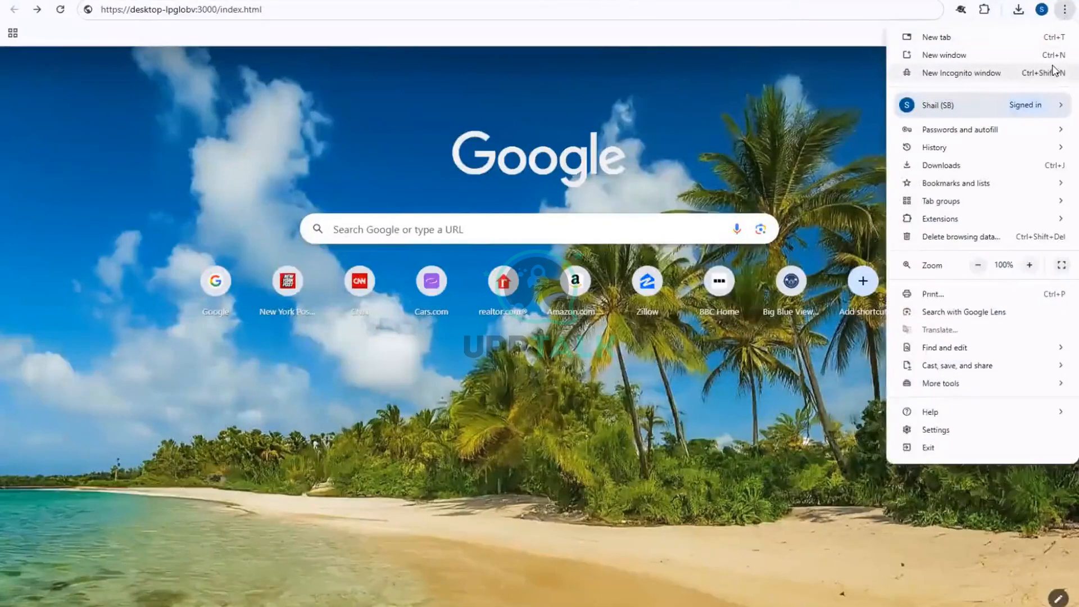
mouse_move(960, 385)
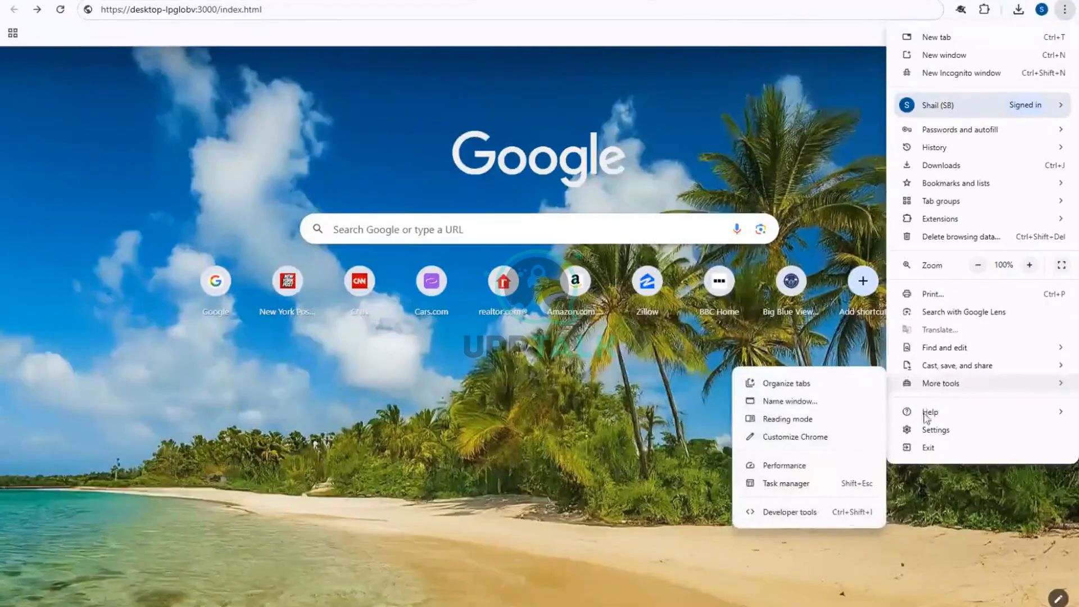
left_click(790, 512)
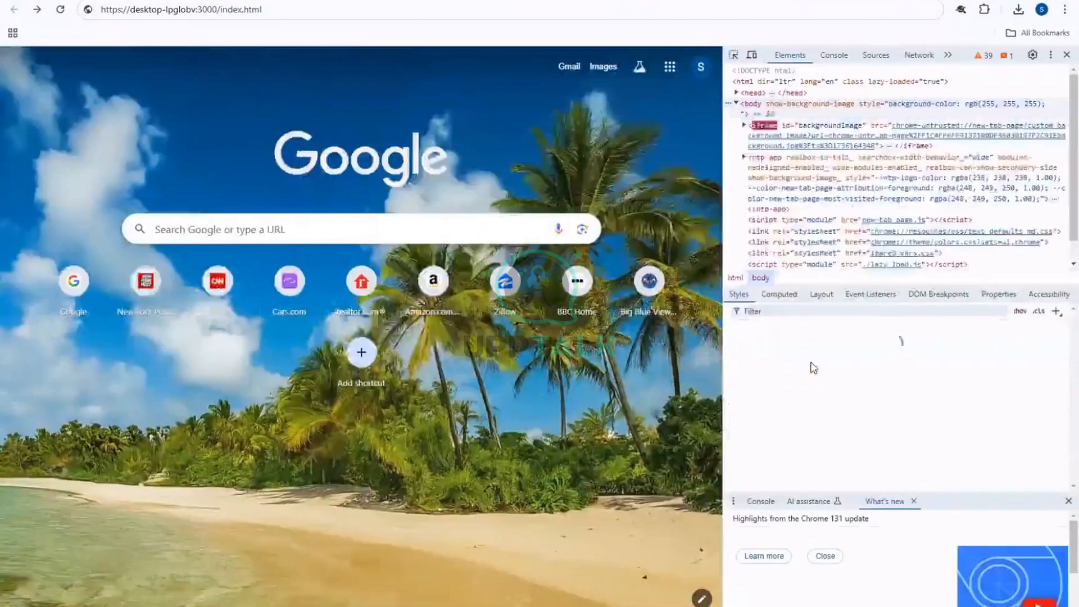
left_click(254, 10)
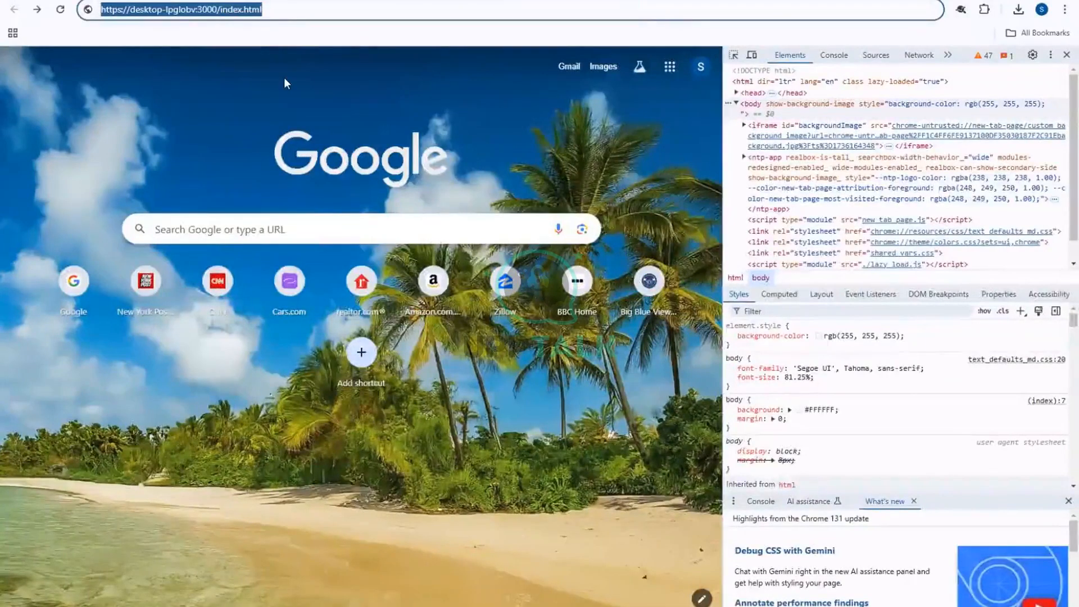
key("Return")
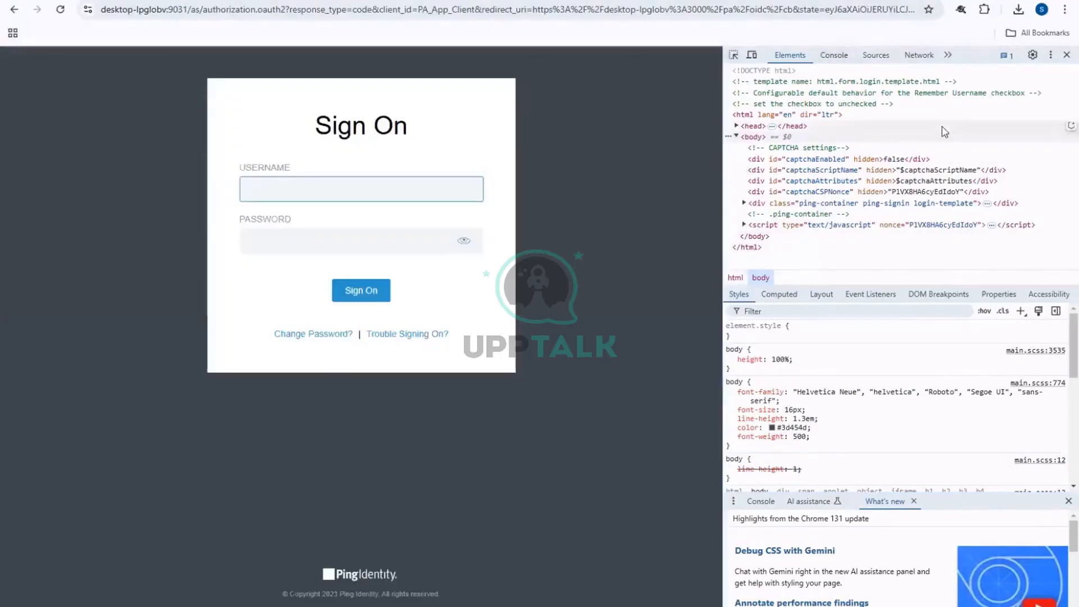
left_click(918, 56)
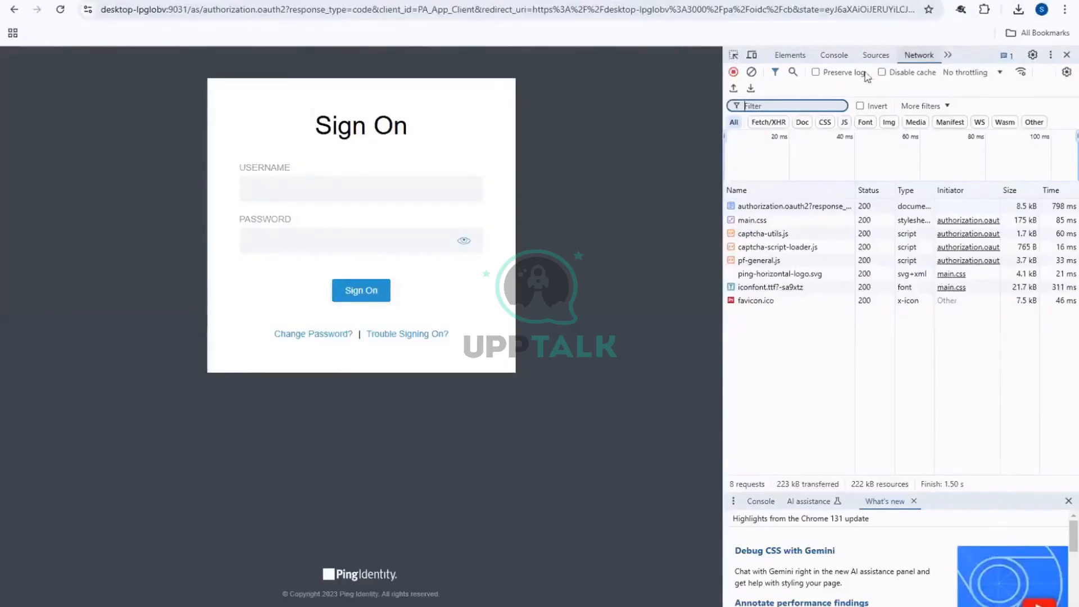
Sign on to the protected site with the account username and password, and dismiss the offer to save the password
left_click(291, 187)
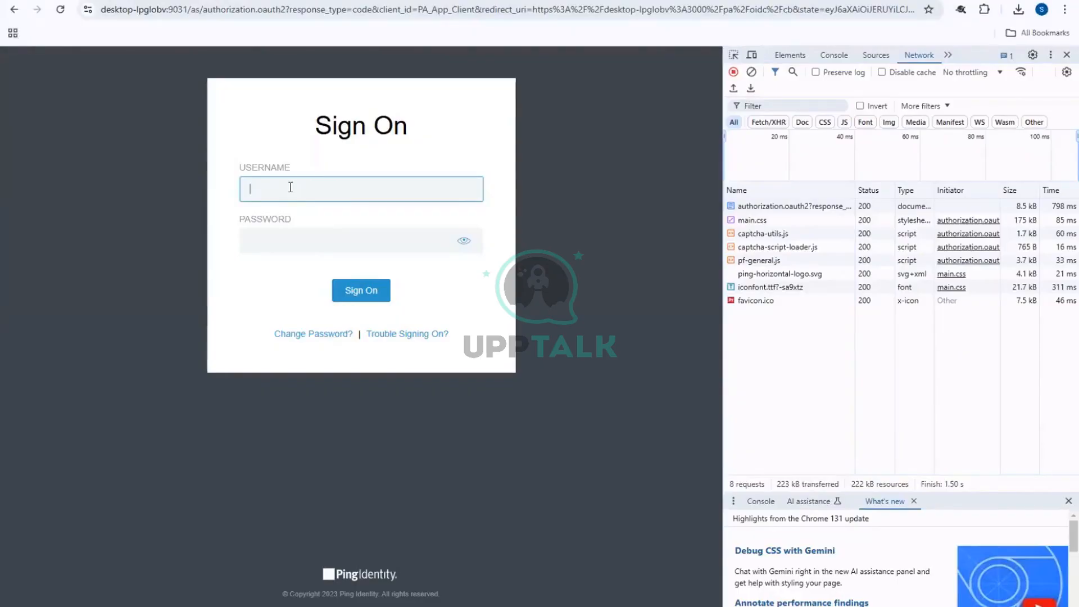
type("bushan")
left_click(281, 217)
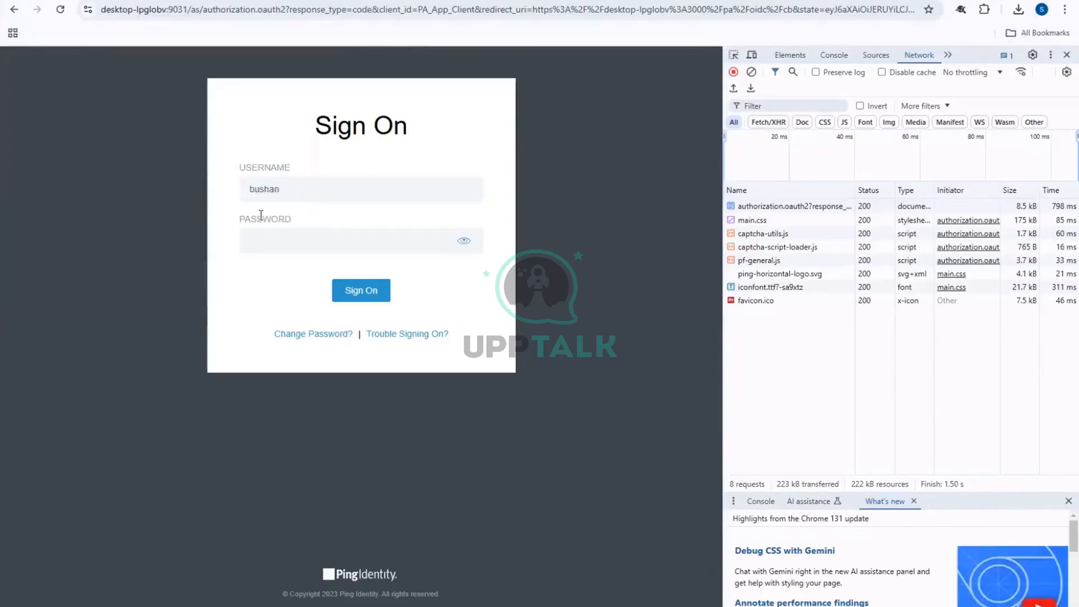
left_click(261, 249)
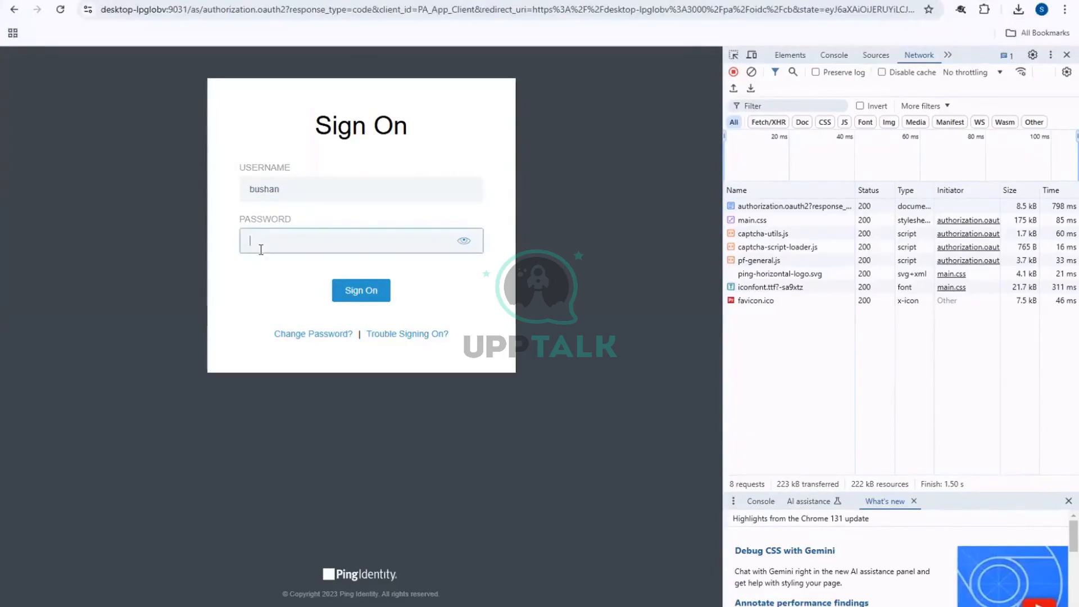
type("••••••••")
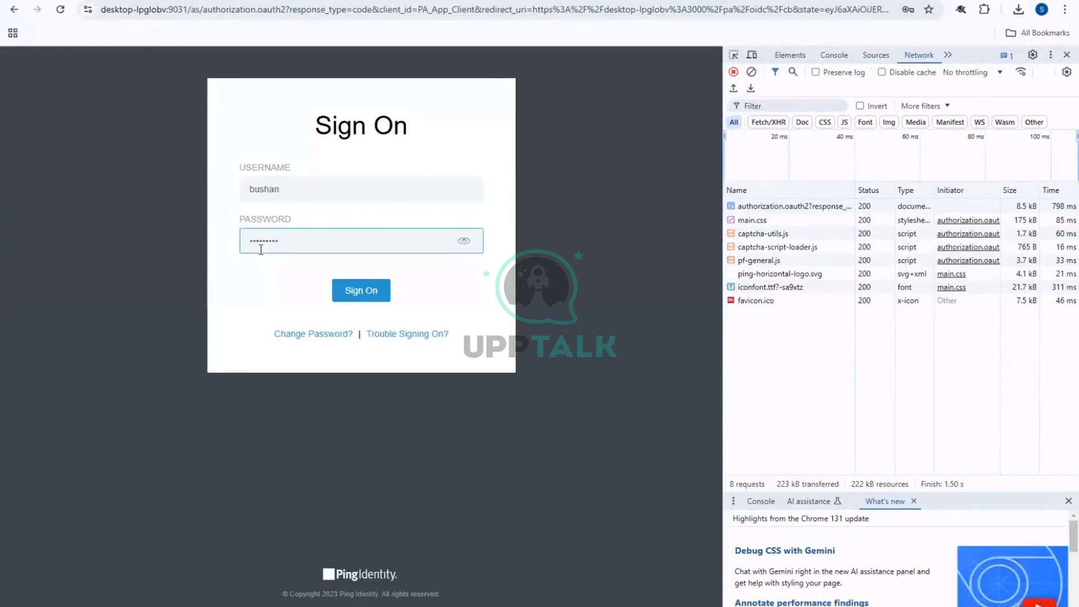
left_click(355, 290)
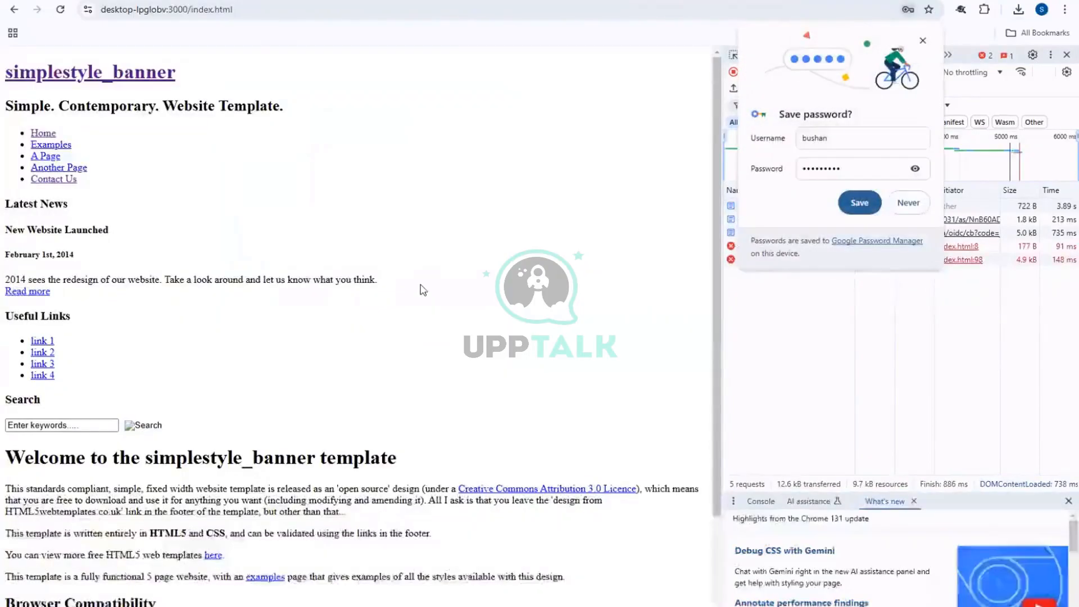
left_click(922, 41)
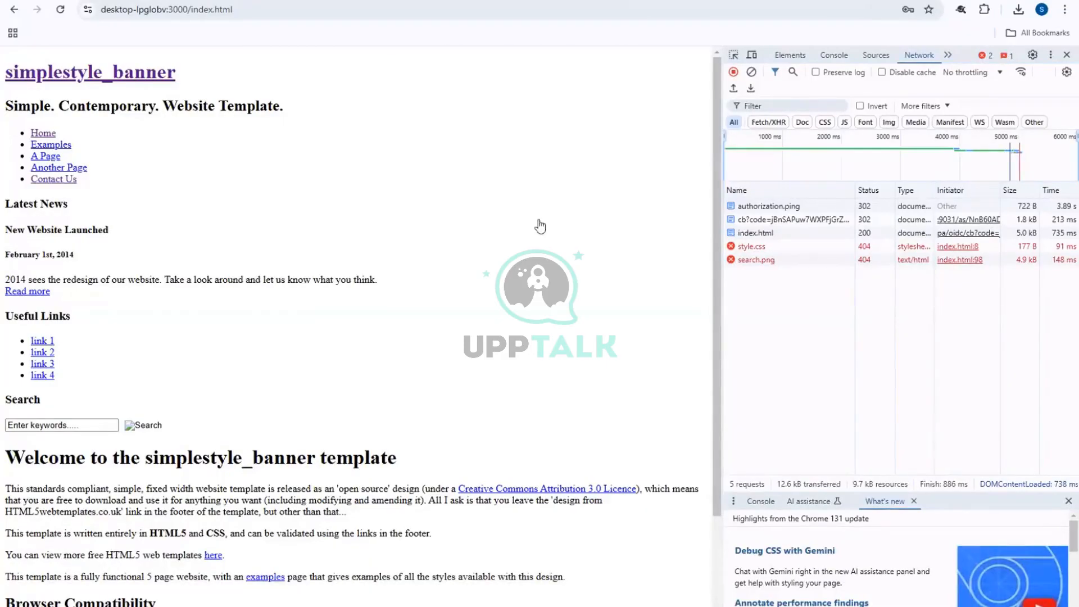
Show the headers of the index.html request and widen the developer tools to make the request headers readable
left_click(756, 233)
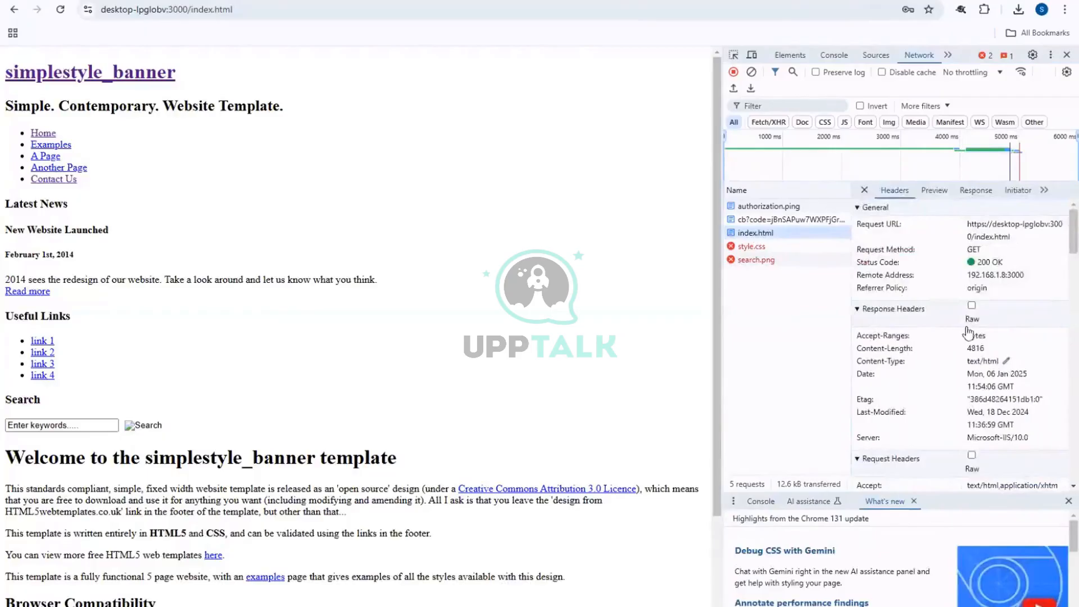
scroll(905, 331, "down", 4)
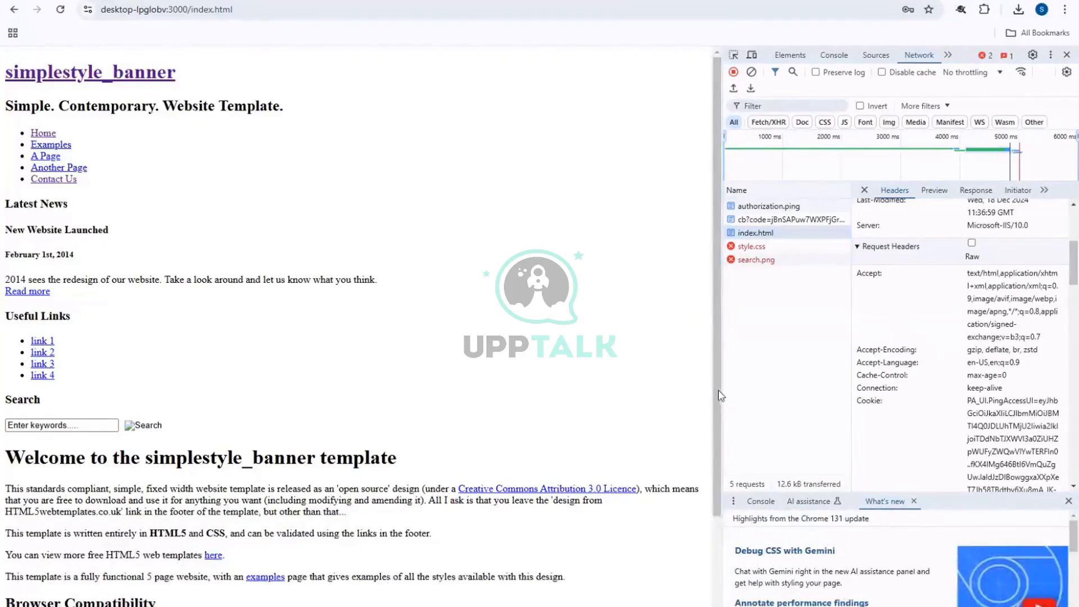
left_click_drag(722, 389, 500, 392)
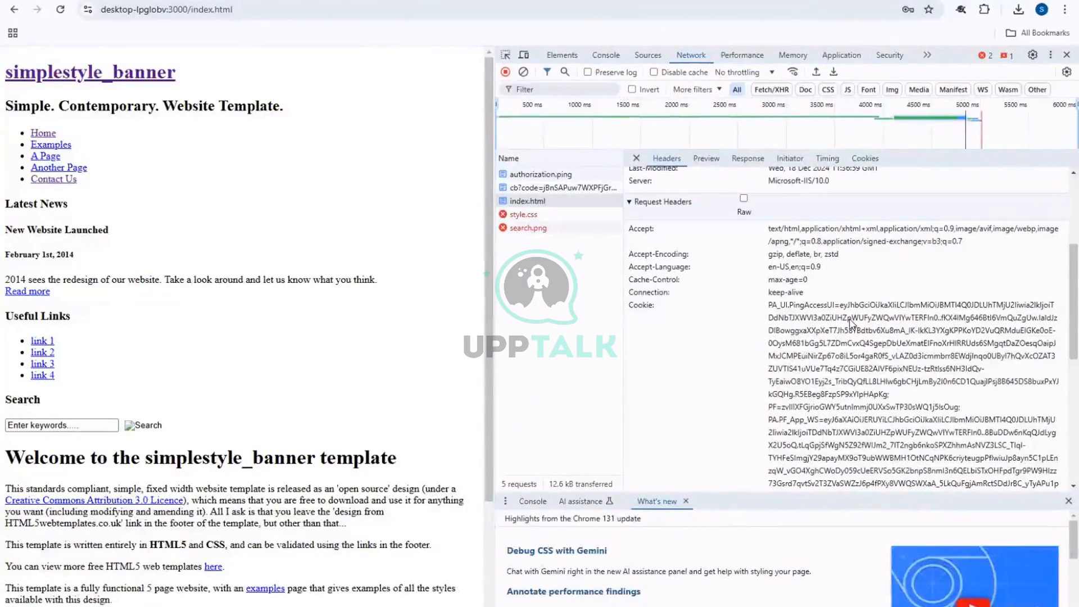
Examine the PF and PA.PF_App_WS cookies in the index.html request headers
scroll(851, 323, "down", 2)
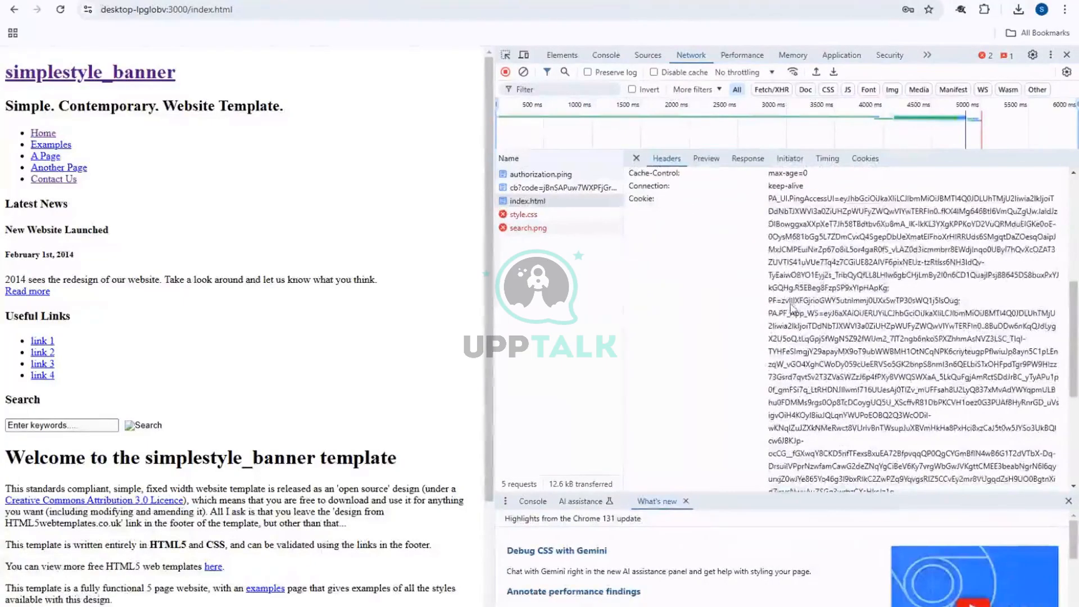
left_click_drag(961, 300, 766, 304)
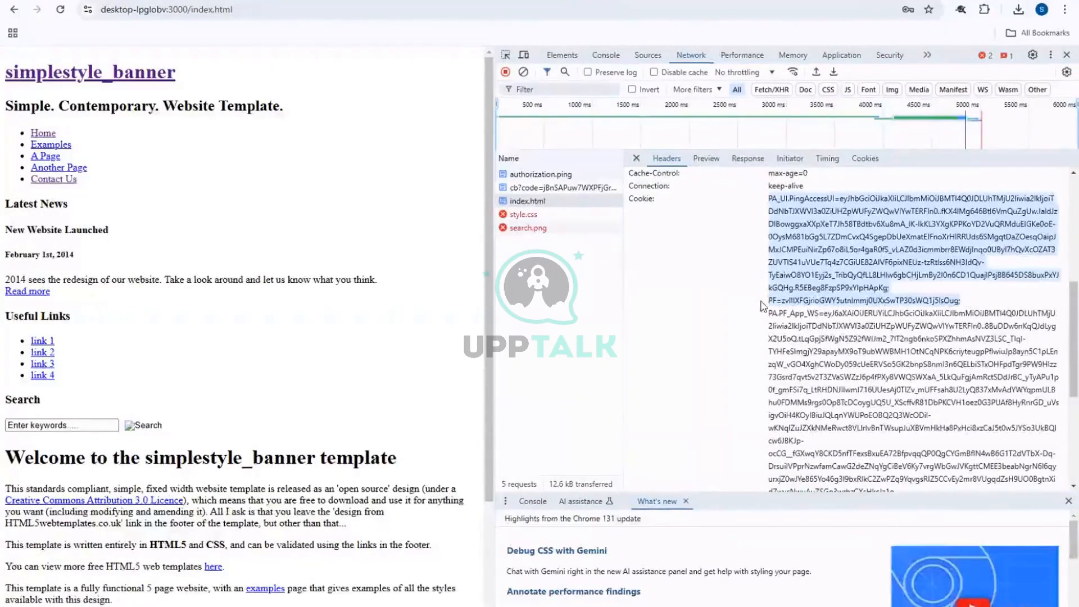
left_click(767, 303)
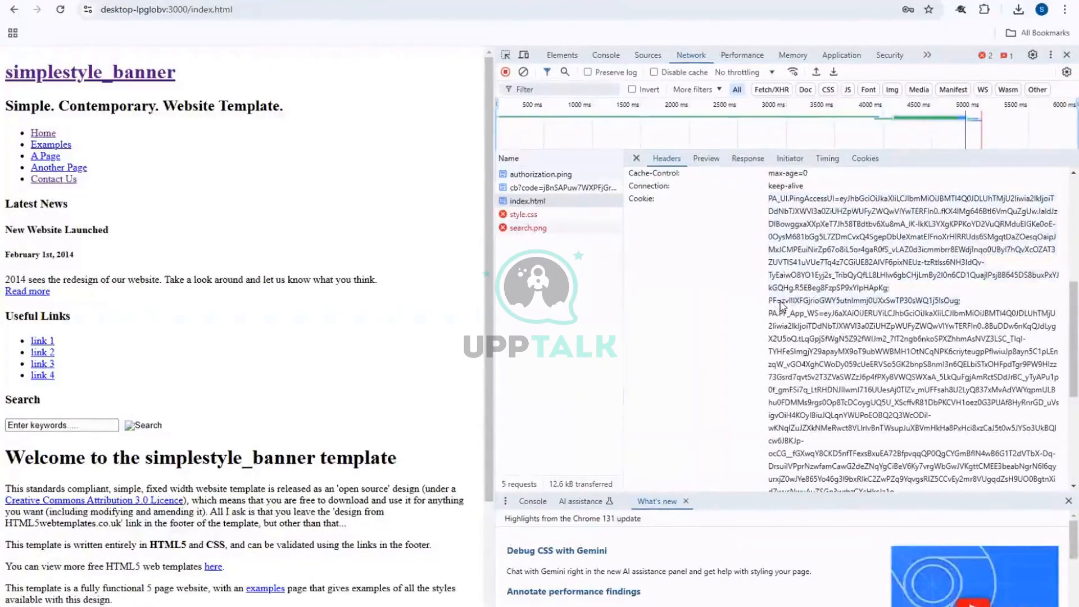
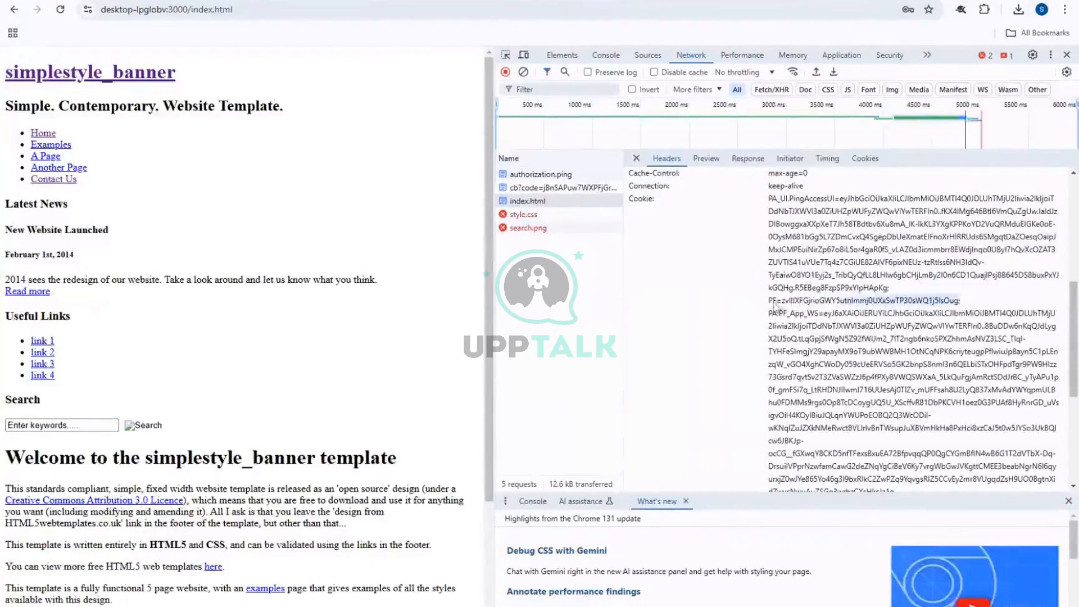
left_click_drag(775, 307, 768, 307)
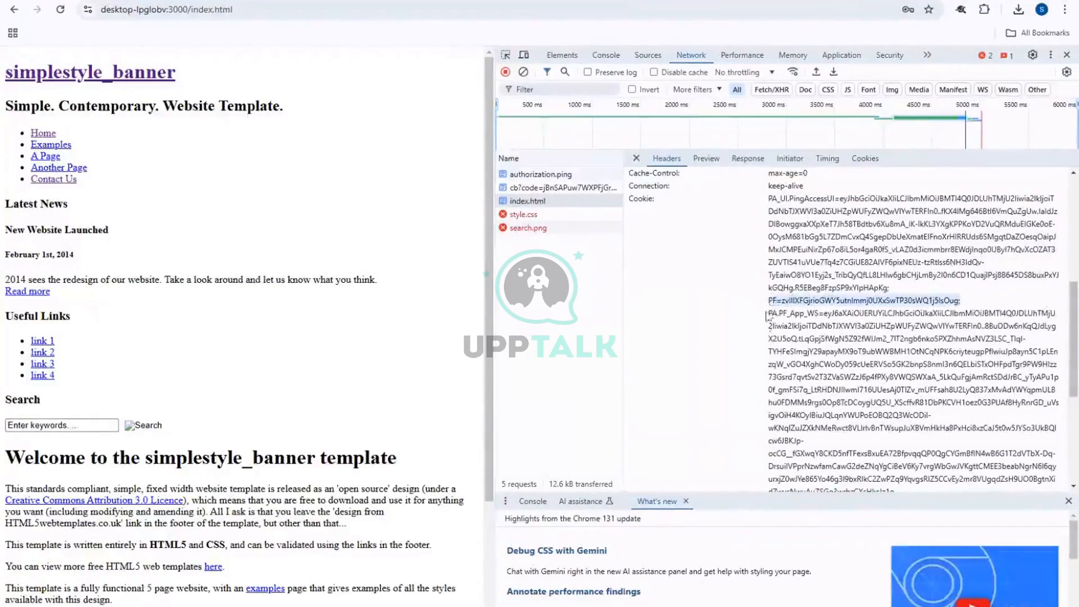
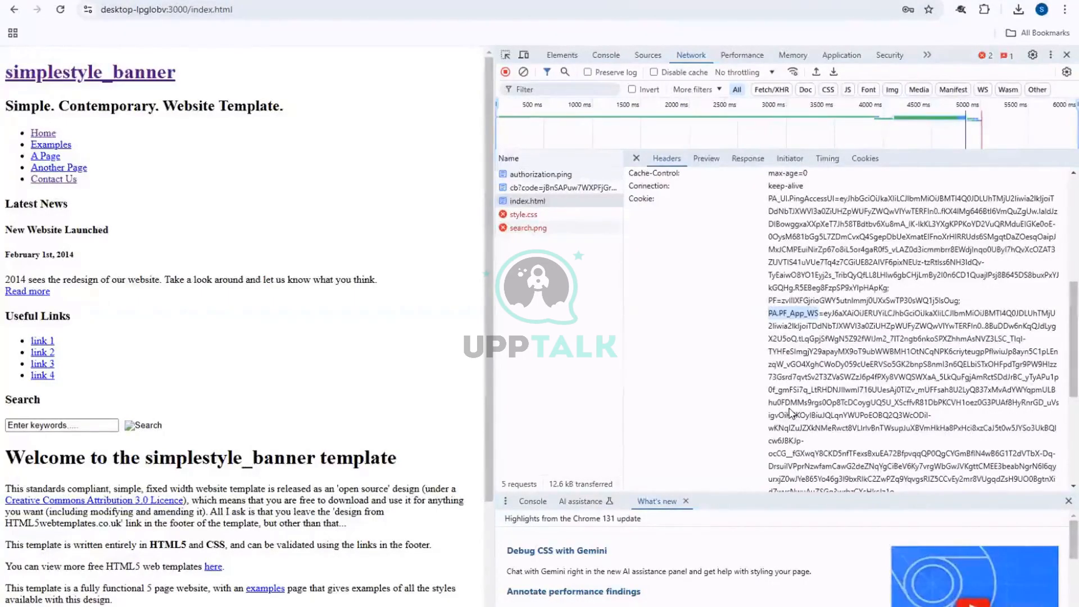
scroll(790, 413, "down", 2)
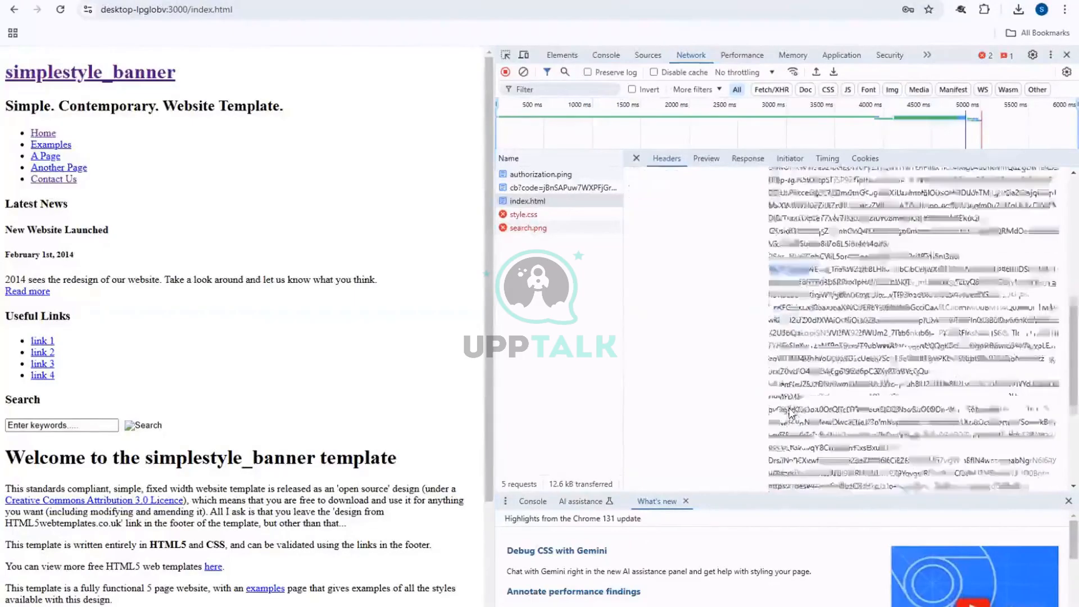
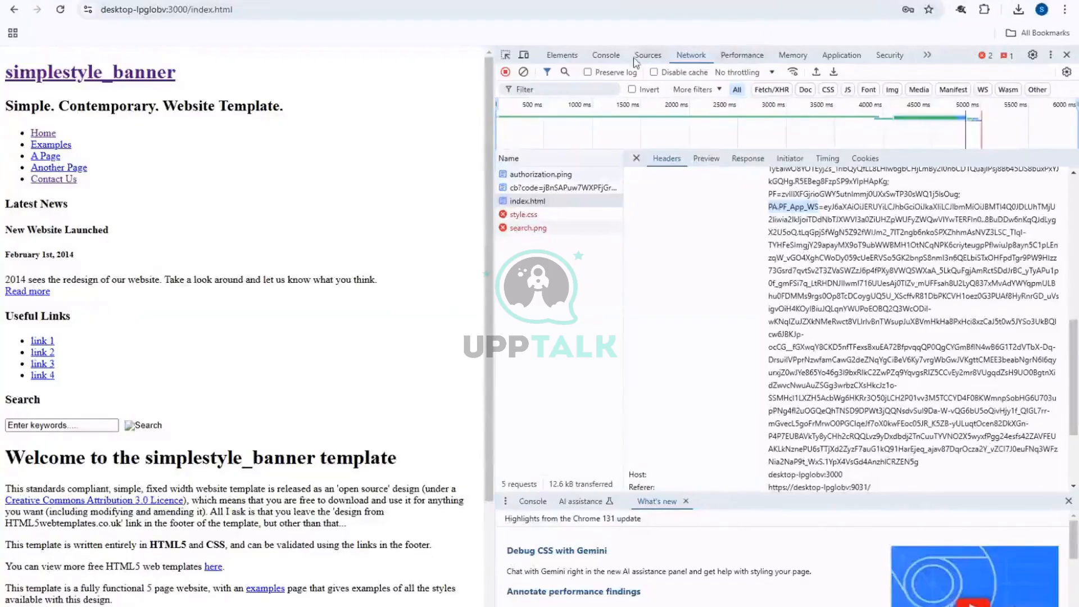
left_click(878, 59)
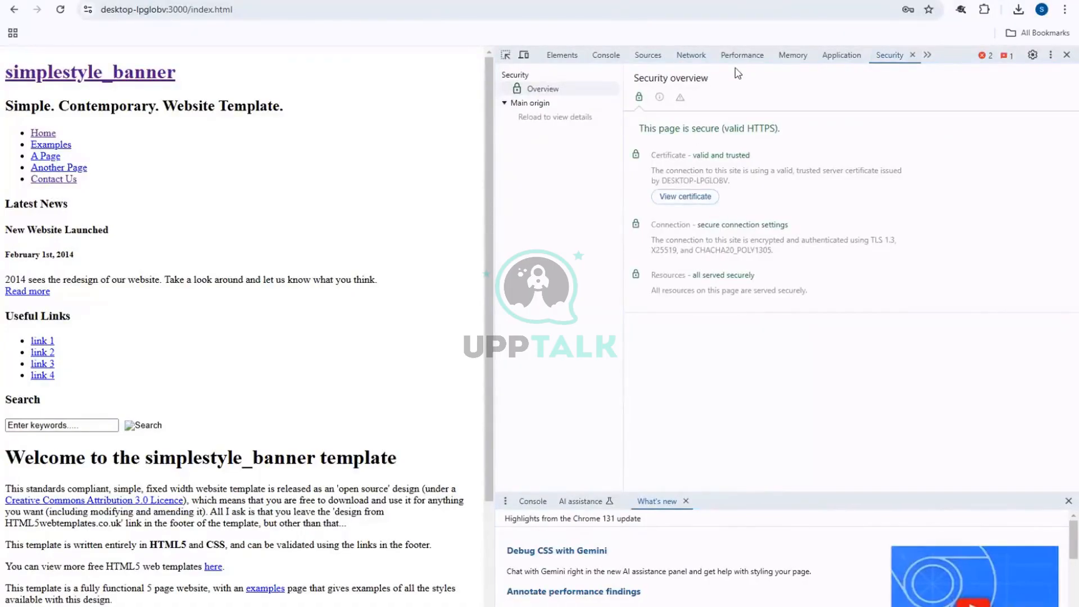
left_click(928, 55)
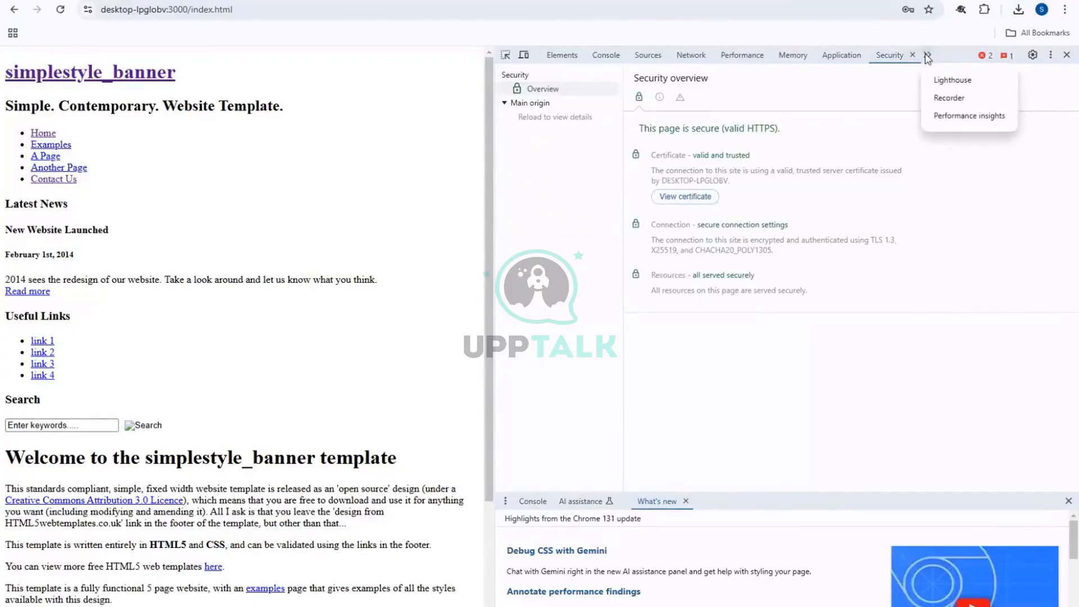
left_click(871, 109)
List the cookies stored for the desktop-lpglobv site and inspect the values of PA.PF_App_WS and PA_UI.PingAccessUI
left_click(838, 57)
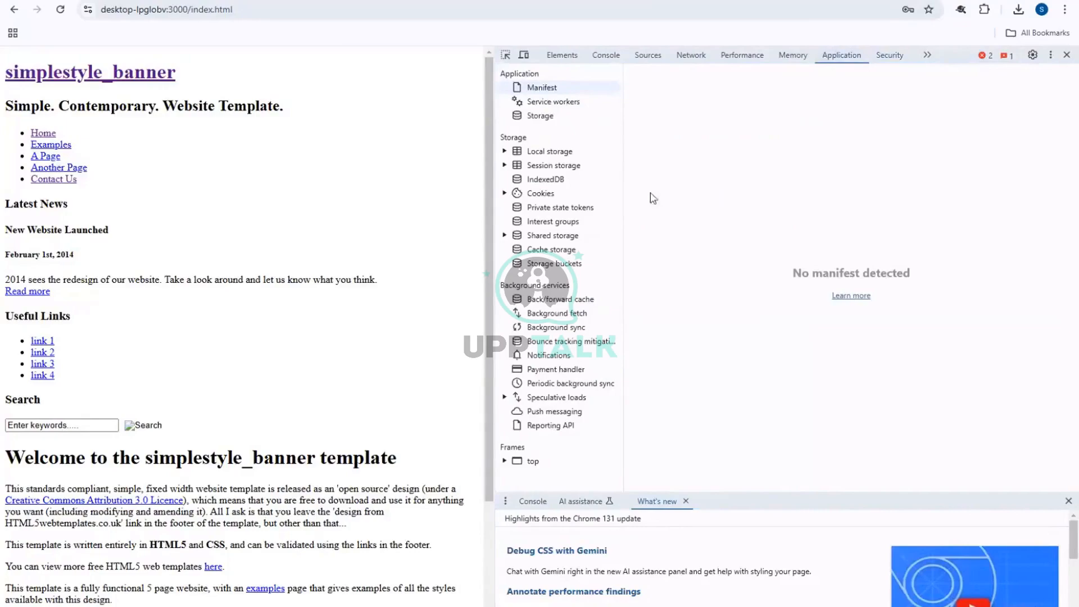
left_click(552, 195)
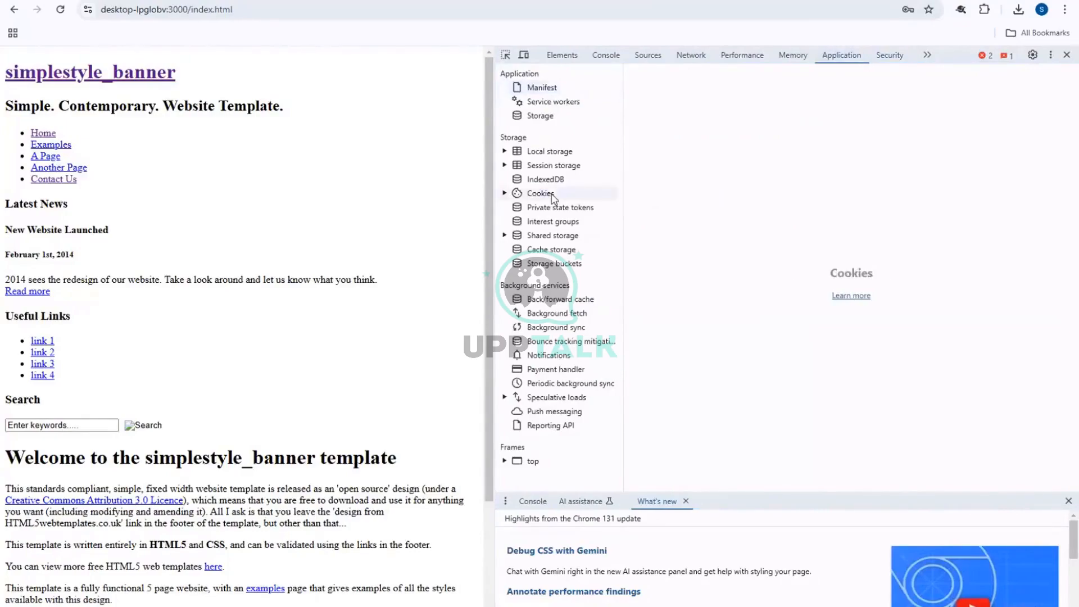
left_click(505, 193)
left_click(528, 208)
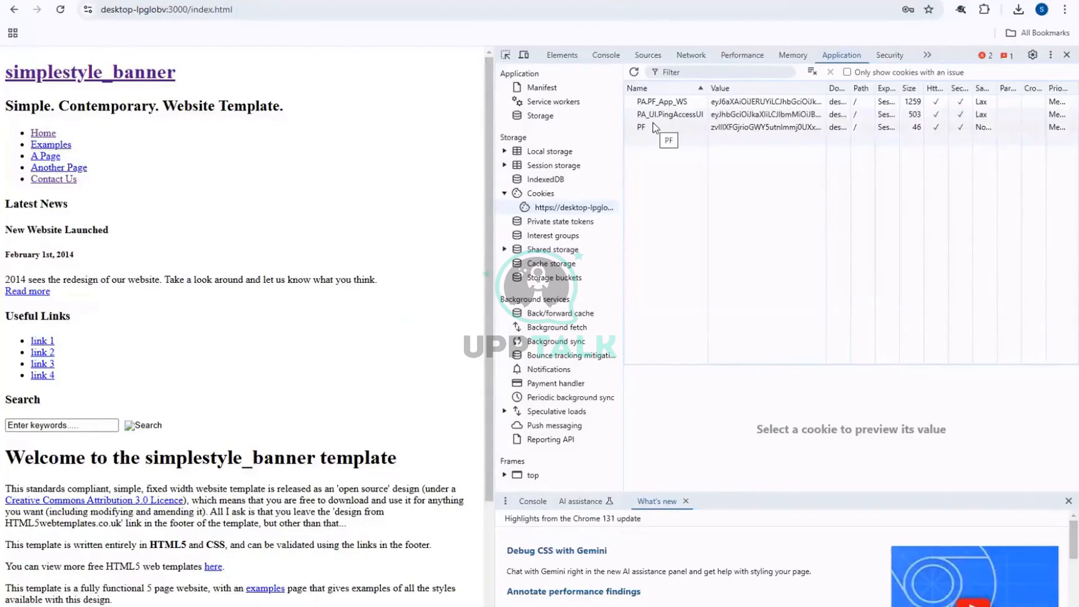
left_click(647, 103)
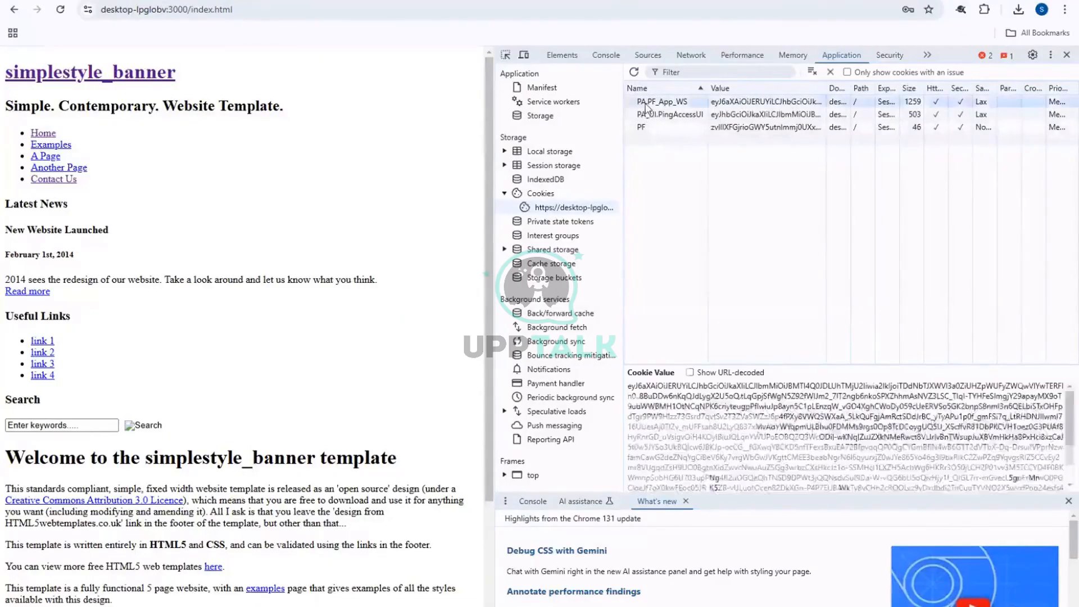
left_click(649, 116)
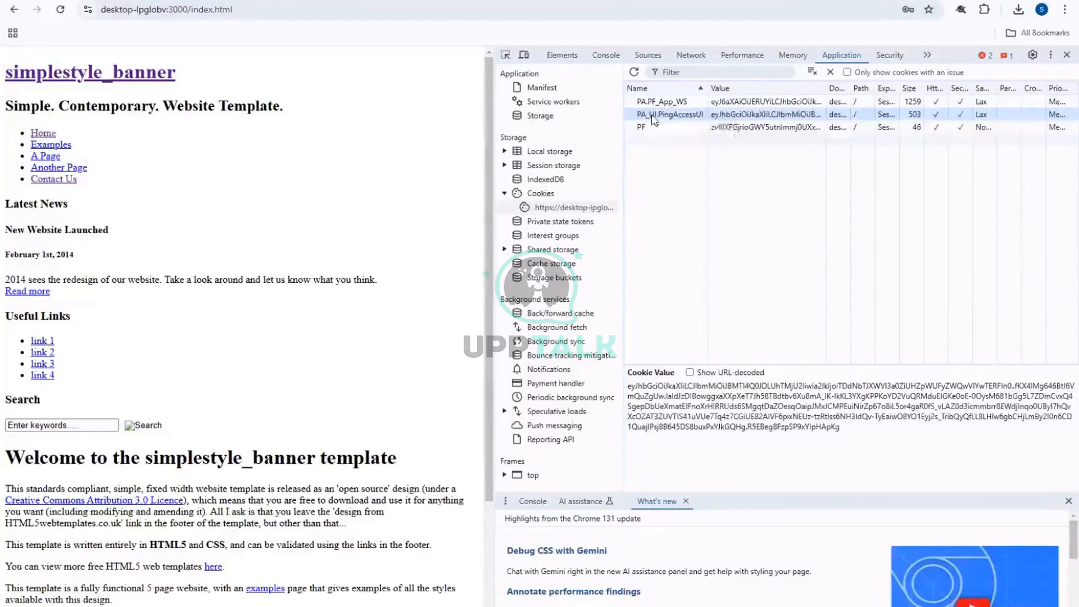
Examine the values of the PA.PF_App_WS and PF cookies stored for the site
left_click(707, 100)
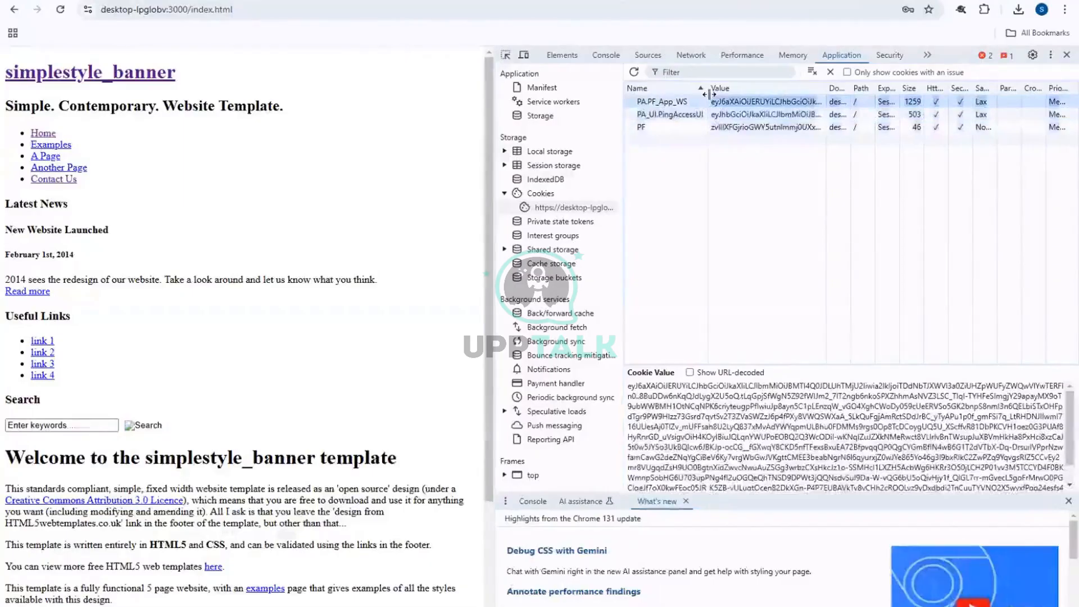
mouse_move(710, 94)
left_mouse_down()
mouse_move(753, 97)
mouse_move(713, 103)
left_mouse_up()
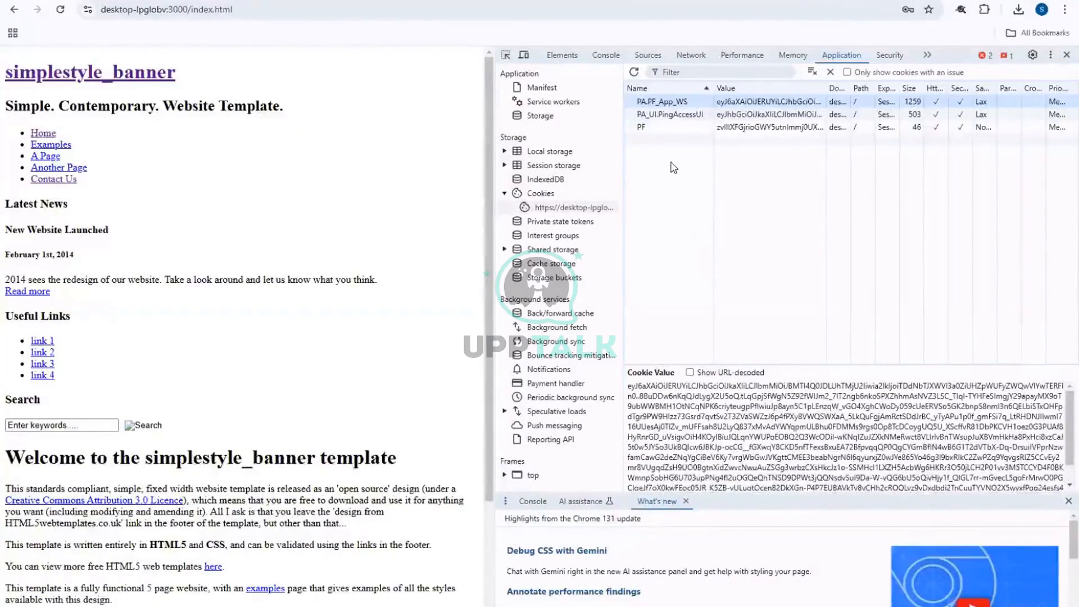
left_click(650, 128)
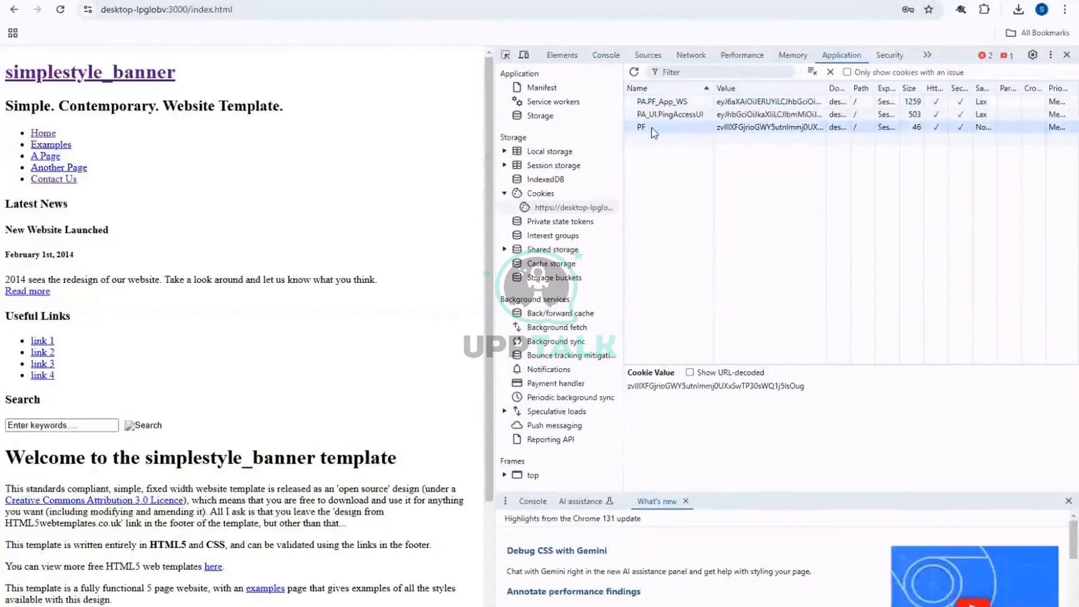
key("ctrl")
left_click(652, 103)
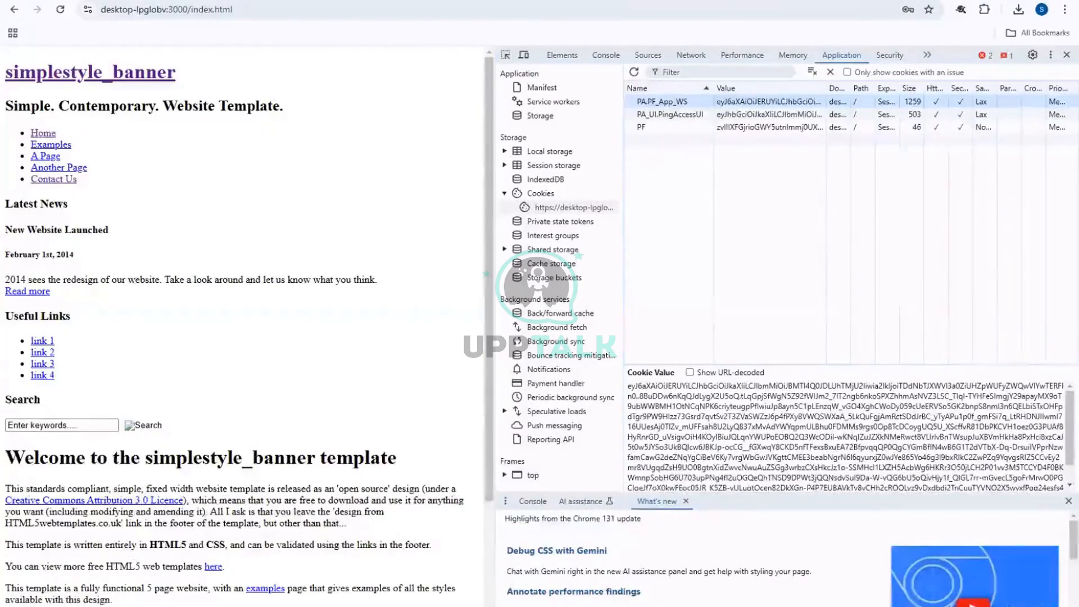
left_click(644, 128)
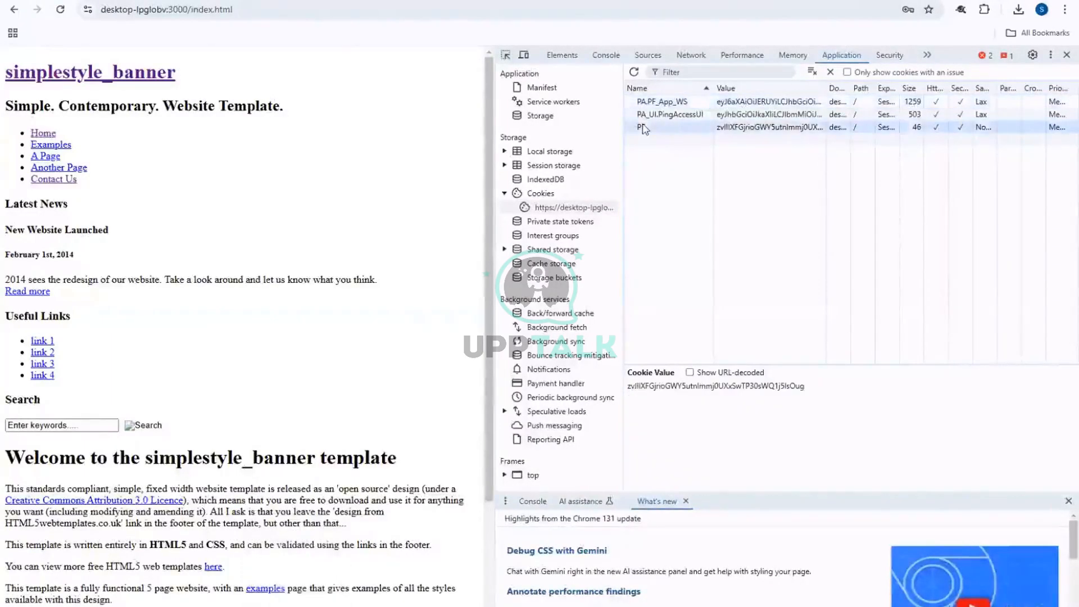
right_click(644, 128)
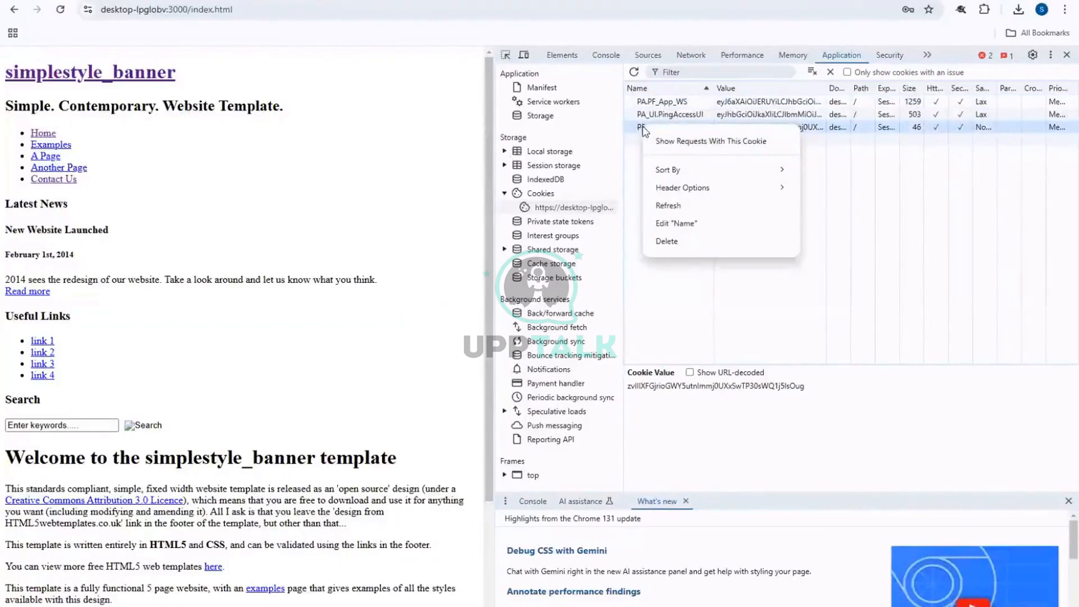
mouse_move(669, 190)
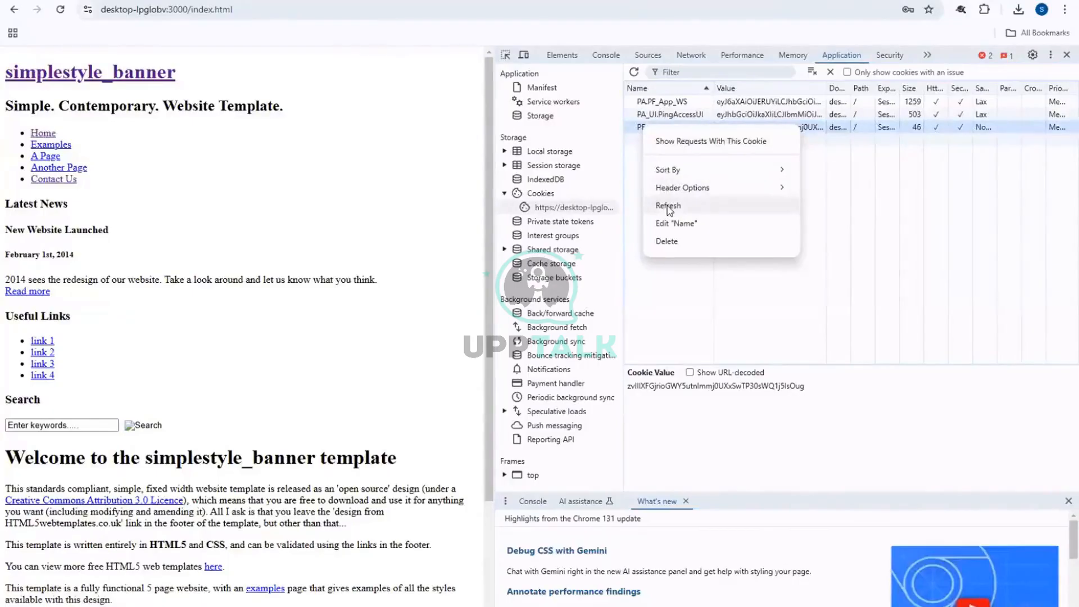
left_click(922, 271)
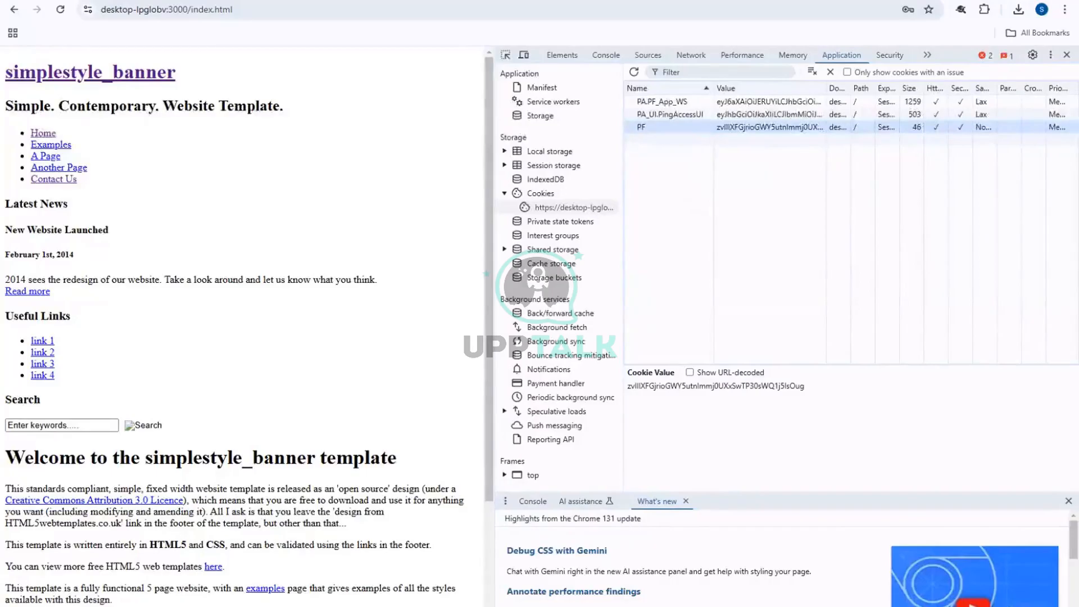
Switch to Notepad++ and add the heading "Cookies" below the existing text of the new 4 note, after a blank line
mouse_move(296, 606)
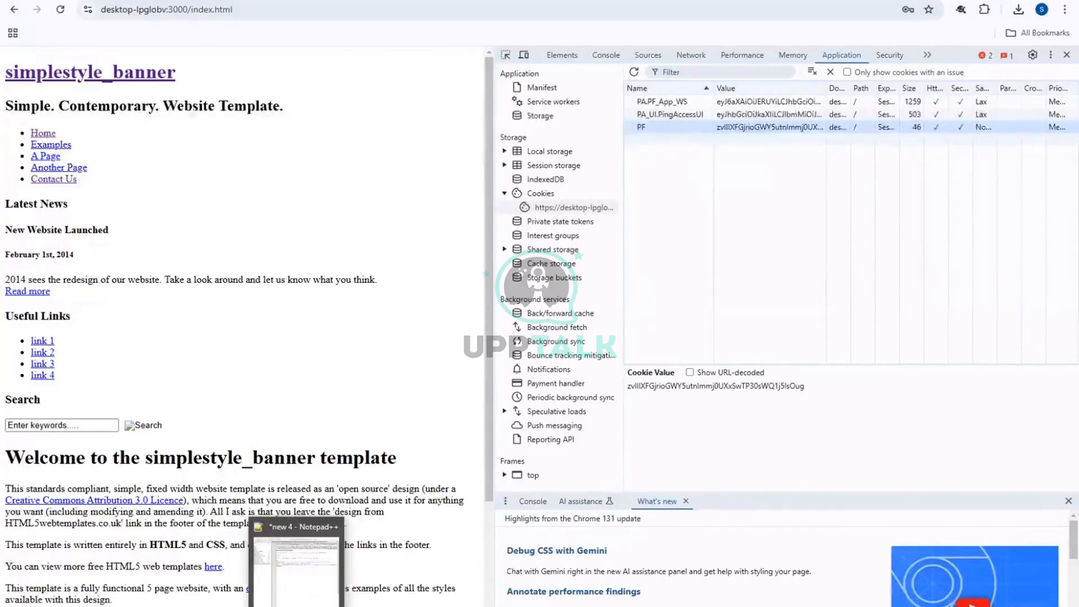
left_click(296, 568)
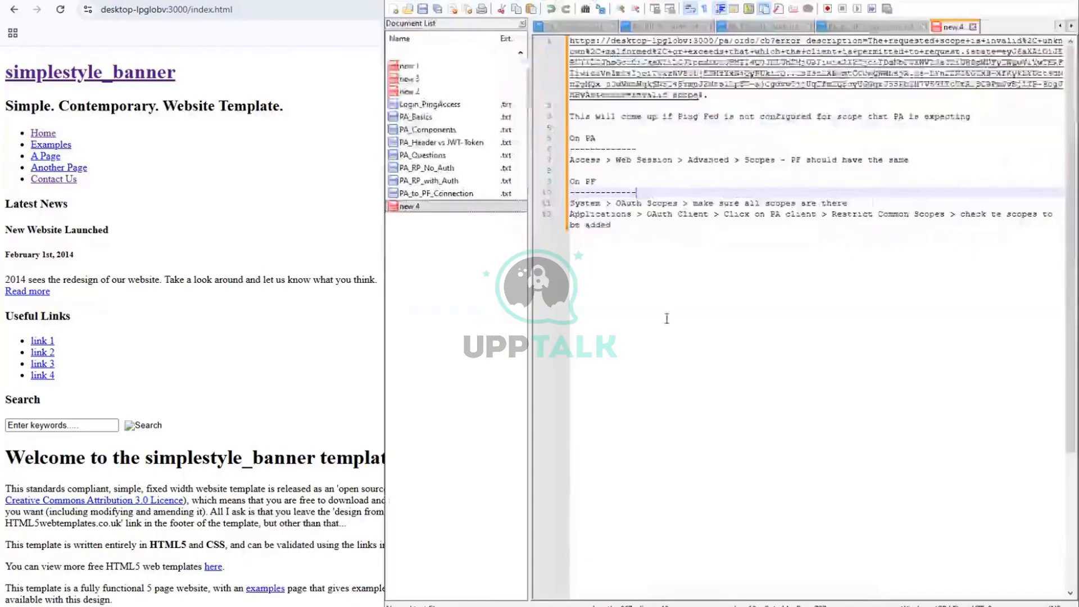
left_click(662, 284)
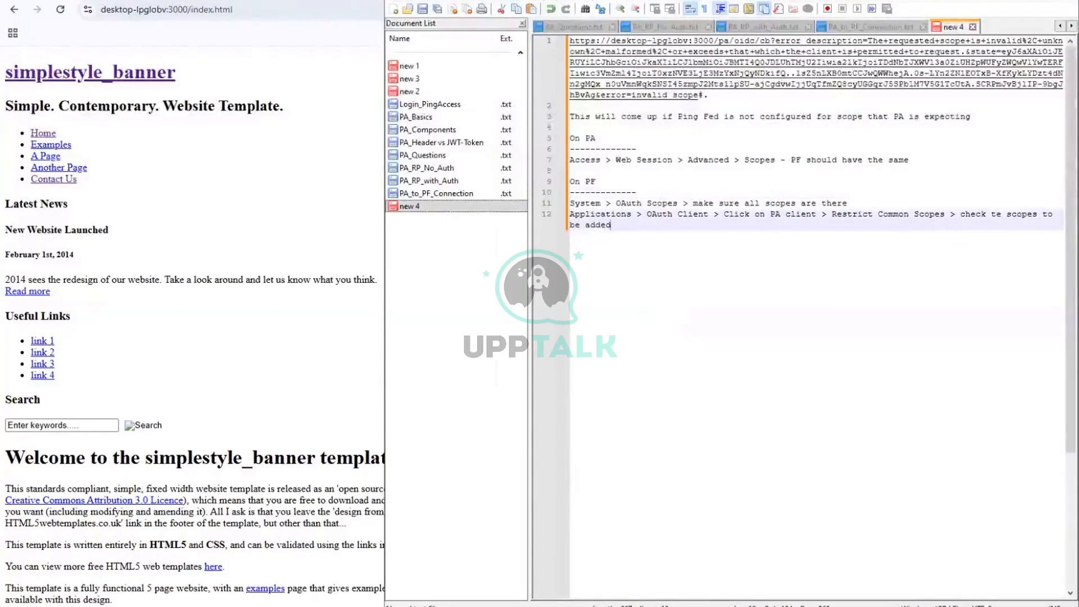
key("Return")
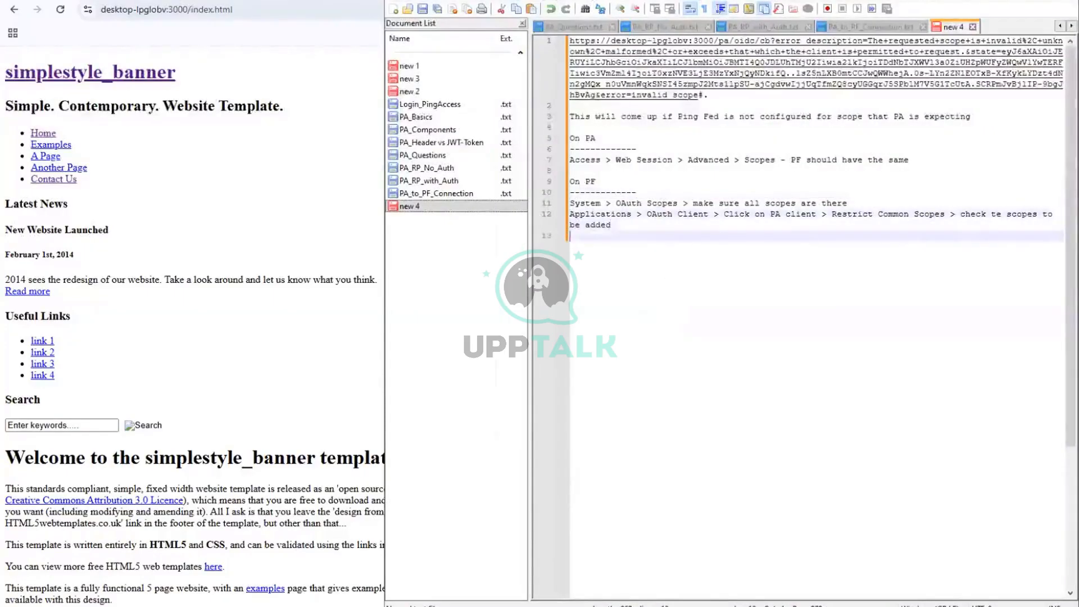
key("Return")
type("Cookies")
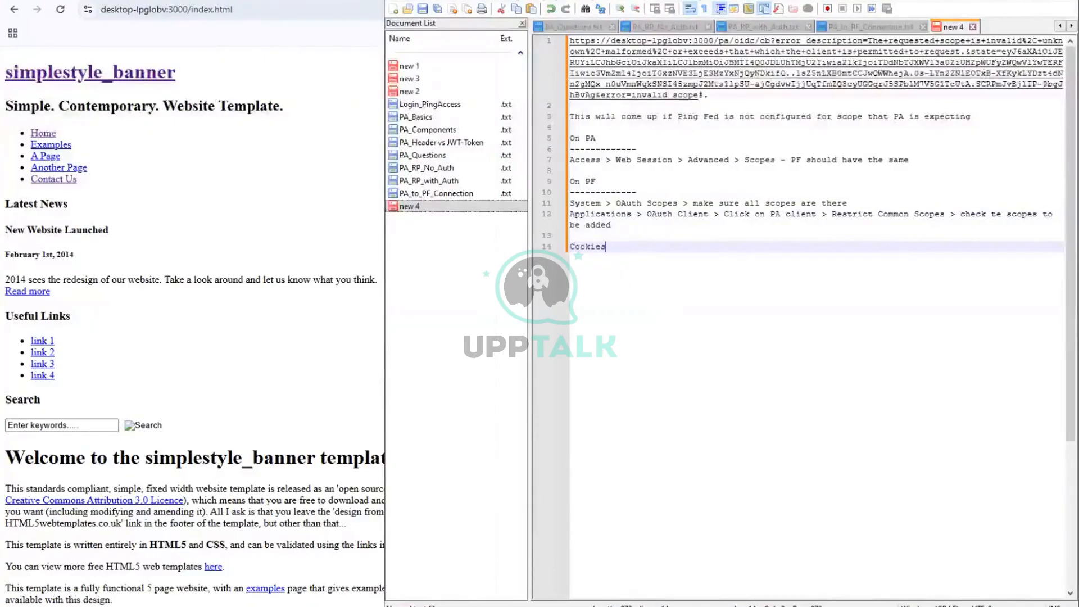
key("Return")
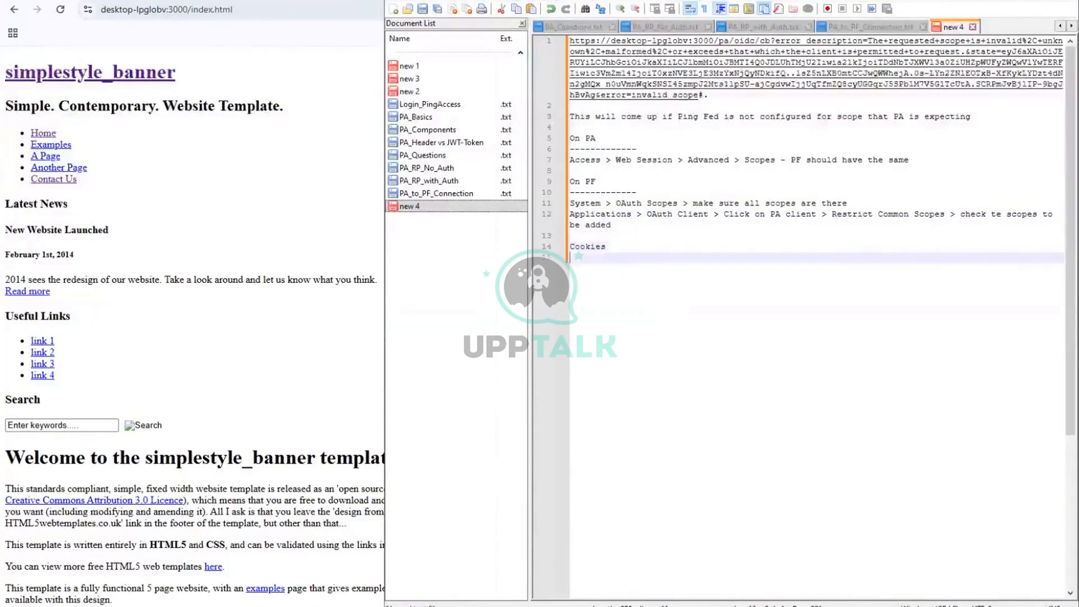
Write "PF - Will stay the same" under the Cookies heading
type("P")
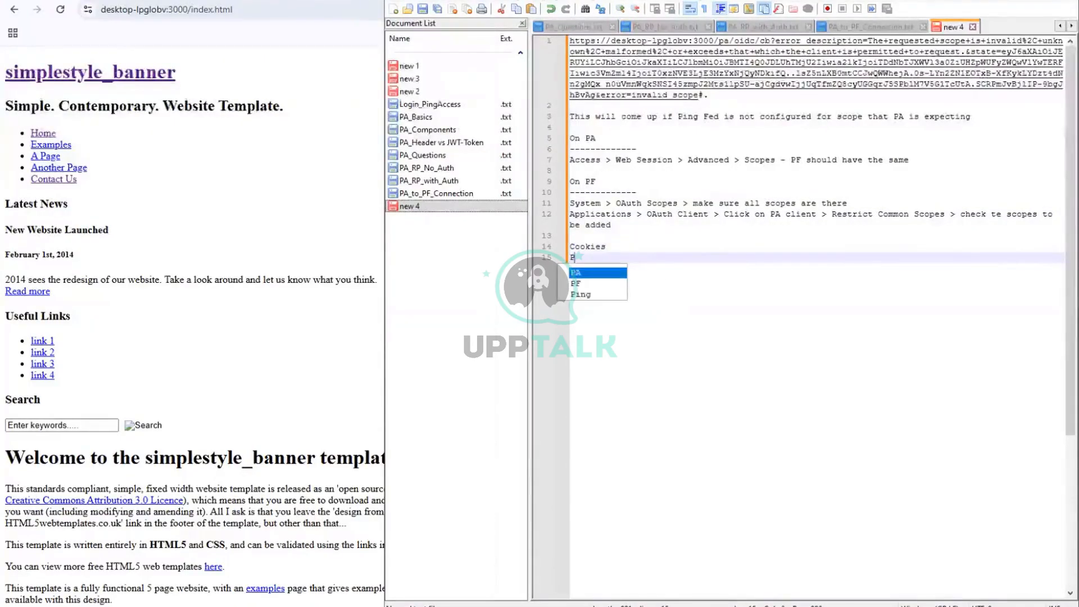
type("F -")
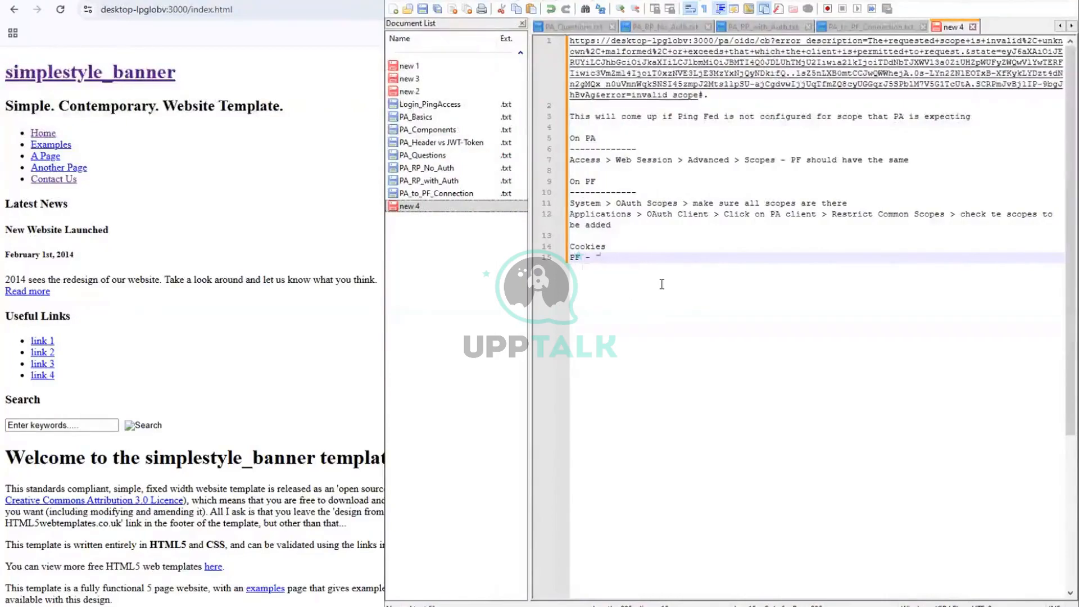
type("F")
key("BackSpace")
key("BackSpace")
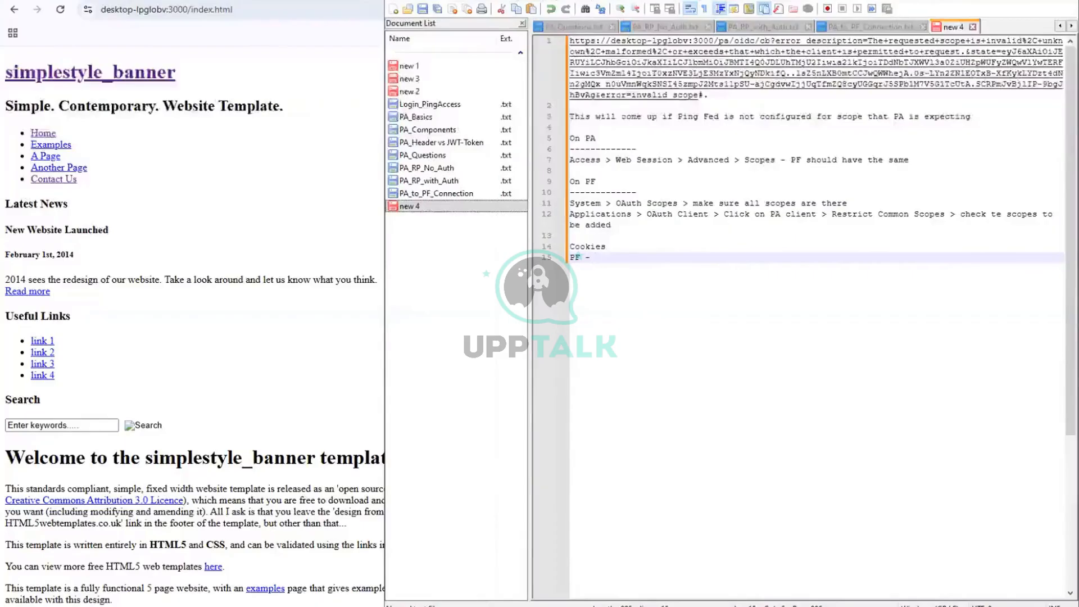
type("Will stay the same")
key("Return")
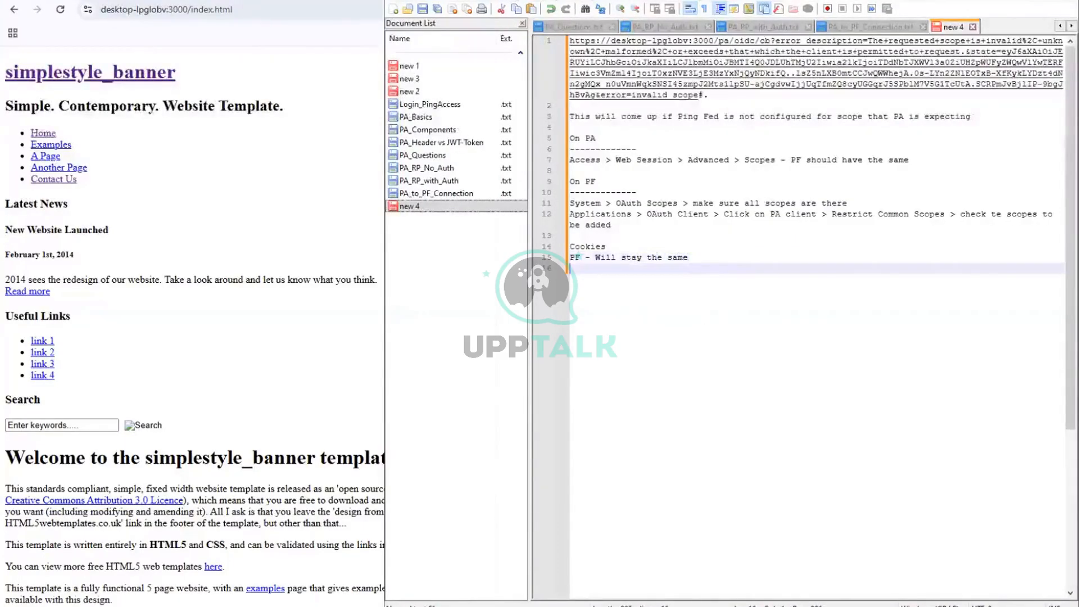
Begin the second cookie entry after a blank line with "PA.PF_App_WS - This is", checking the cookie's name in the browser
key("Return")
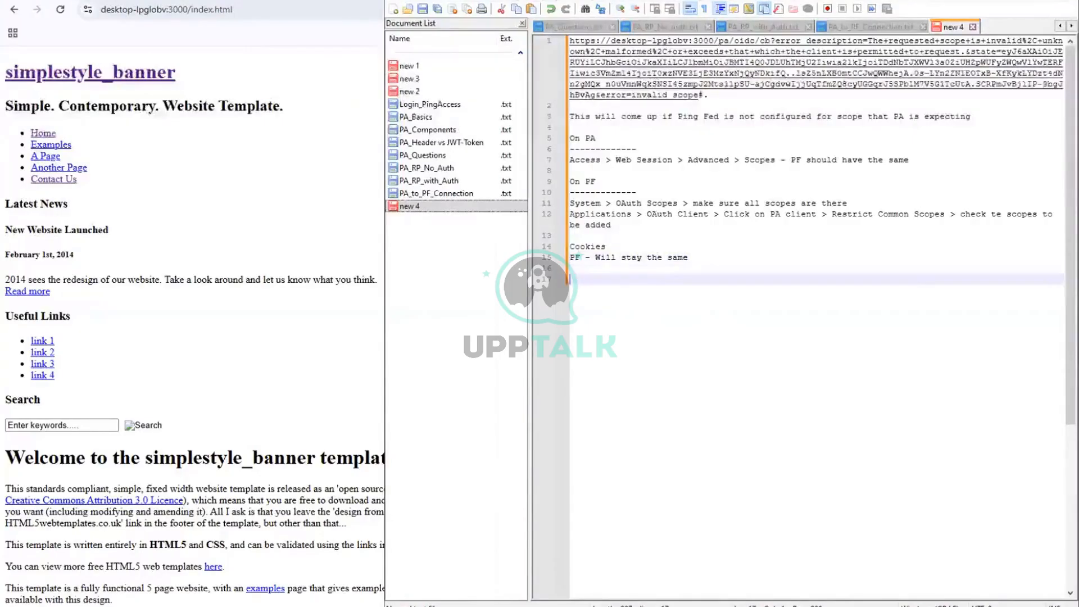
type("PF.")
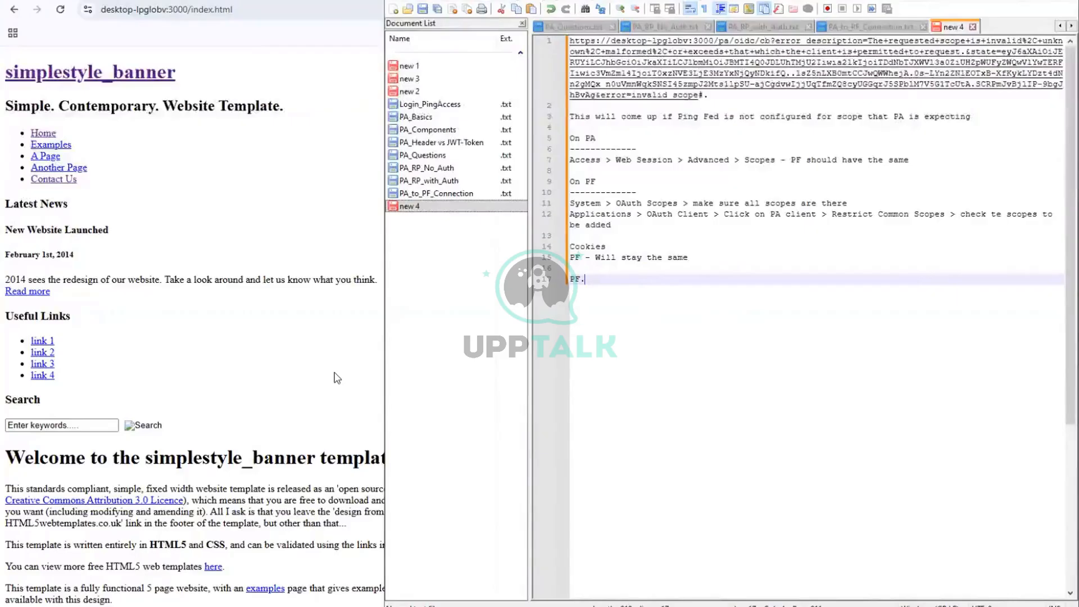
key("alt+Tab")
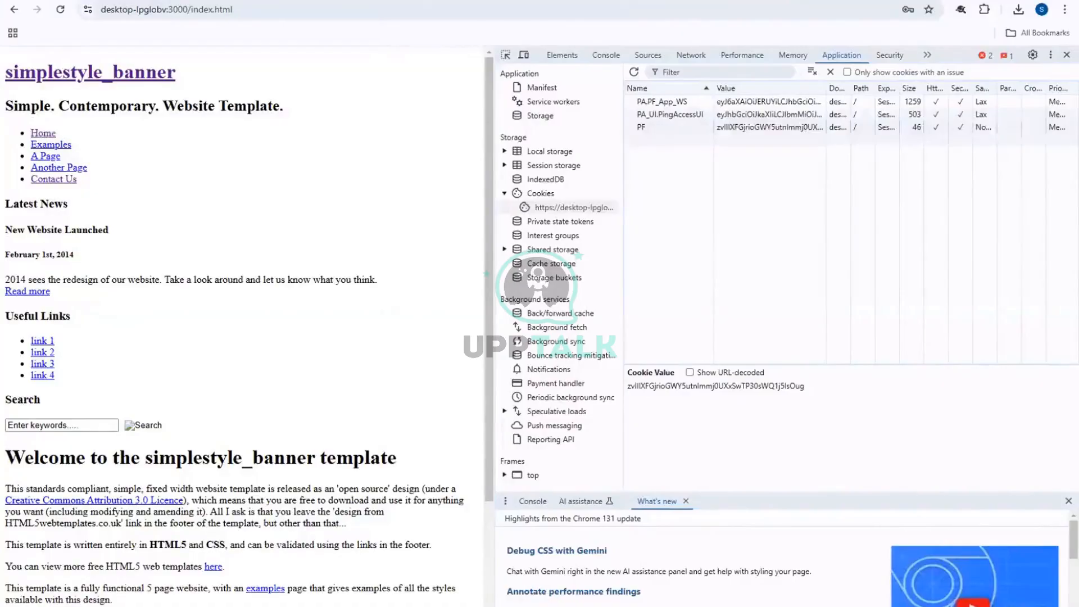
key("alt+Tab")
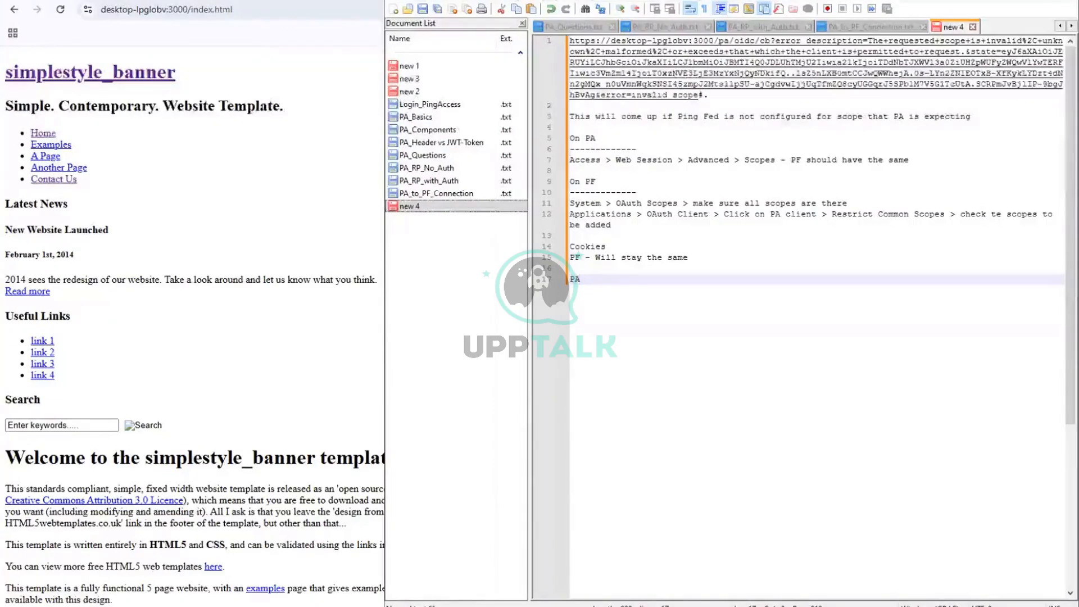
type(".")
left_click(354, 177)
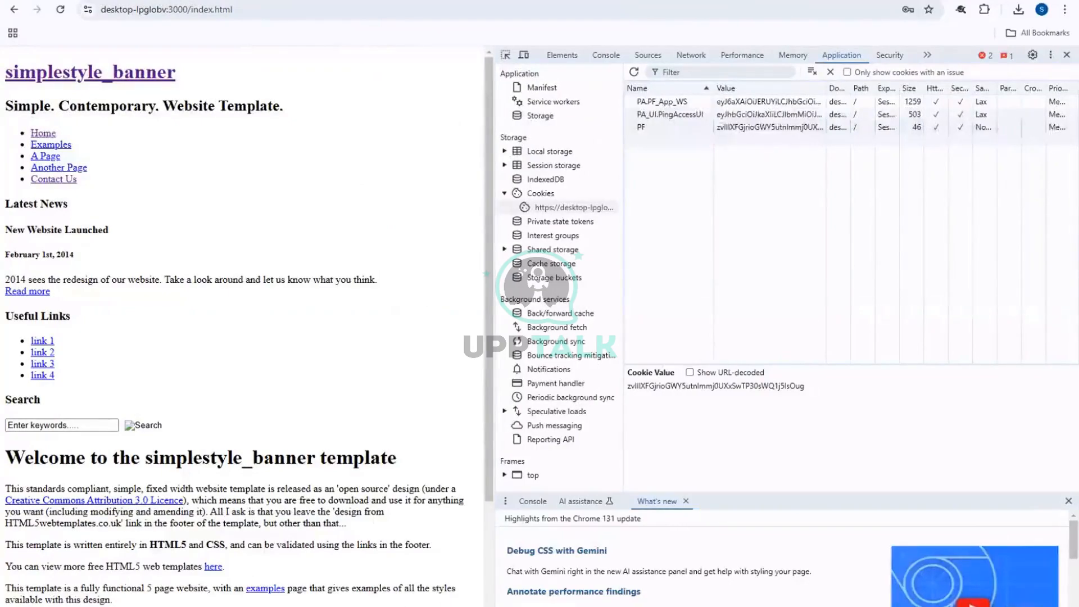
key("alt+Tab")
type("P")
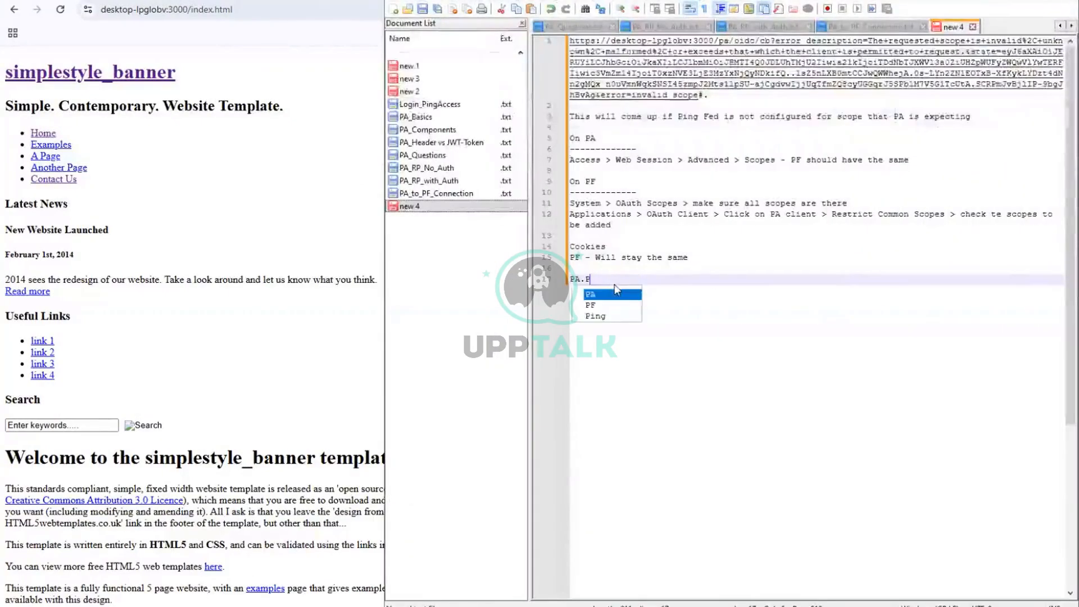
type("F-App")
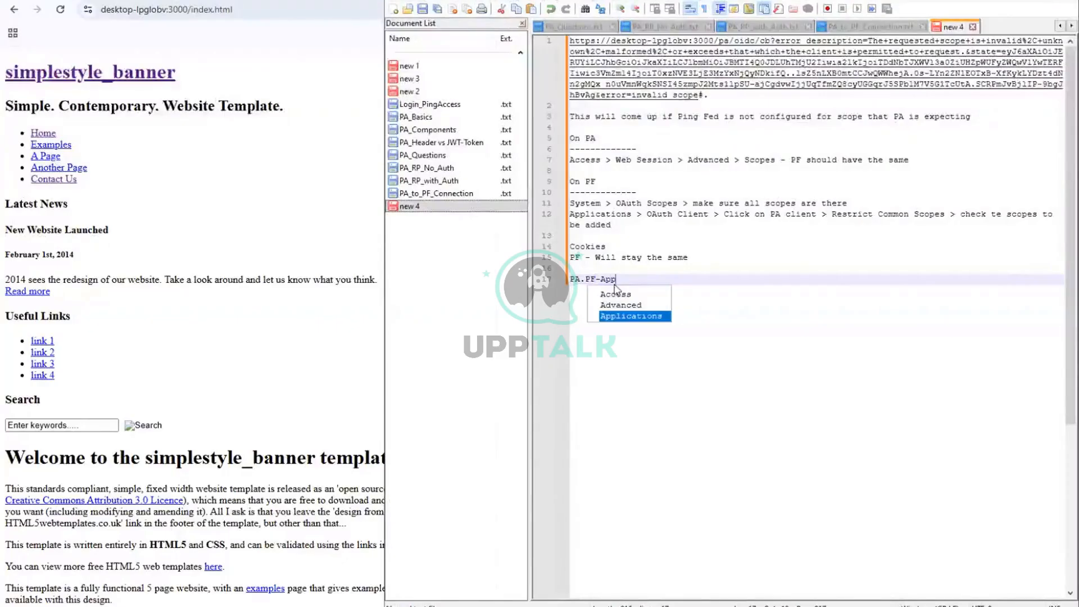
type("_Ws")
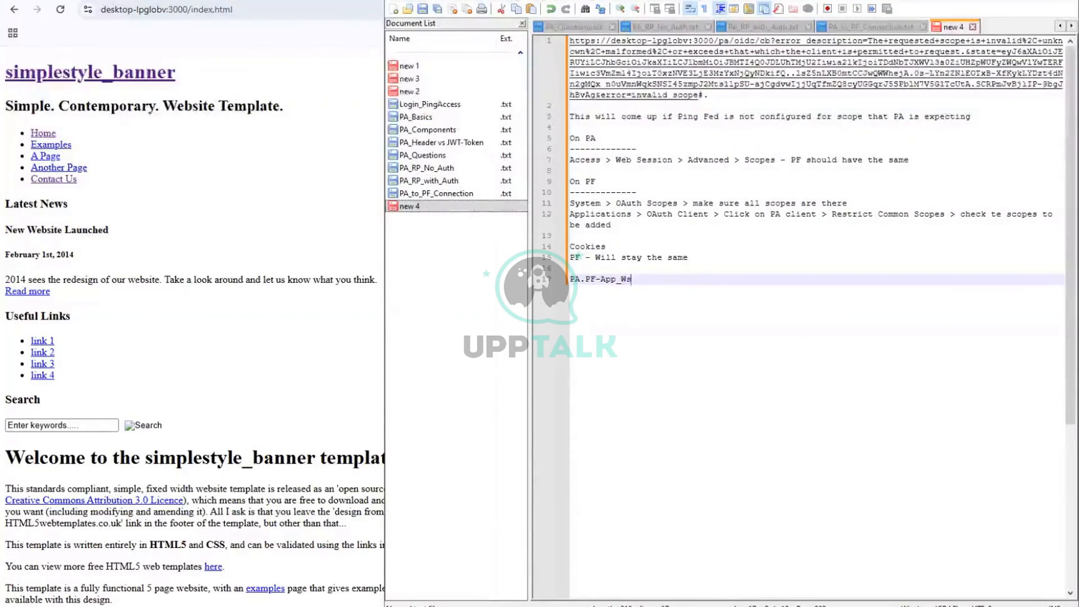
key("BackSpace")
type("S - This is")
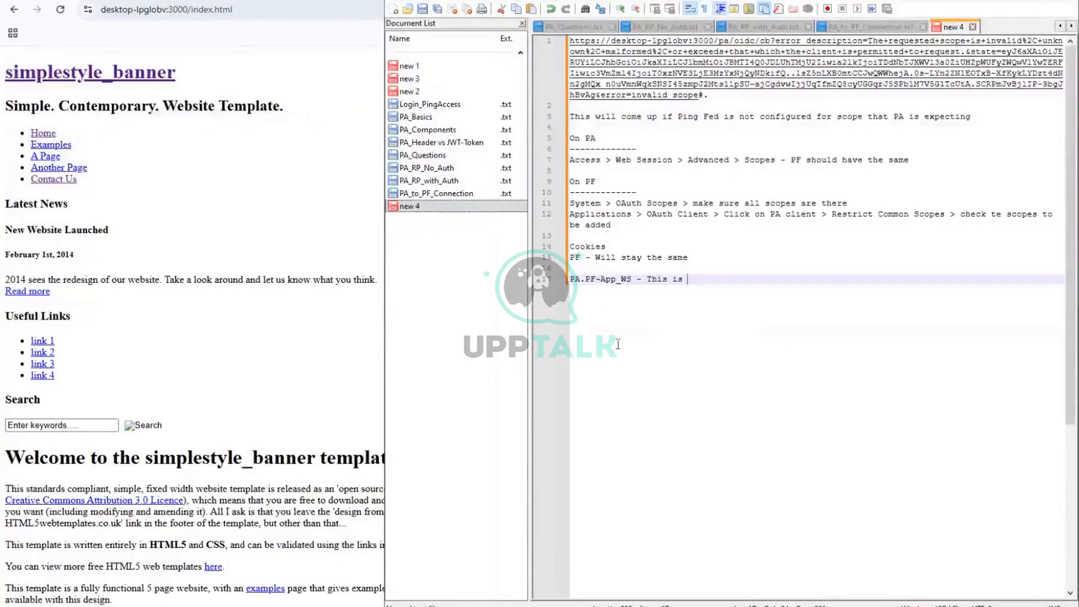
key("BackSpace")
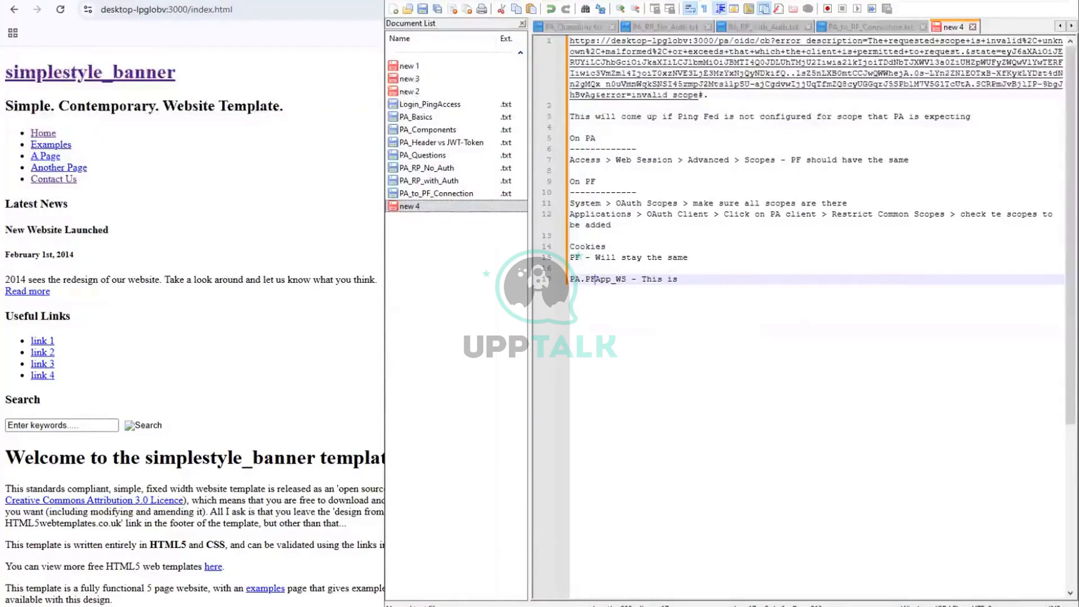
type("_")
Complete the PA.PF_App_WS entry with "PA cookie and will change on a per application basis"
left_click(724, 275)
type("PA cook")
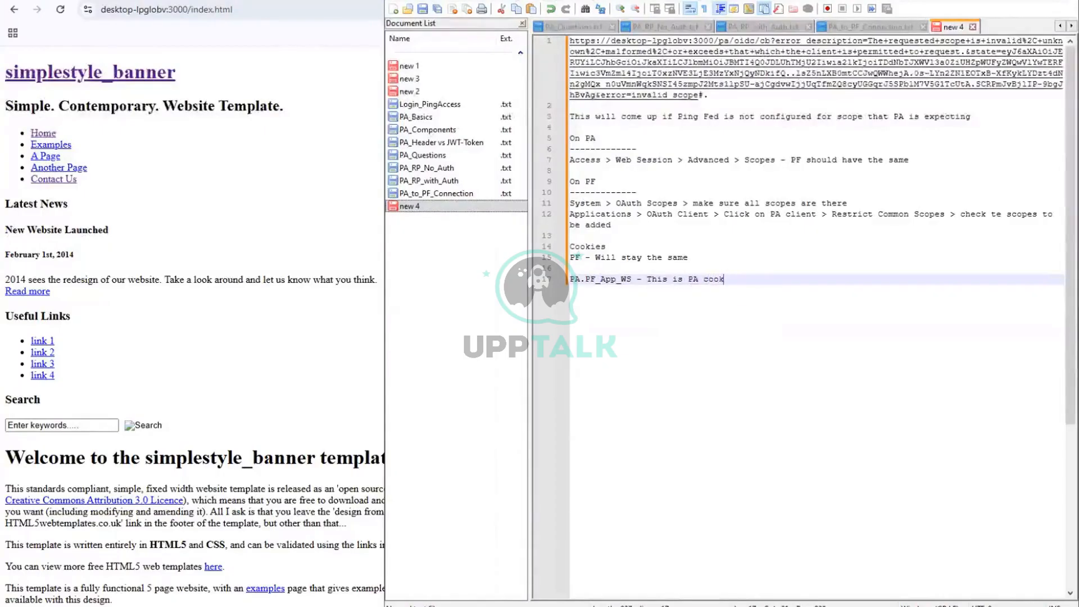
type("ie abn")
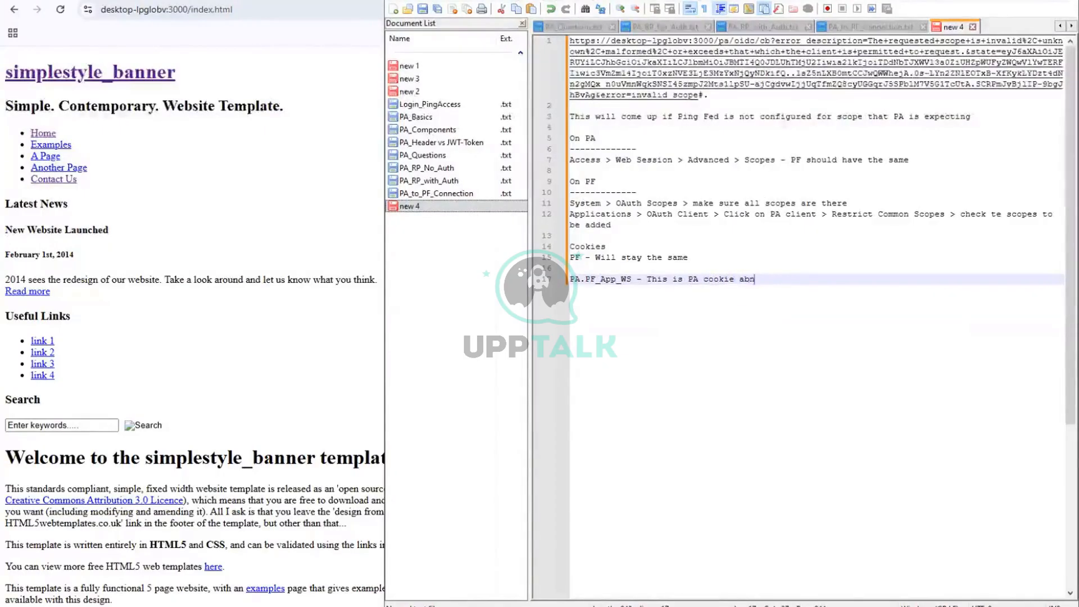
key("BackSpace")
key("BackSpace")
type("nd wi")
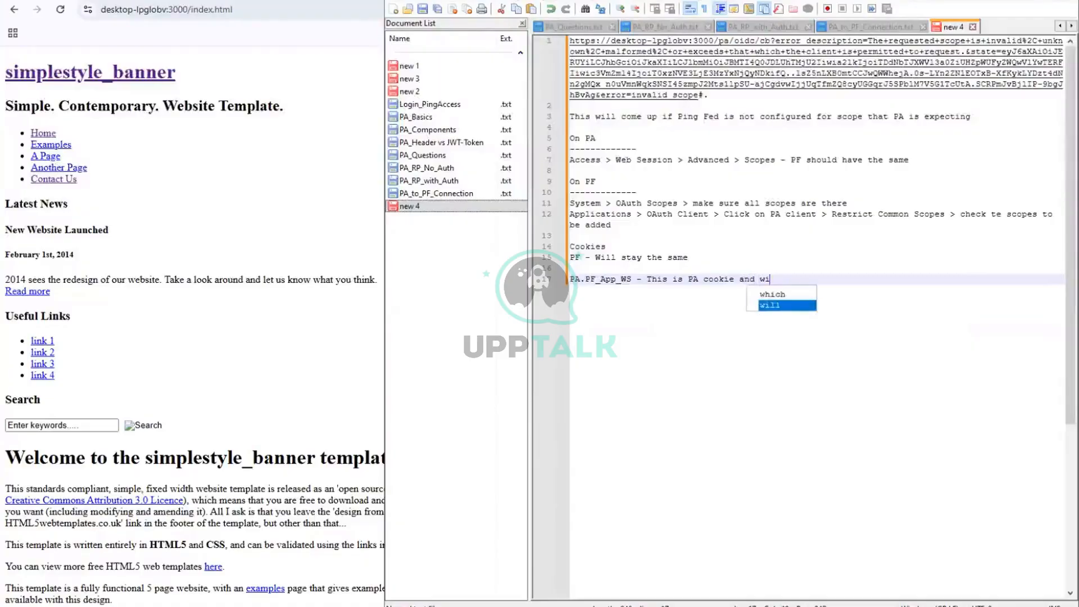
type("ll change pnd")
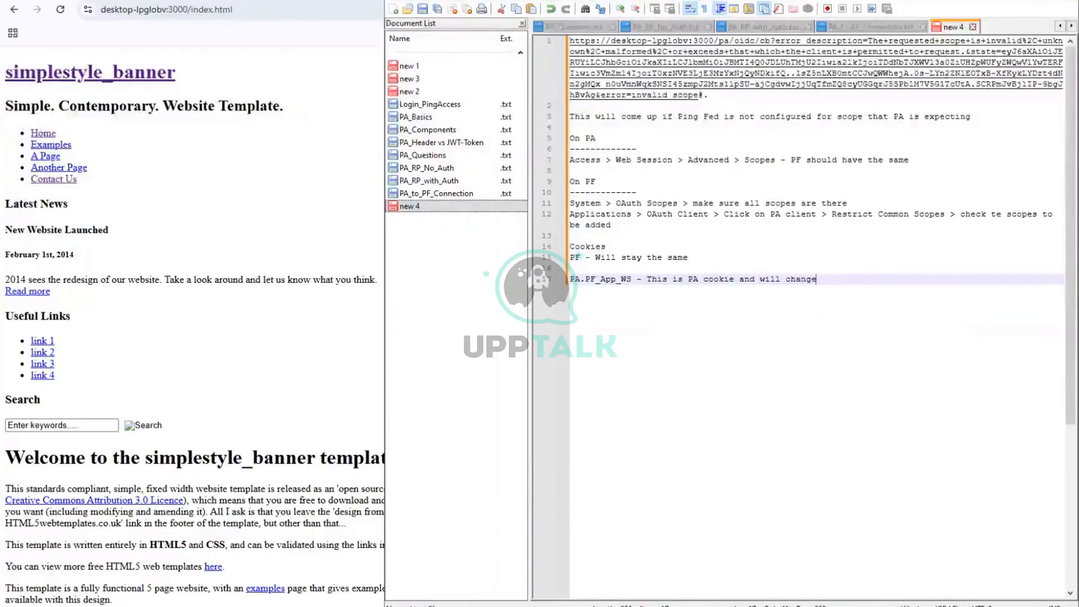
key("BackSpace")
key("BackSpace")
key("BackSpace")
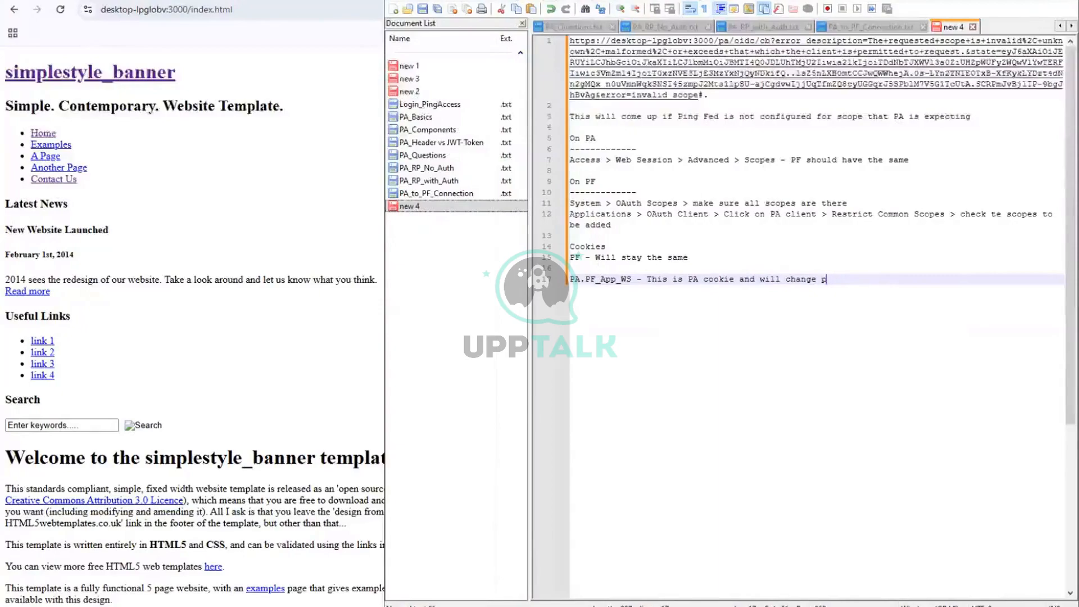
type("on  a")
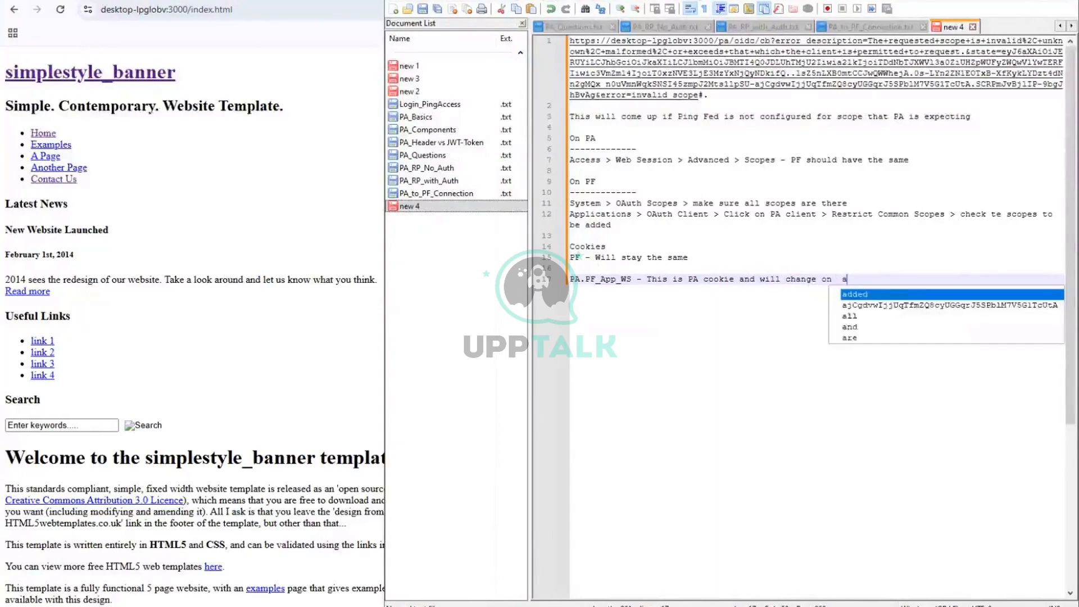
type(" per appl")
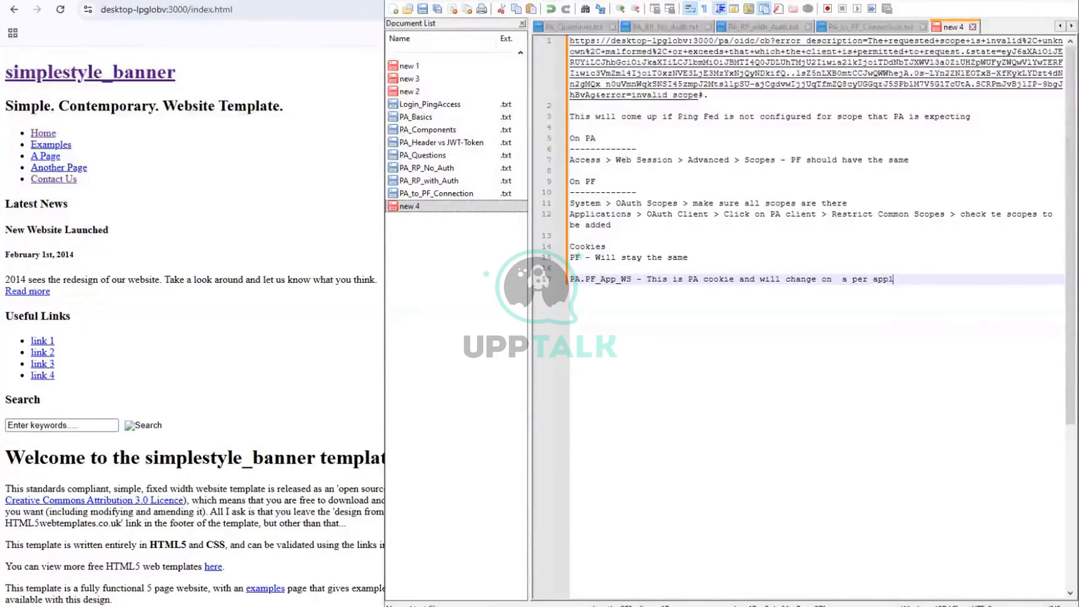
type("ication basis")
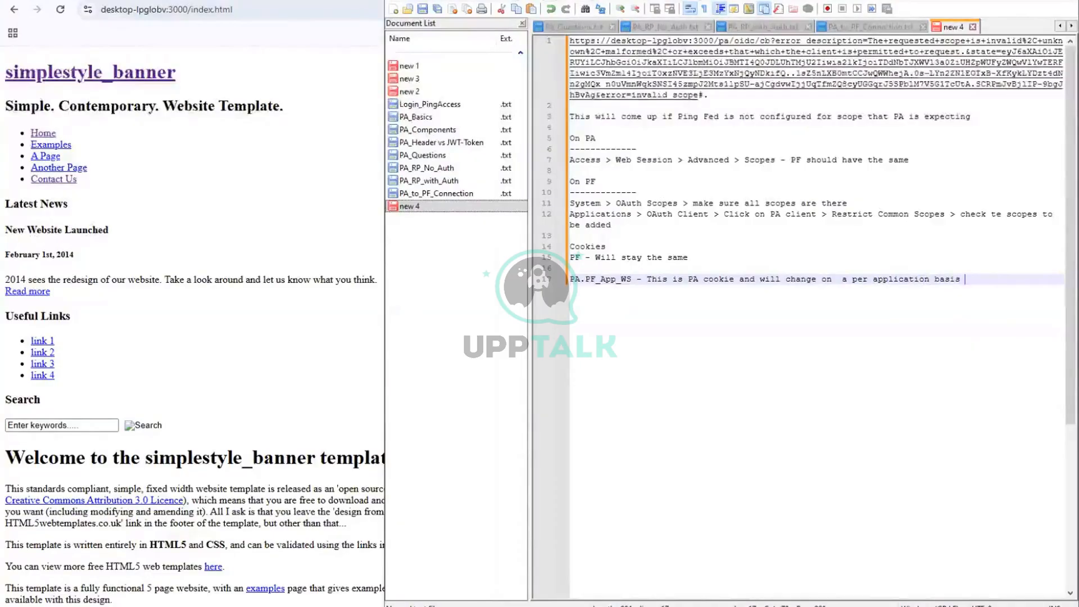
Extend the PF cookie line with "for all PA web sessions" after "Will stay the same"
left_click(571, 268)
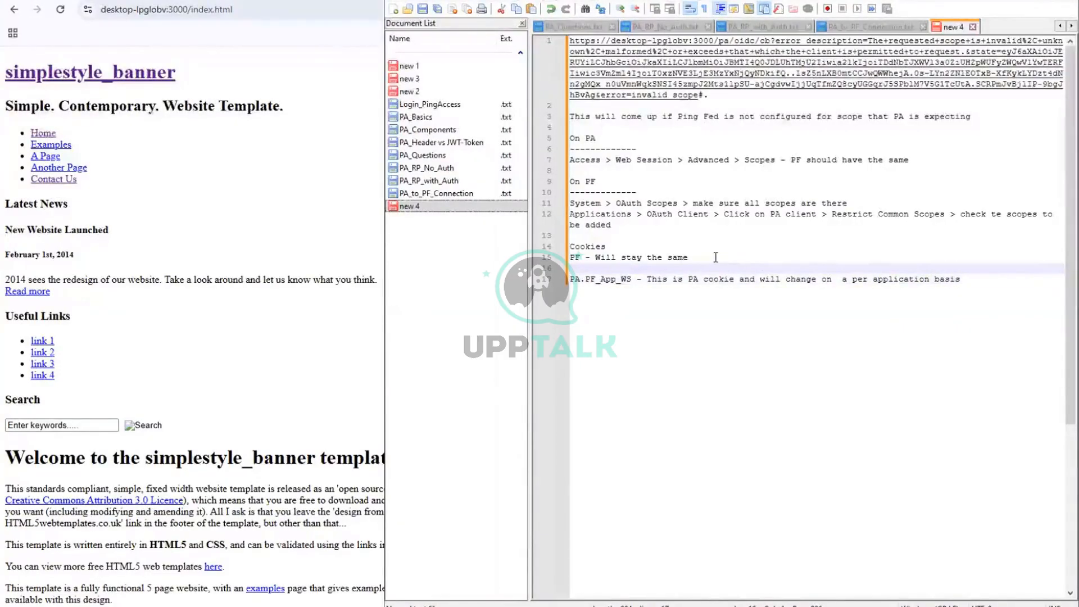
left_click(717, 257)
type("for all ")
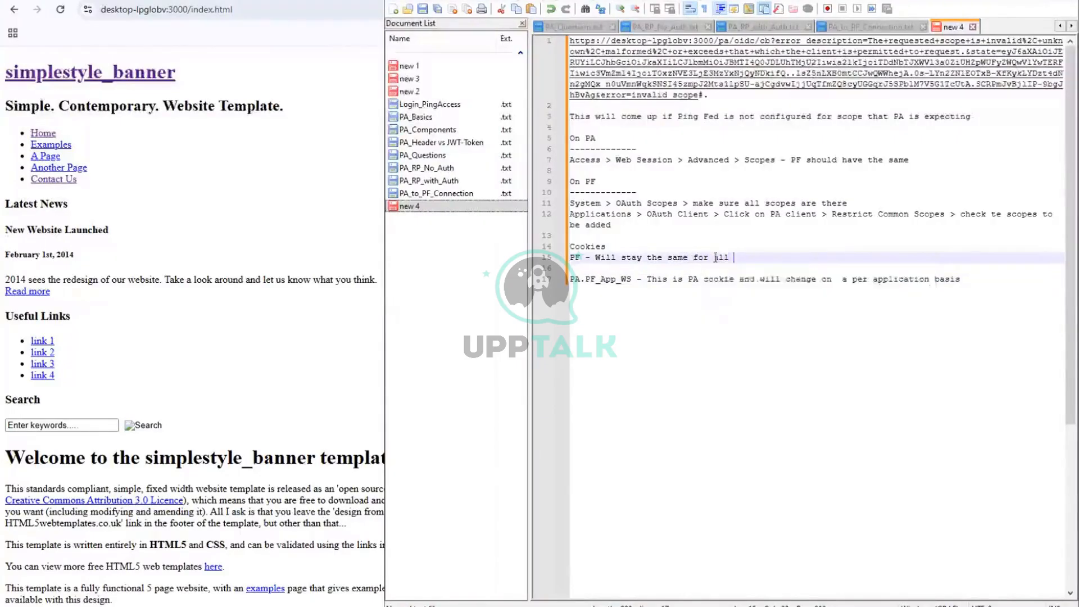
type("PA web s")
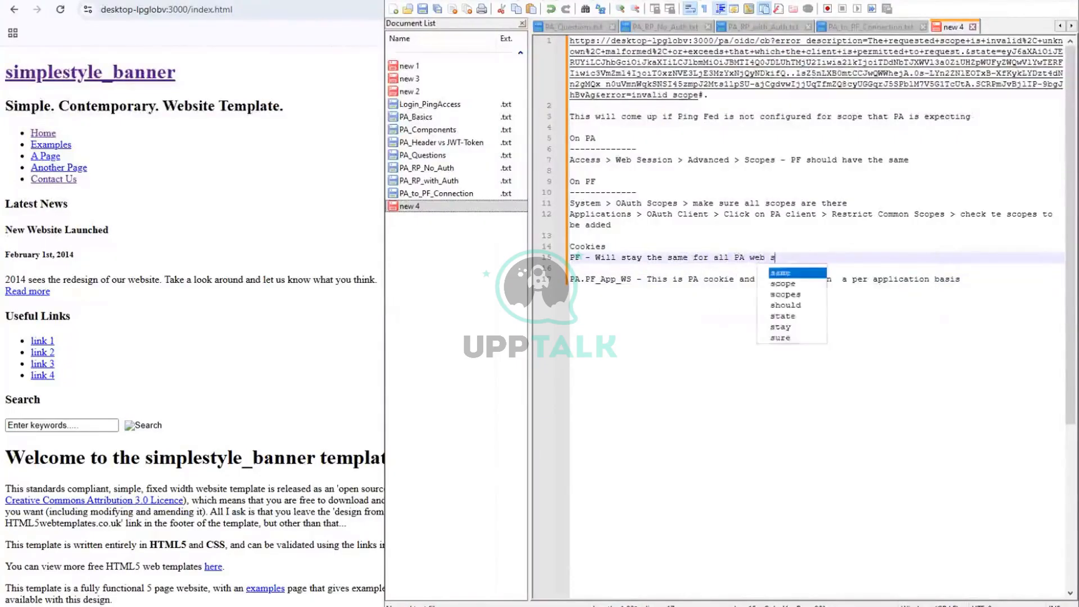
type("essions")
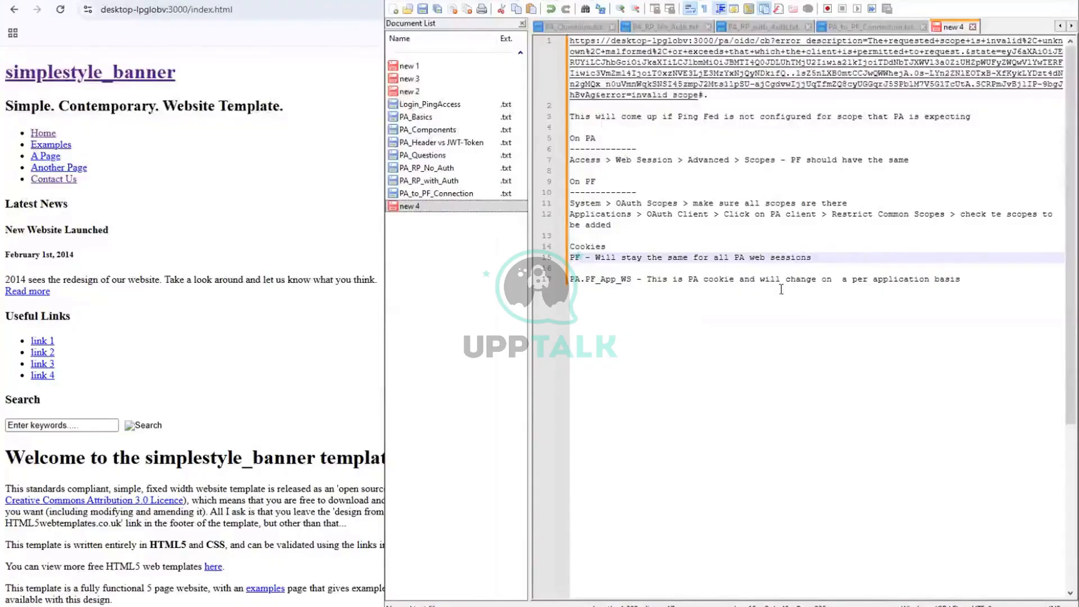
Insert the remark "(name matches Web Session)" after "This is PA cookie" in the PA.PF_App_WS entry
left_click(739, 279)
type("(")
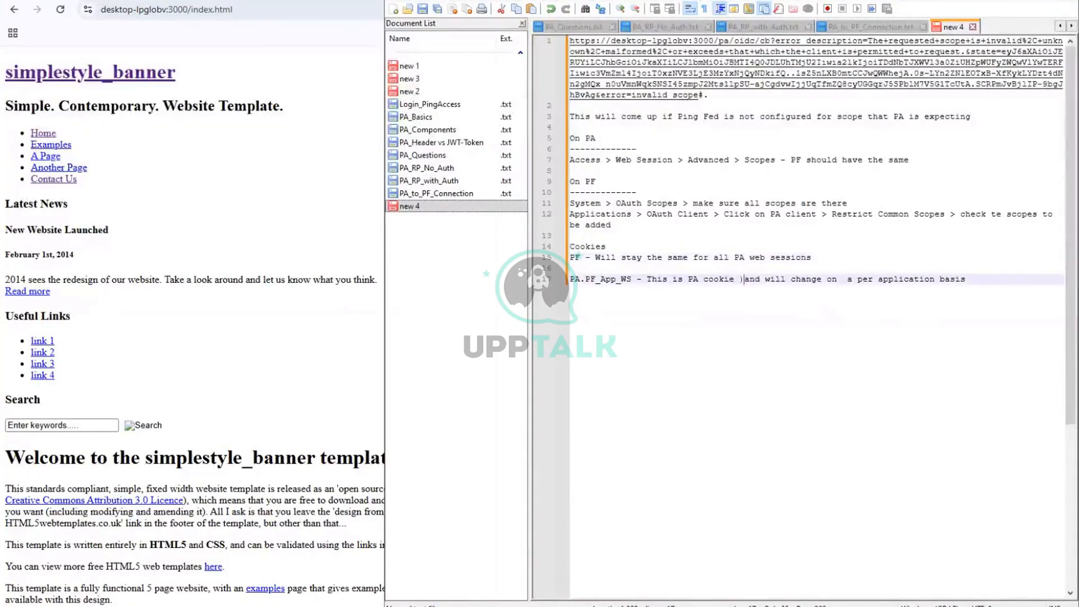
type("name matches ")
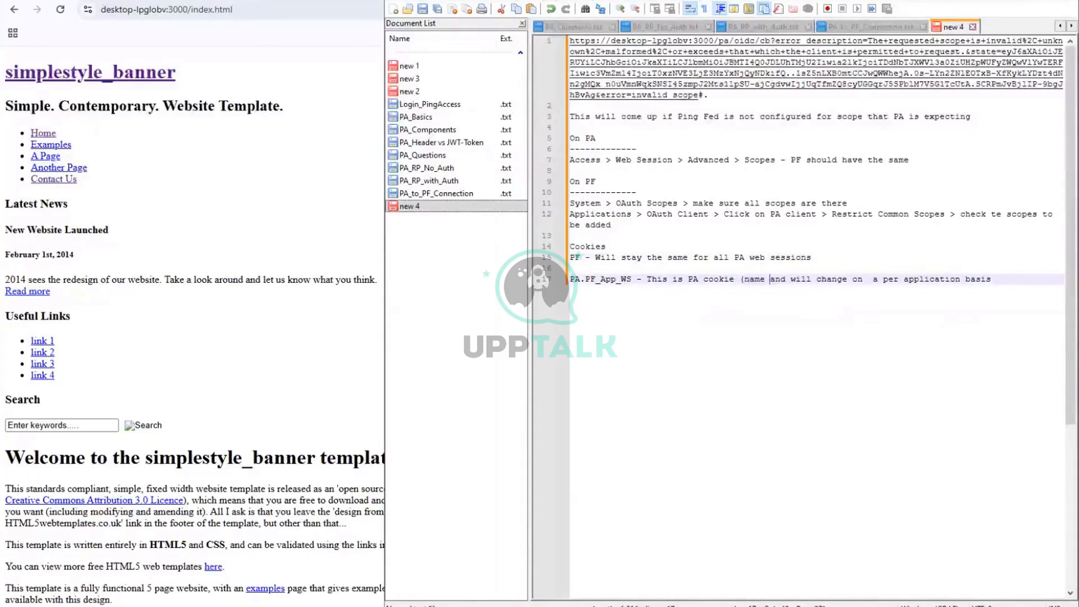
type("Web Sess")
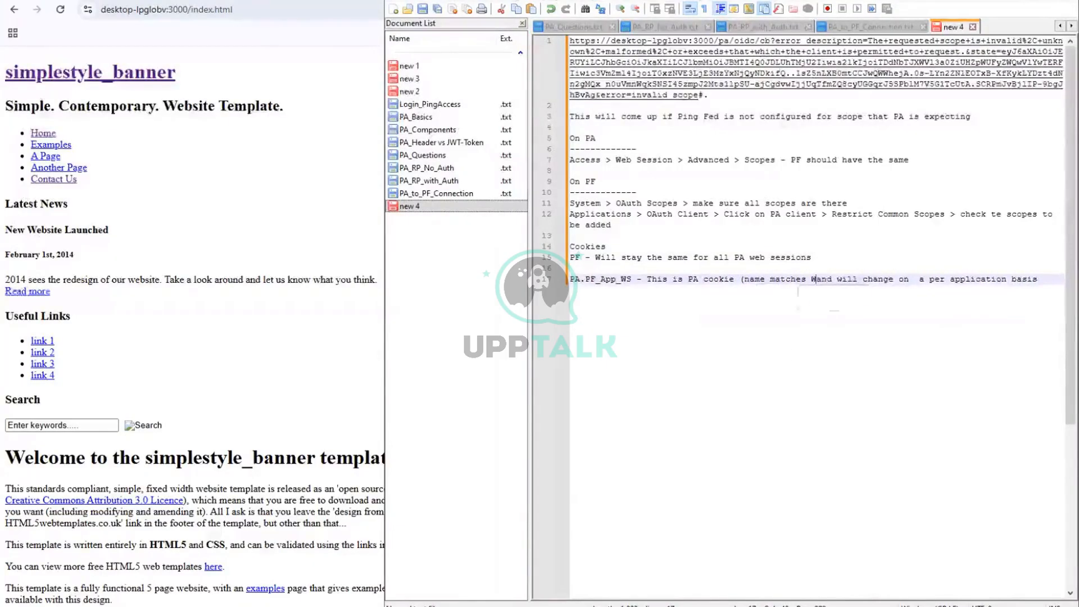
type("ion)")
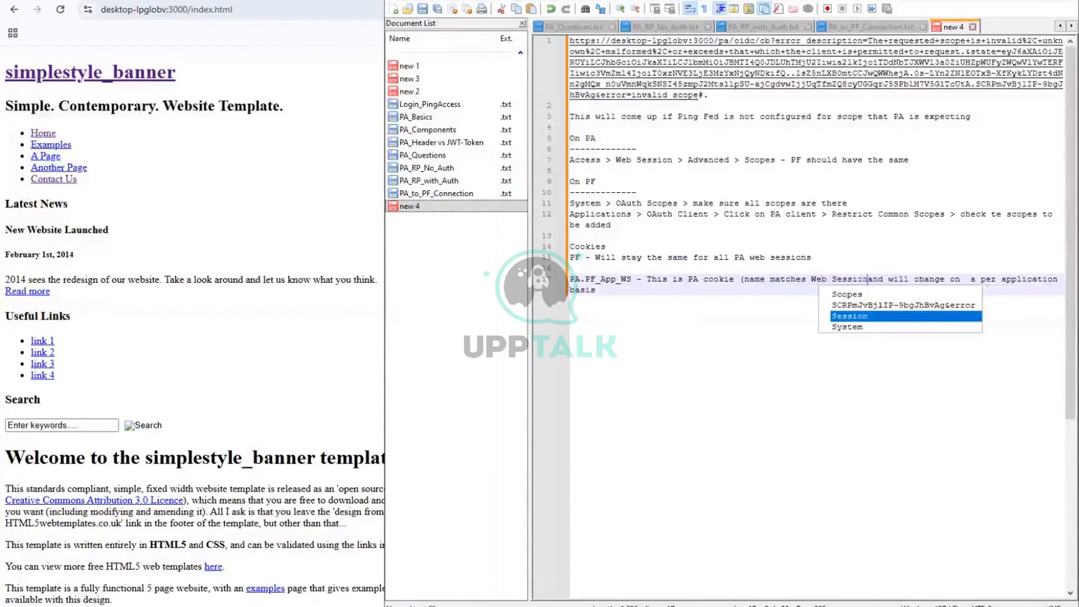
left_click(254, 381)
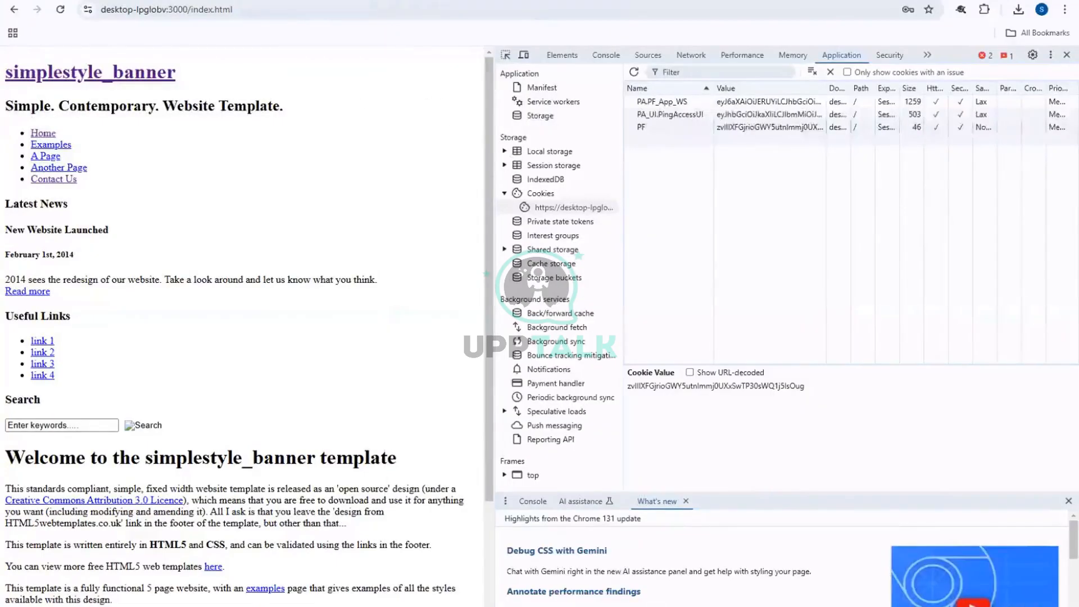
key("ctrl+t")
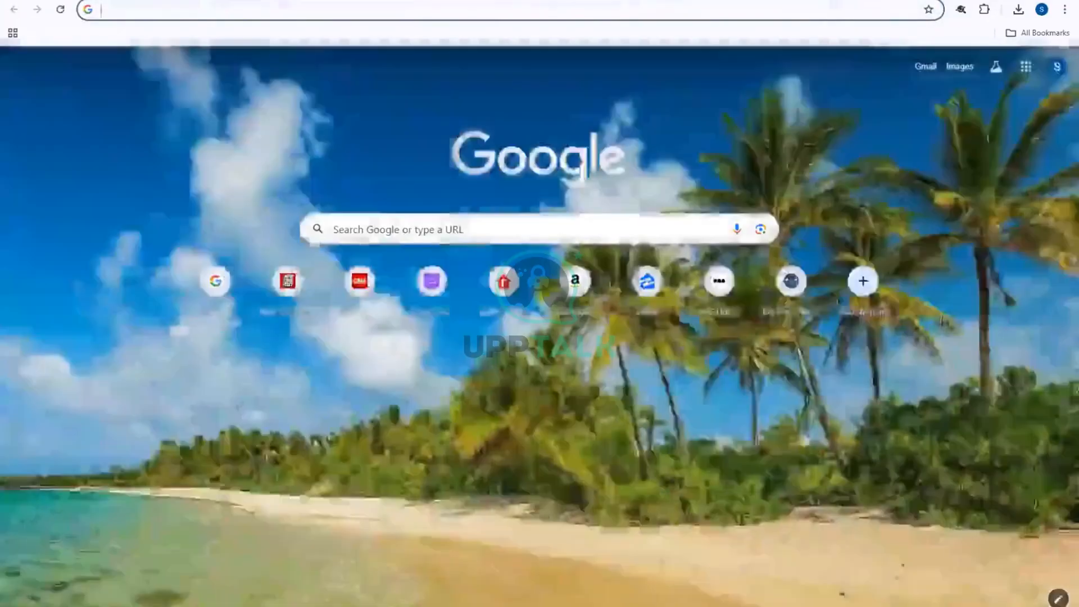
key("ctrl+w")
left_click(268, 5)
key("ctrl+c")
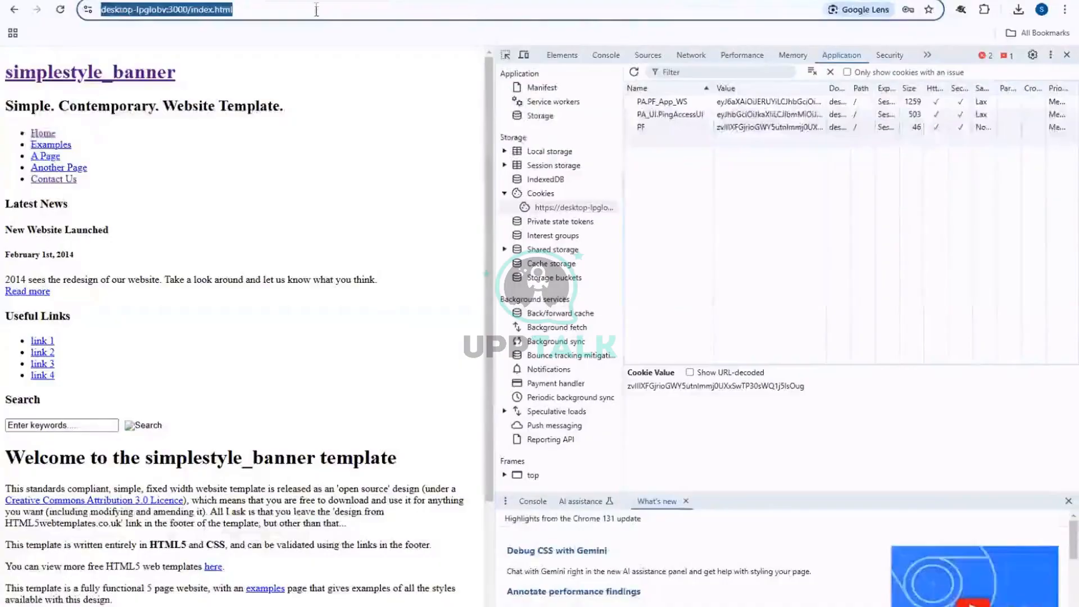
key("ctrl+t")
key("ctrl+v")
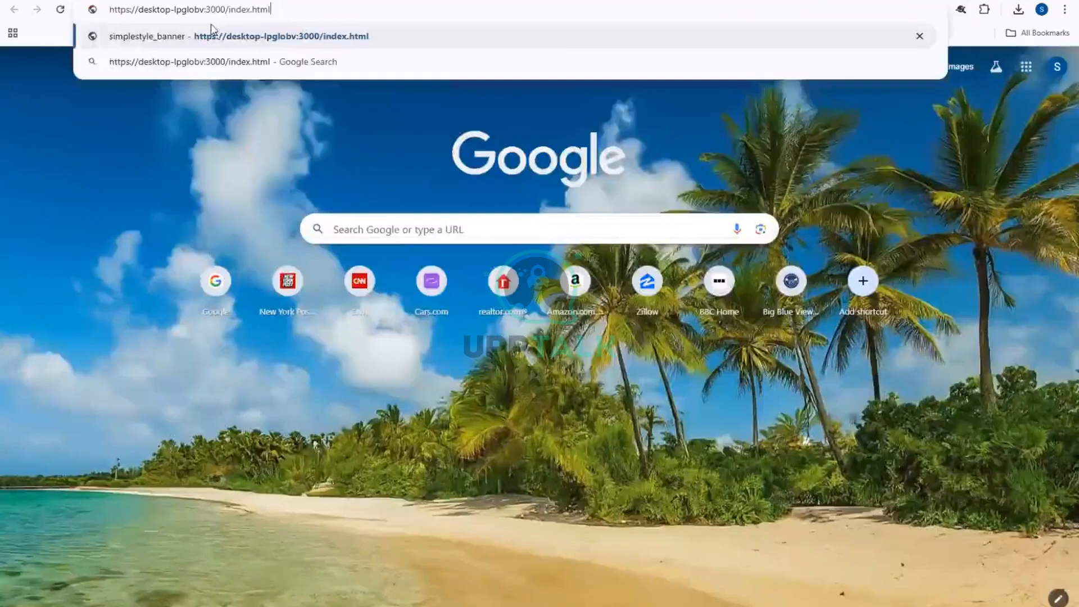
double_click(240, 10)
type("contact")
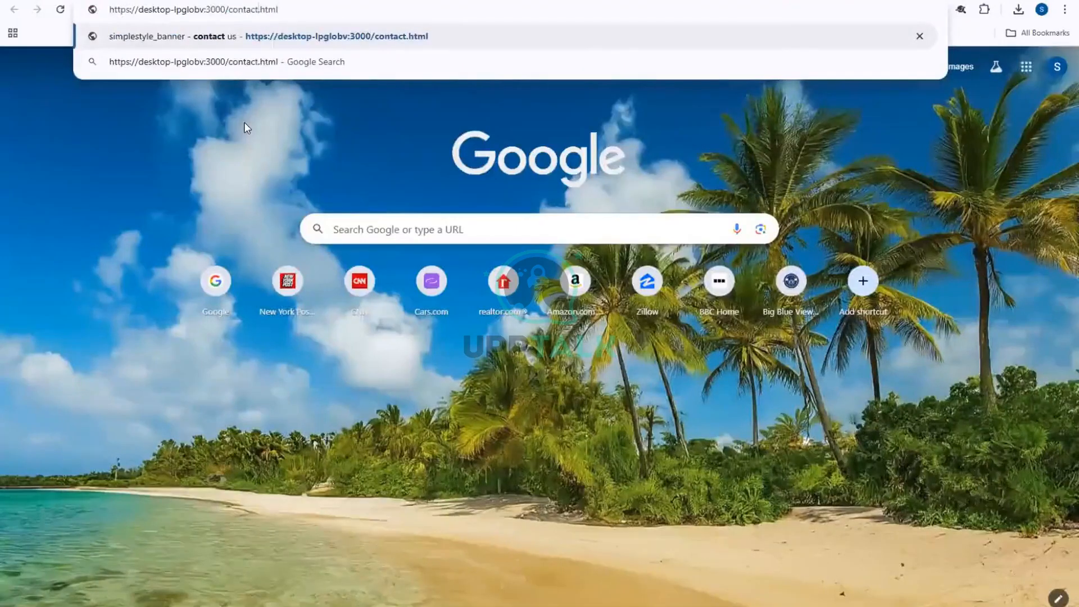
key("Return")
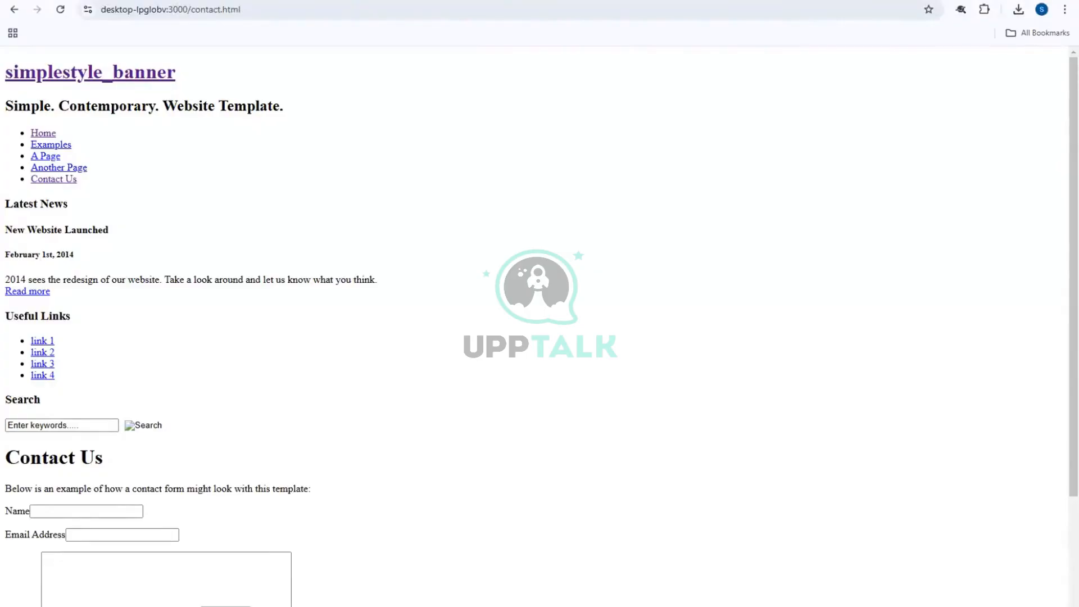
left_click(1064, 9)
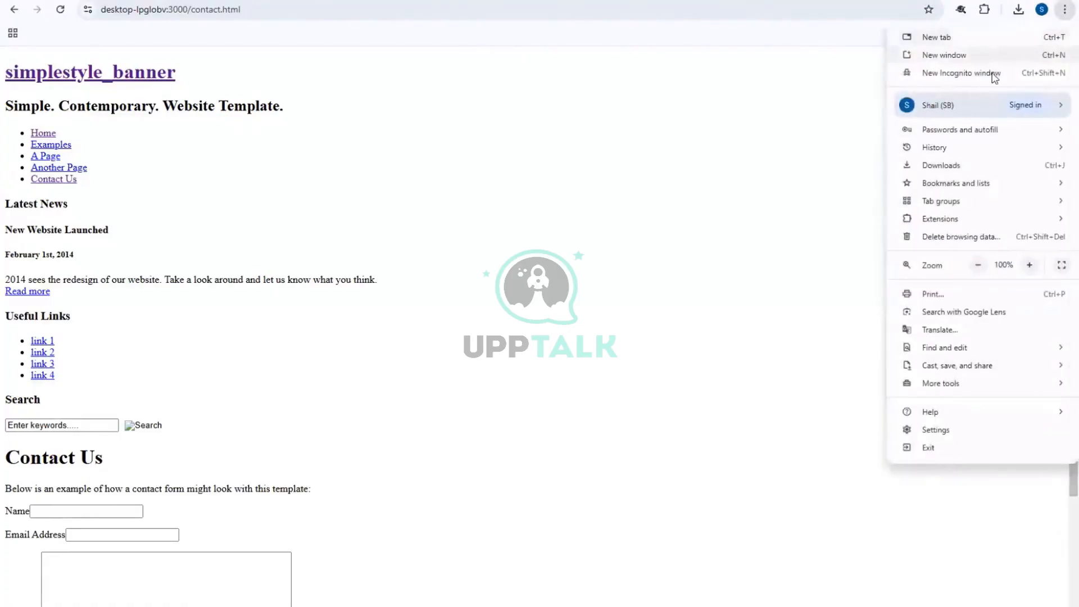
left_click(245, 14)
key("ctrl+c")
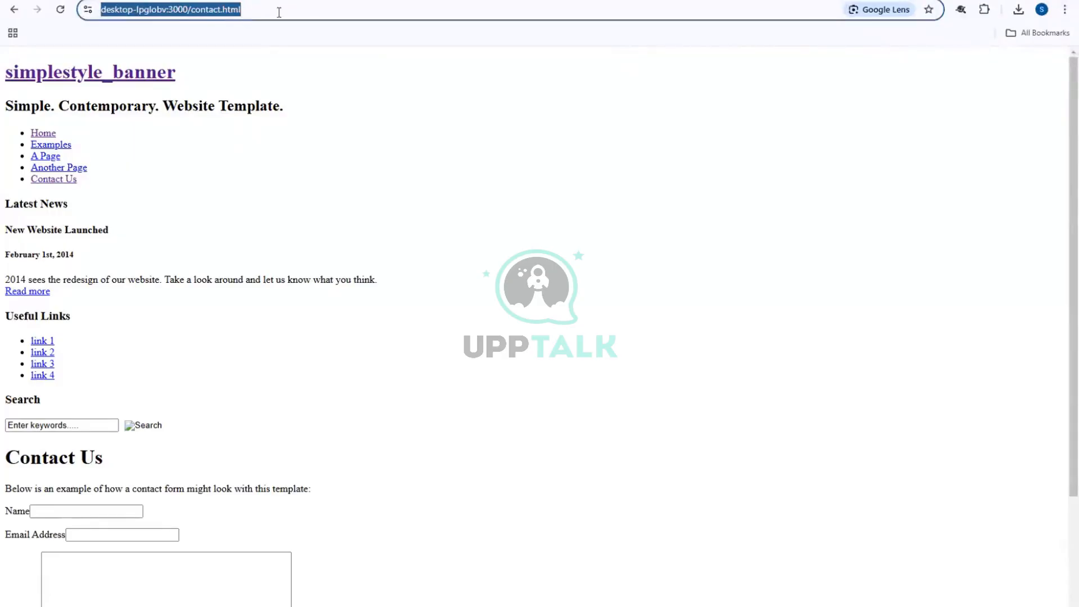
left_click(1063, 11)
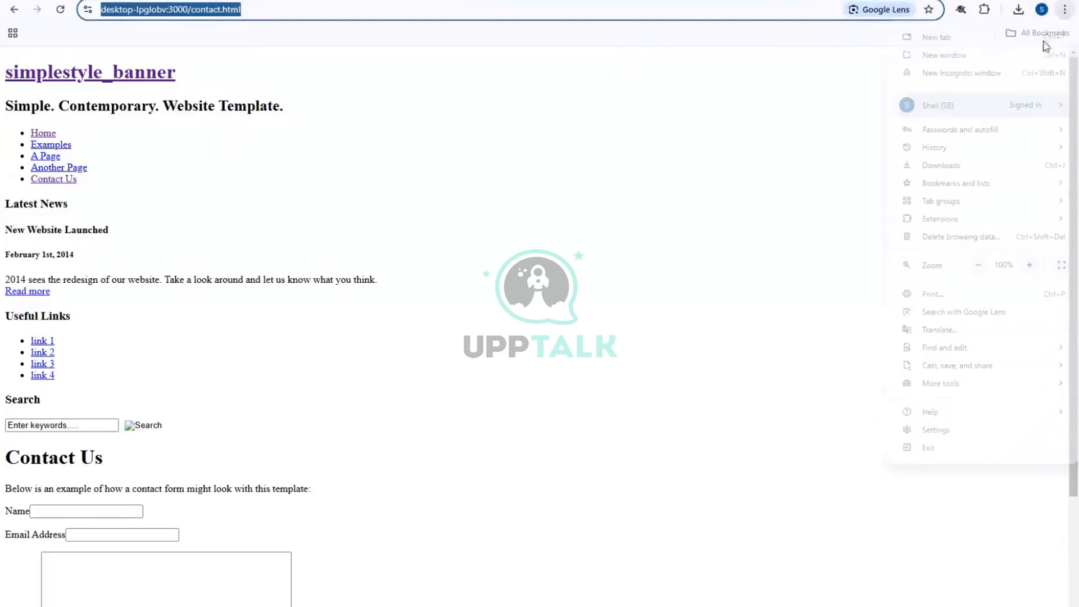
left_click(964, 78)
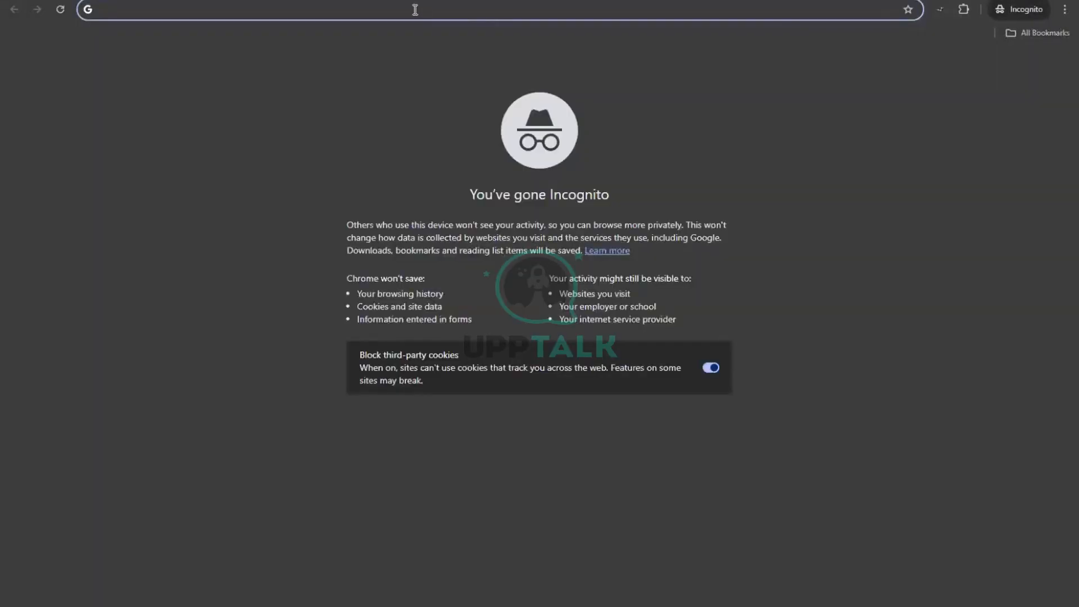
key("ctrl+v")
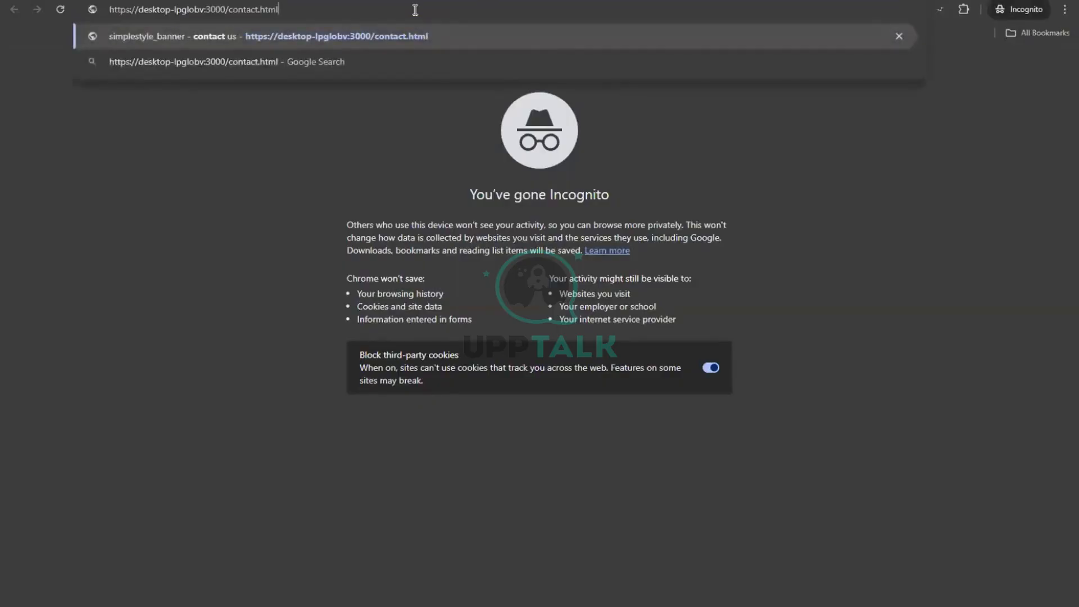
key("Return")
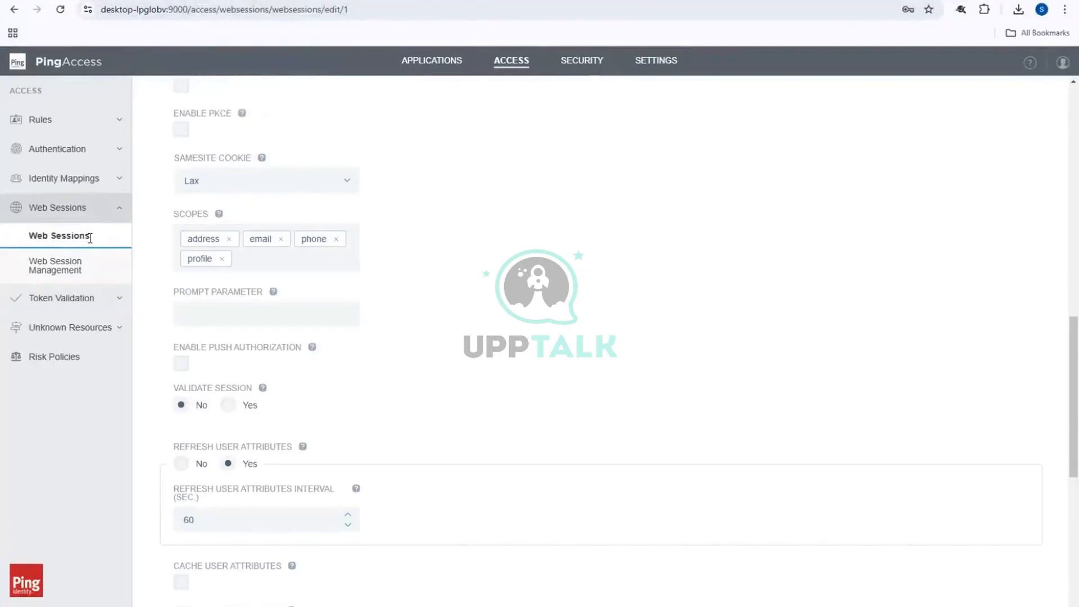
Open the RP_with_Auth application for editing and show its list of resources
left_click(432, 60)
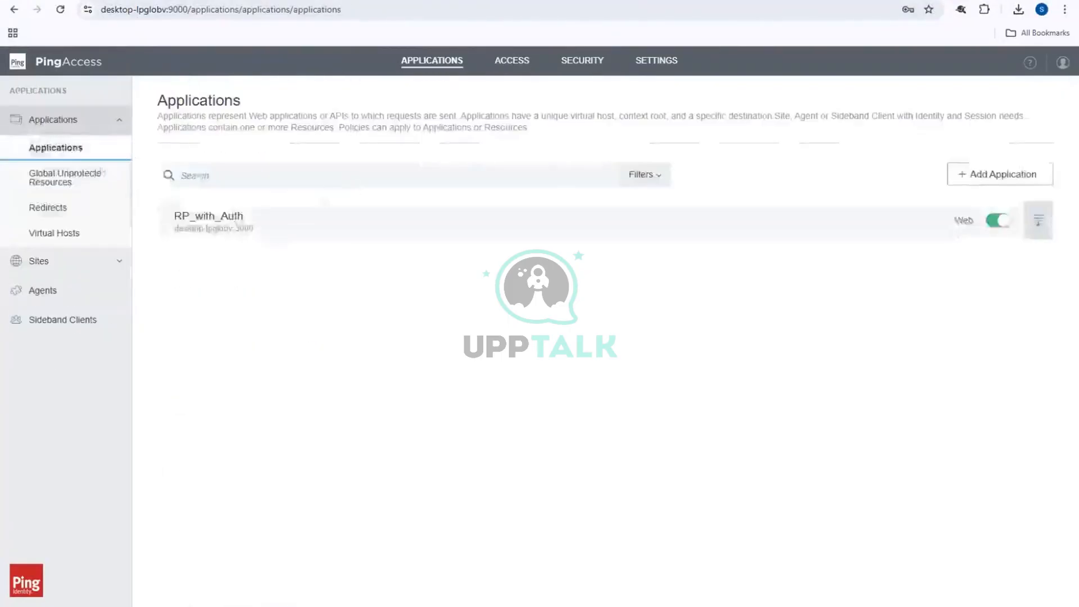
left_click(1039, 220)
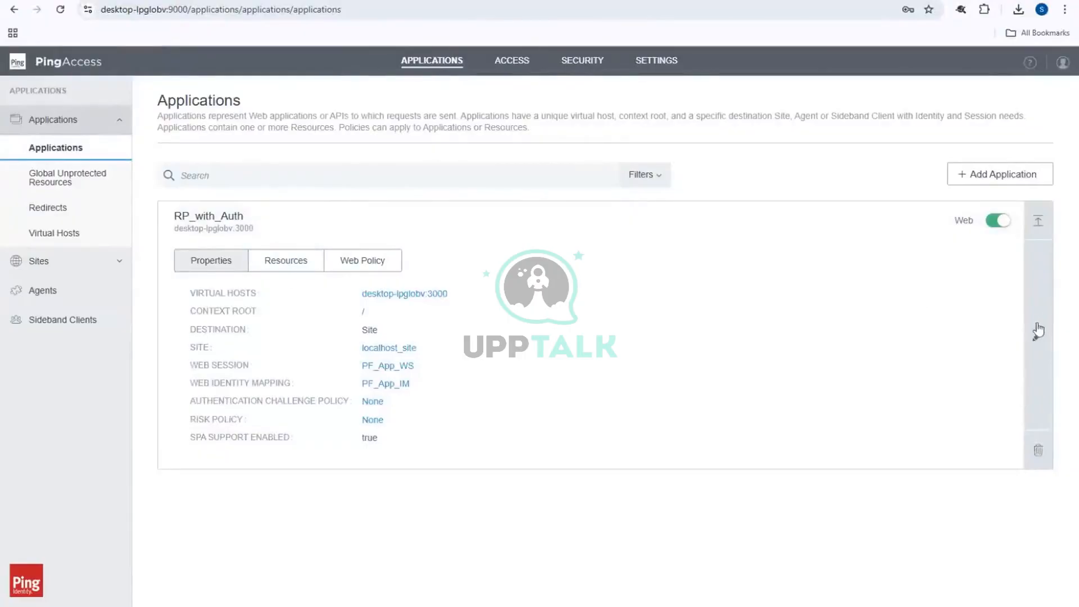
left_click(1038, 335)
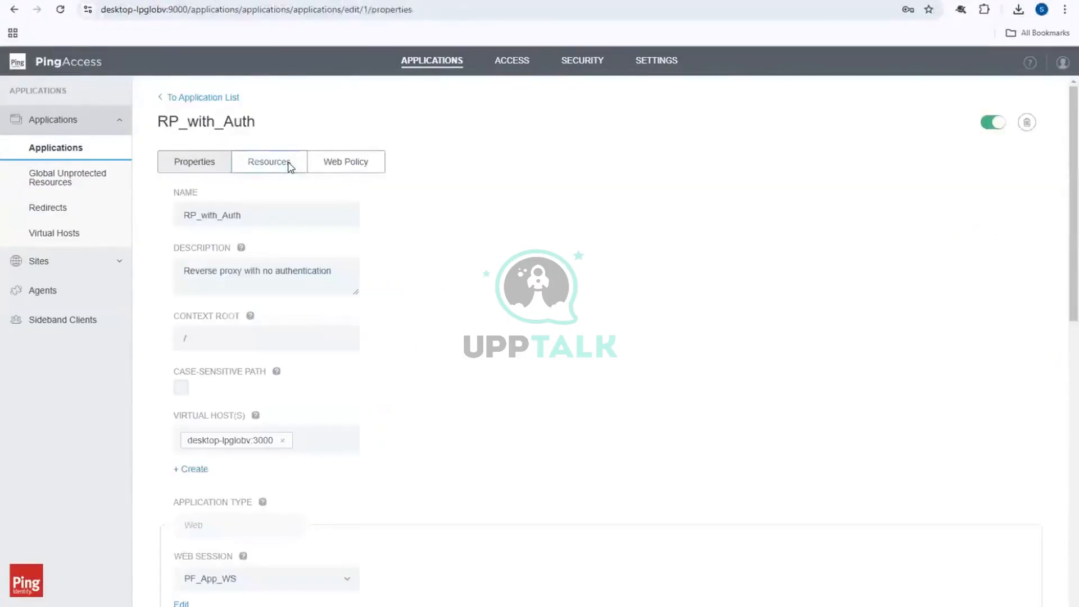
left_click(269, 162)
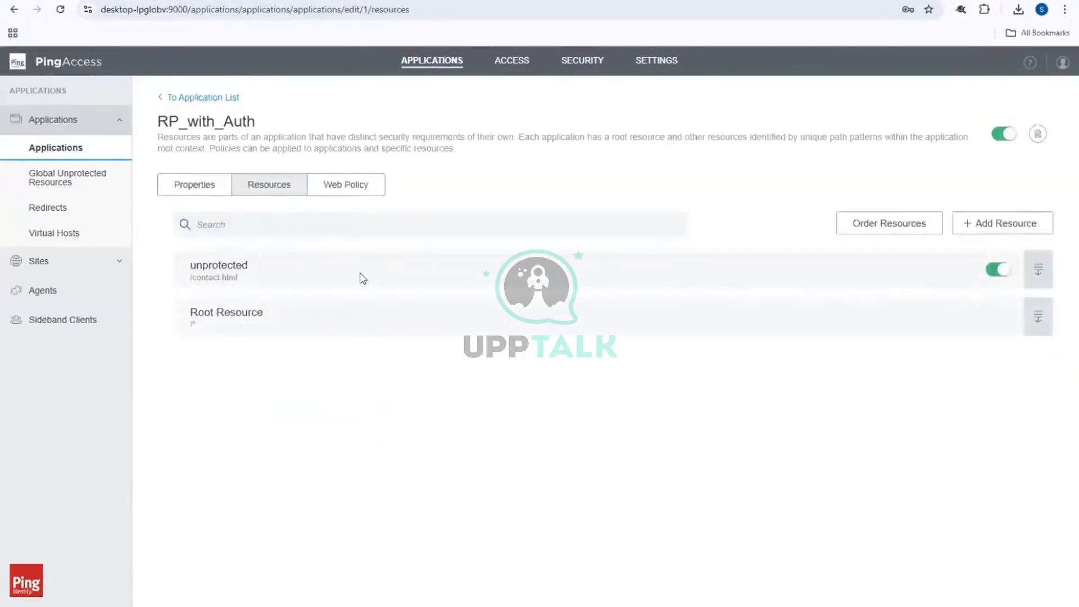
Set the resource authentication of the /contact.html resource to Unprotected and save the resource
left_click(1038, 270)
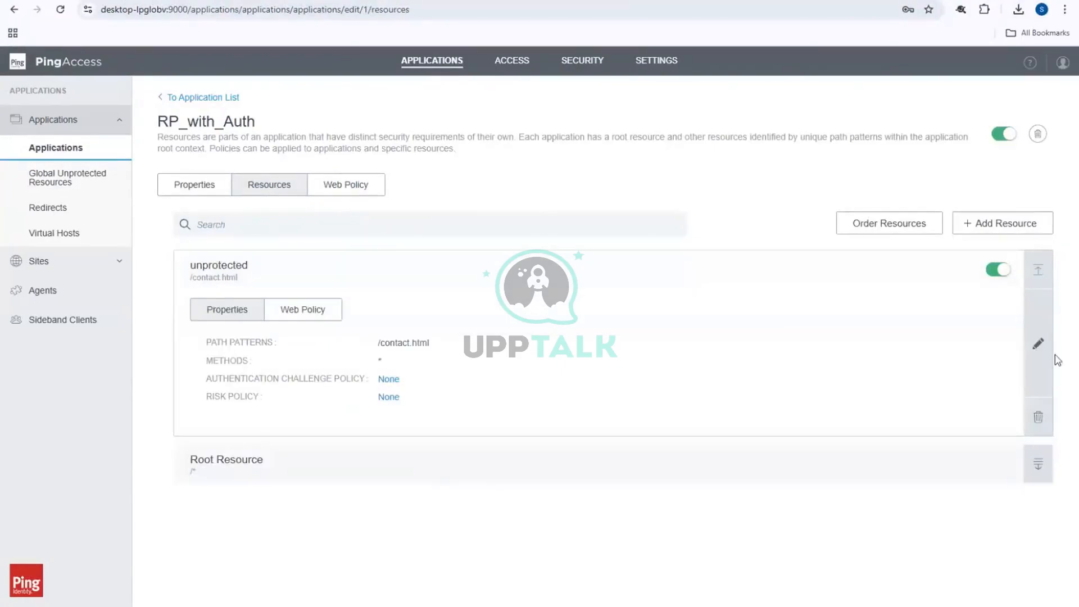
left_click(1038, 348)
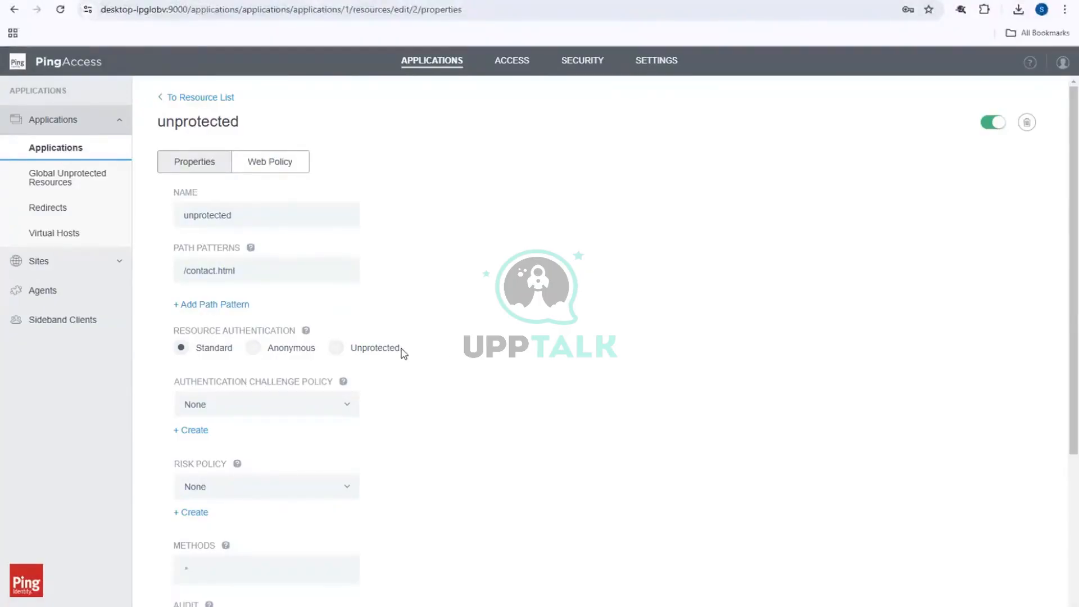
left_click(381, 351)
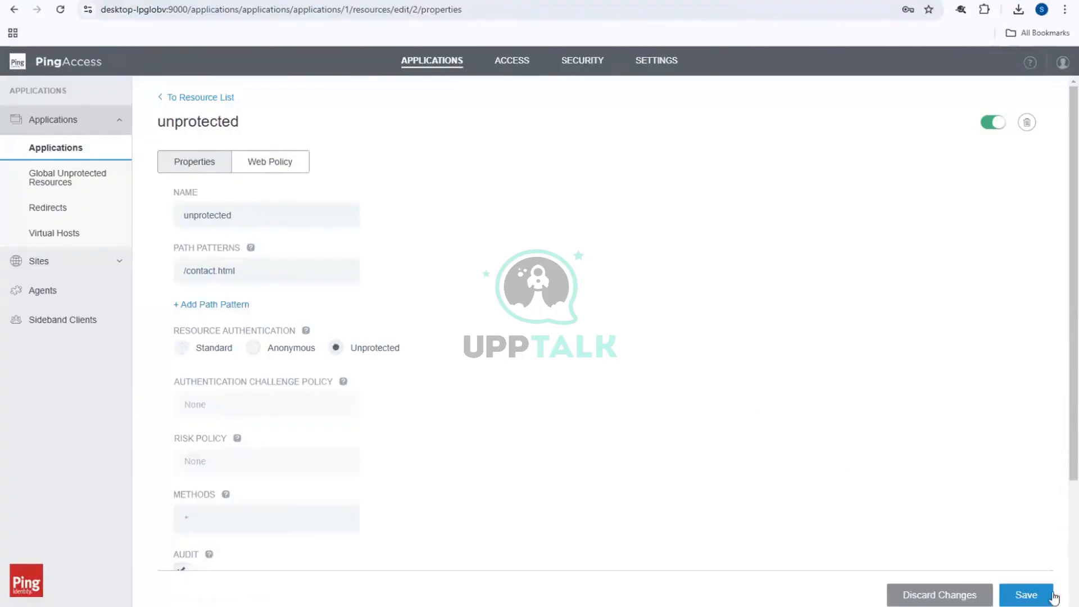
left_click(1022, 595)
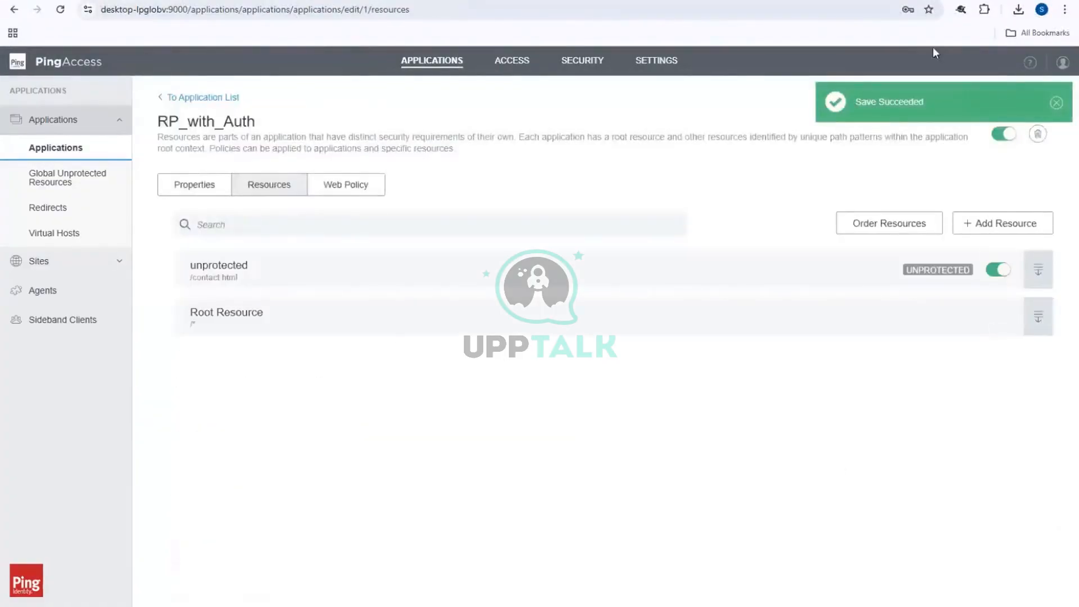
left_click(1064, 9)
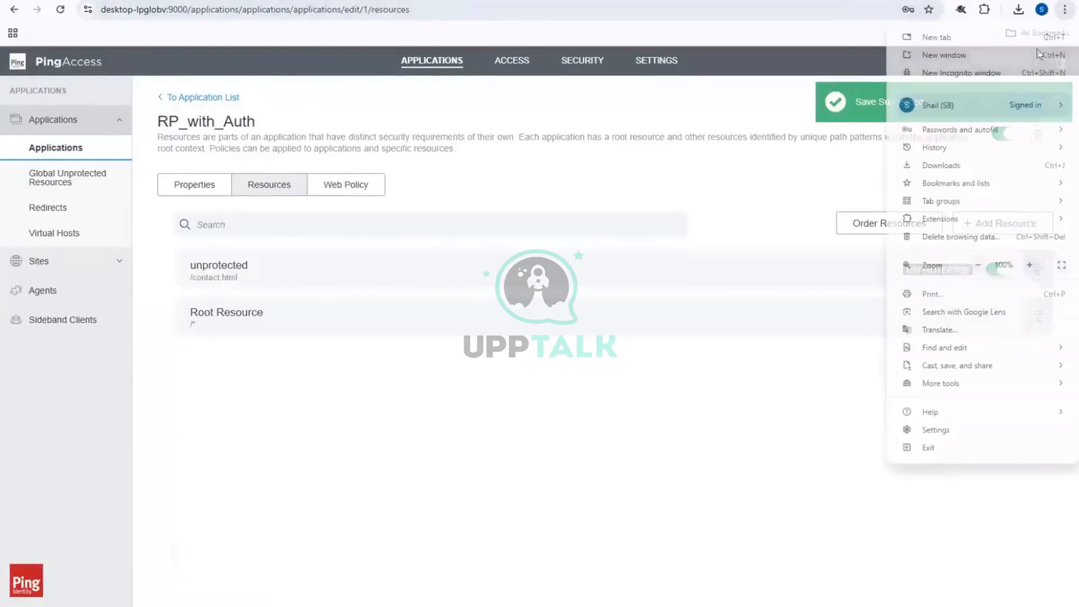
left_click(947, 76)
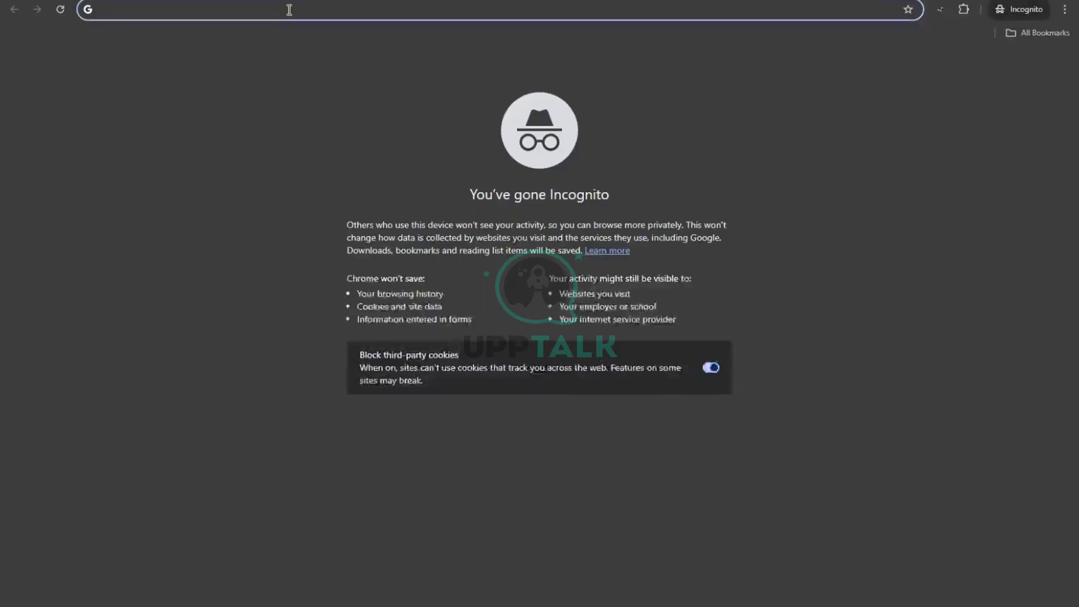
type("https://desktop-lpglobv:3000/contact.html")
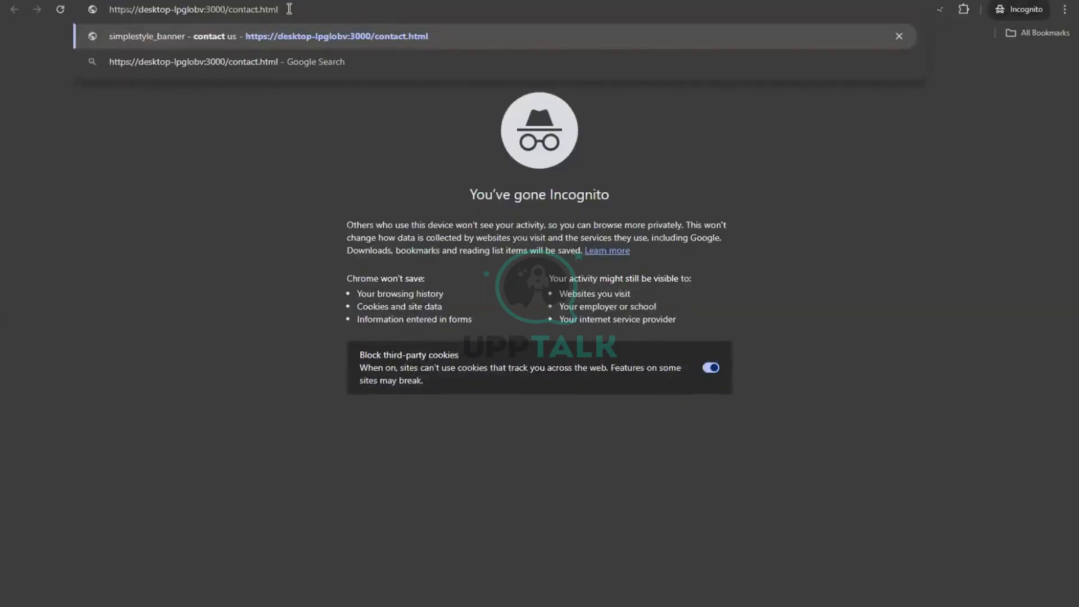
key("Return")
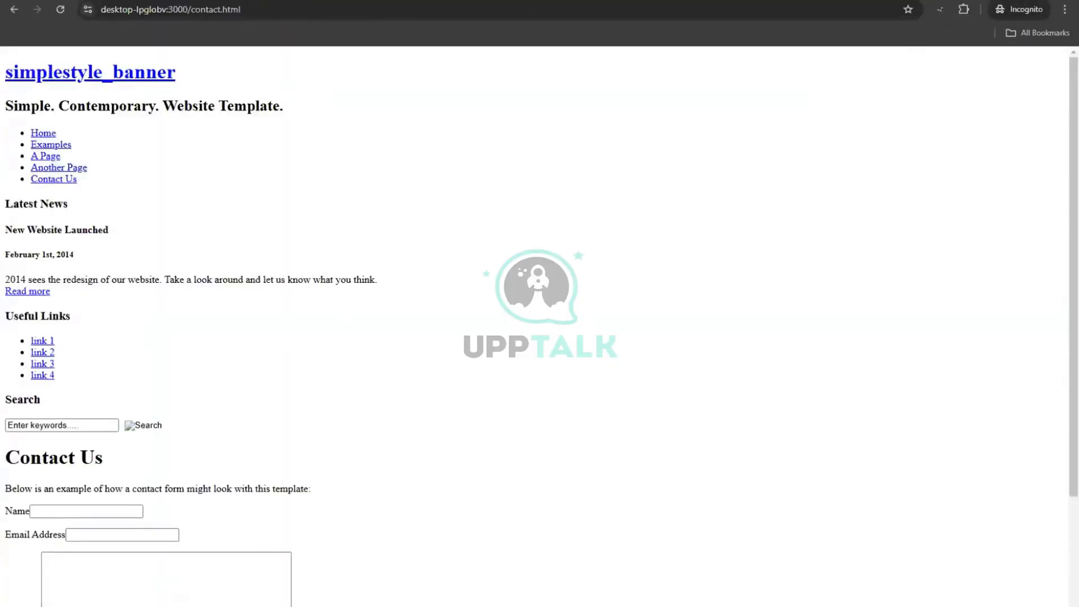
Return to the PingAccess window and examine the properties of RP_with_Auth's Root Resource
key("alt+Tab")
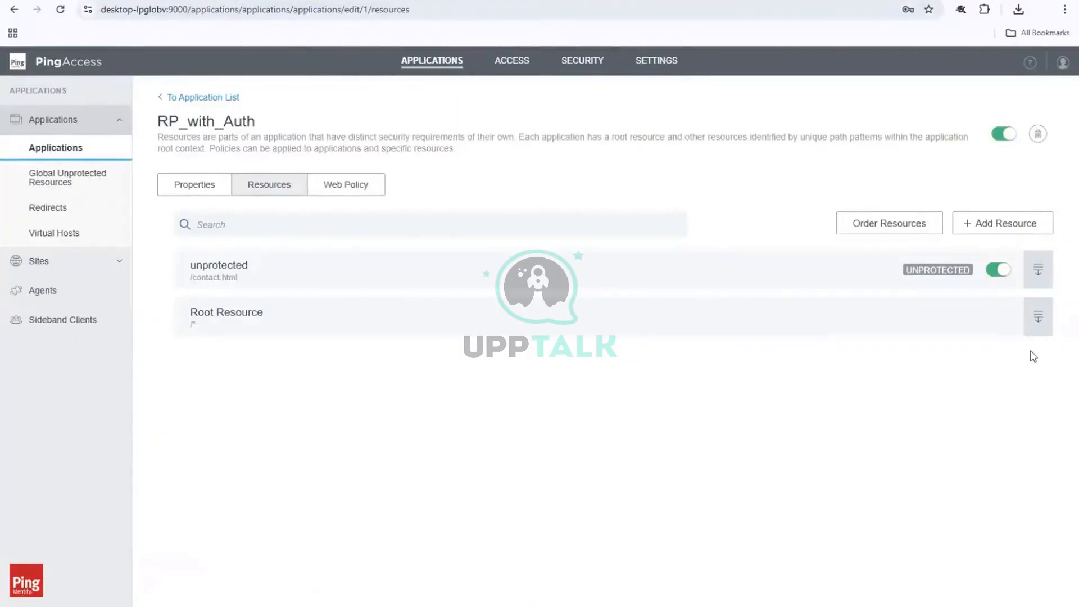
left_click(1035, 316)
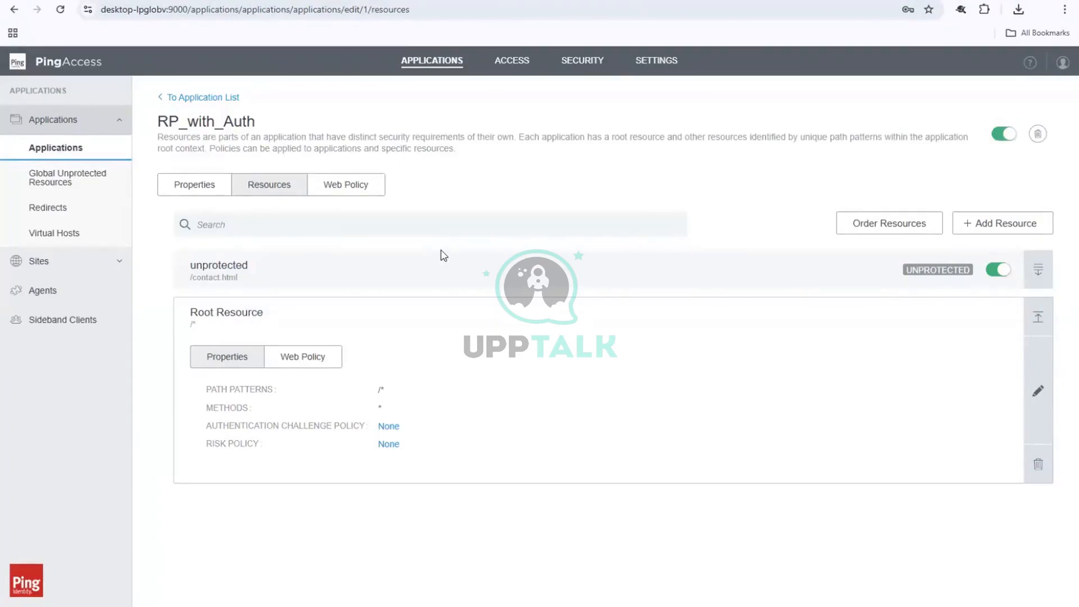
Start a new access rule and name it rewrite_URL
left_click(523, 66)
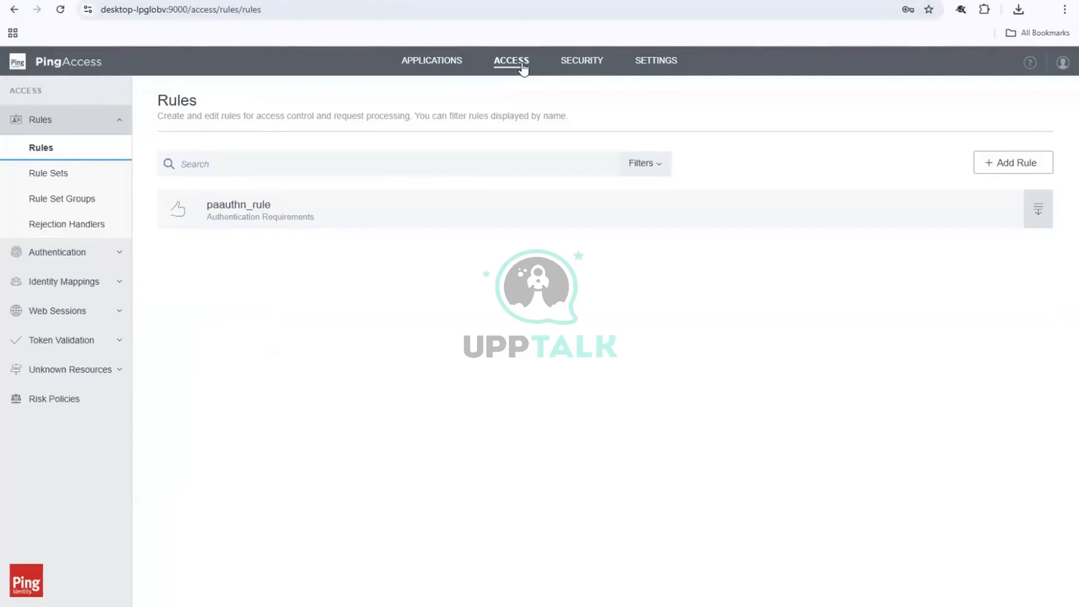
left_click(1003, 163)
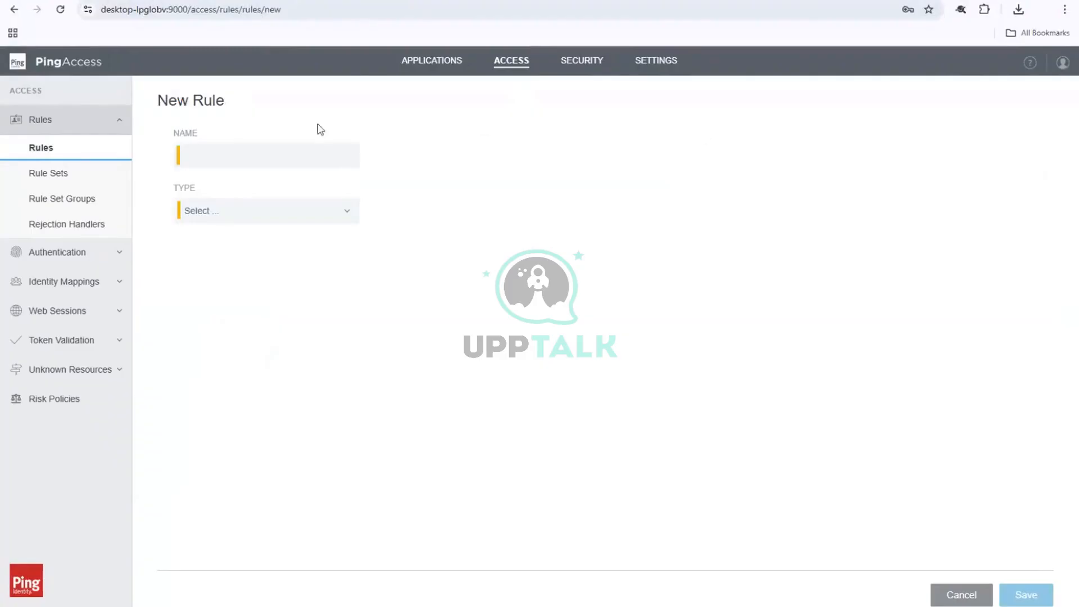
left_click(293, 165)
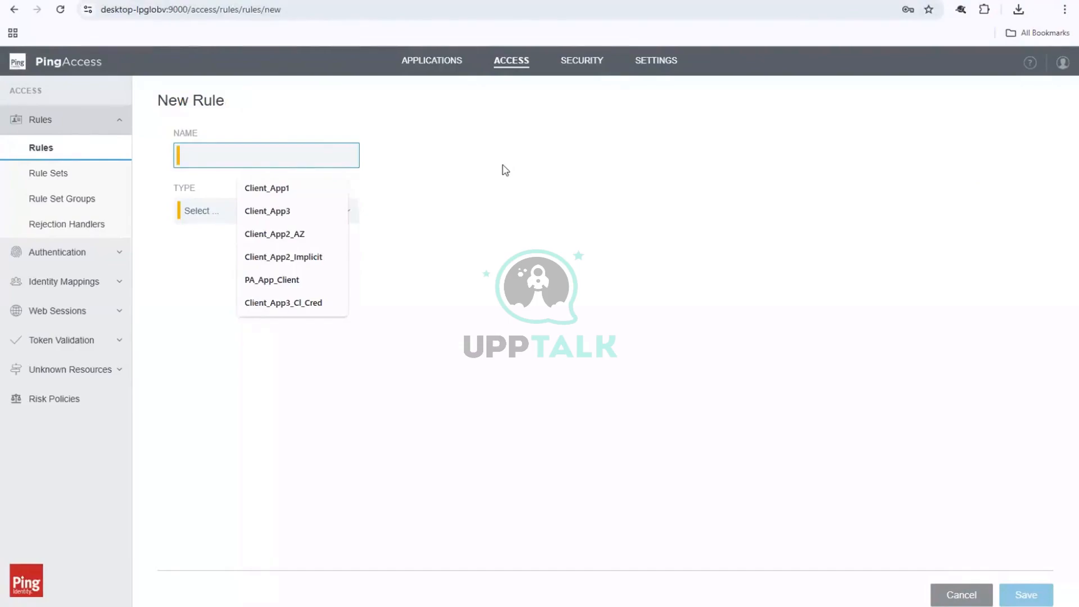
type("r")
key("BackSpace")
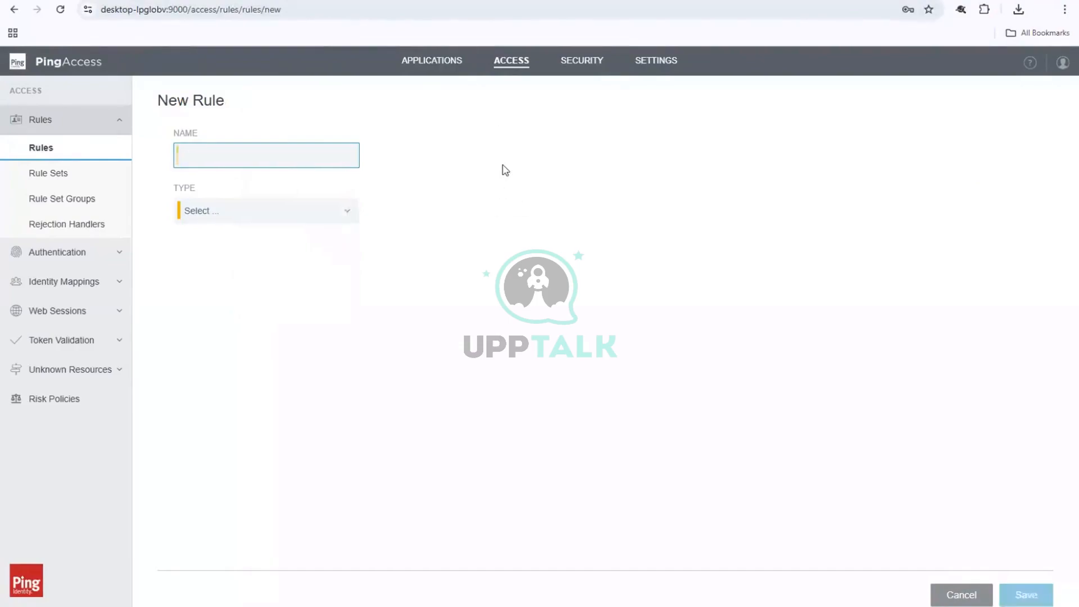
type("redirecrt")
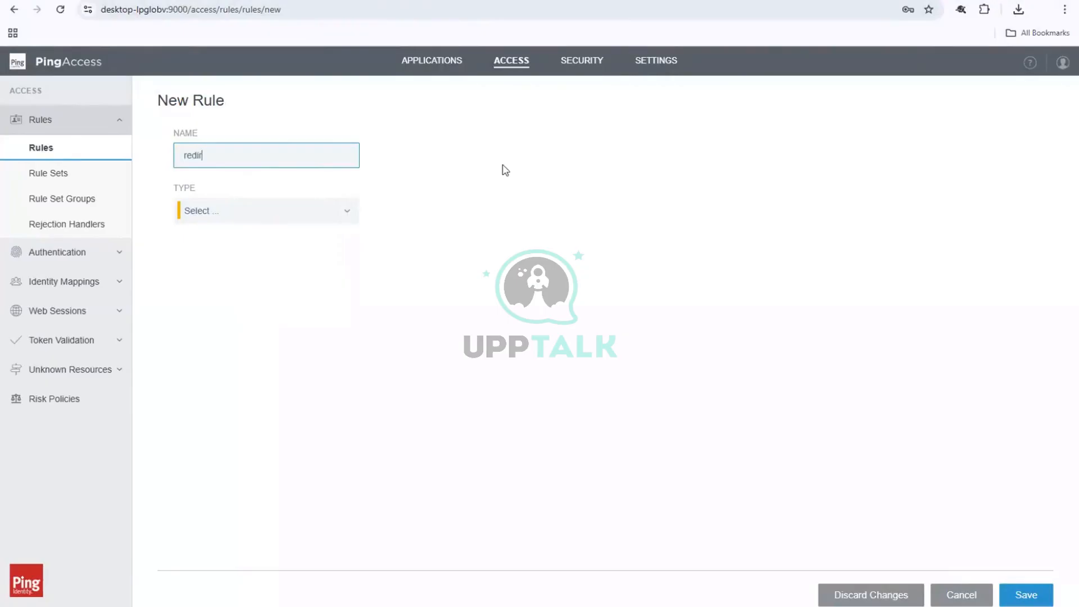
key("BackSpace")
key("BackSpace")
key("BackSpace")
key("BackSpace")
key("BackSpace")
type("write_URL")
Set the new rule's type to the processing rule Rewrite URL
left_click(284, 212)
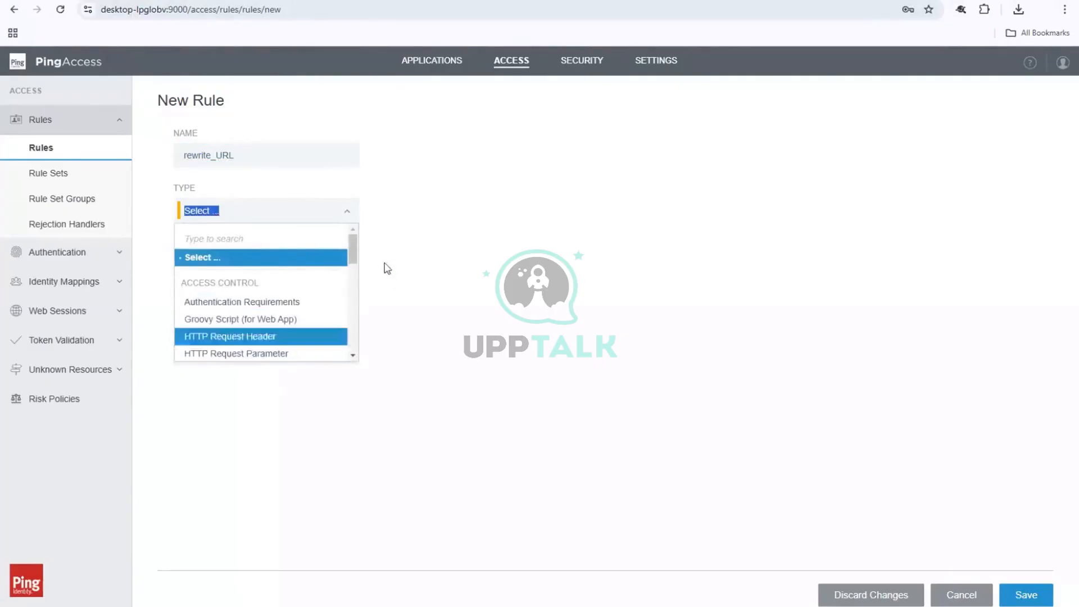
left_click_drag(351, 263, 347, 329)
scroll(347, 328, "up", 1)
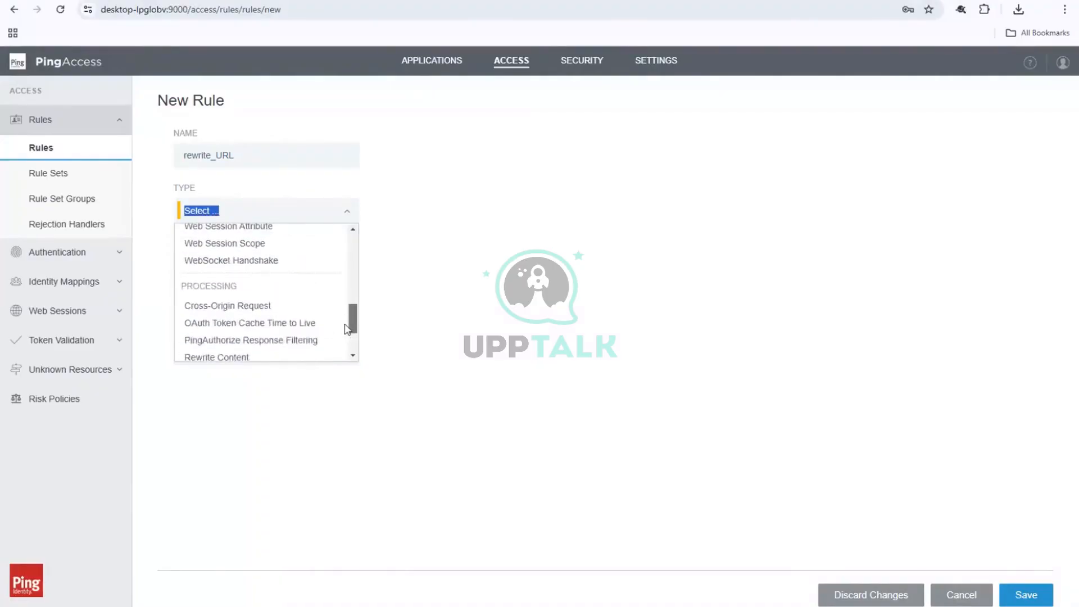
scroll(345, 325, "down", 2)
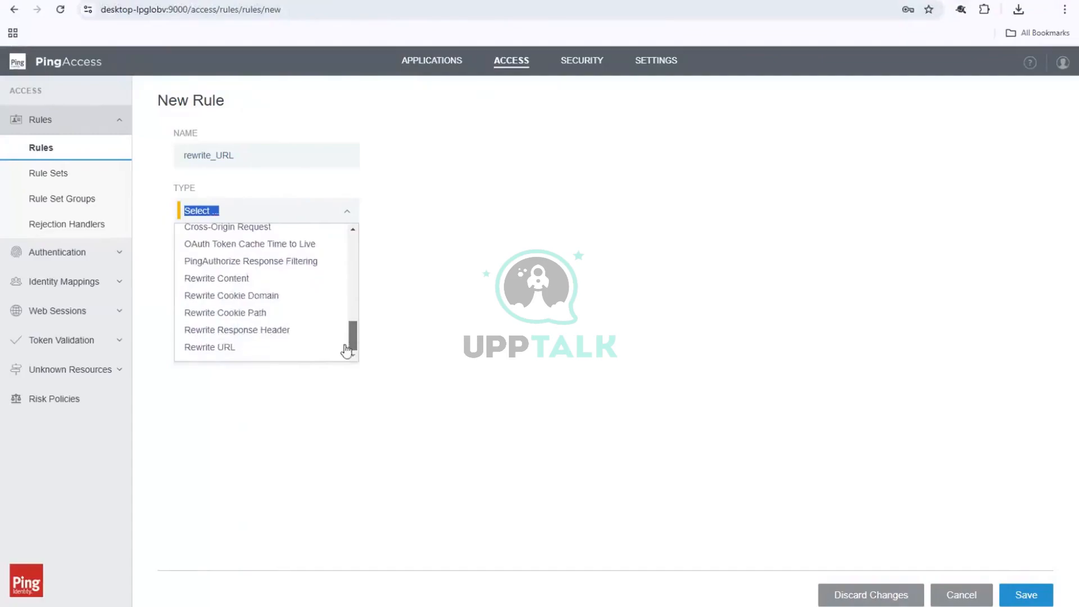
left_click(276, 349)
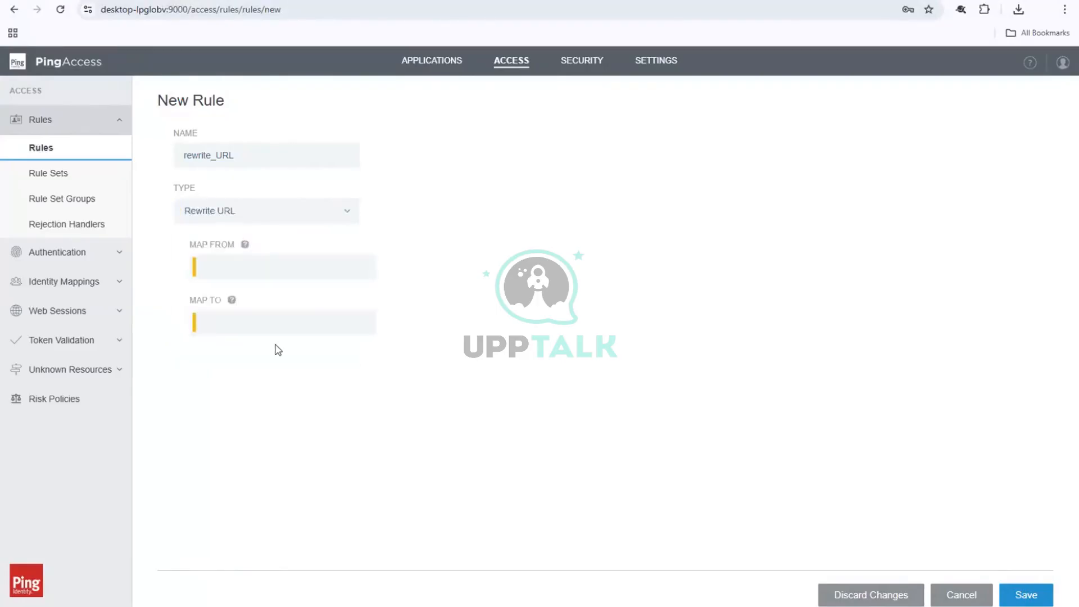
Fill in the rewrite mapping from /* to /index.html
left_click(230, 265)
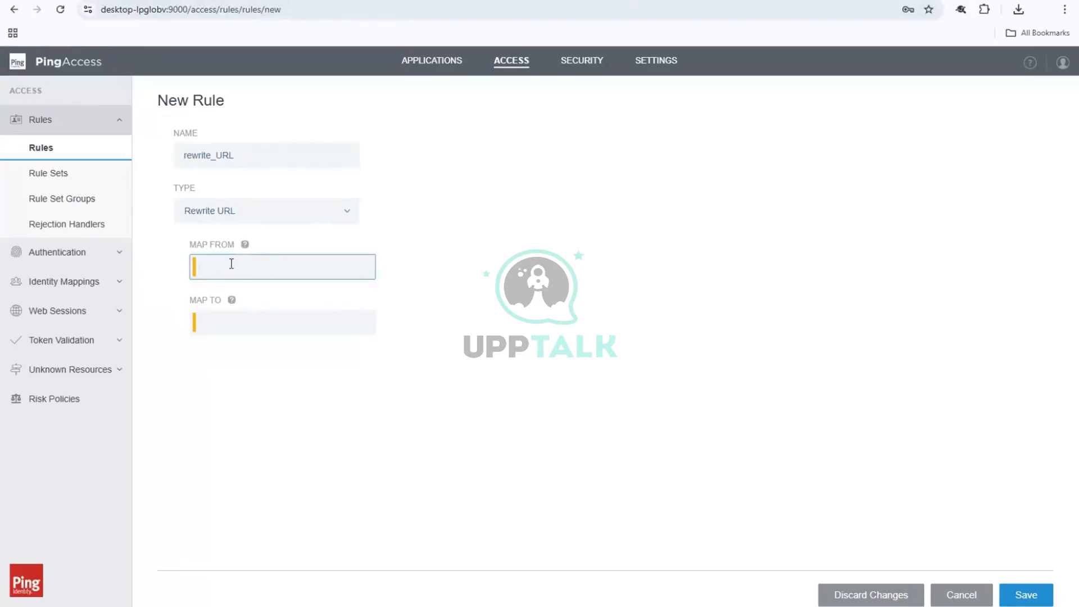
type("/*")
left_click(231, 319)
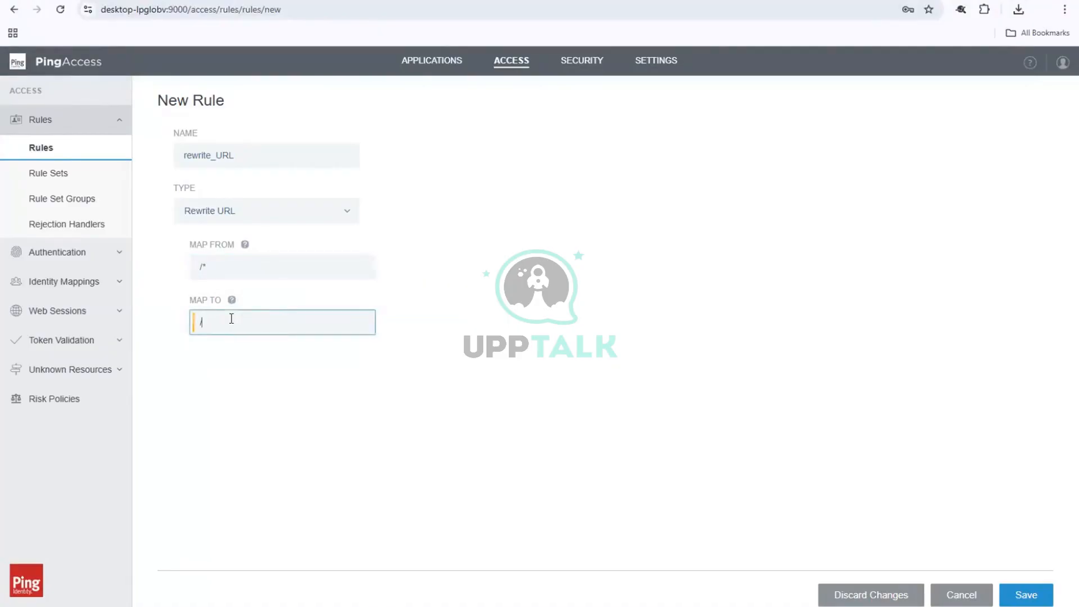
type("/index.html")
Change the rule's Map From value to abc.html and remove the leading slash from Map To, leaving index.html
left_click(215, 271)
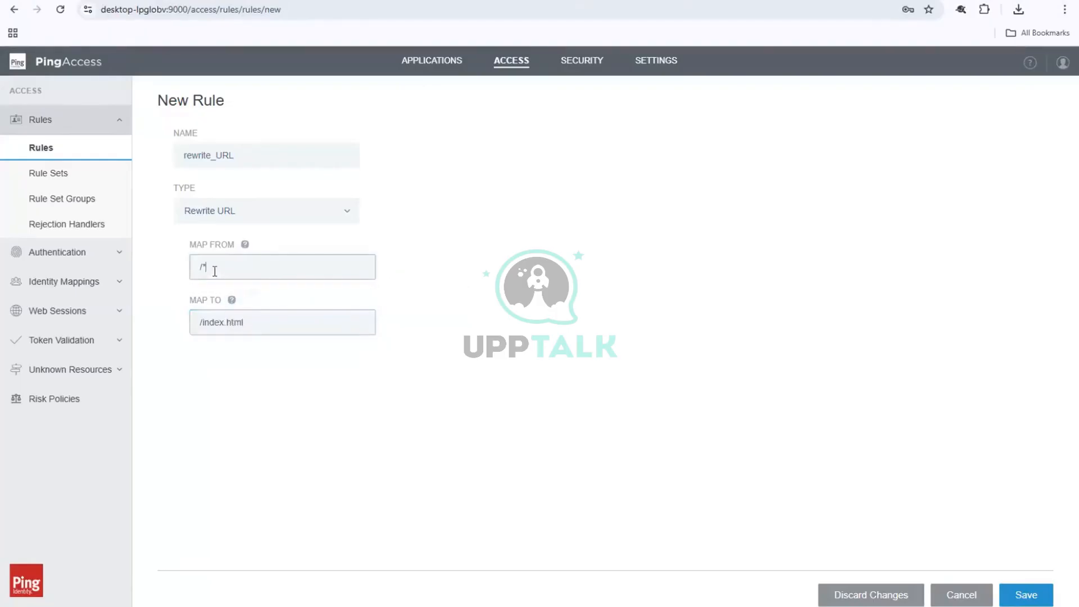
type("/abc")
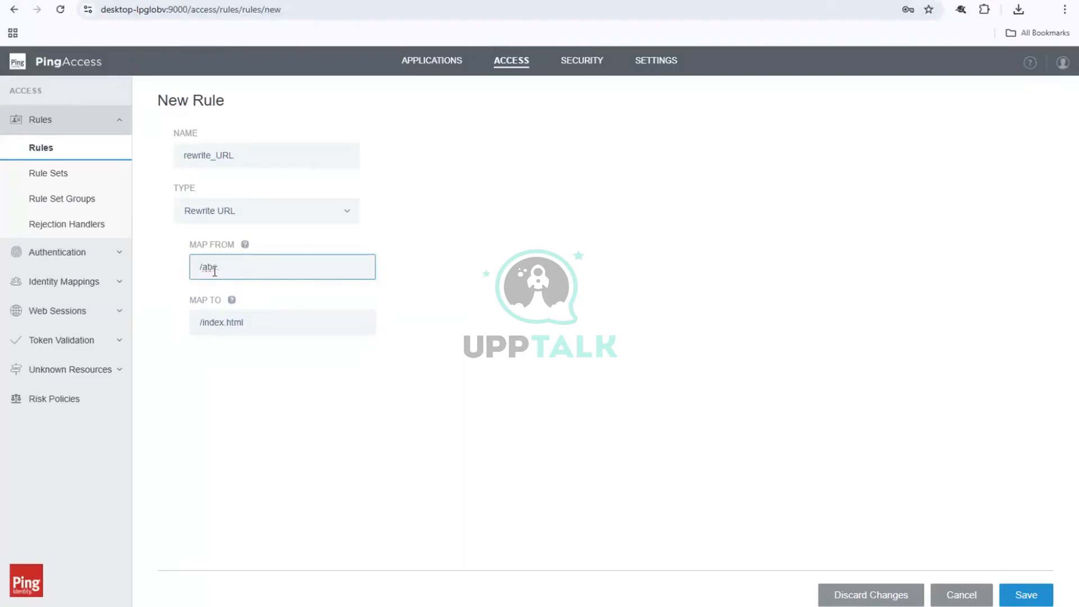
type(".html")
key("Home")
key("Delete")
left_click(203, 322)
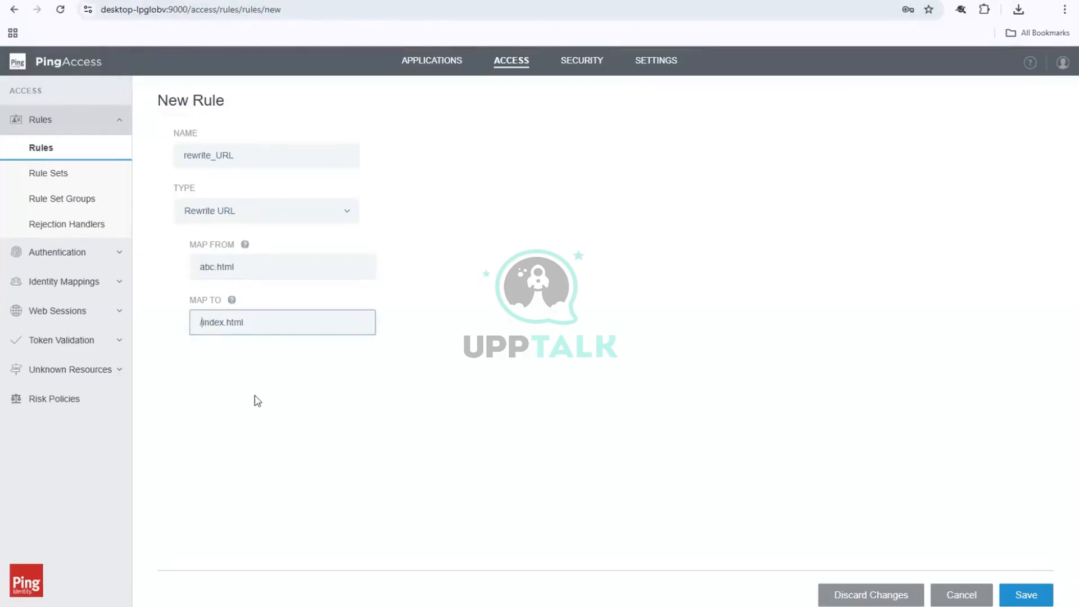
key("BackSpace")
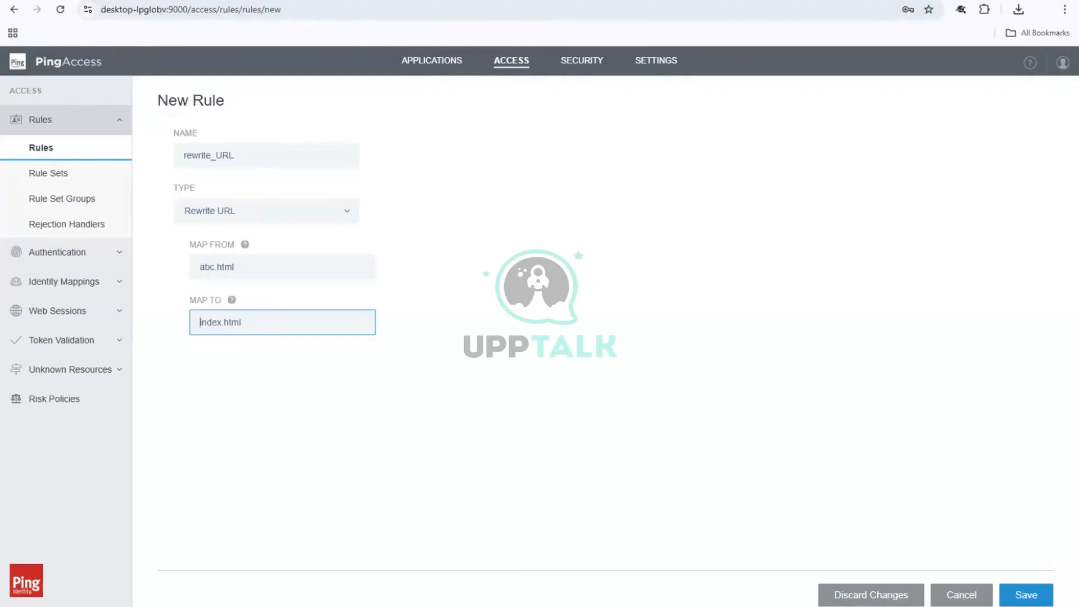
Switch to the Notepad++ notes and add the line "Authentication - /index.html or /abc.html" below the cookie notes
mouse_move(297, 606)
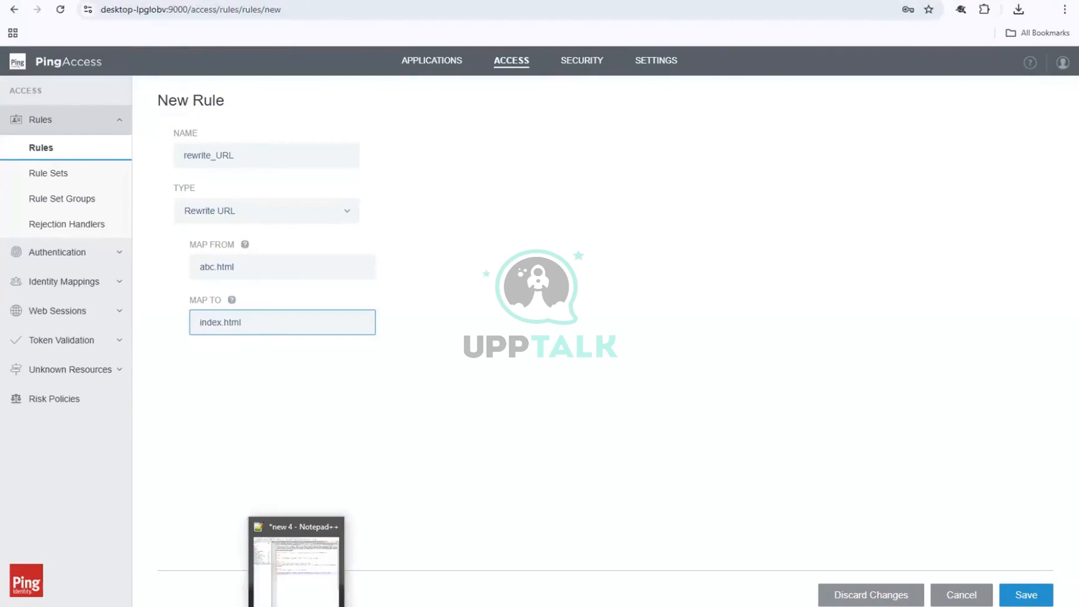
left_click(297, 606)
key("Return")
key("Return")
key("Return")
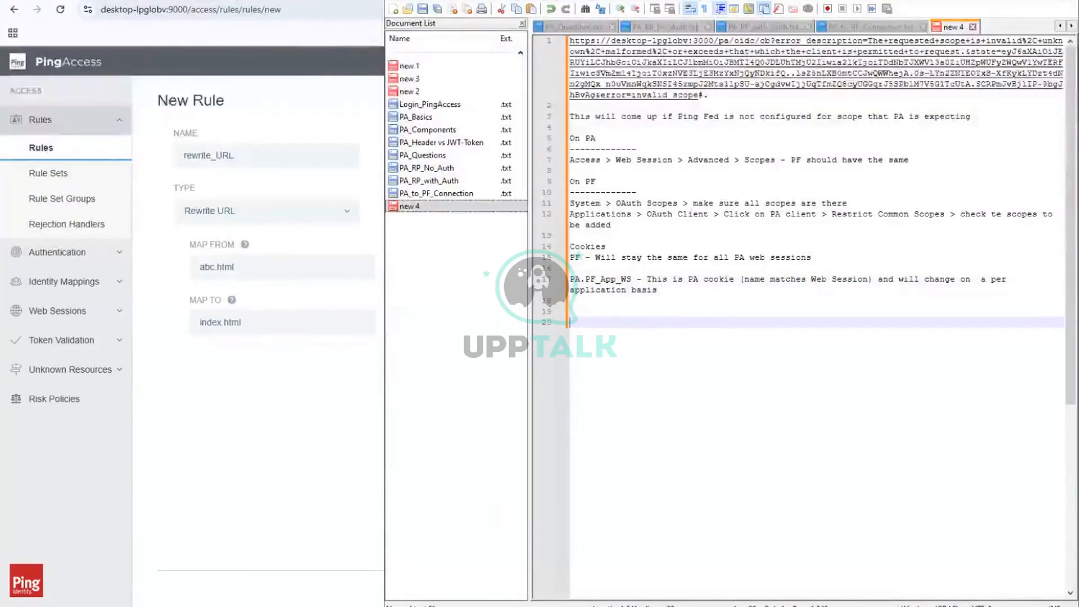
type("Auth")
type("entica")
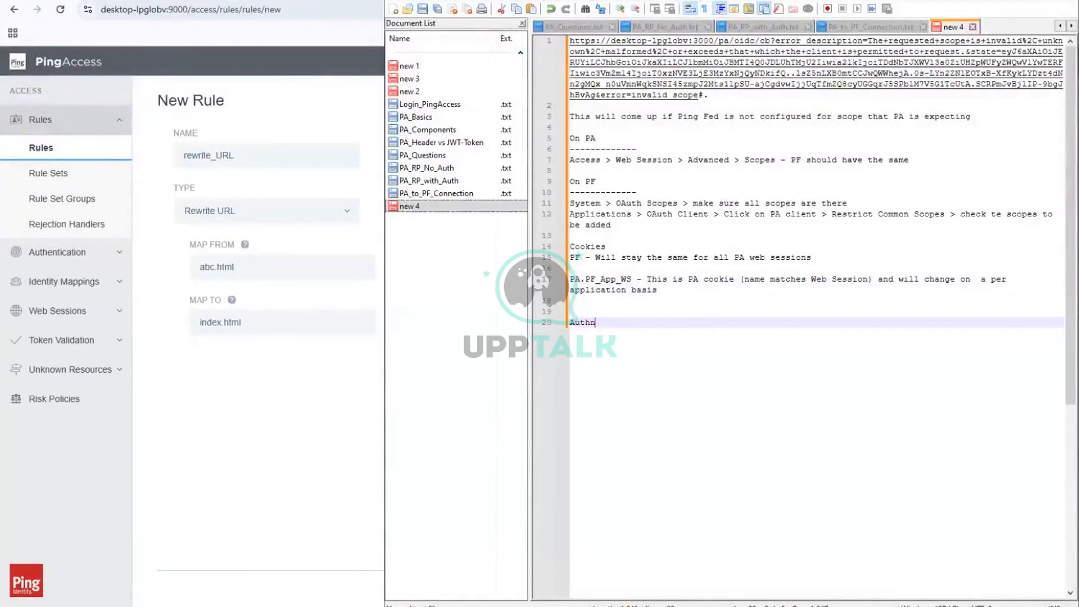
type("tio")
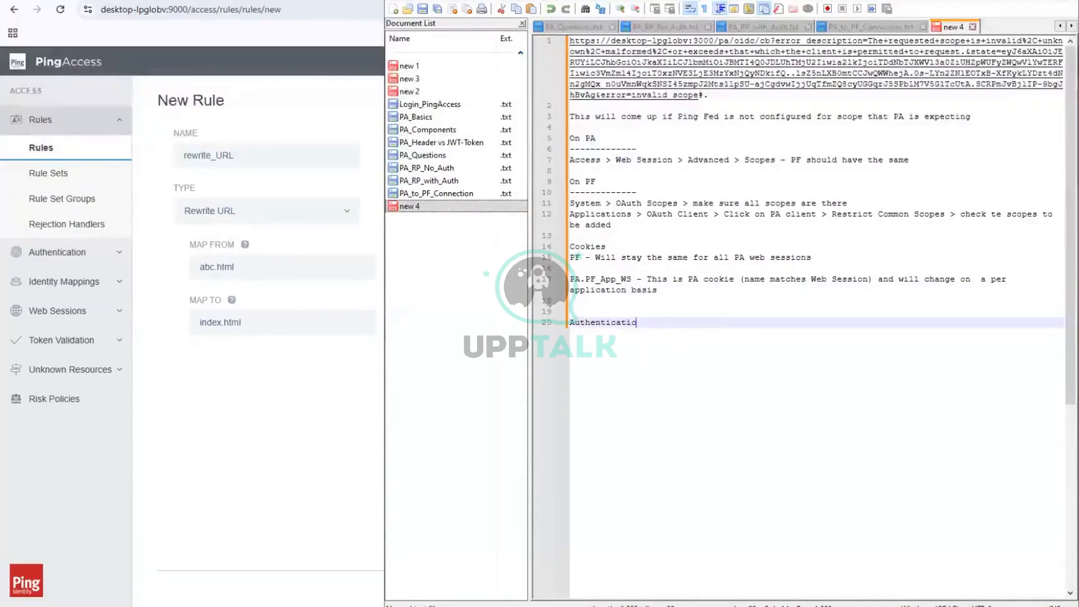
type("n - /")
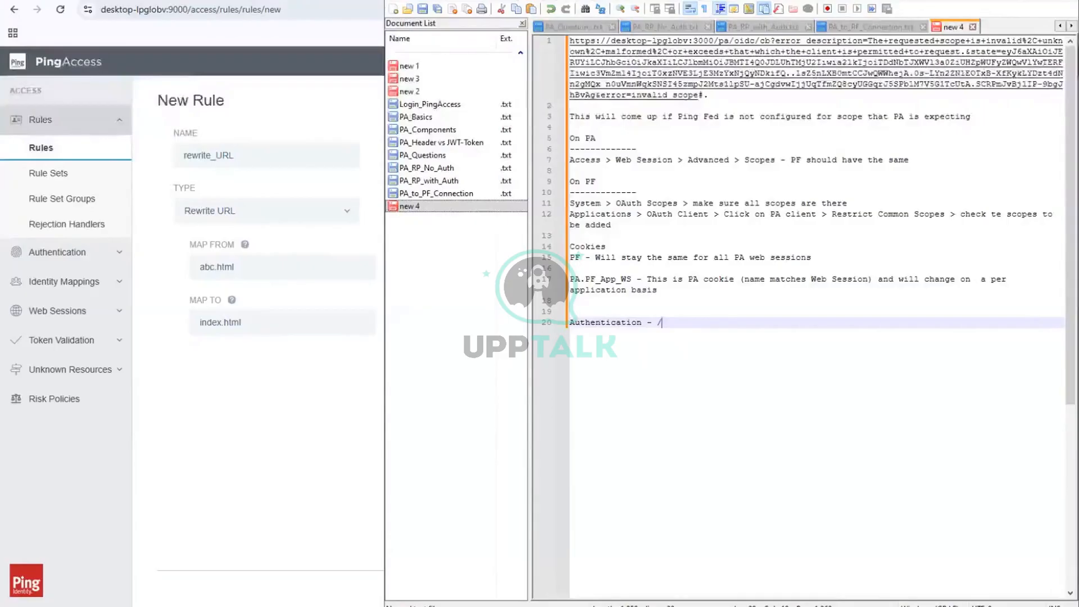
type("index")
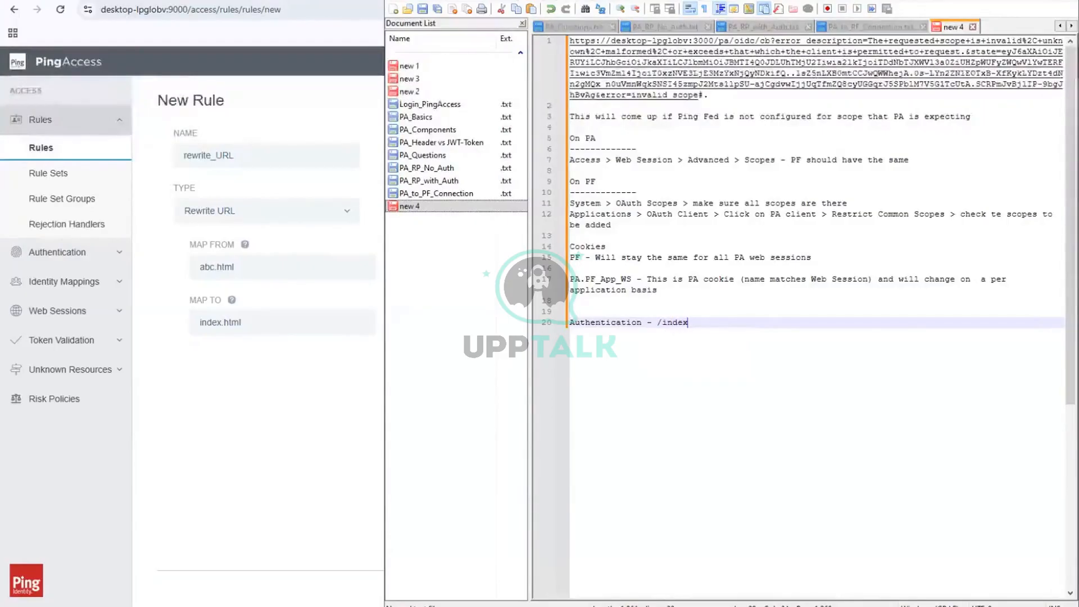
type(".html or /abc.html")
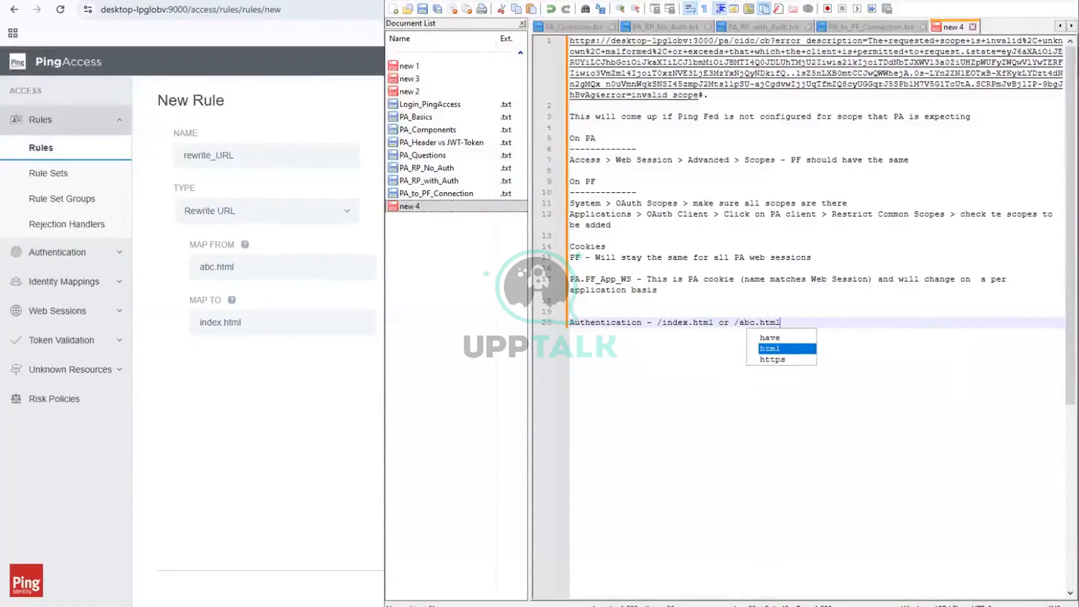
key("Escape")
Add the line "User will go to /abc.html" below the authentication line, separated by a blank line
key("Return")
key("Return")
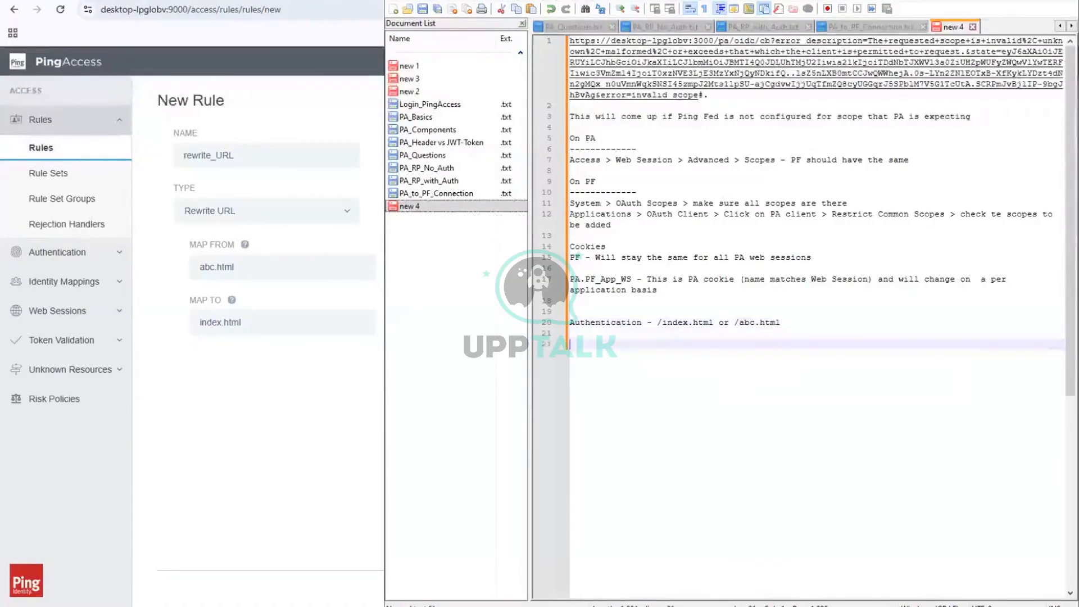
type("User ")
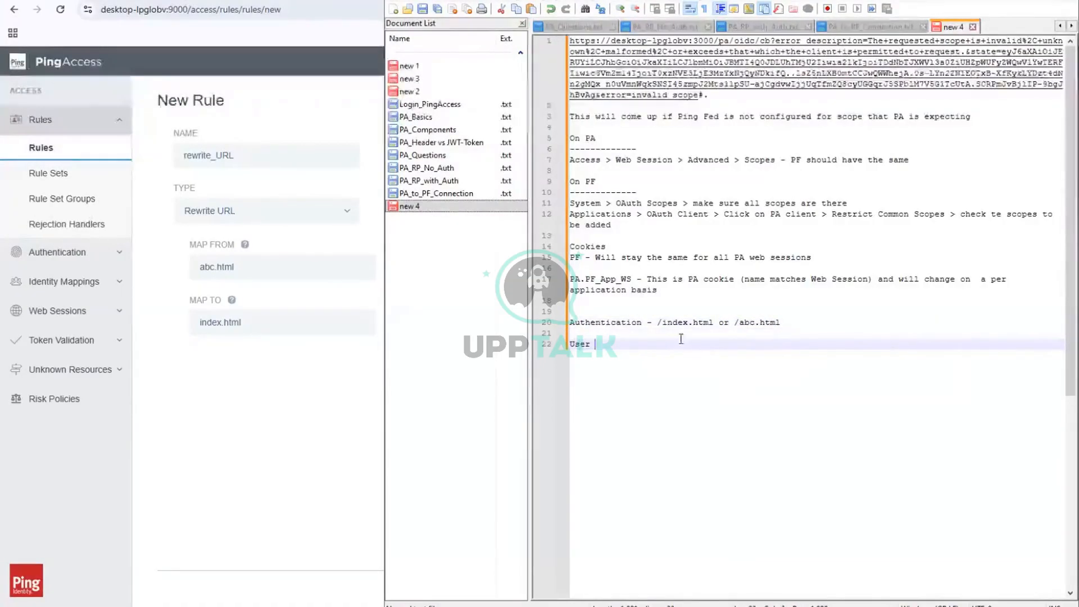
type("will go to /abc.")
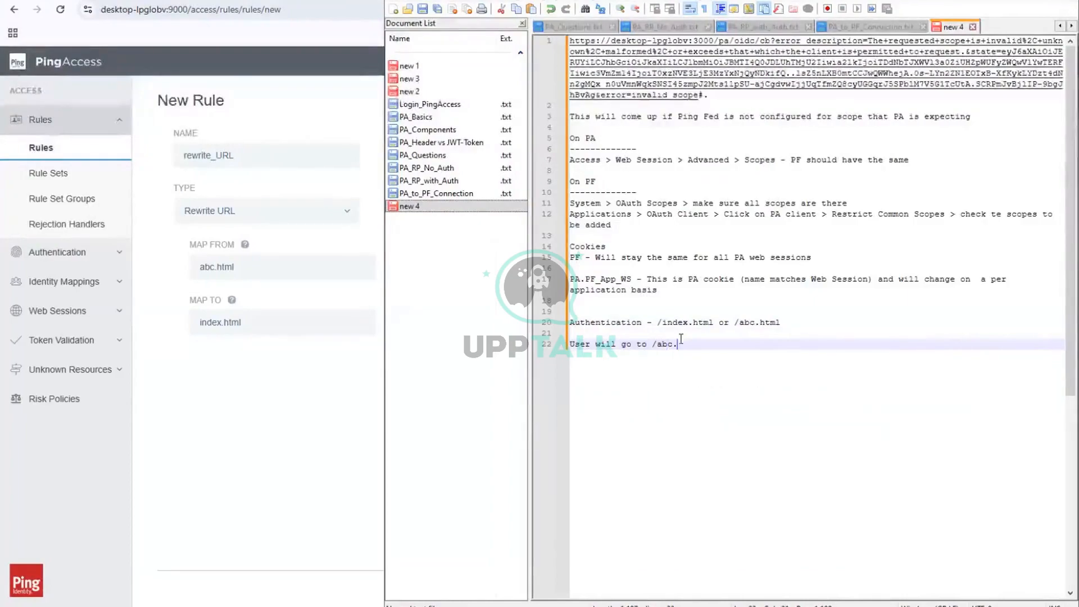
type("html")
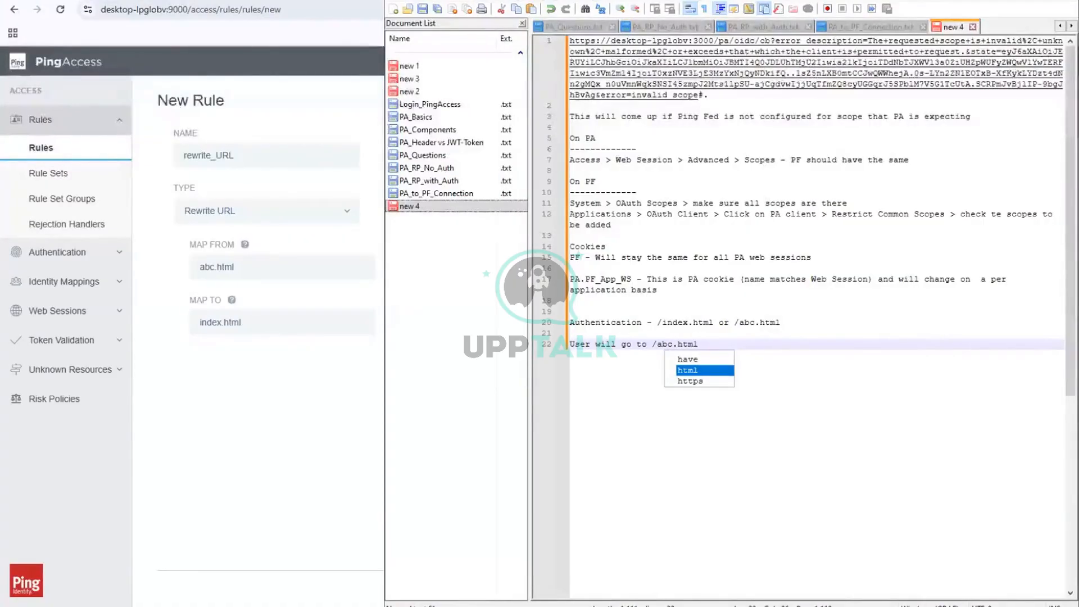
key("Return")
Add the line "but we want to go to /index.html" below the user line, separated by a blank line
key("Return")
key("Return")
type("bu")
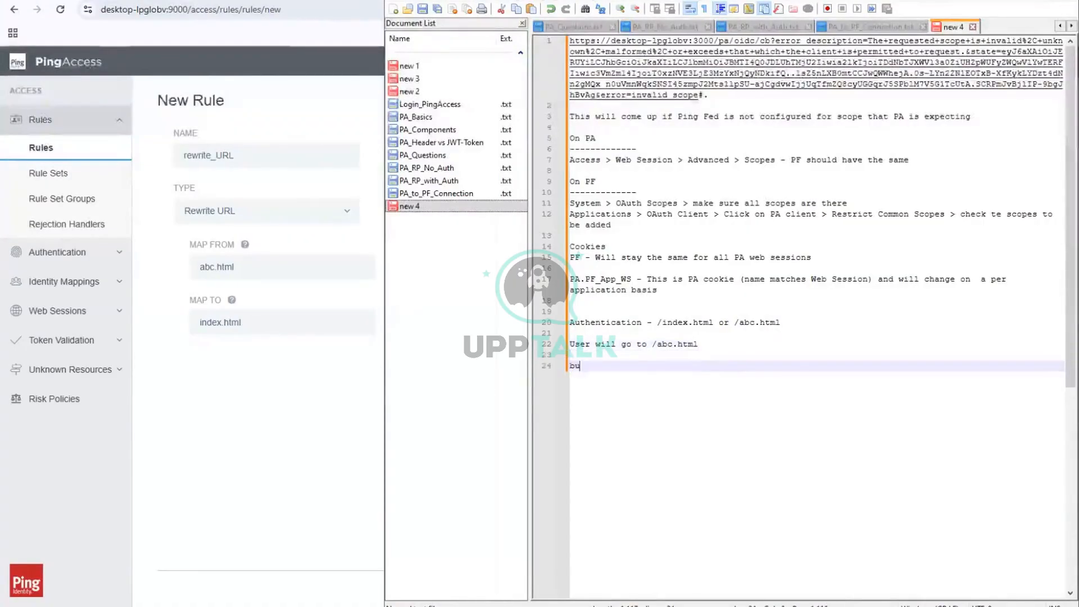
type("t we want to ")
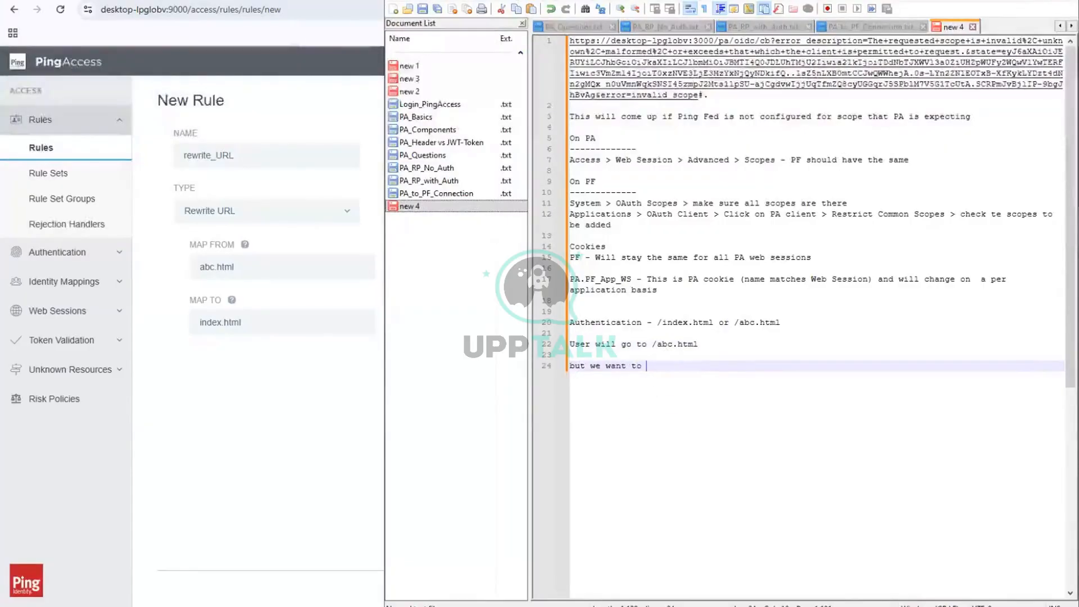
type("go to ")
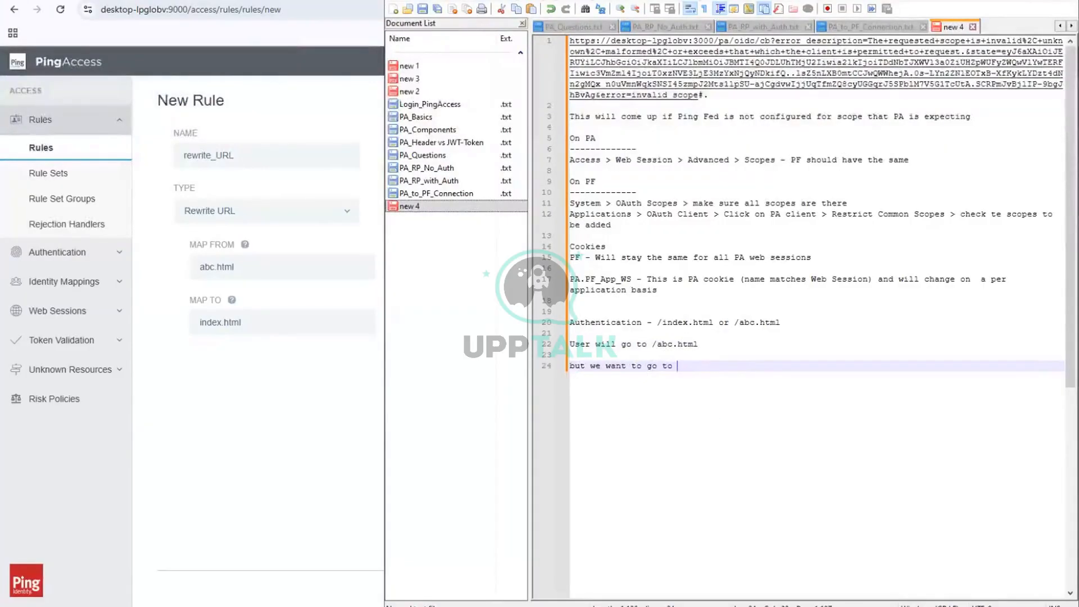
type("/i")
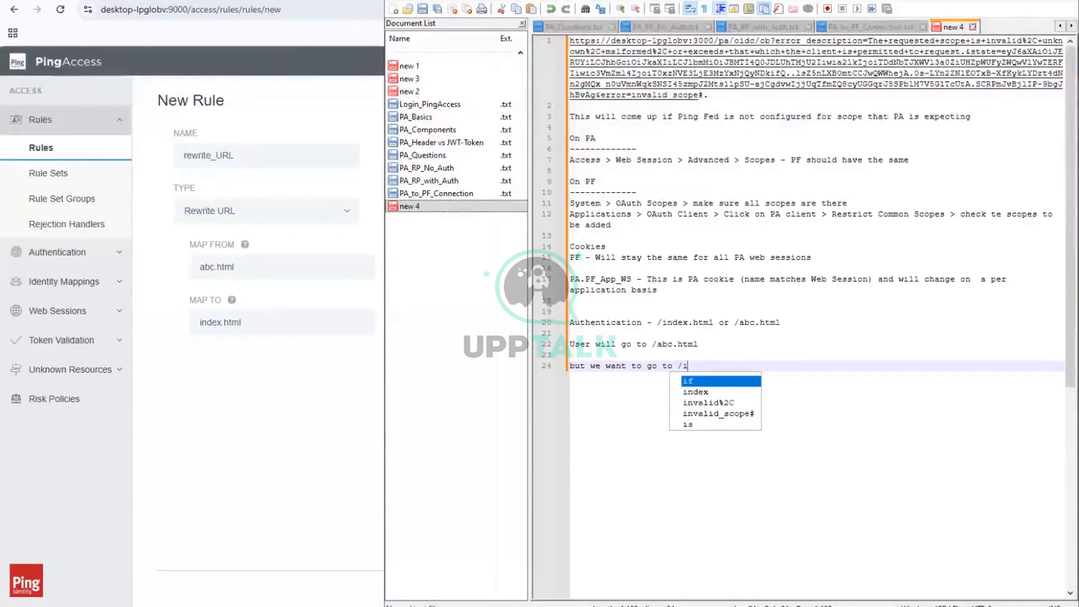
type("ndex")
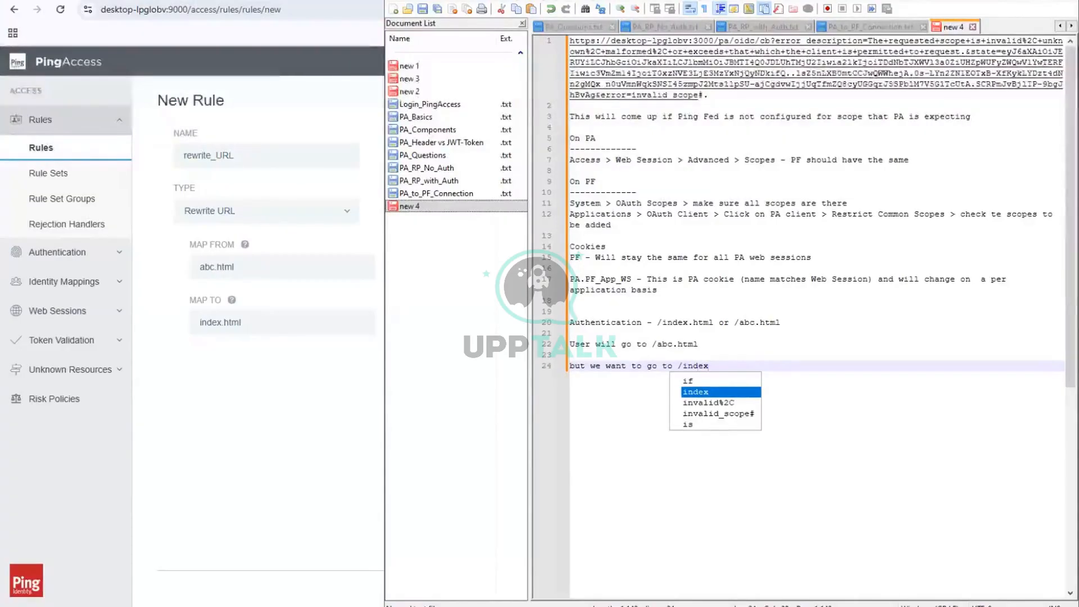
type(".html")
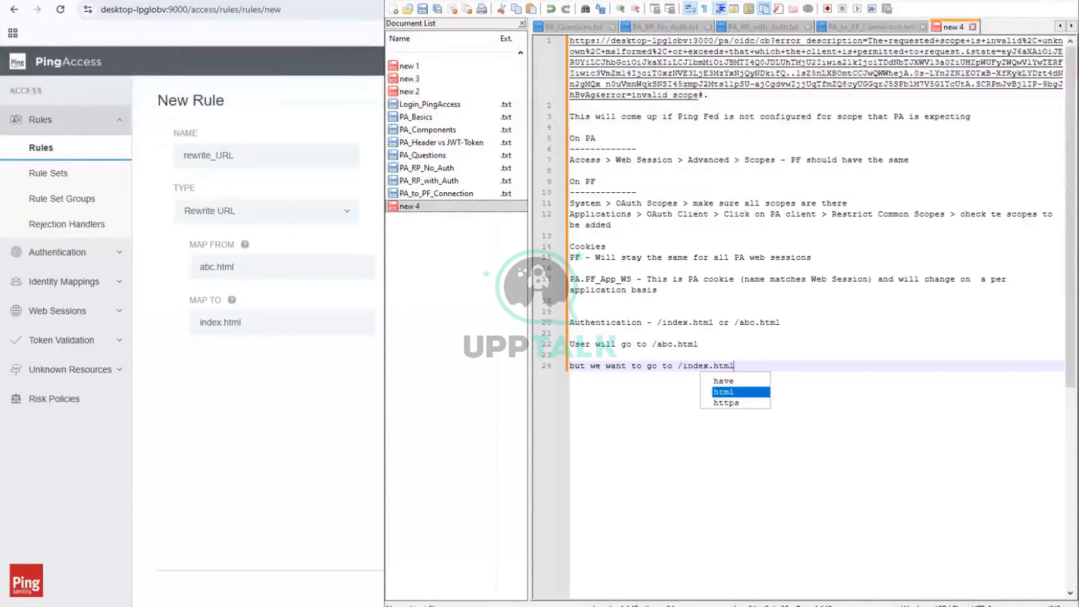
key("Escape")
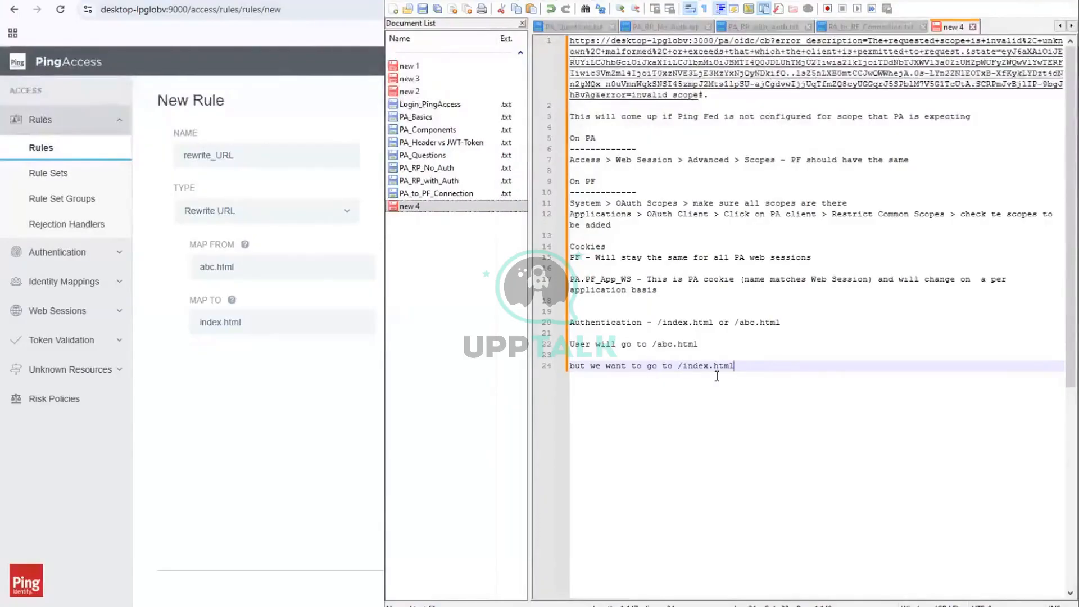
Append the example path "/xyz/new folder/pag2.html" to the line "User will go to /abc.html"
left_click(737, 346)
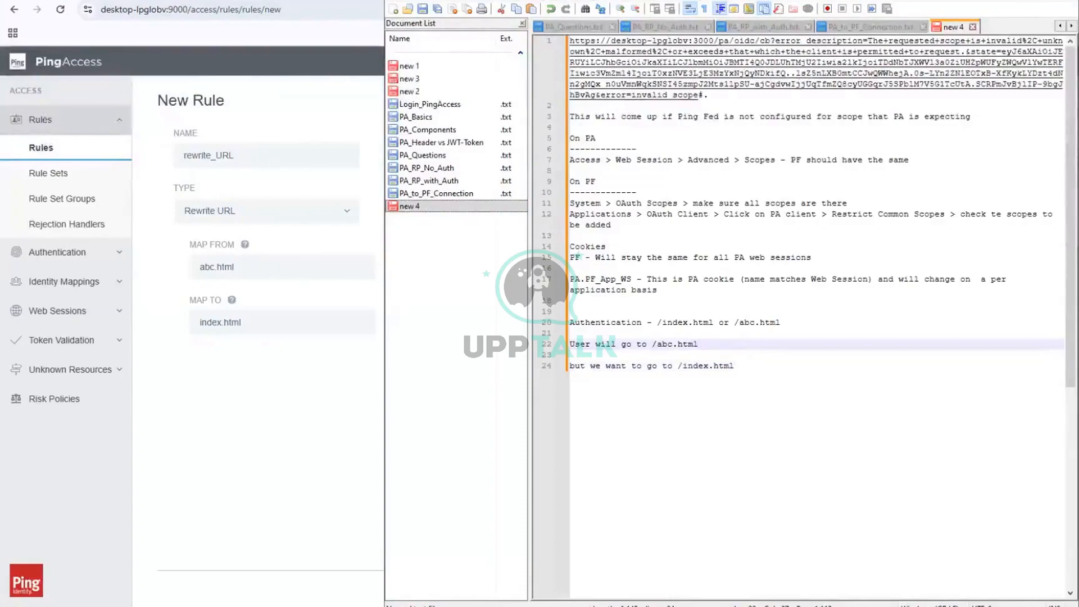
type("/xyz")
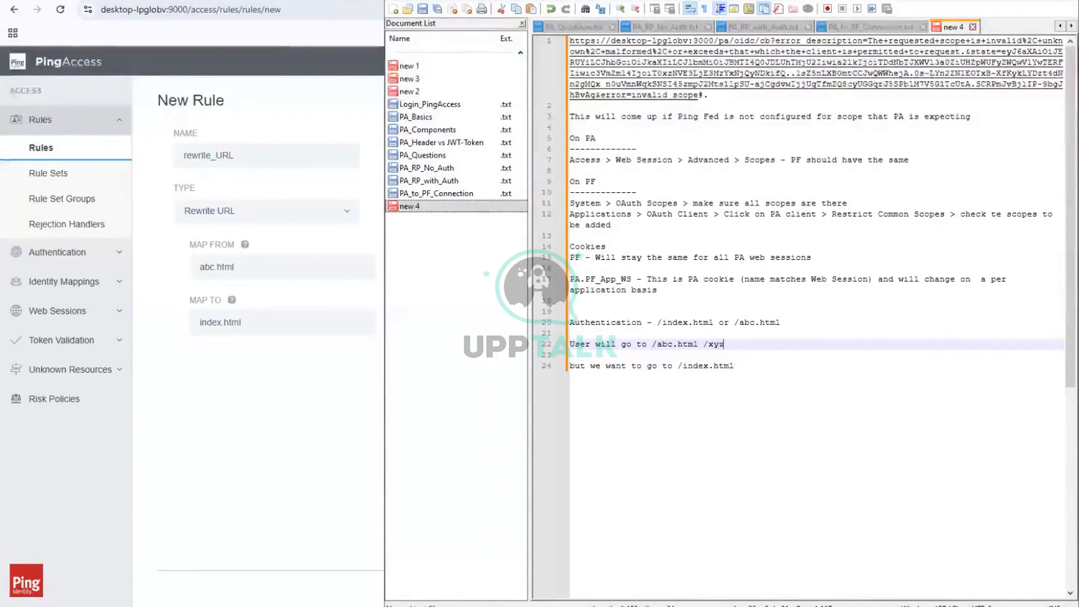
type("/new folder/")
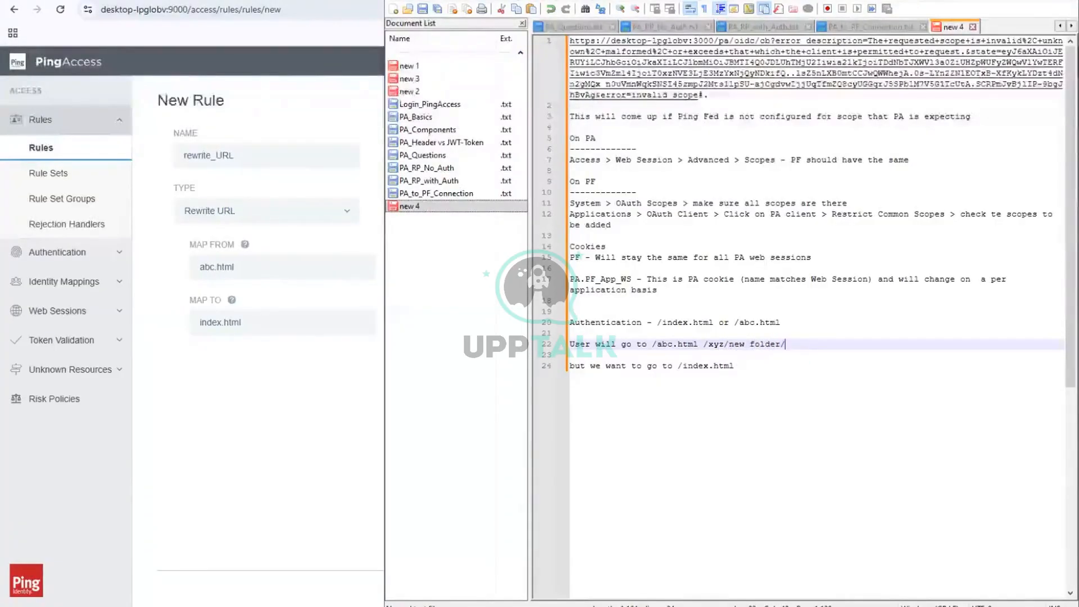
type("pa")
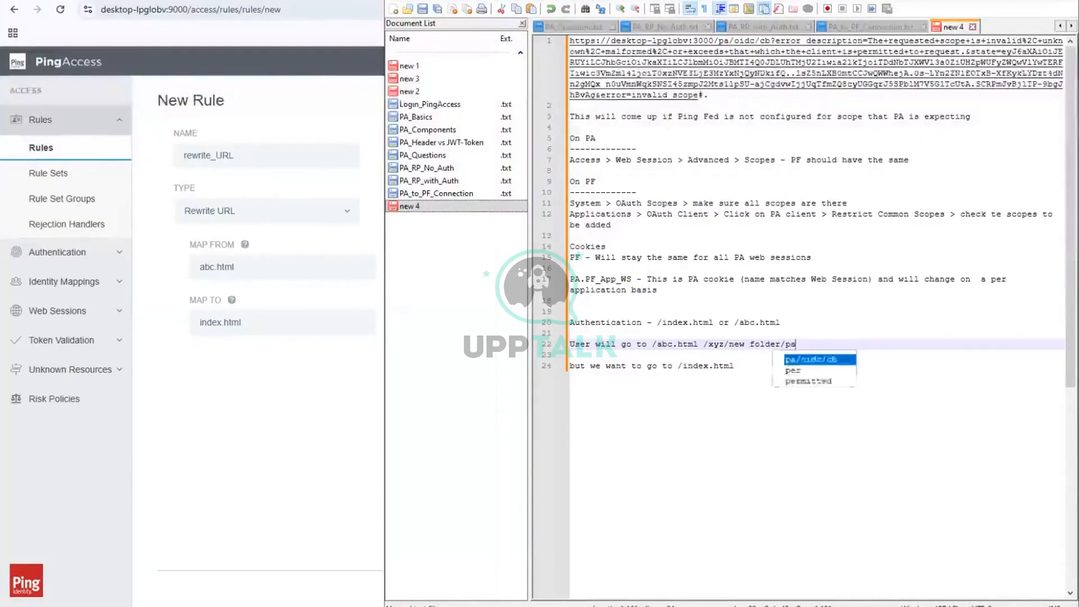
type("g2.html")
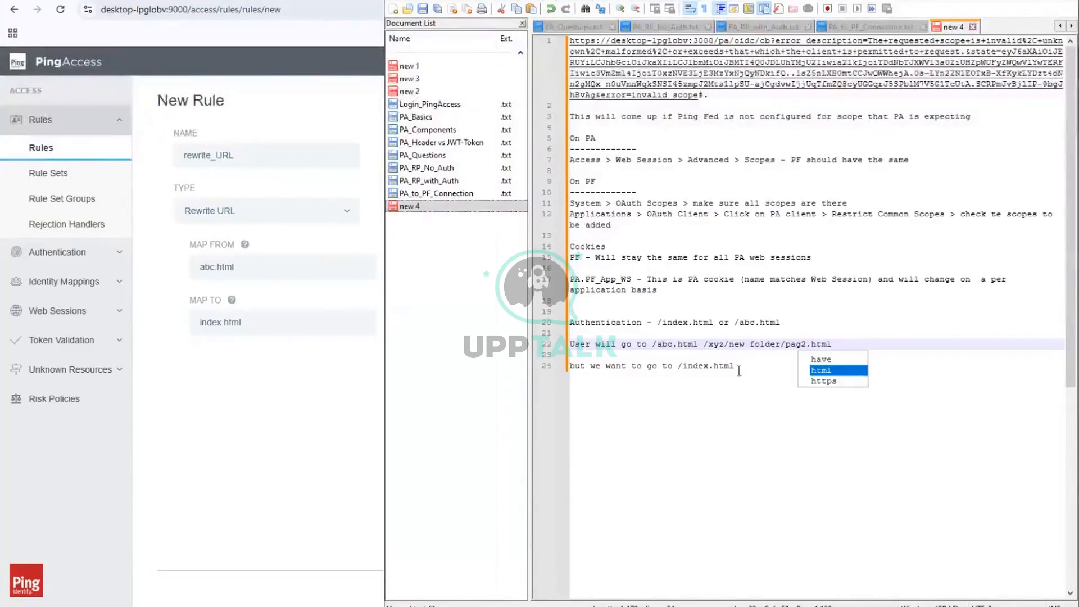
left_click(713, 366)
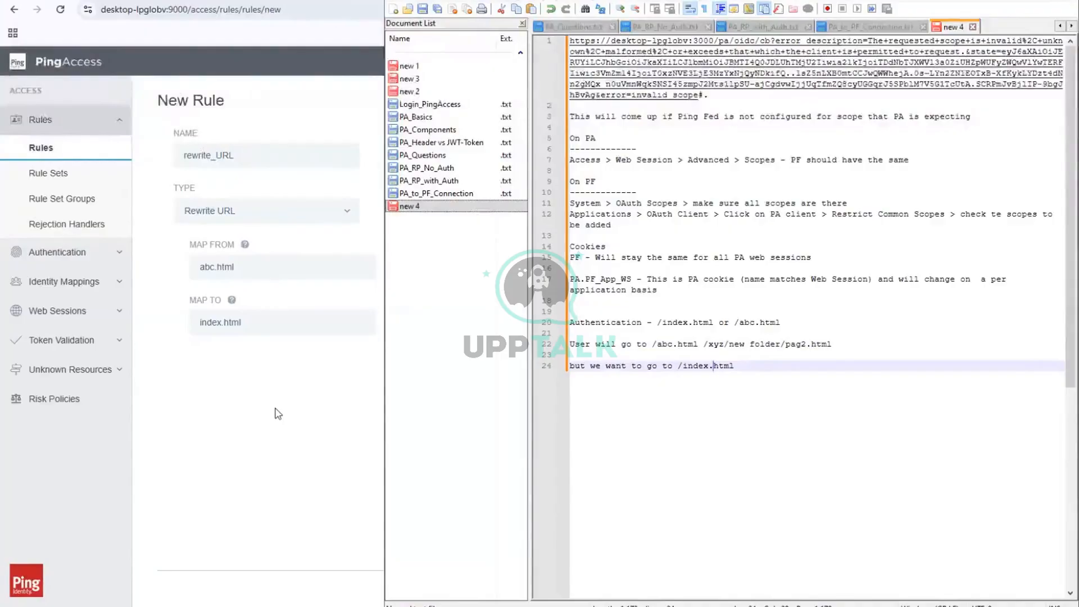
Return to PingAccess, replace the new rule's Map From value with * and try to save the rule
left_click(253, 300)
left_click(240, 262)
key("ctrl+a")
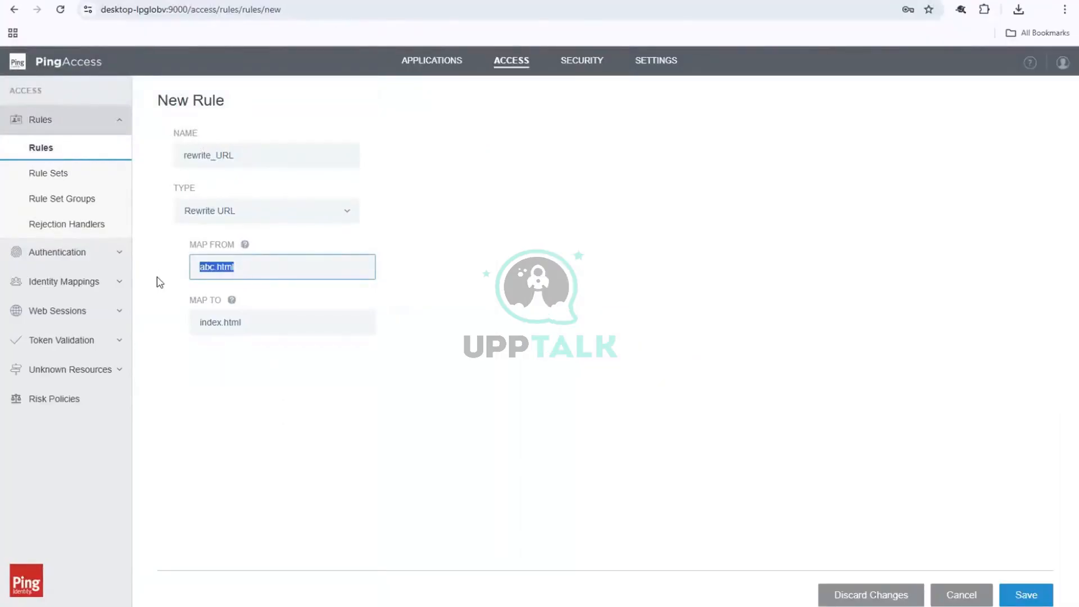
type("*")
left_click(230, 457)
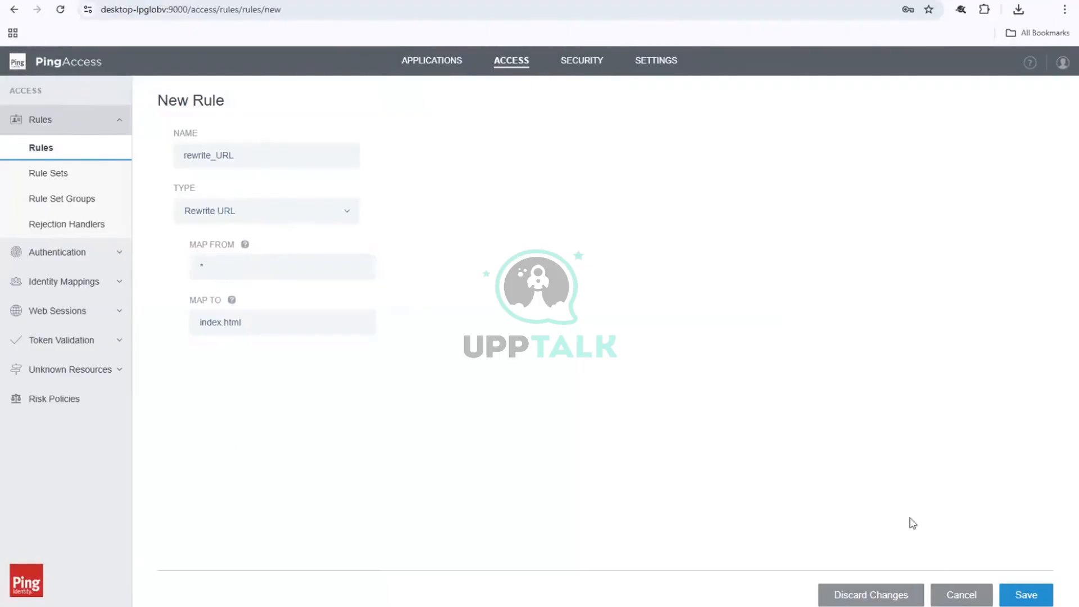
left_click(1029, 595)
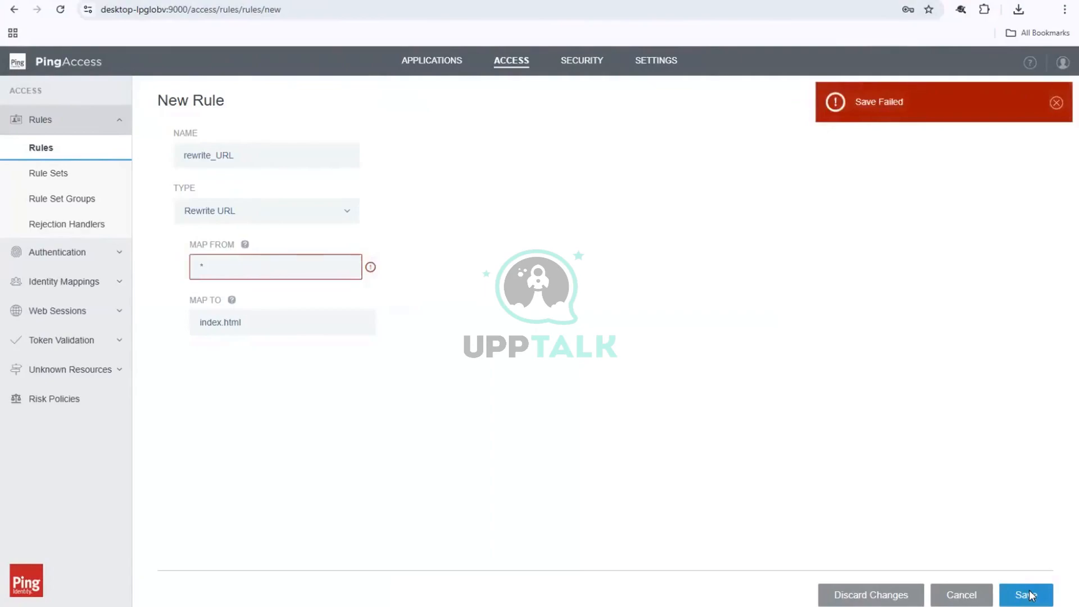
Change the rule's Map From value to /* and save the rule
left_click(201, 267)
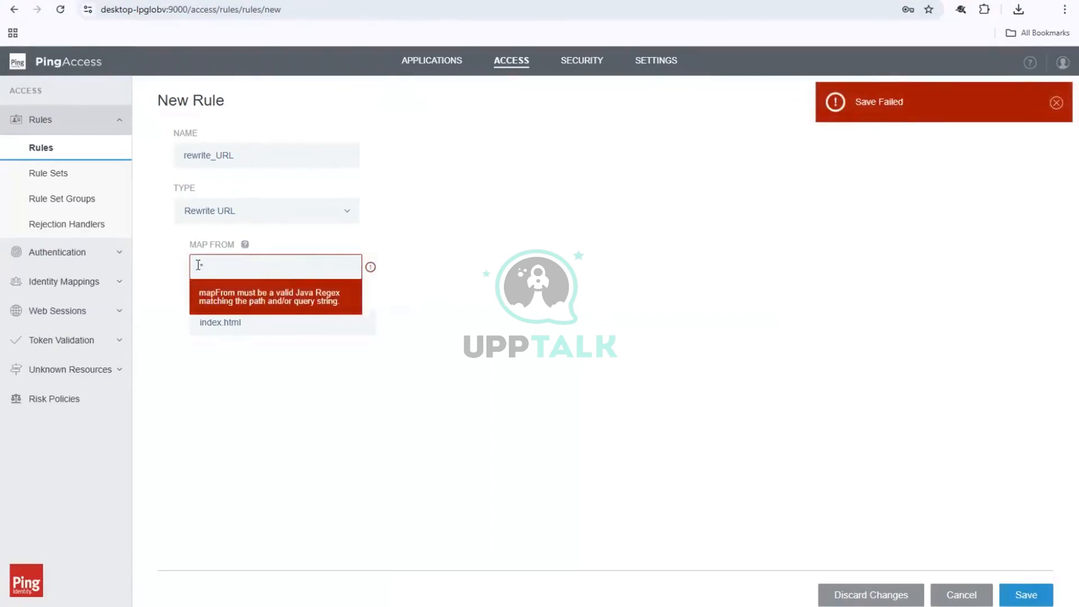
type("/")
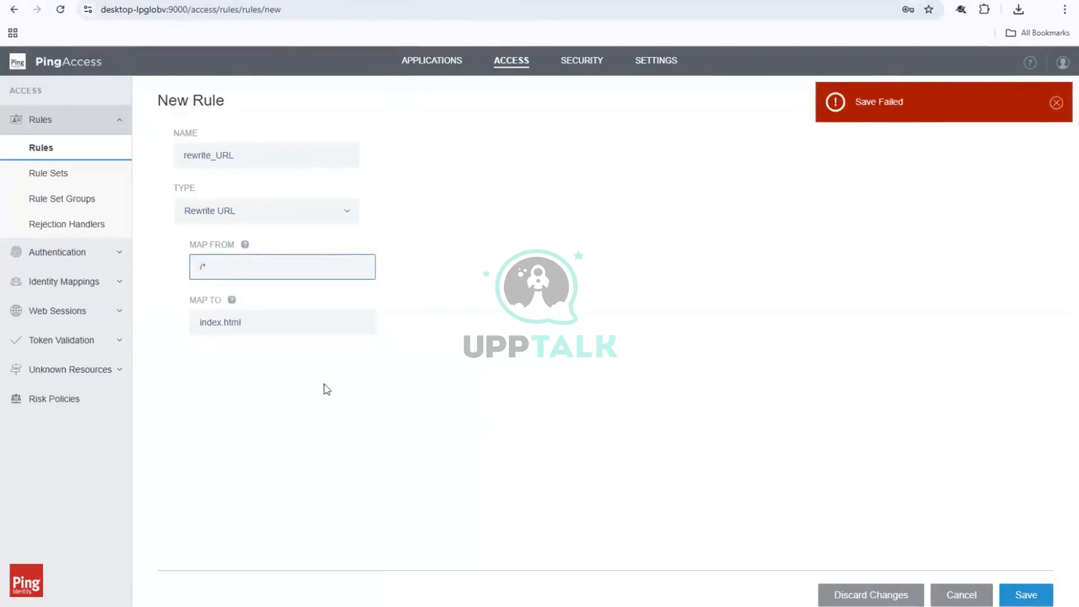
left_click(1012, 595)
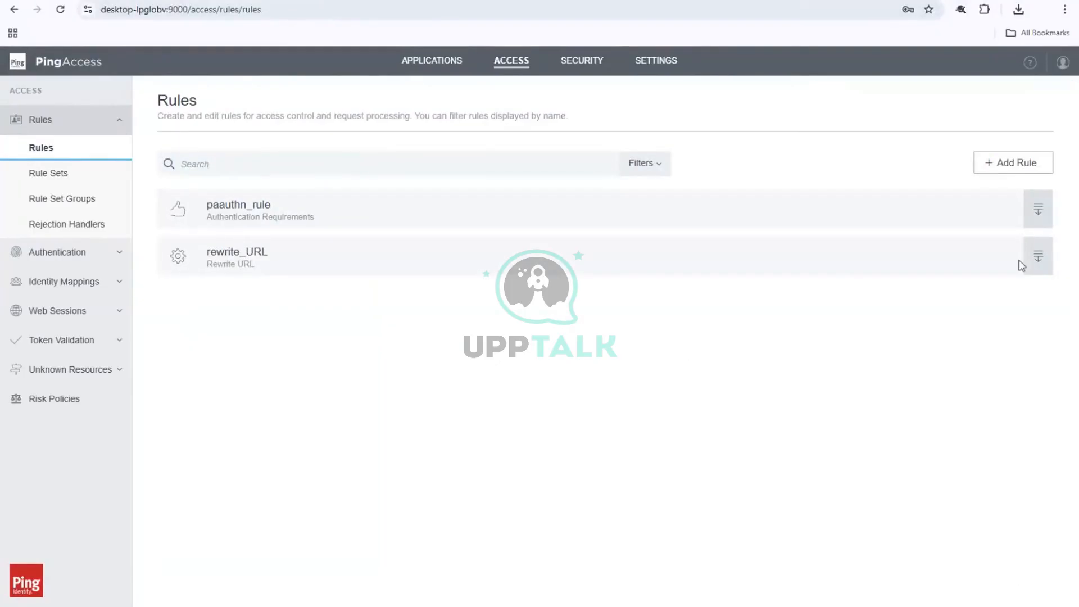
Open the rewrite_URL rule for editing, set its Map To value to /index.html and save it
left_click(1045, 265)
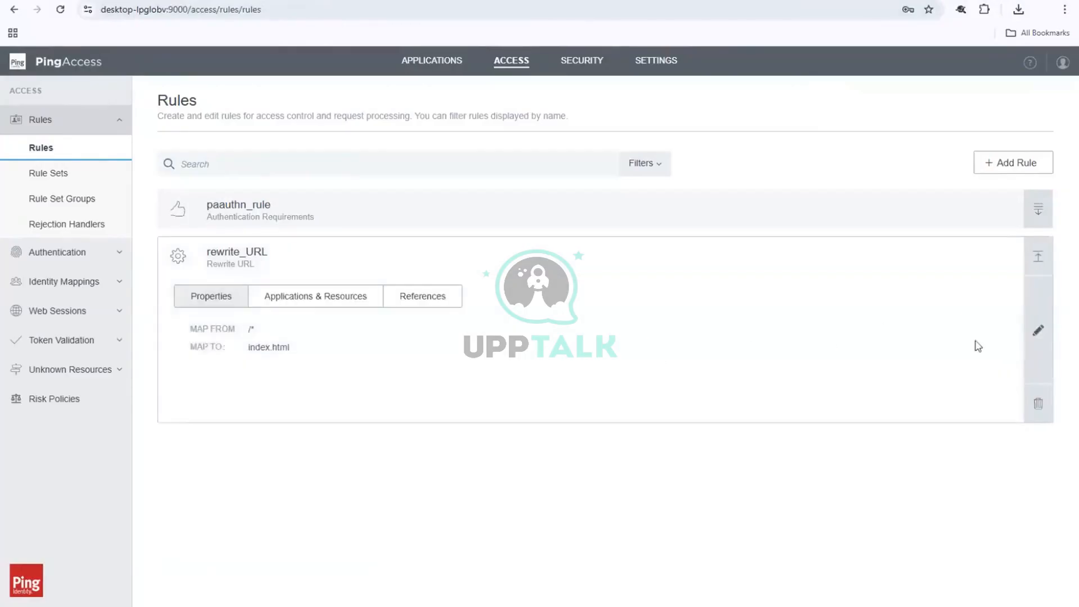
left_click(1040, 331)
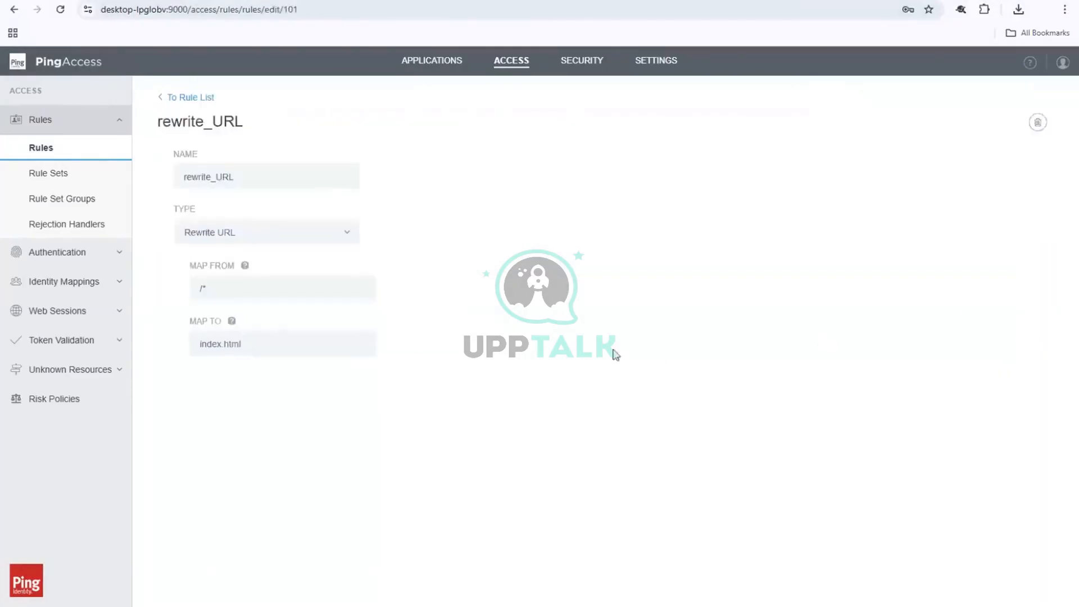
left_click(262, 349)
left_click(200, 345)
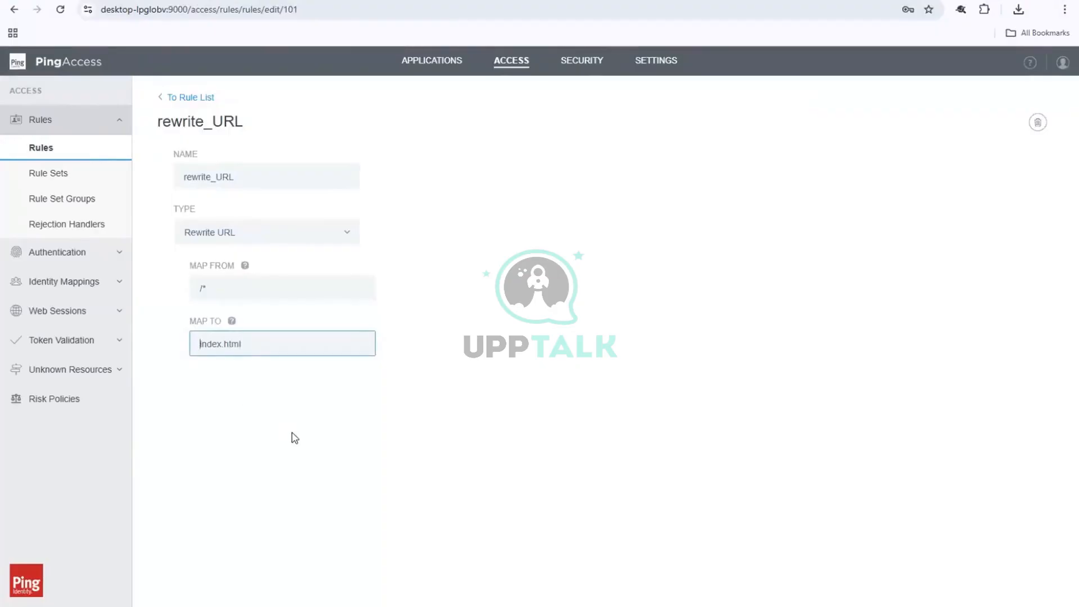
type("/")
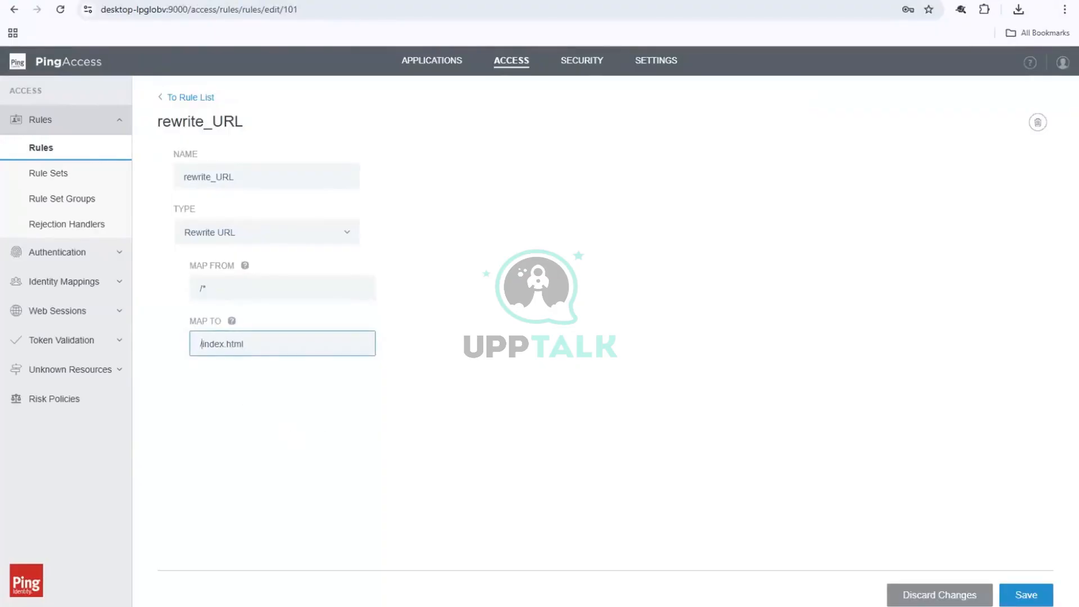
left_click(1026, 595)
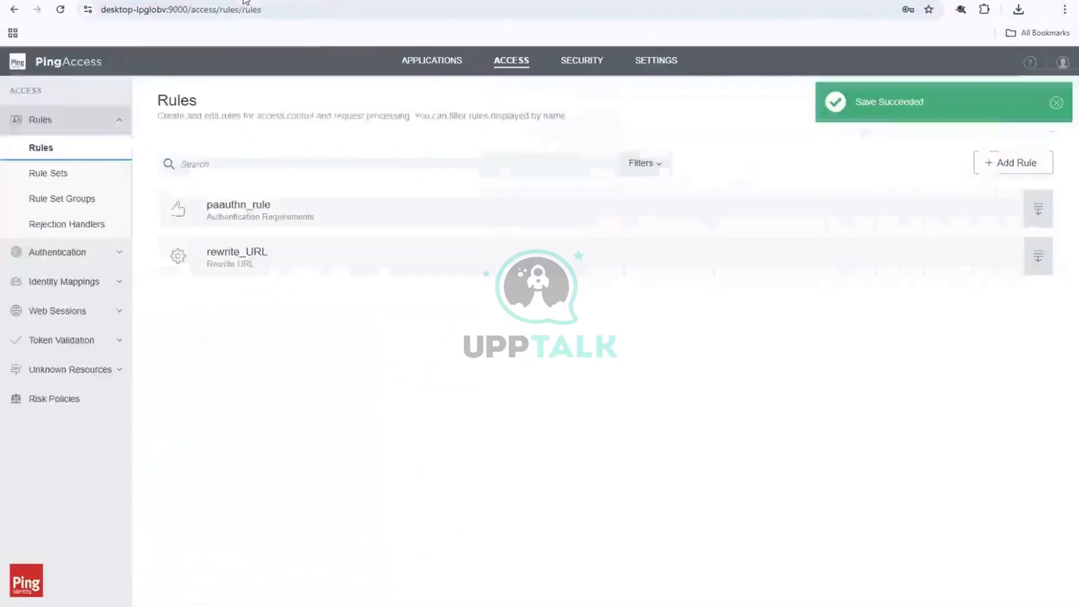
Open the RP_with_Auth application for editing and show its resources
left_click(399, 63)
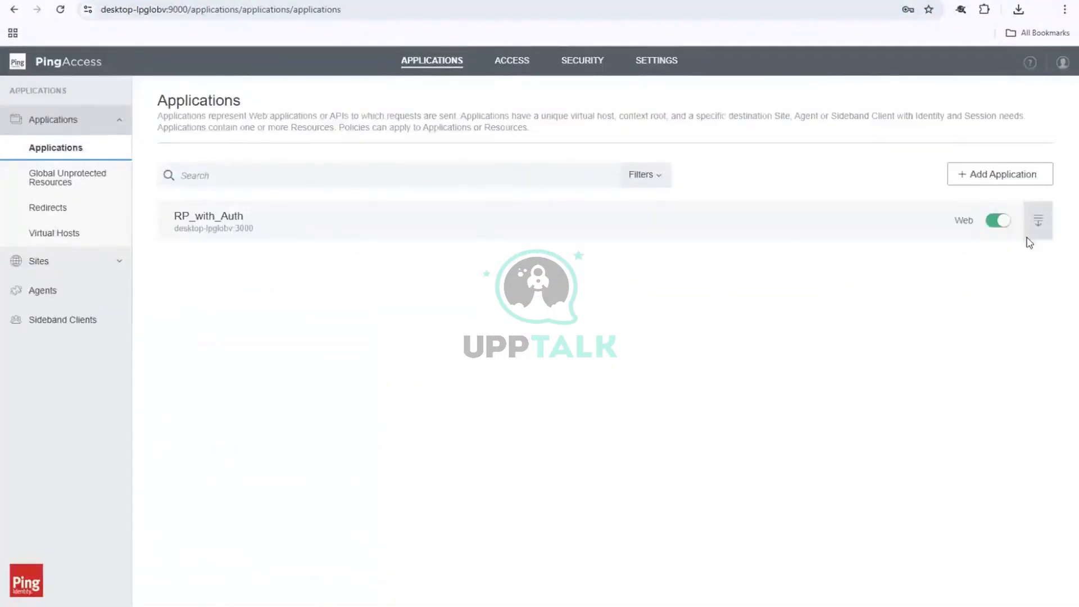
left_click(1039, 224)
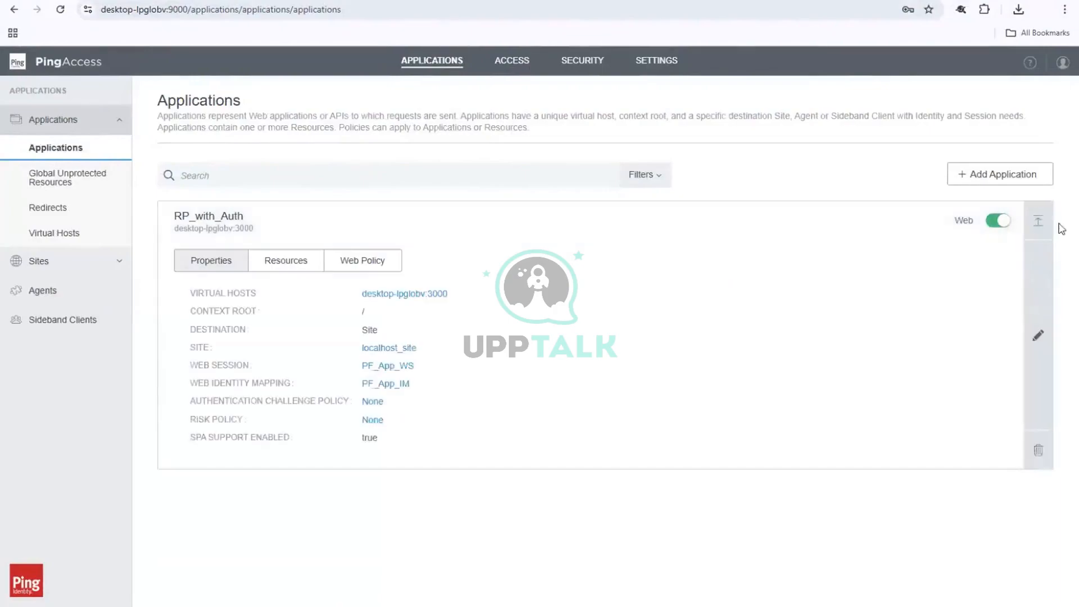
left_click(1039, 338)
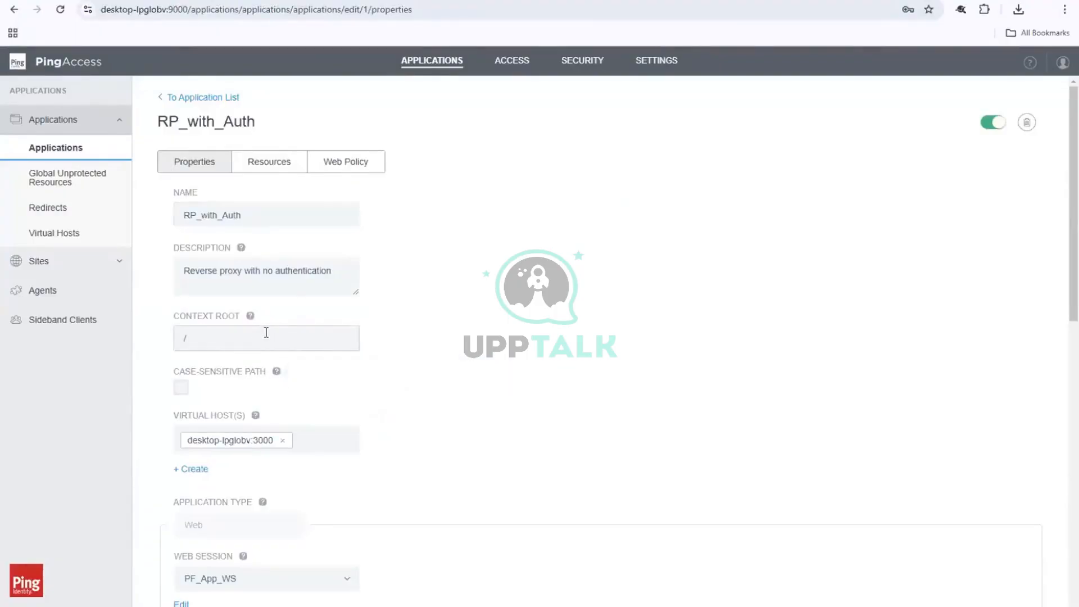
left_click(262, 167)
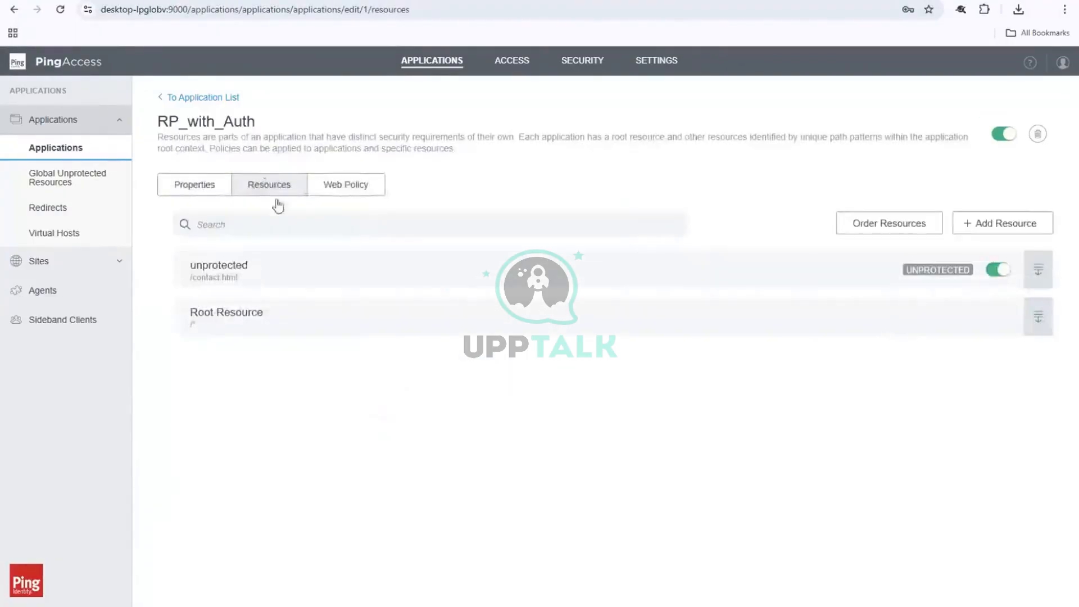
left_click(1006, 232)
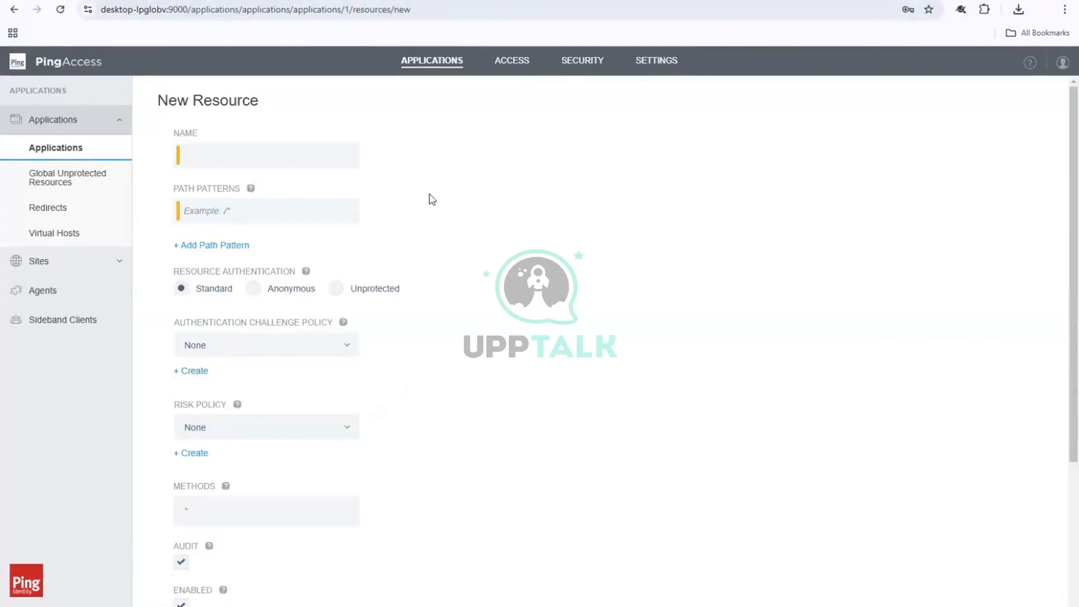
scroll(432, 200, "down", 4)
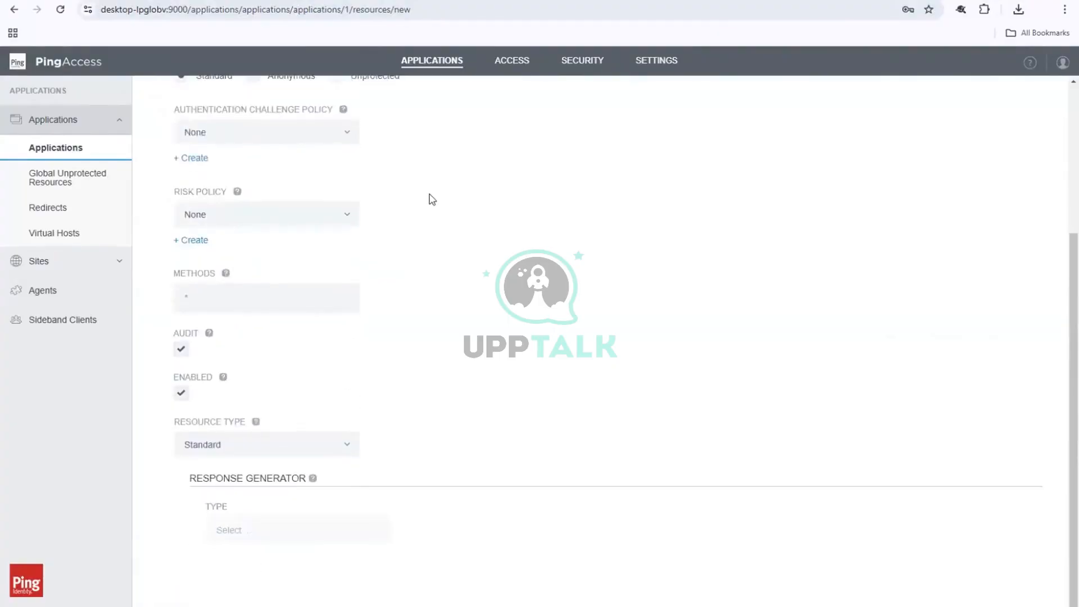
scroll(432, 200, "up", 4)
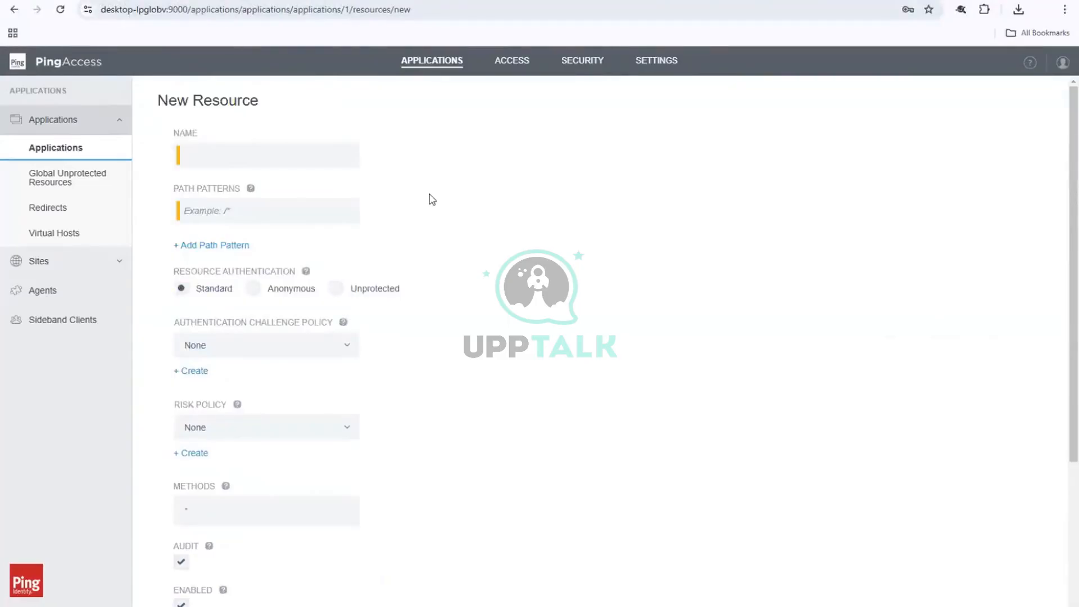
scroll(432, 200, "down", 4)
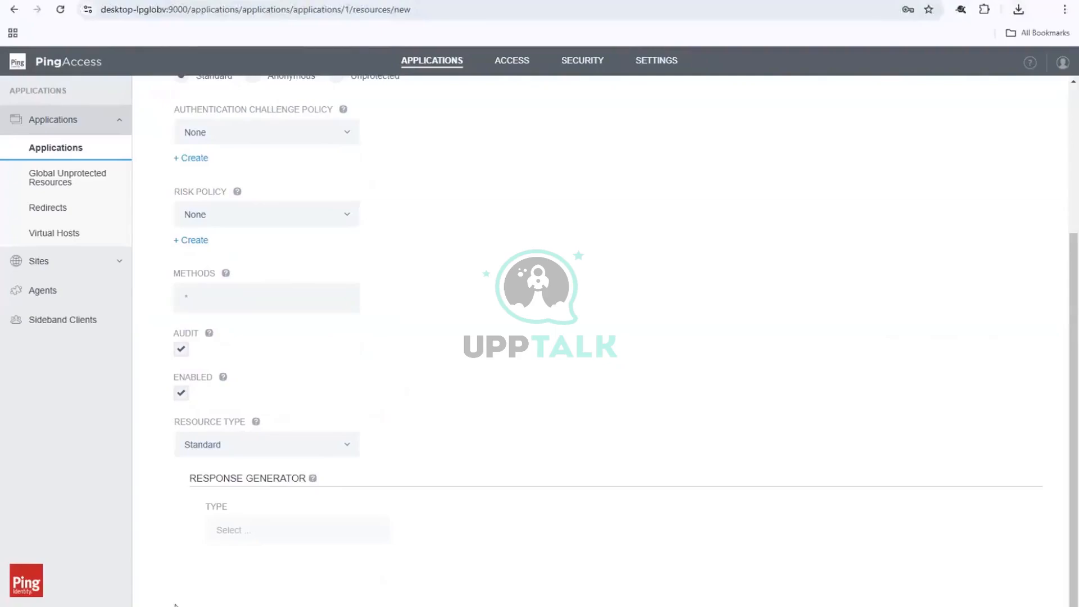
scroll(262, 254, "up", 2)
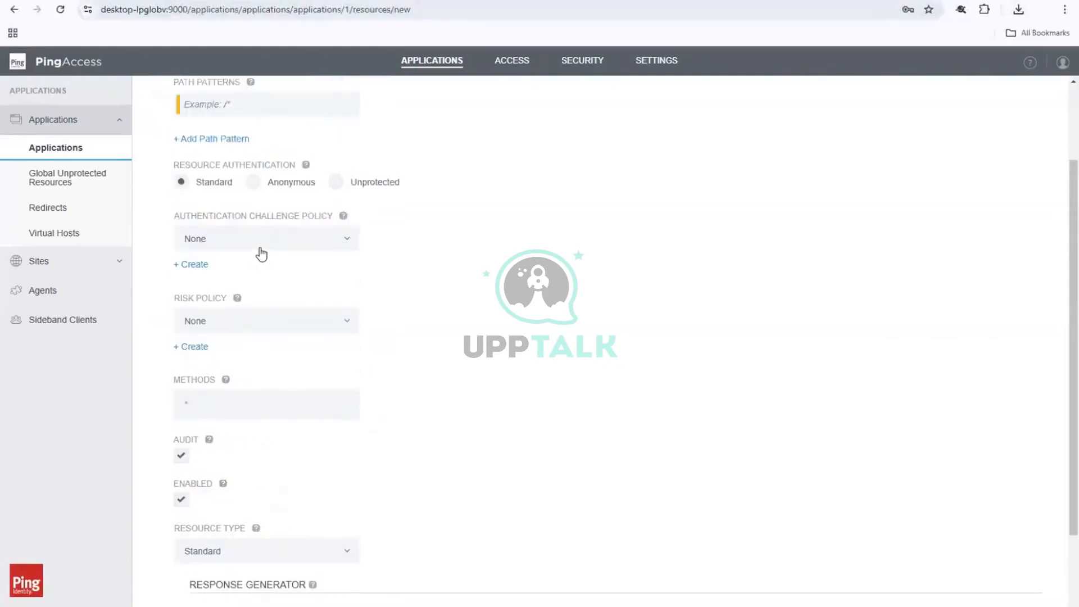
scroll(262, 255, "up", 2)
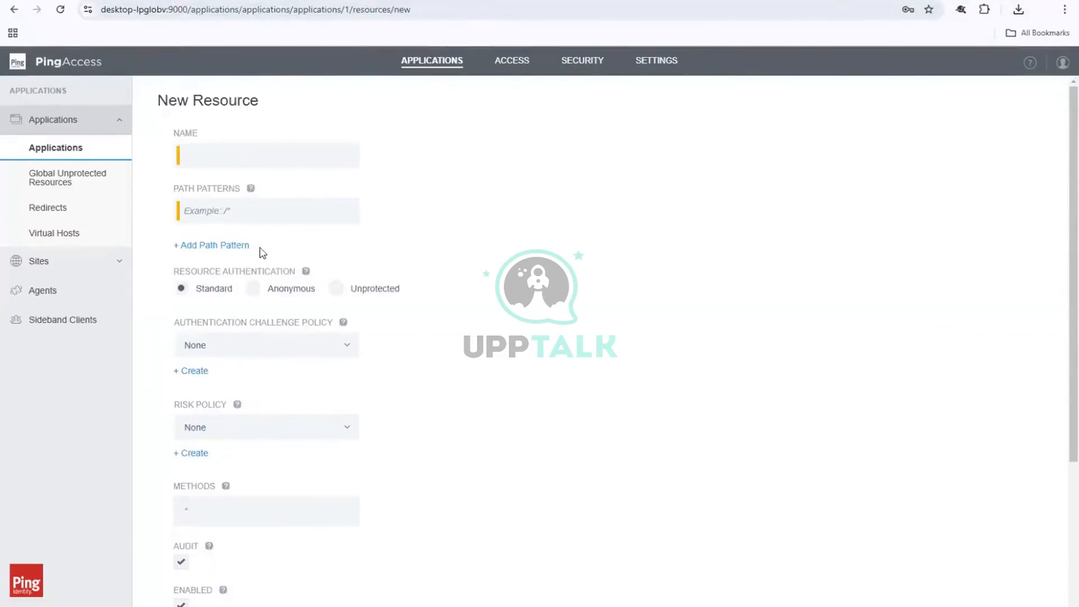
scroll(859, 270, "down", 4)
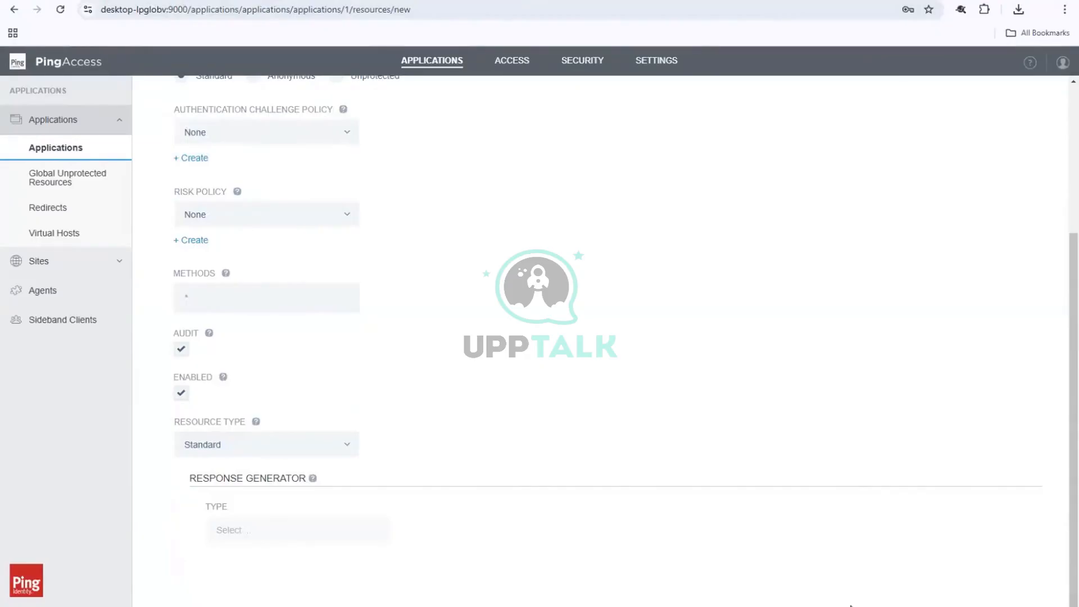
left_click(12, 10)
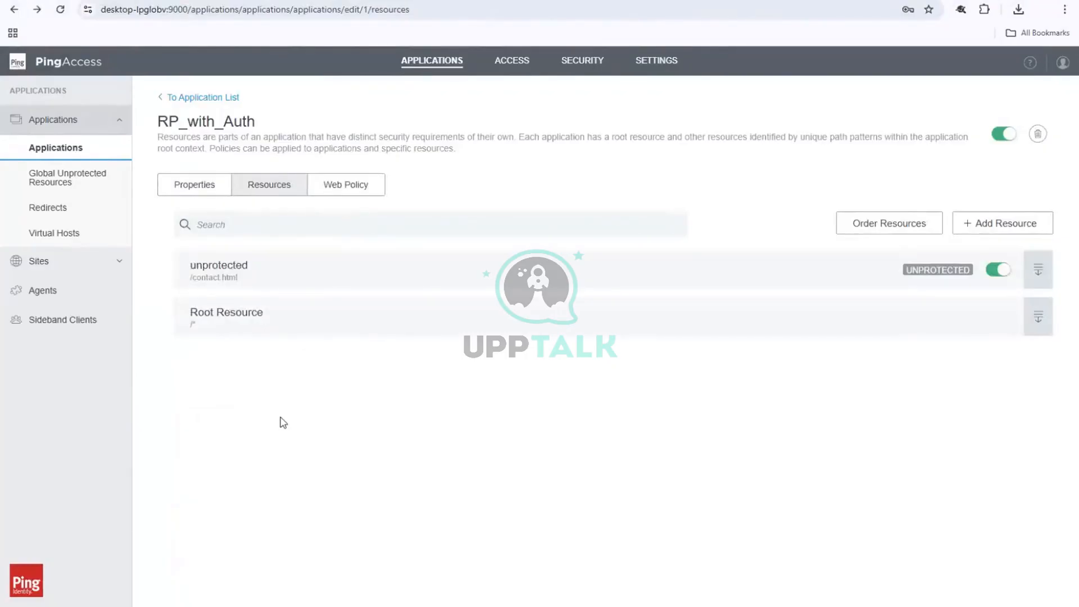
Open the Root Resource of RP_with_Auth for editing and show its web policy rules
left_click(1049, 330)
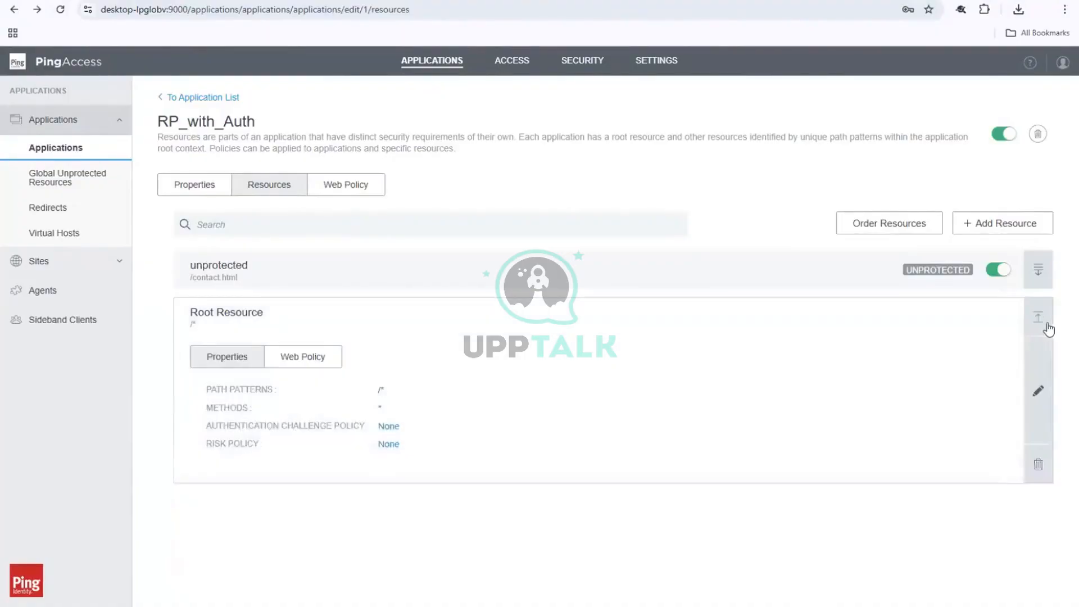
left_click(1039, 393)
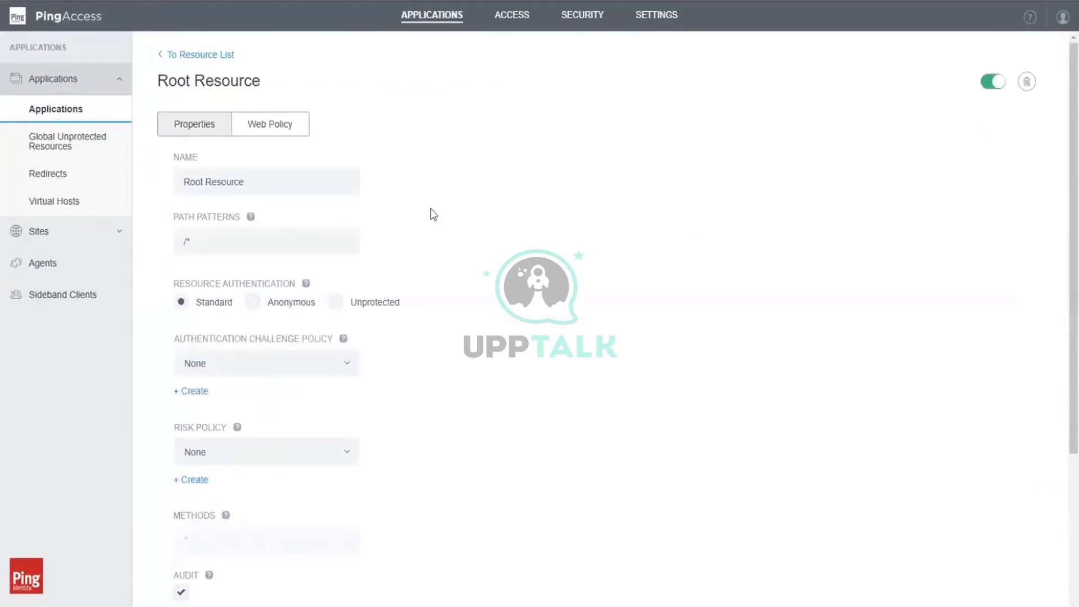
left_click(265, 135)
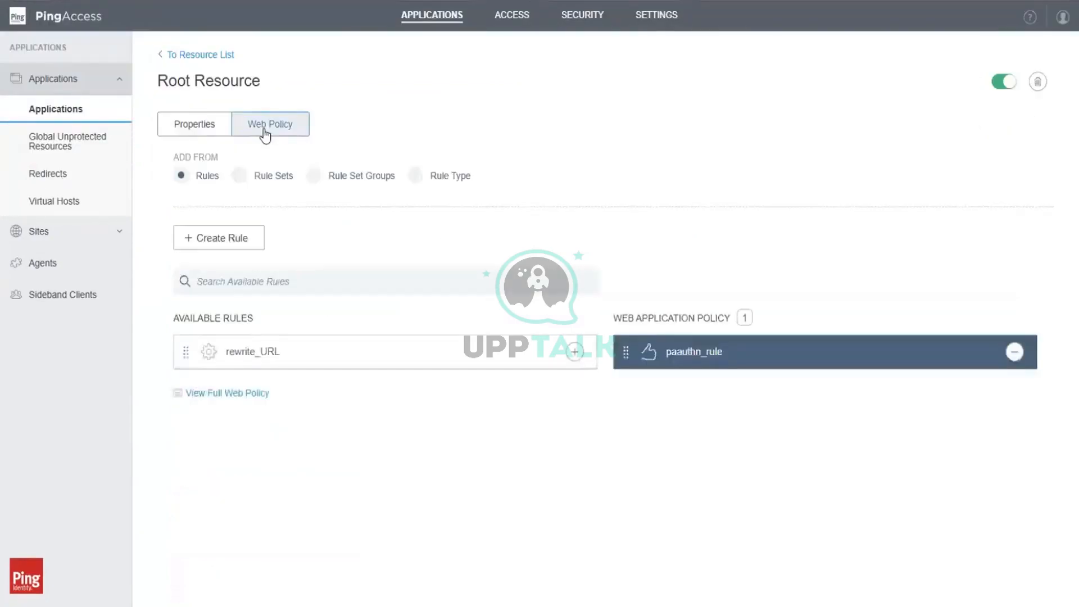
left_click(222, 238)
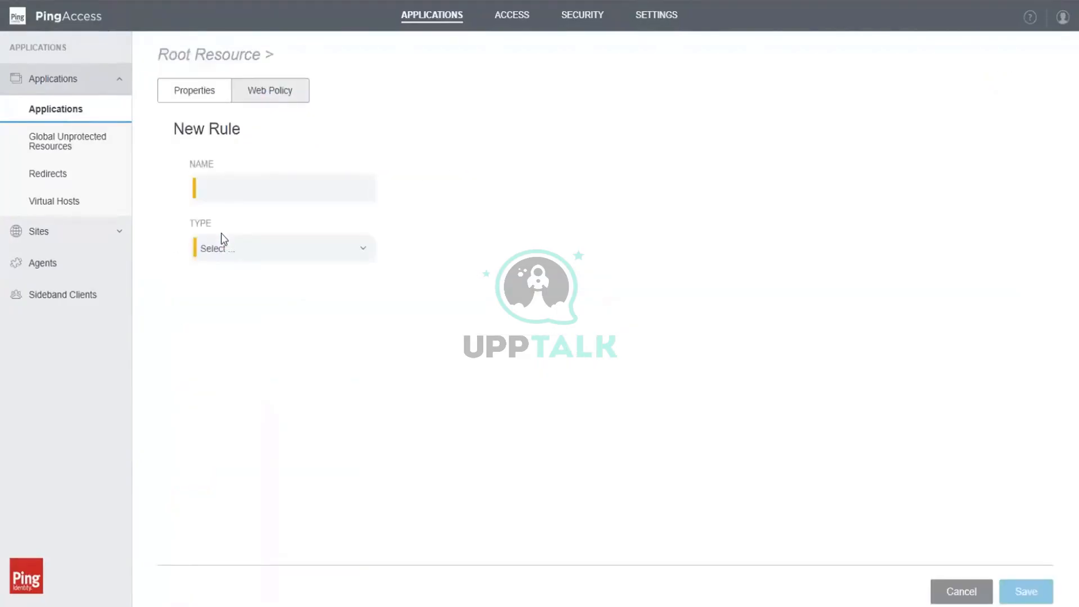
left_click(962, 590)
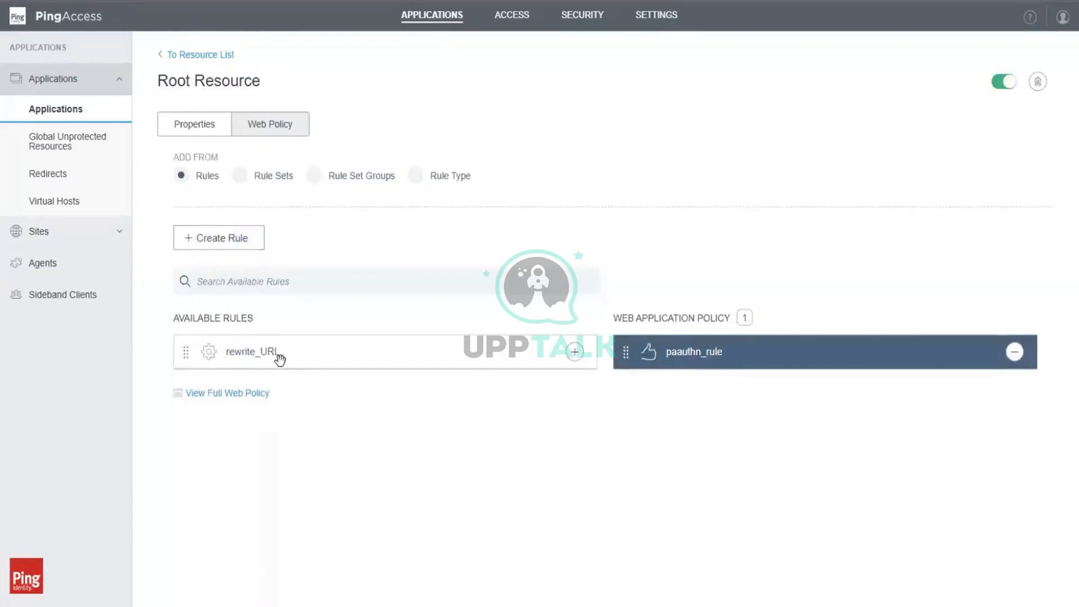
Add the rewrite_URL rule to the Root Resource's web application policy, place it below paauthn_rule and save
left_click(575, 352)
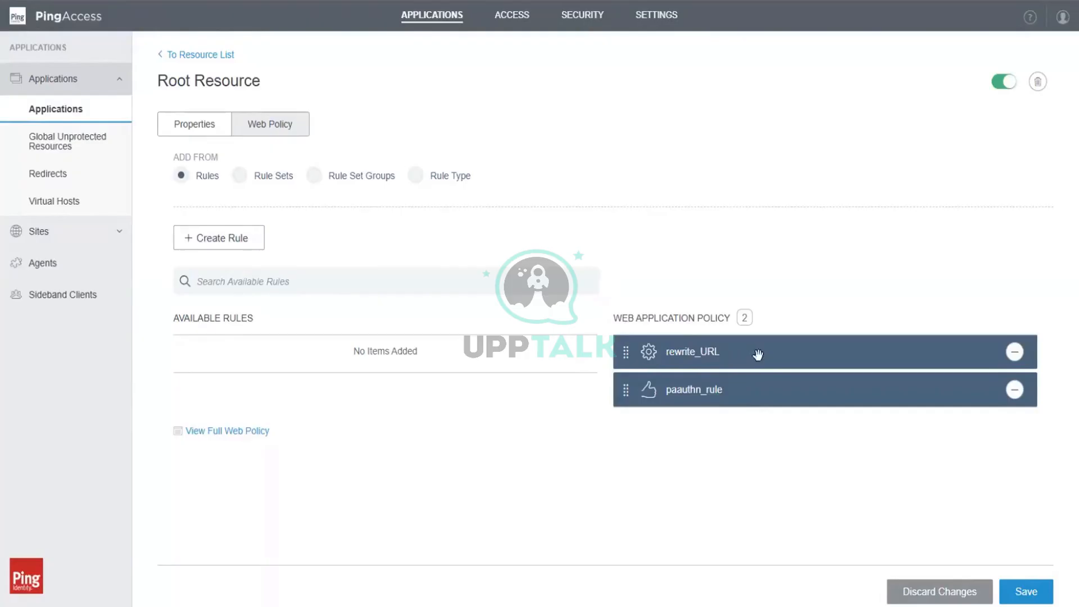
left_click_drag(757, 354, 759, 378)
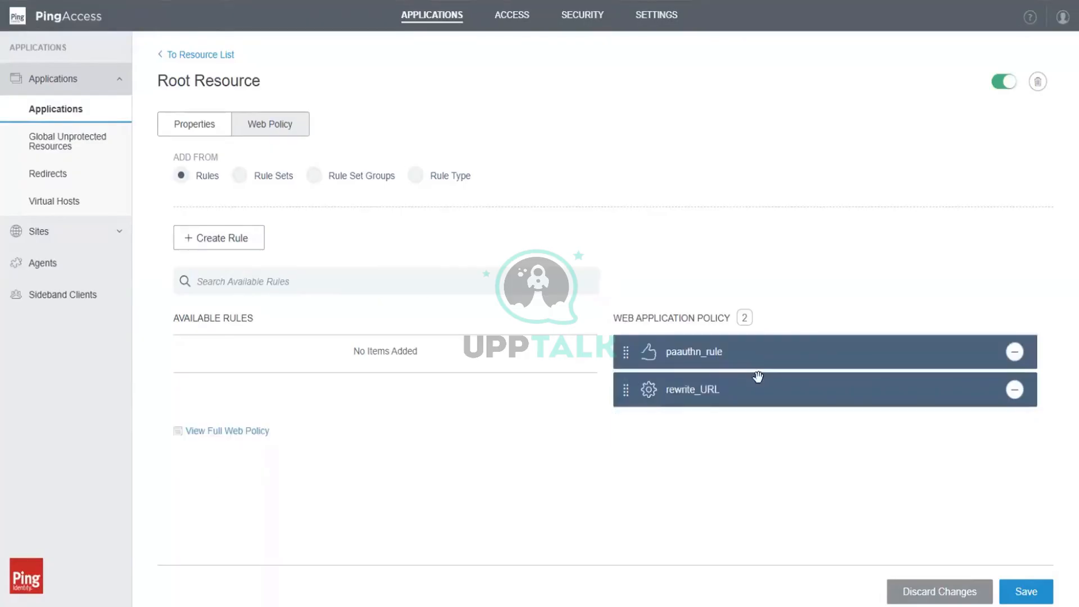
left_click(1026, 592)
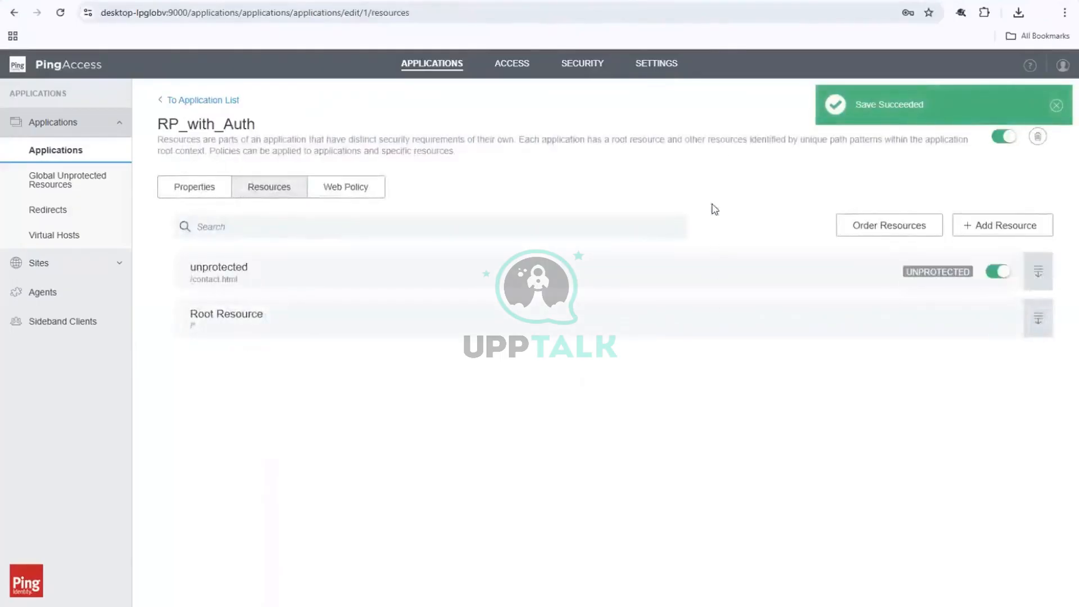
Copy the address of the proxied site's index.html page and open a new Incognito window
left_click(276, 1)
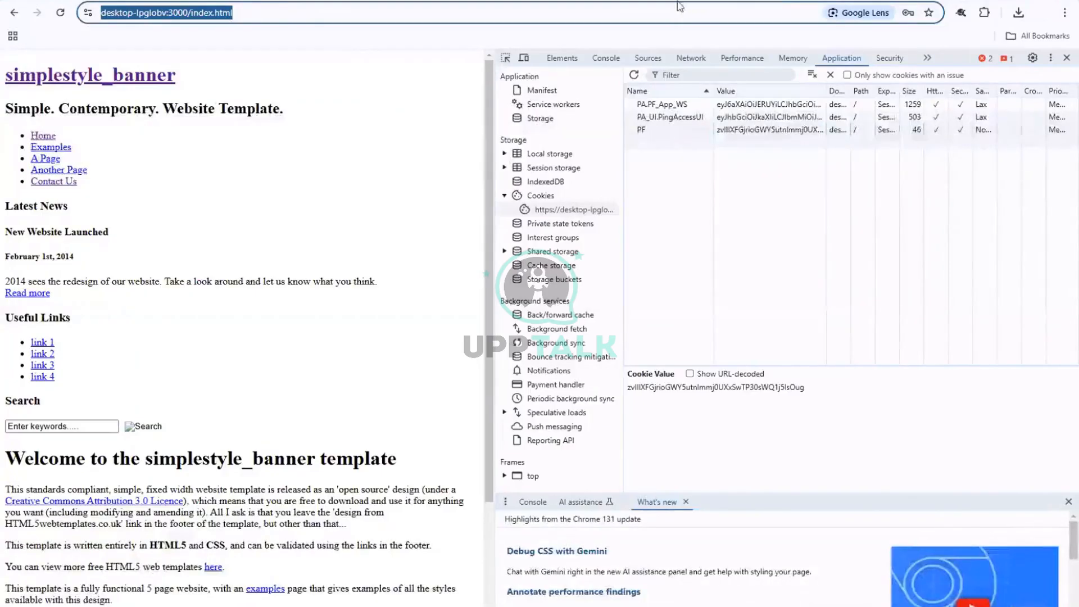
right_click(254, 15)
left_click(294, 131)
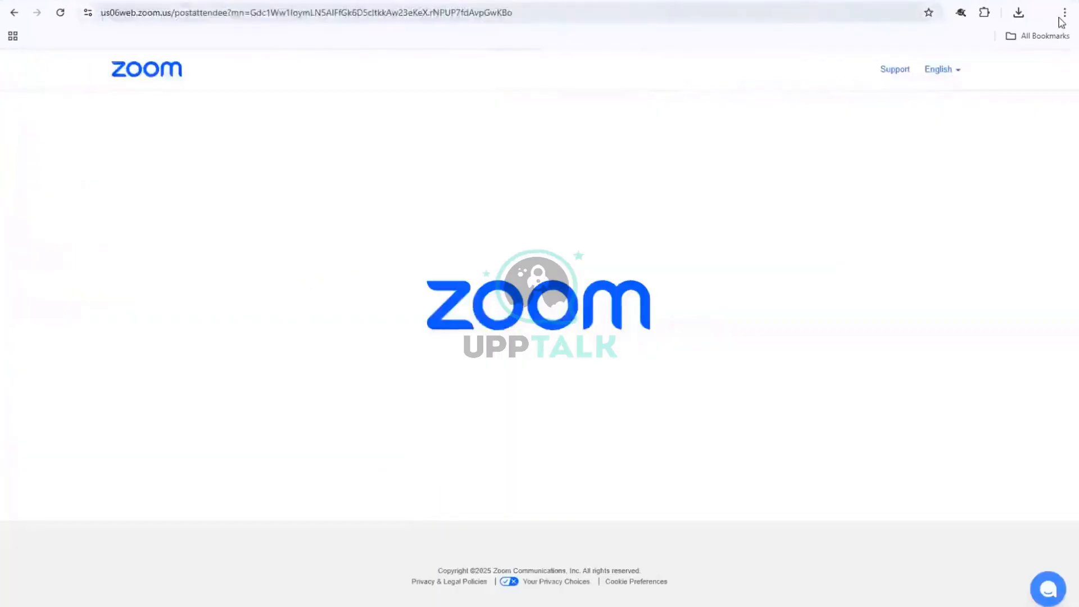
left_click(1059, 16)
left_click(959, 77)
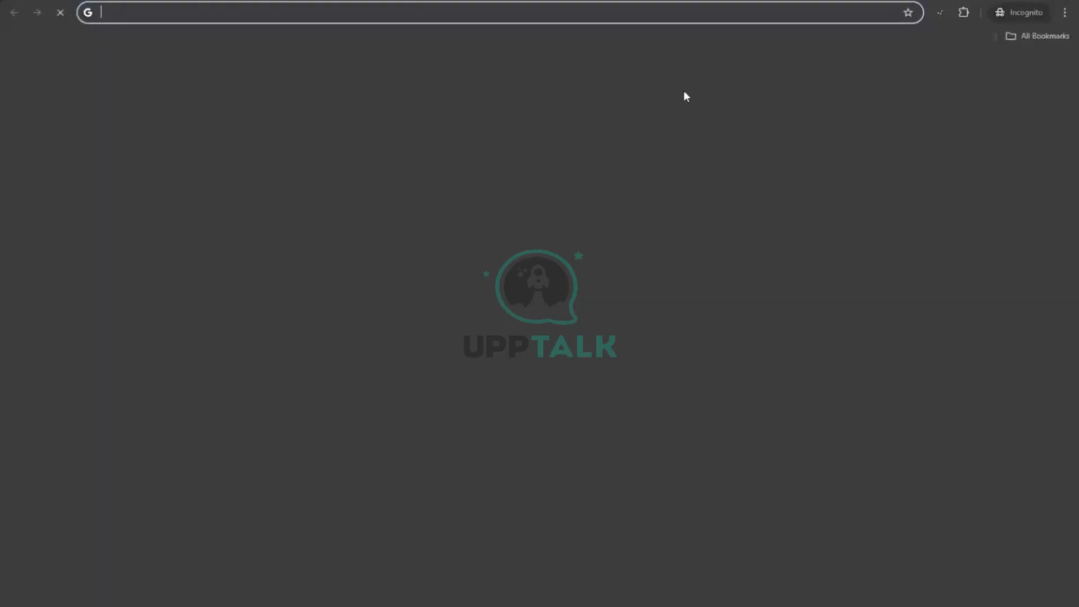
key("ctrl+v")
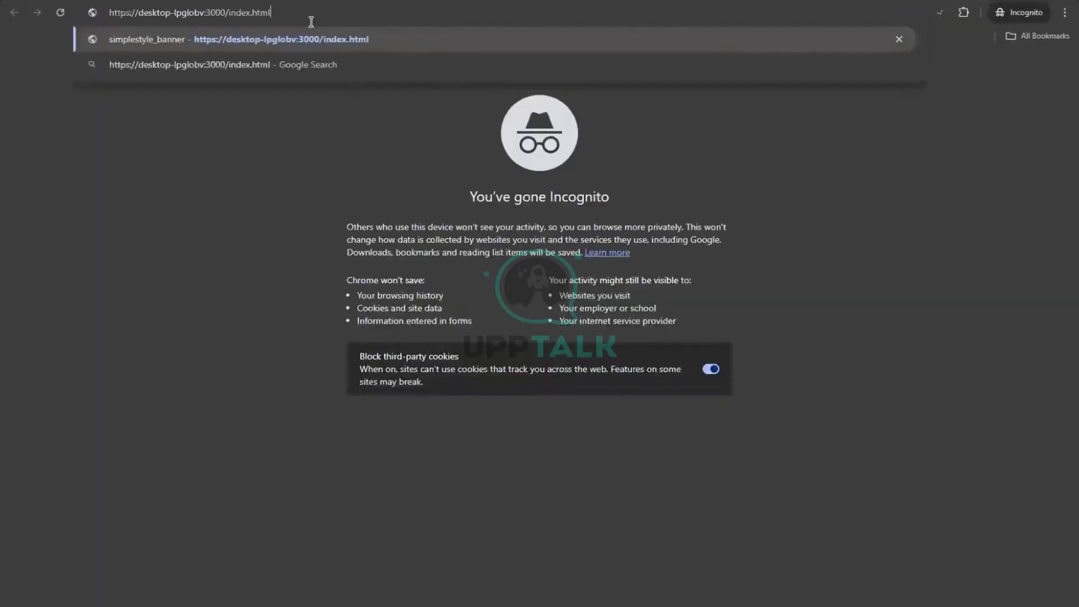
double_click(252, 13)
type("abc")
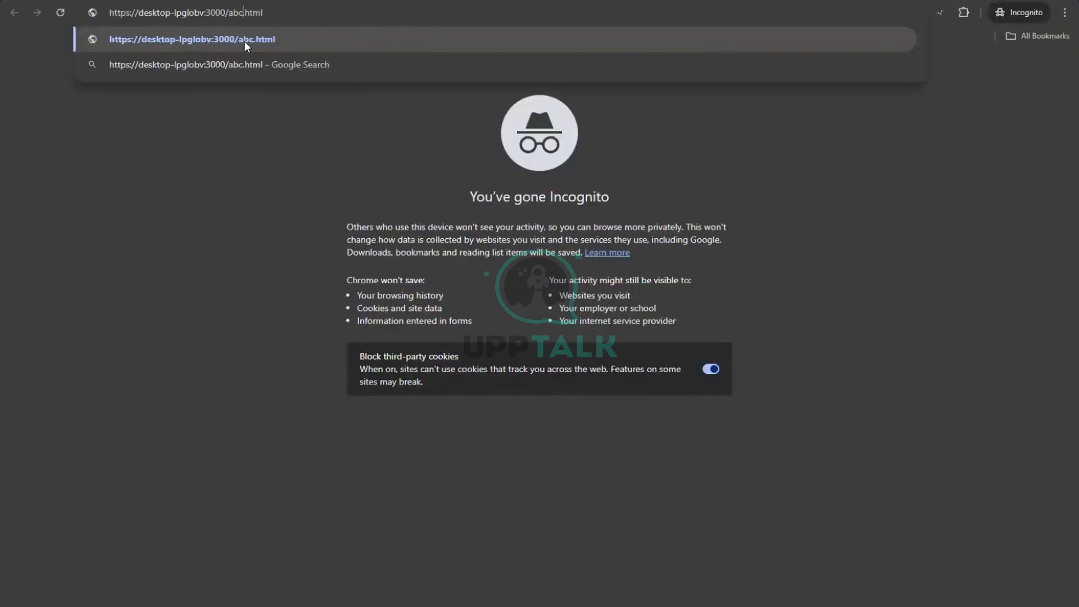
key("Return")
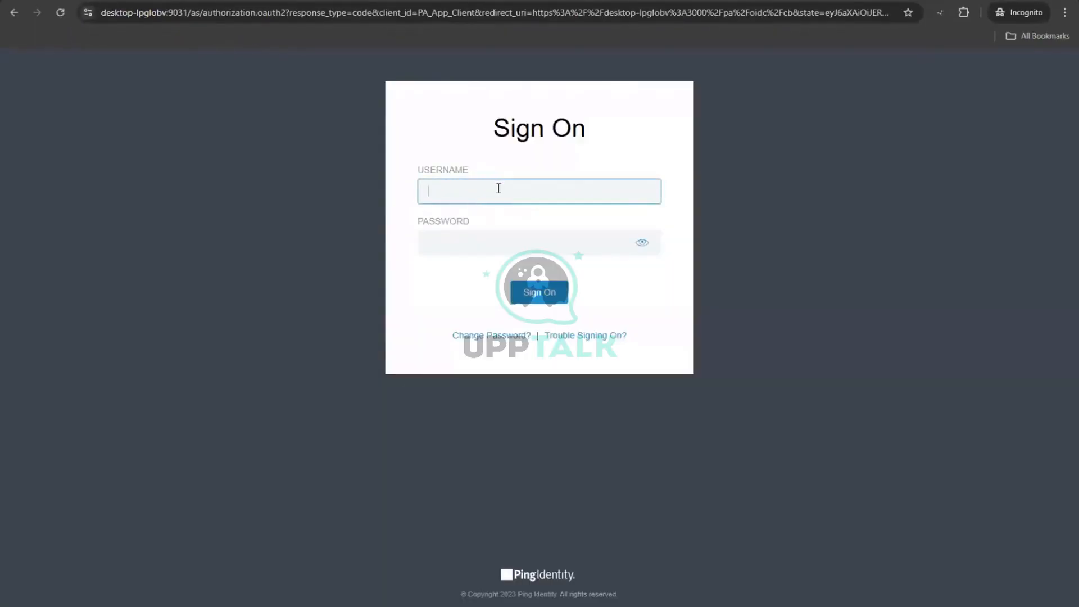
Enter the username and account password on the Sign On page and sign on
type("•••••")
key("Tab")
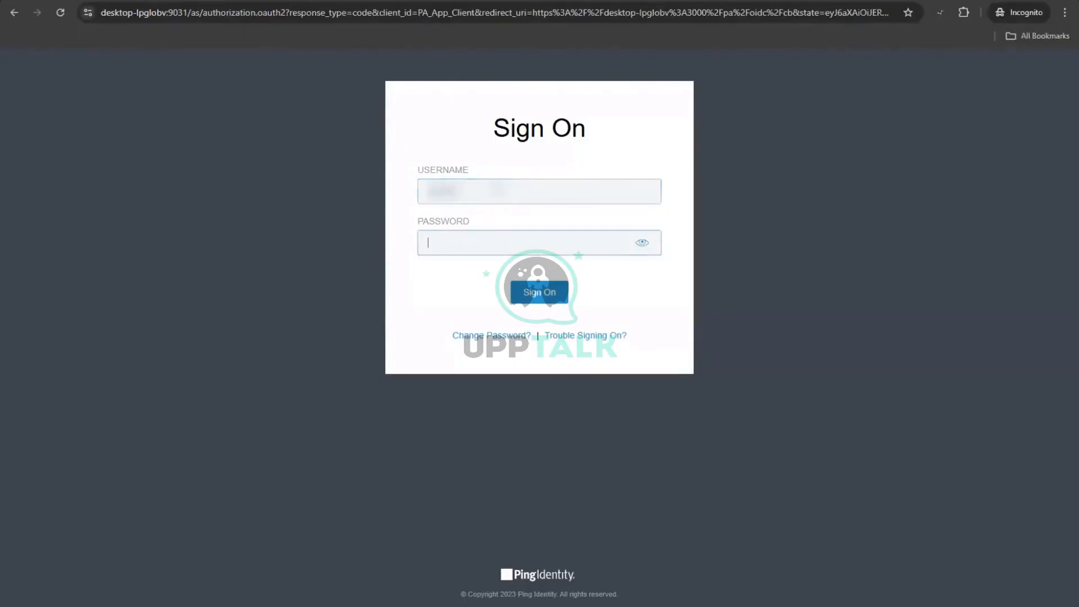
type("••••••••")
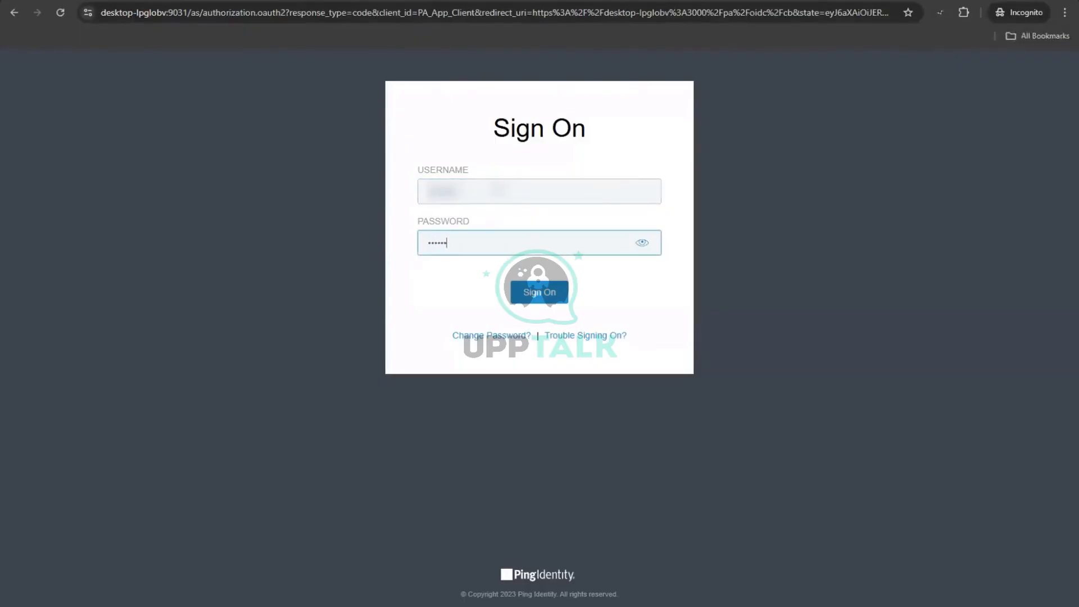
type("•")
left_click(534, 296)
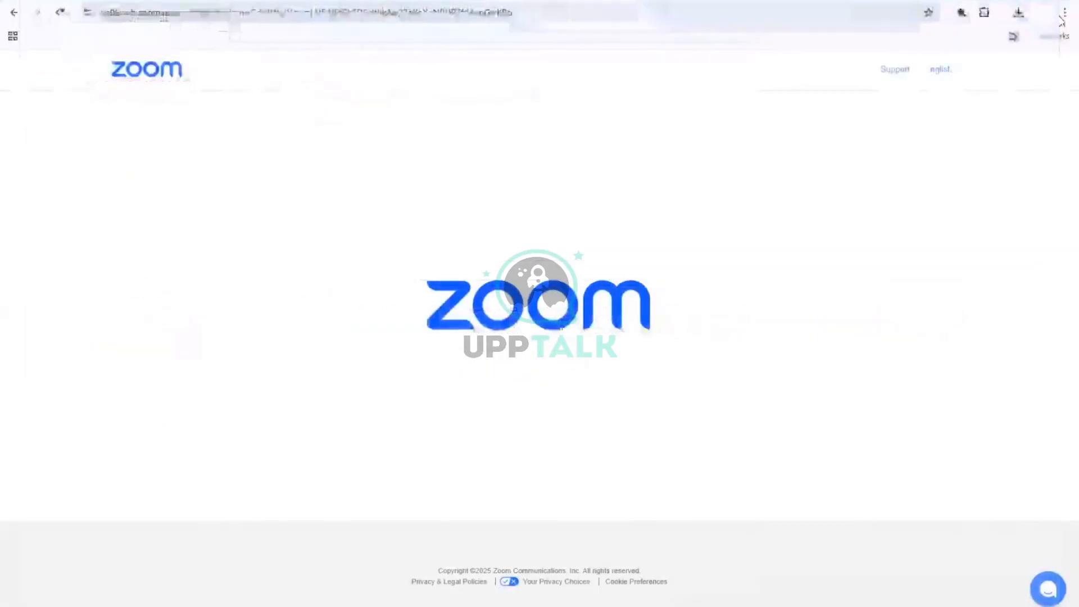
Open a fresh Incognito window with developer tools showing the network activity recording
left_click(1063, 14)
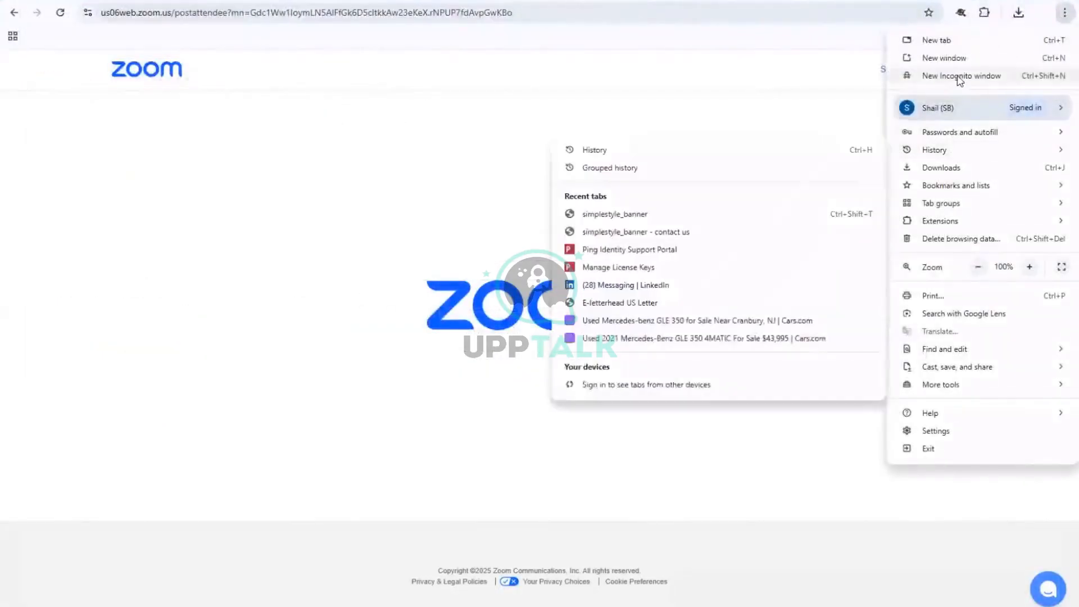
left_click(960, 81)
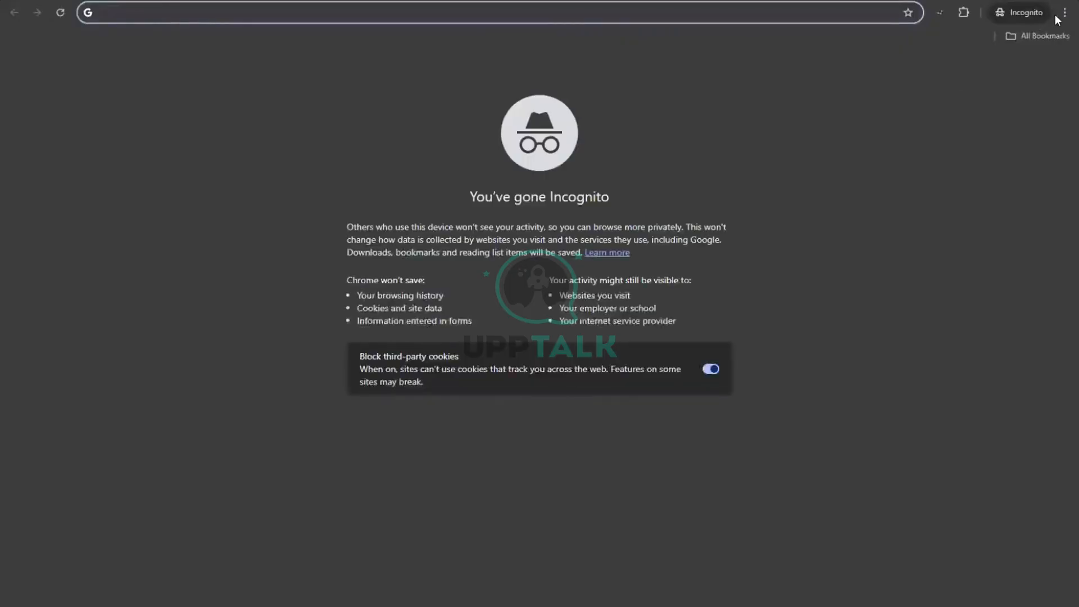
left_click(1065, 12)
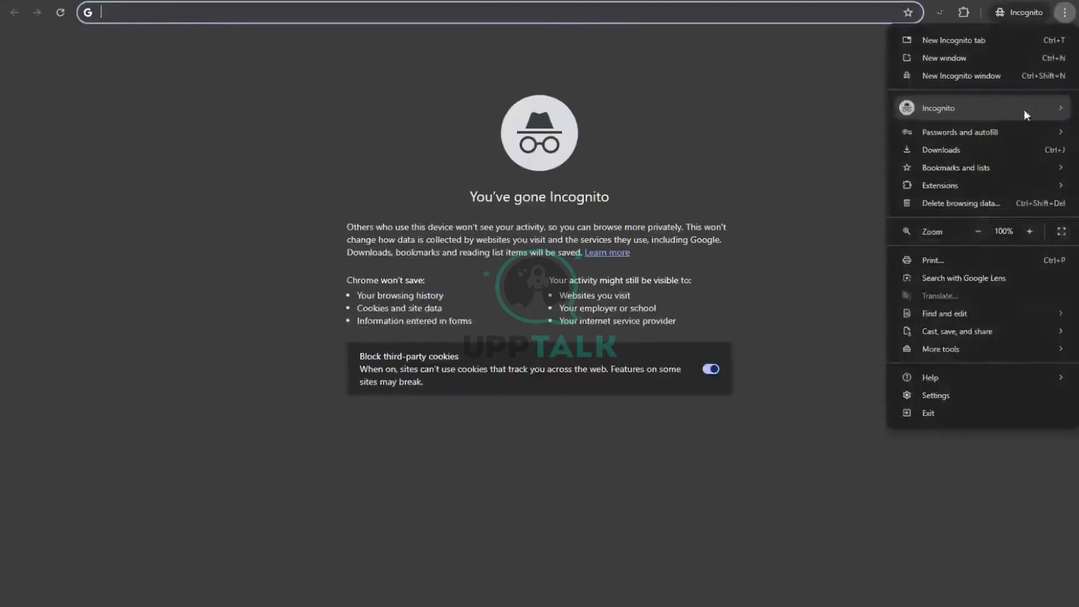
mouse_move(912, 351)
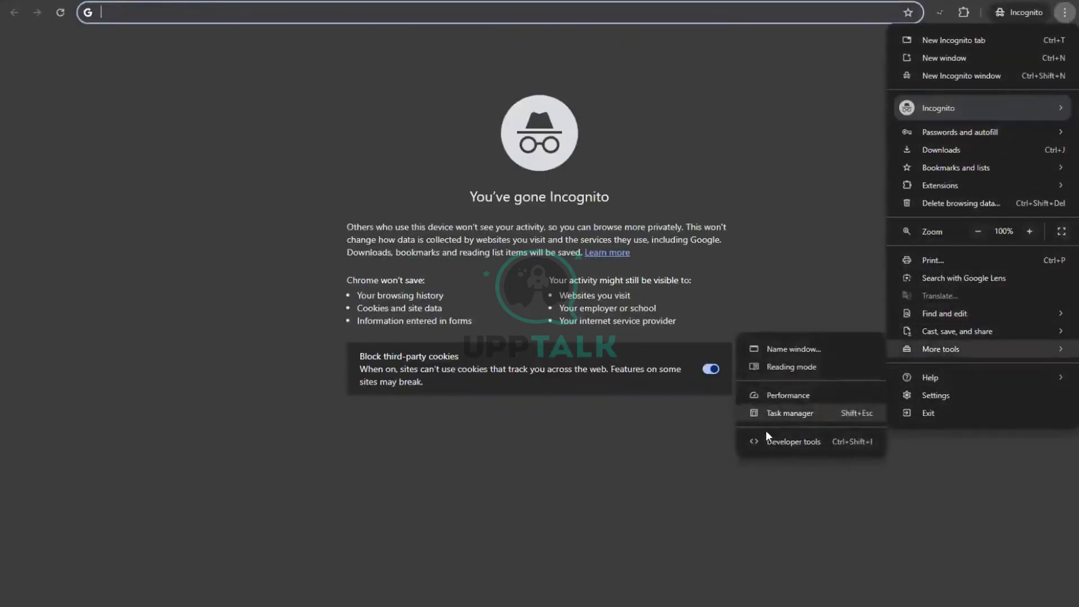
left_click(777, 442)
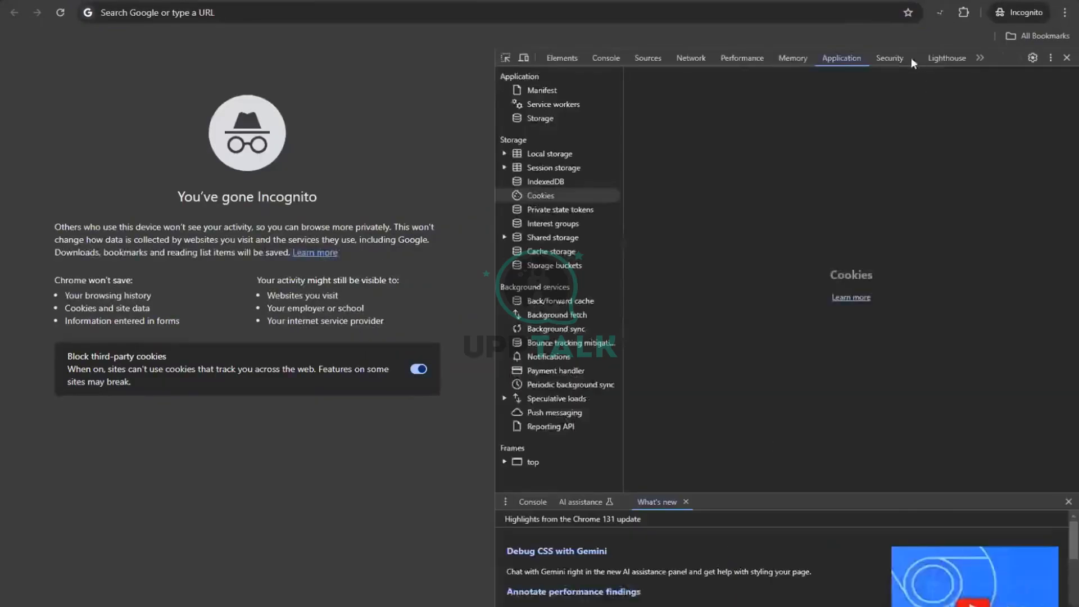
left_click(691, 58)
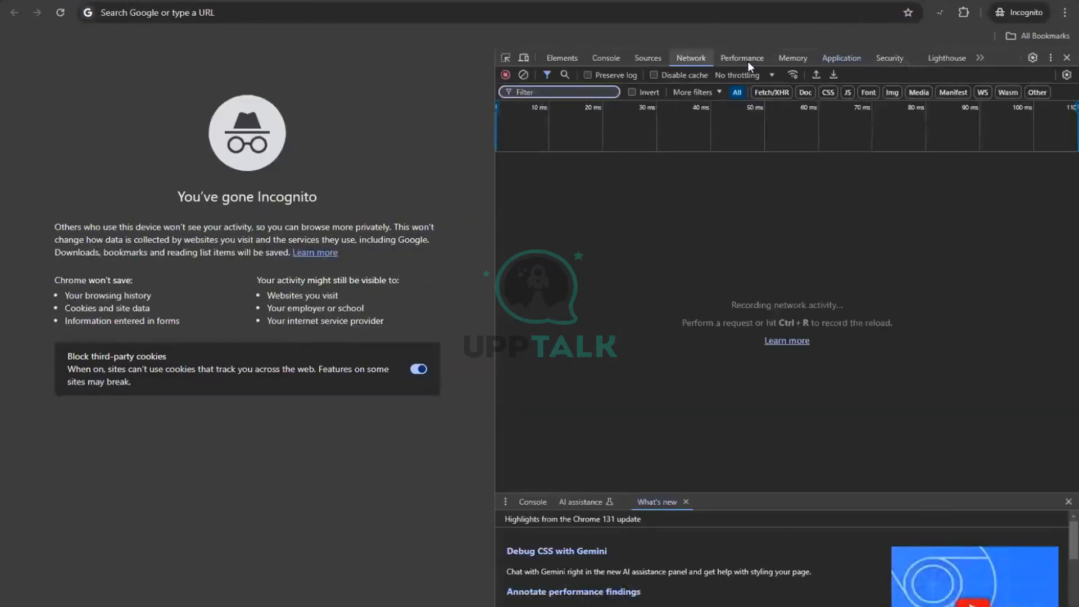
left_click(198, 11)
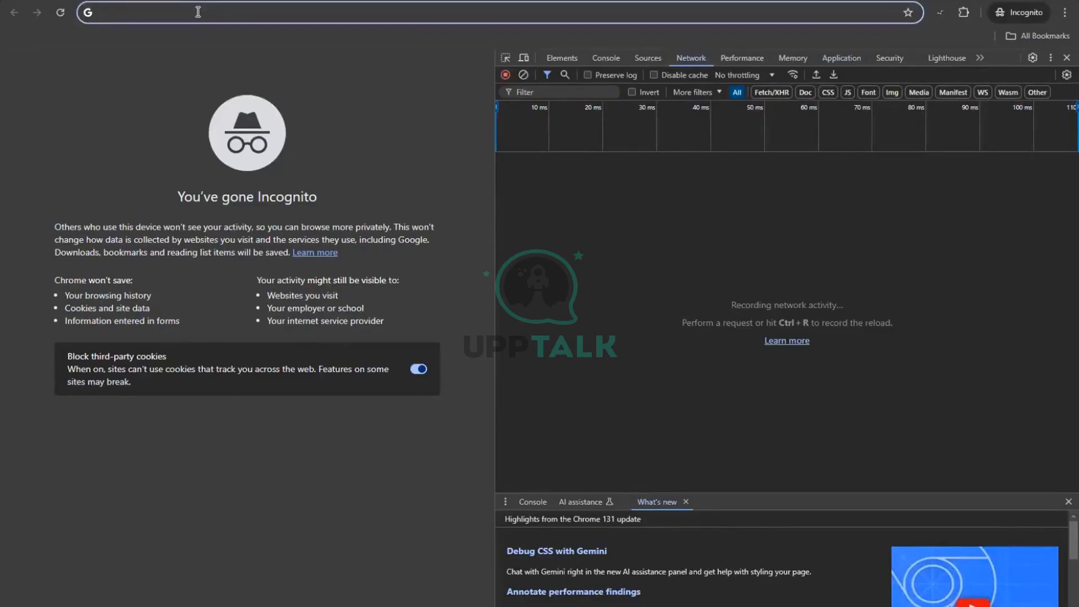
type("https://desktop-lpglobv:3000/index.html")
double_click(239, 12)
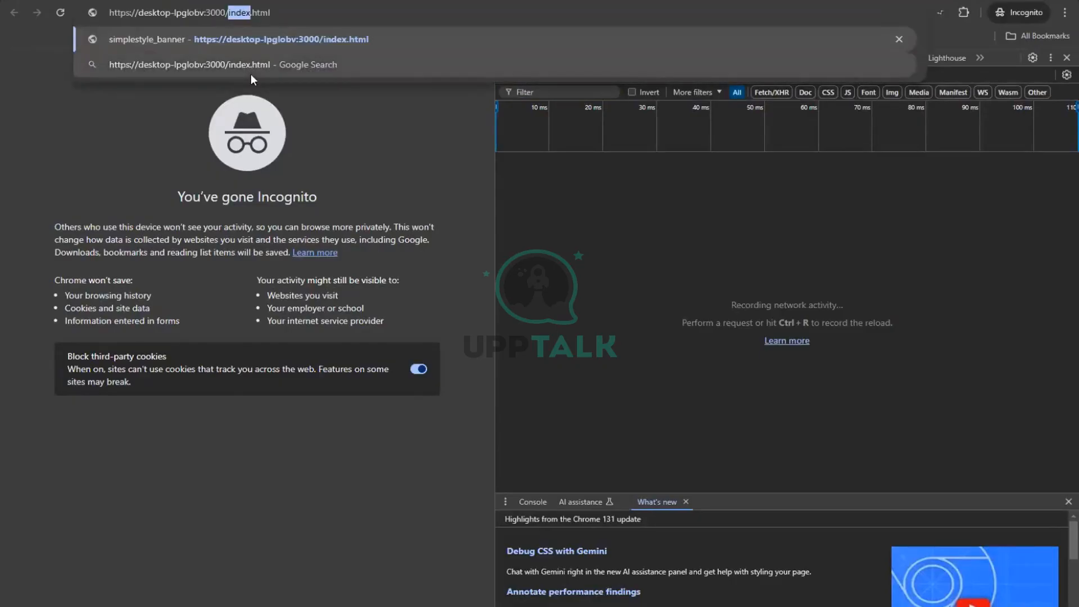
type("xyz")
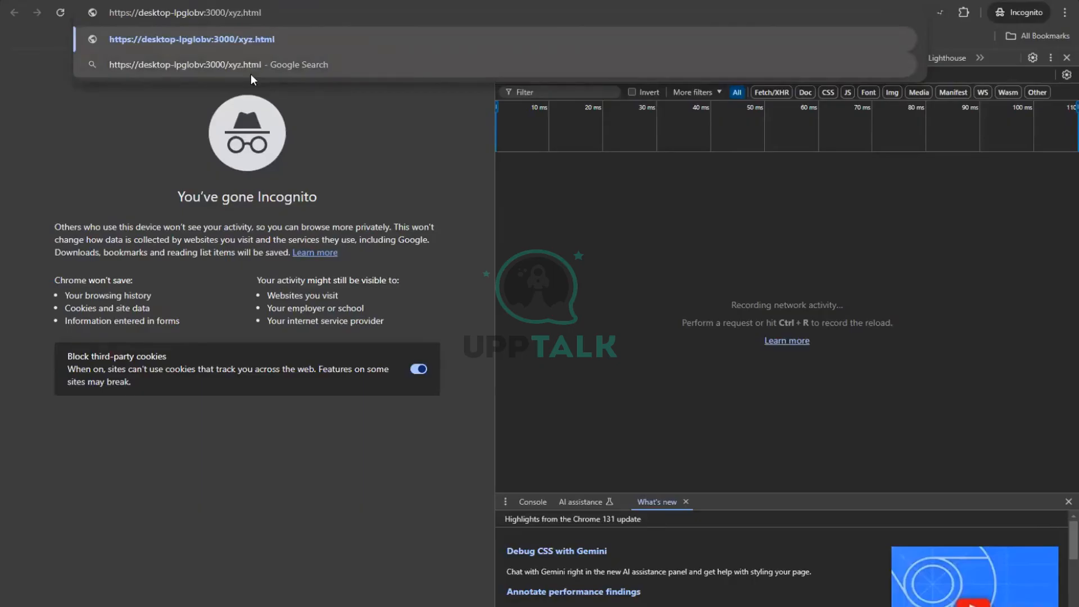
key("Return")
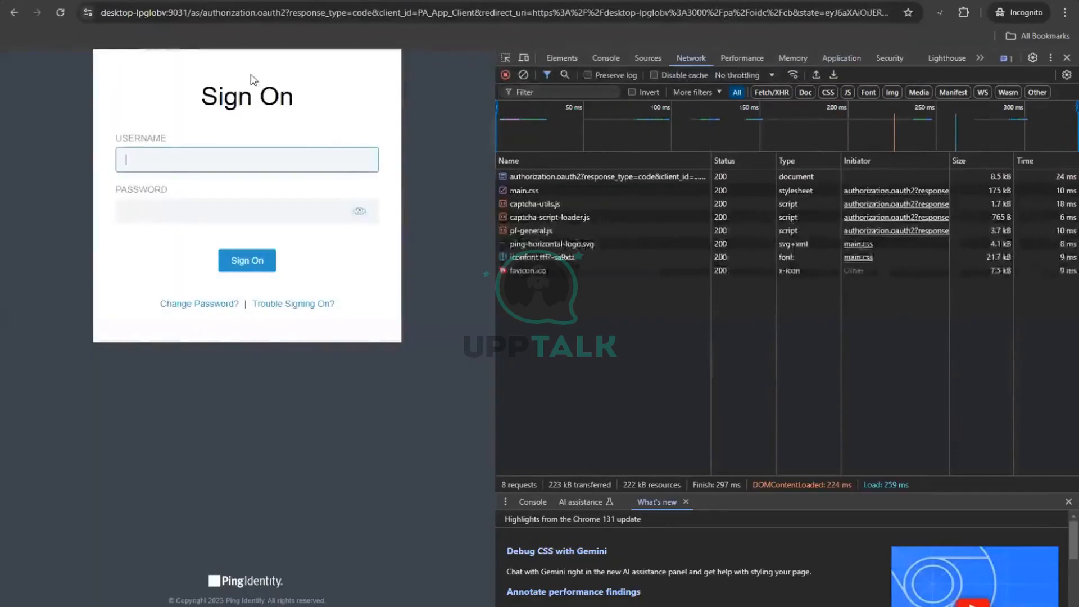
Sign on to reach xyz.html by entering the username and account password
type("bushan")
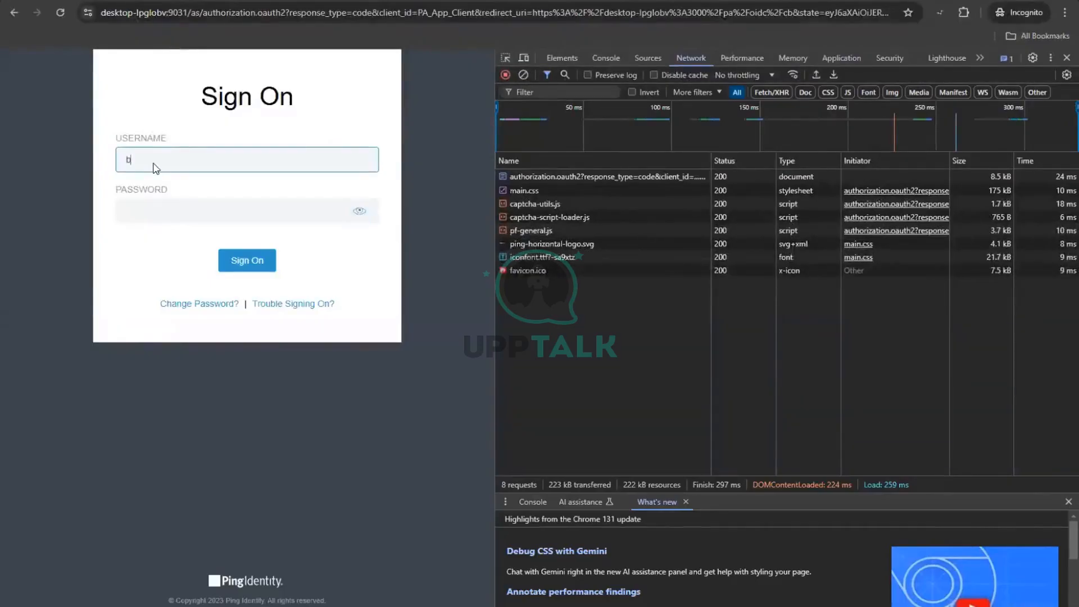
key("Tab")
type("••••••")
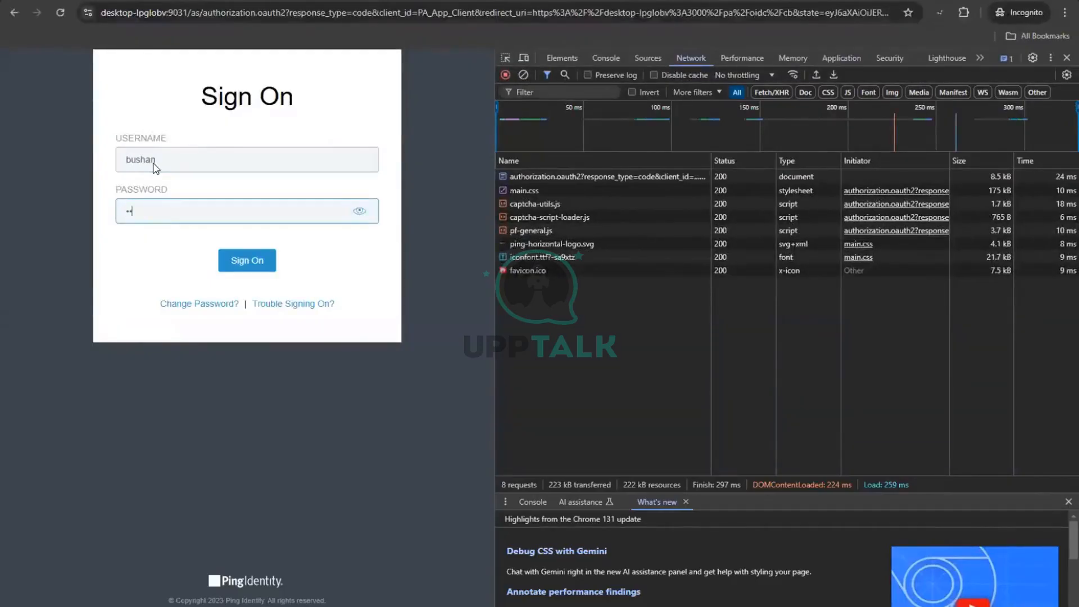
type("•••")
left_click(251, 271)
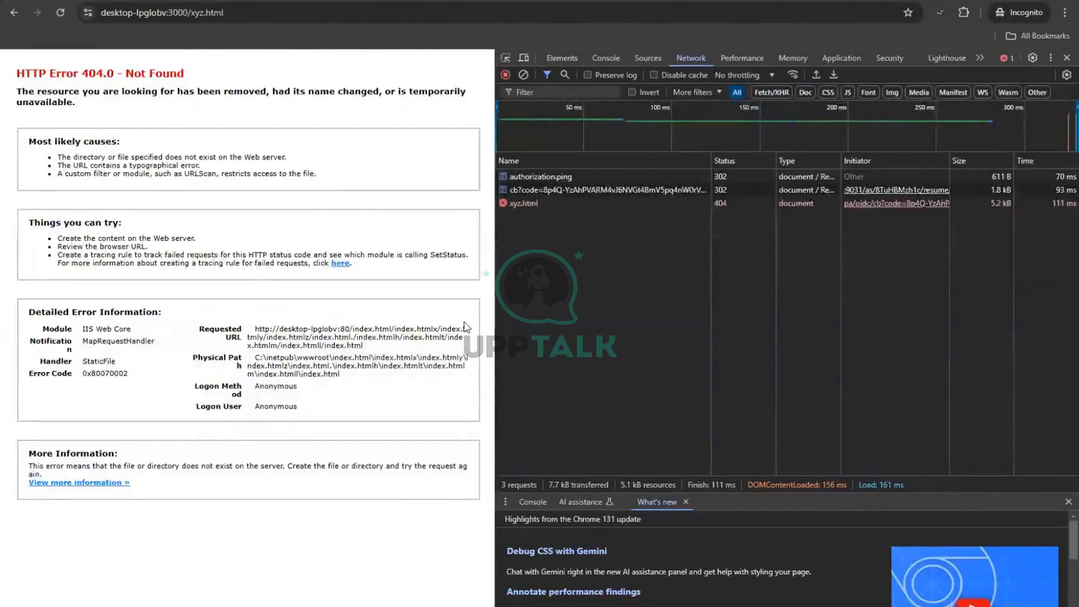
Examine the xyz.html request's headers and compare them with the requested URL in the error page's details
left_click(559, 203)
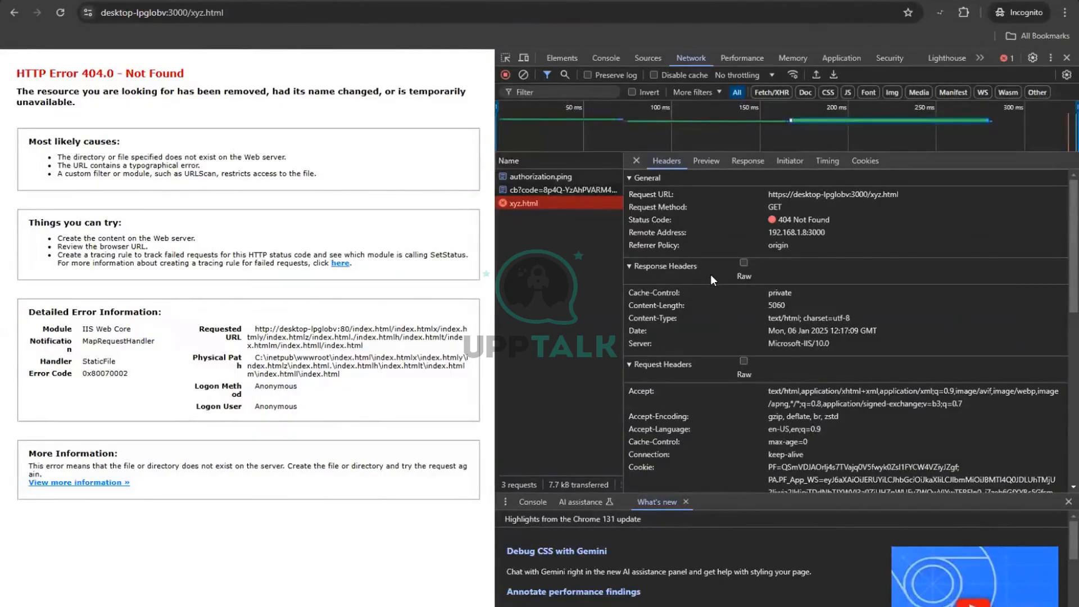
scroll(710, 274, "down", 2)
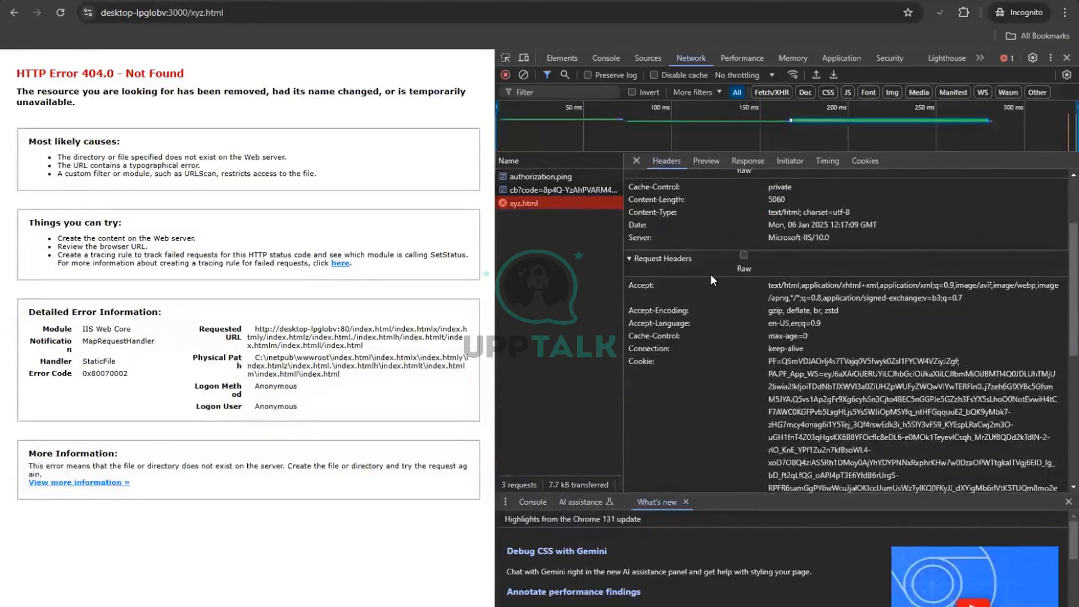
scroll(711, 275, "down", 5)
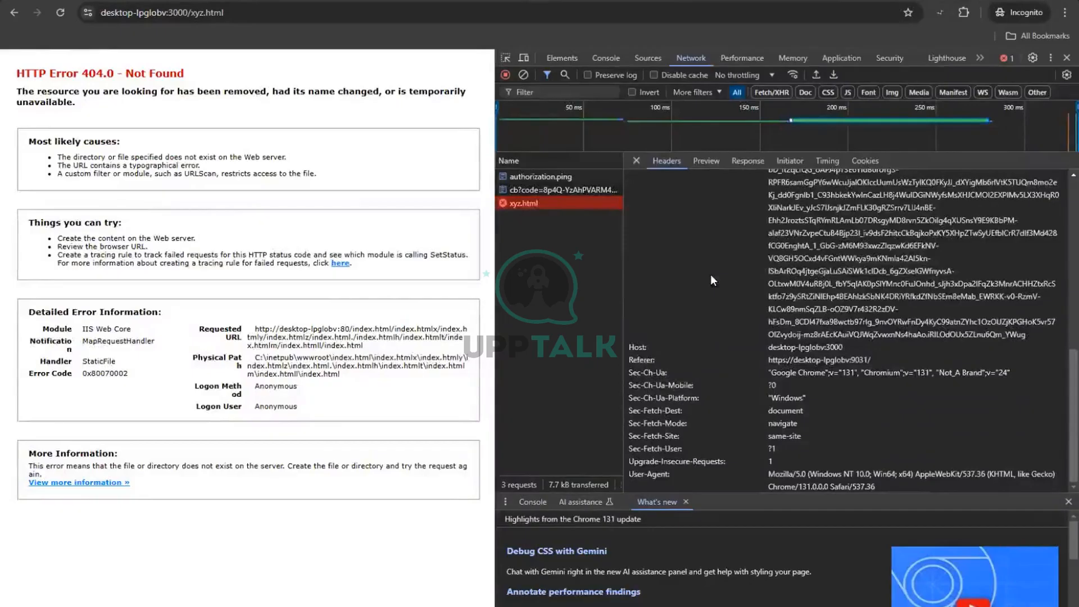
scroll(712, 279, "up", 5)
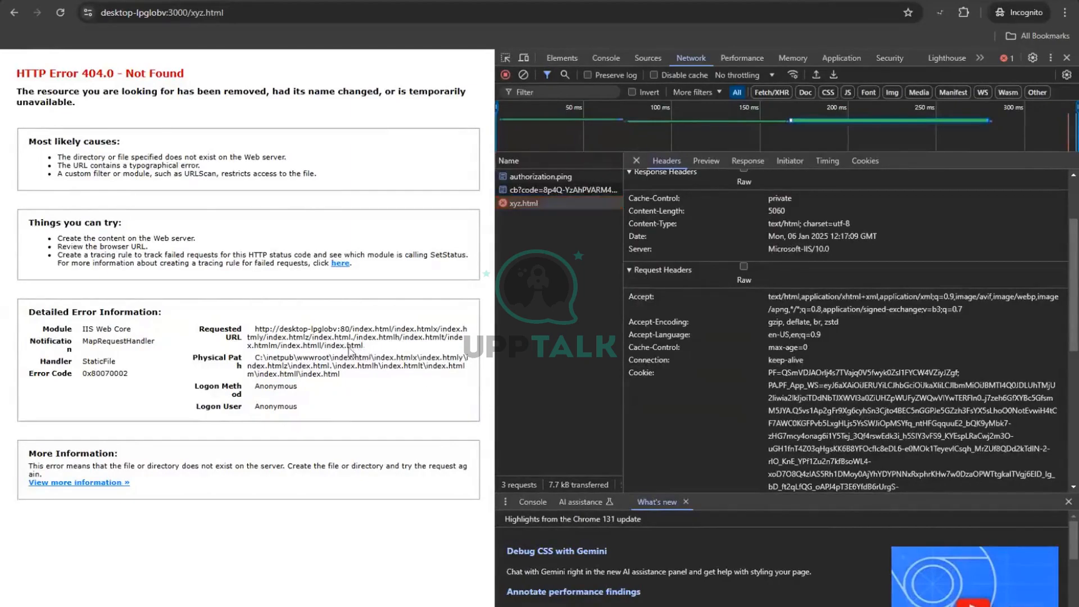
left_click_drag(363, 346, 324, 349)
scroll(727, 417, "down", 5)
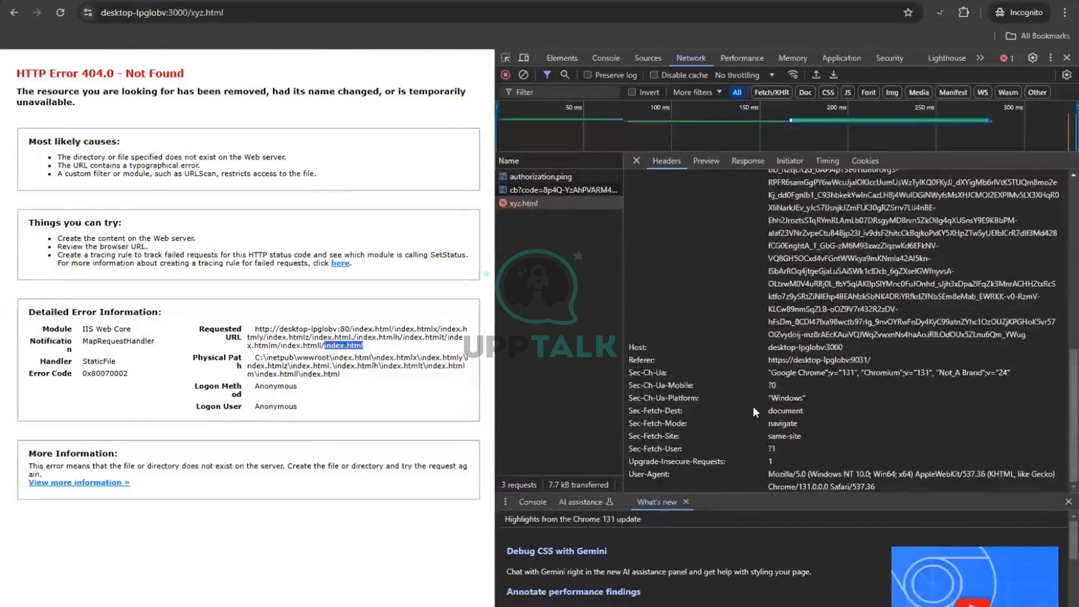
scroll(753, 406, "up", 10)
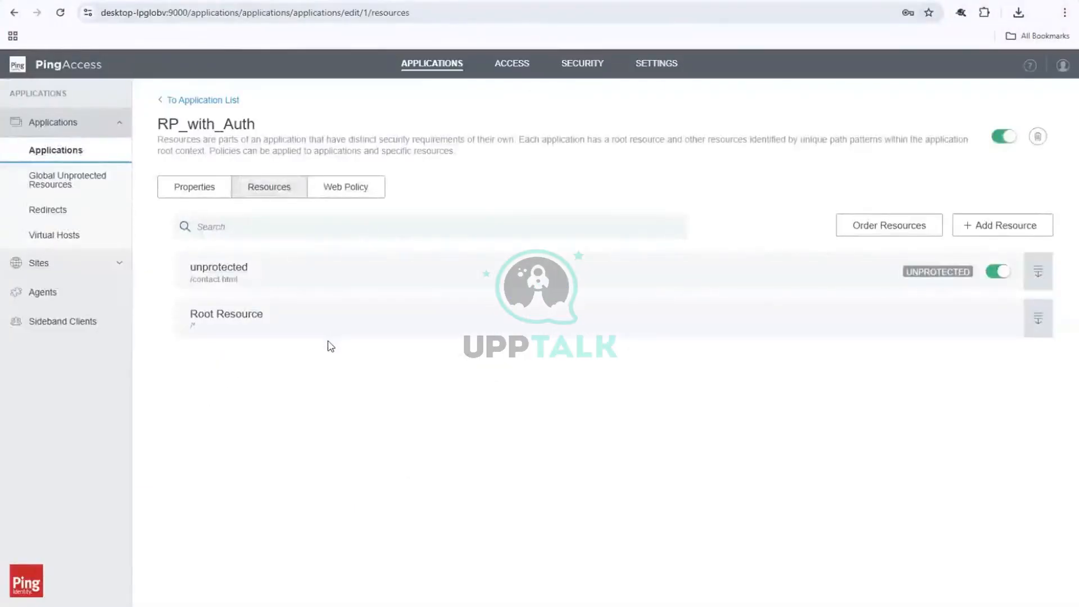
In the PingAccess console, set the rewrite_URL rule's Map From value to / and save the rule
left_click(513, 64)
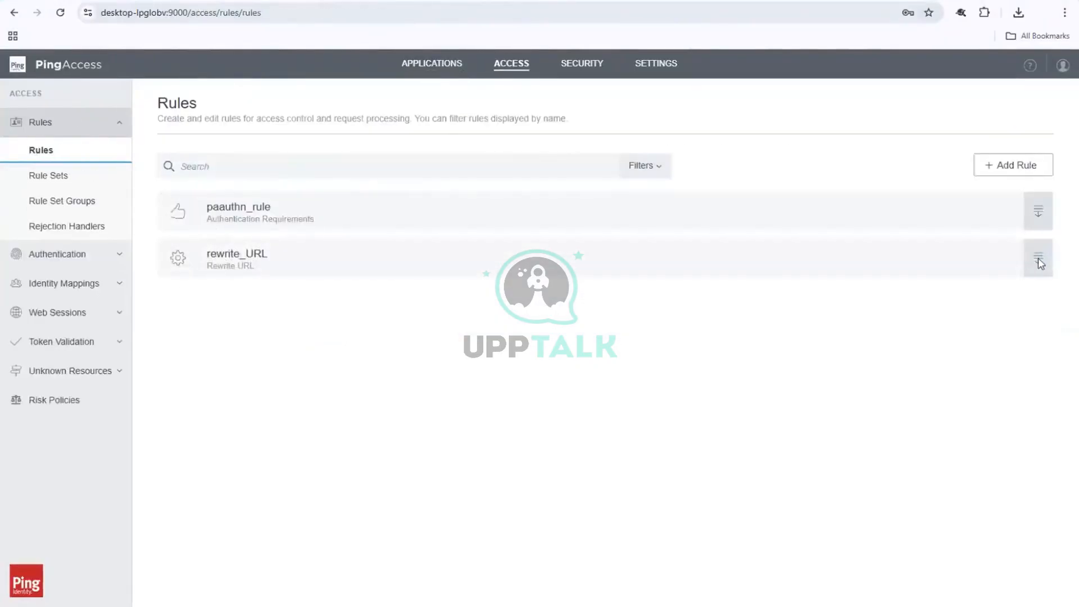
left_click(1039, 262)
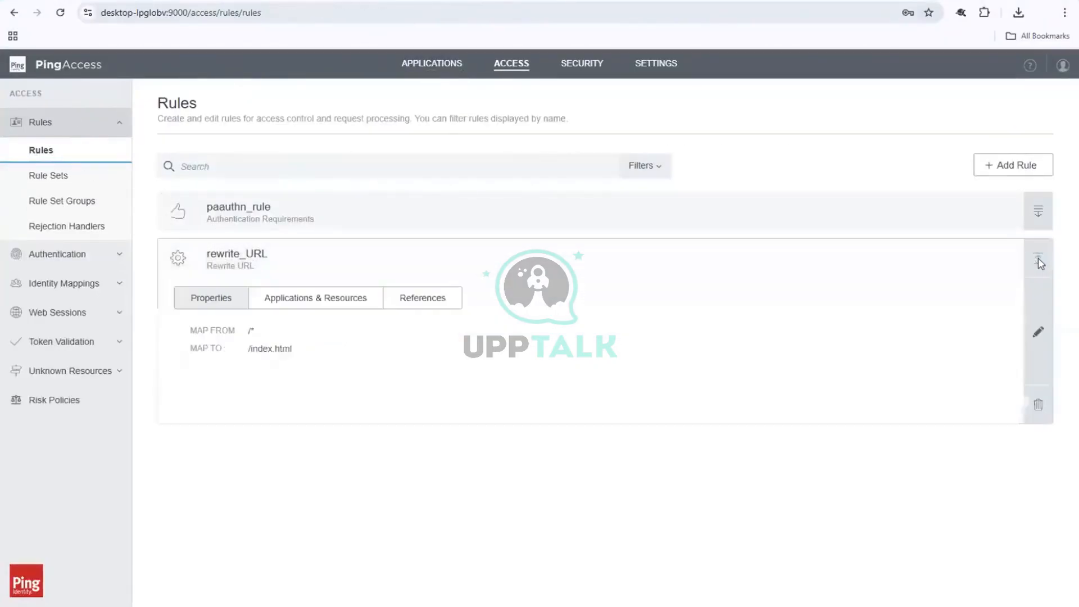
left_click(1039, 334)
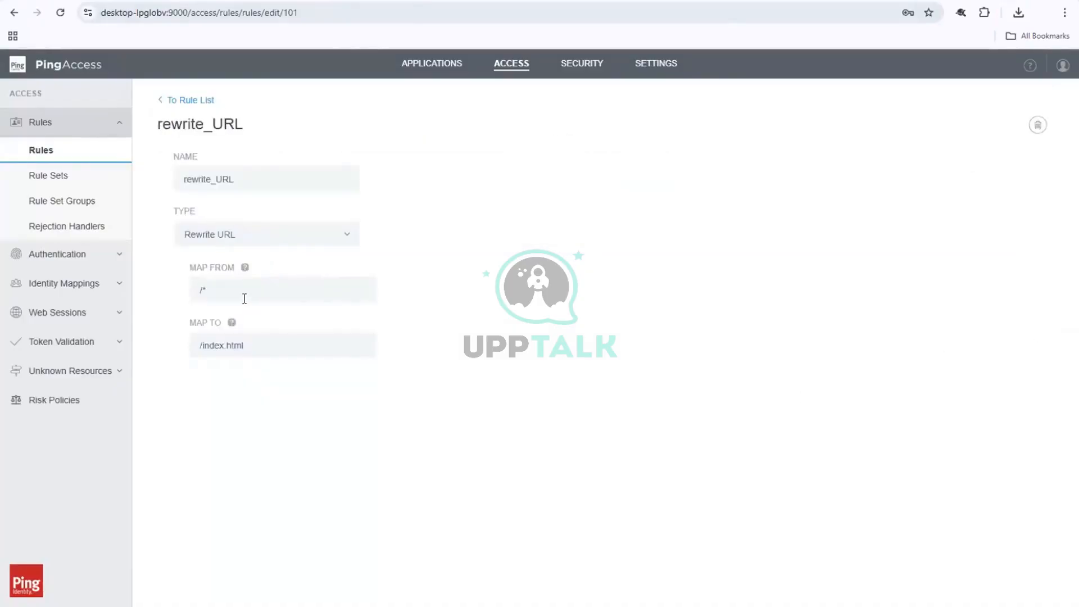
left_click(245, 298)
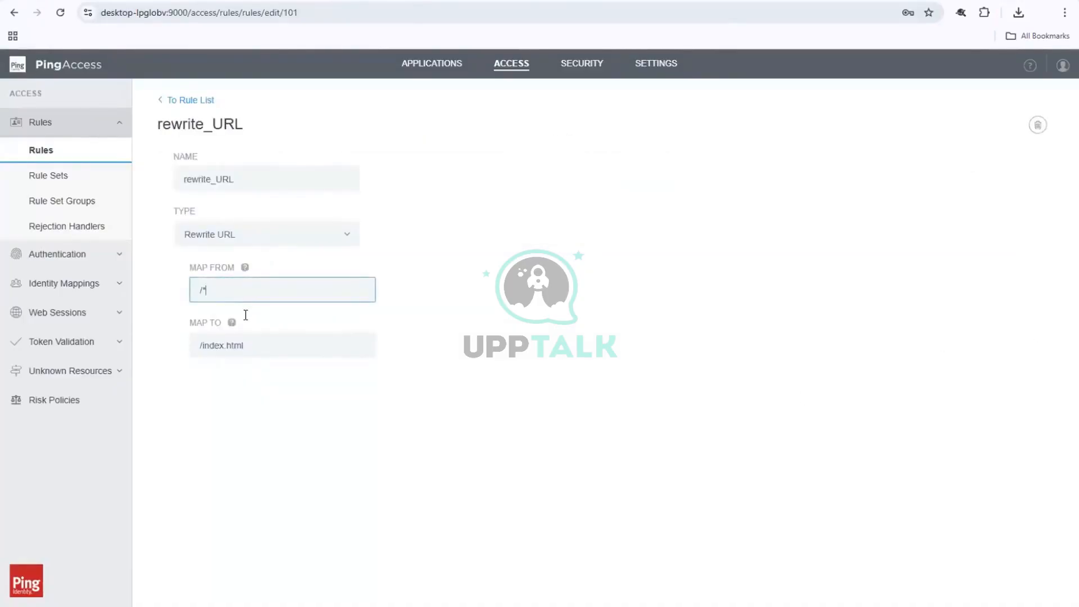
key("BackSpace")
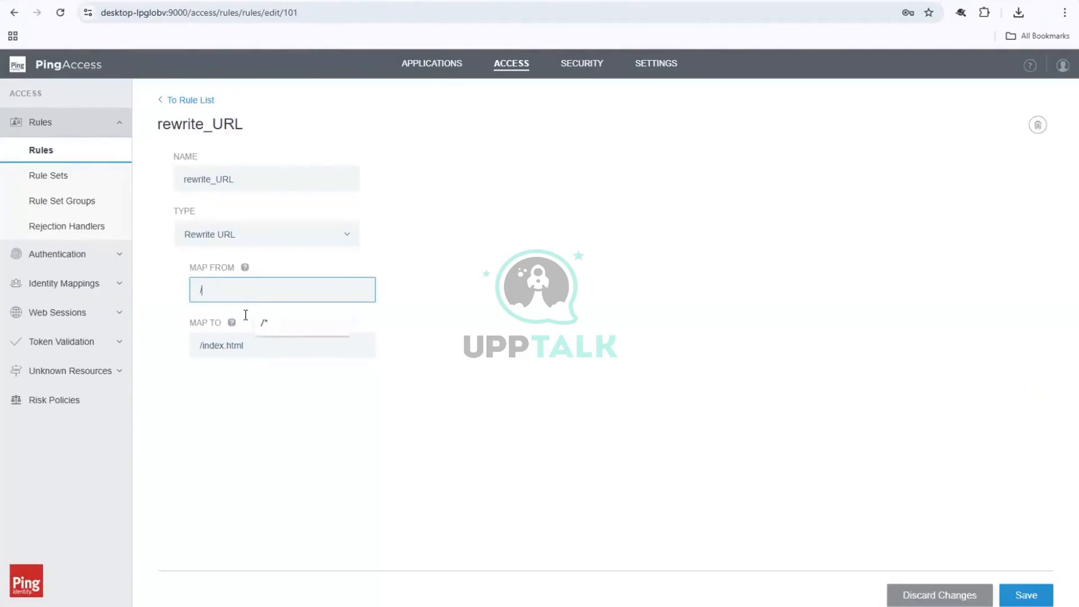
left_click(1020, 596)
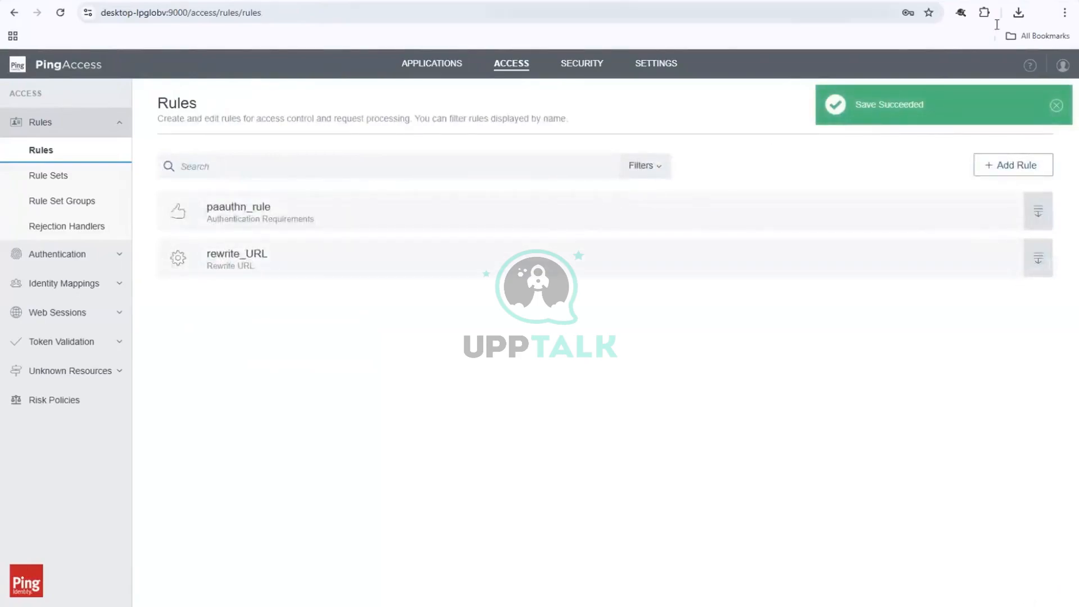
Open a new Incognito window and show the developer tools with network activity recording
left_click(1065, 11)
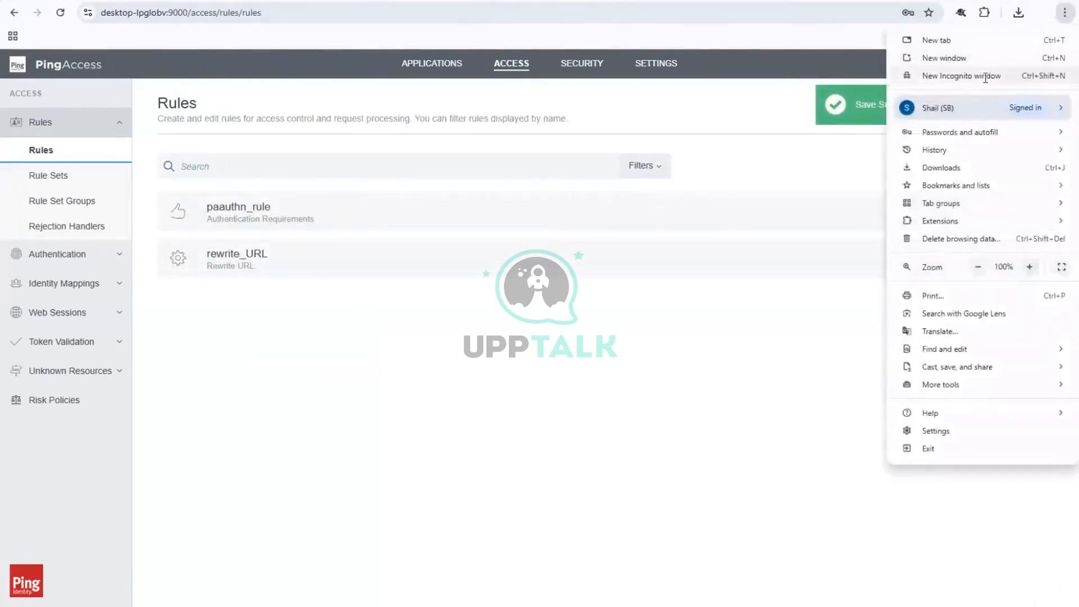
left_click(997, 75)
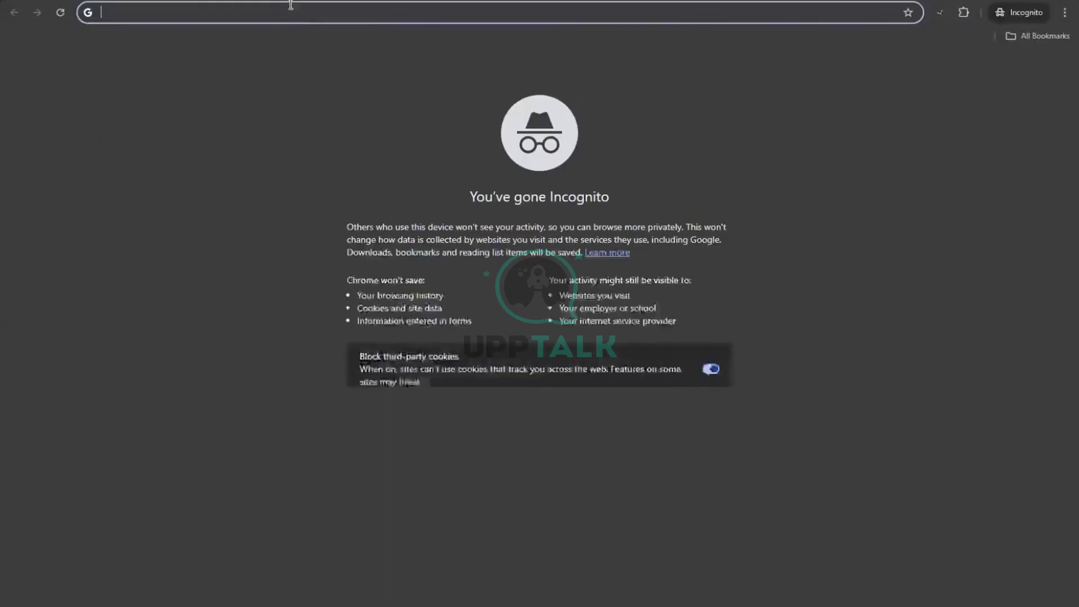
left_click(1065, 13)
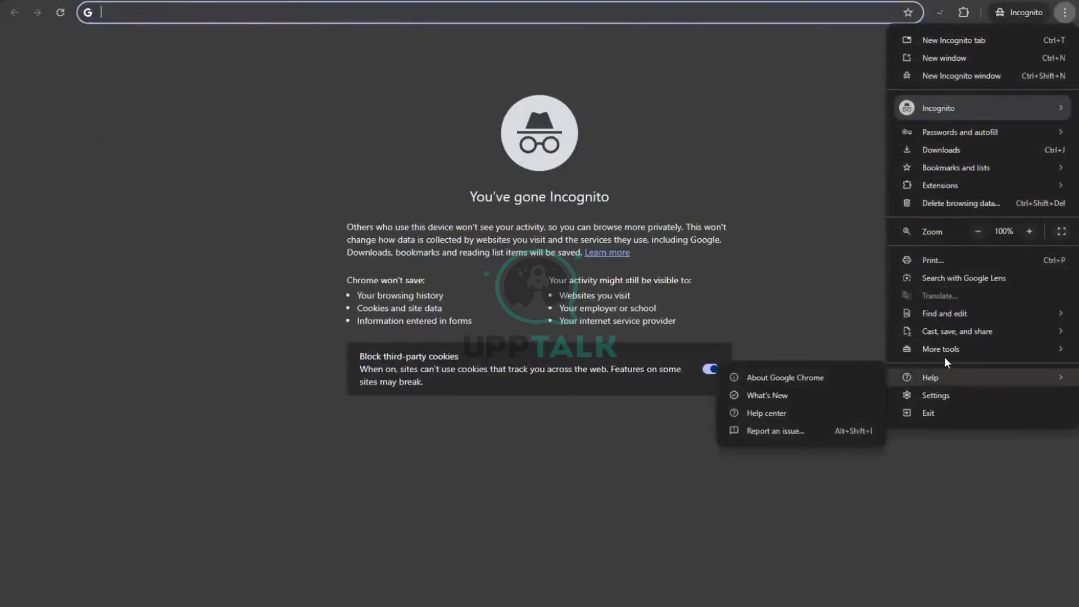
mouse_move(945, 349)
left_click(787, 442)
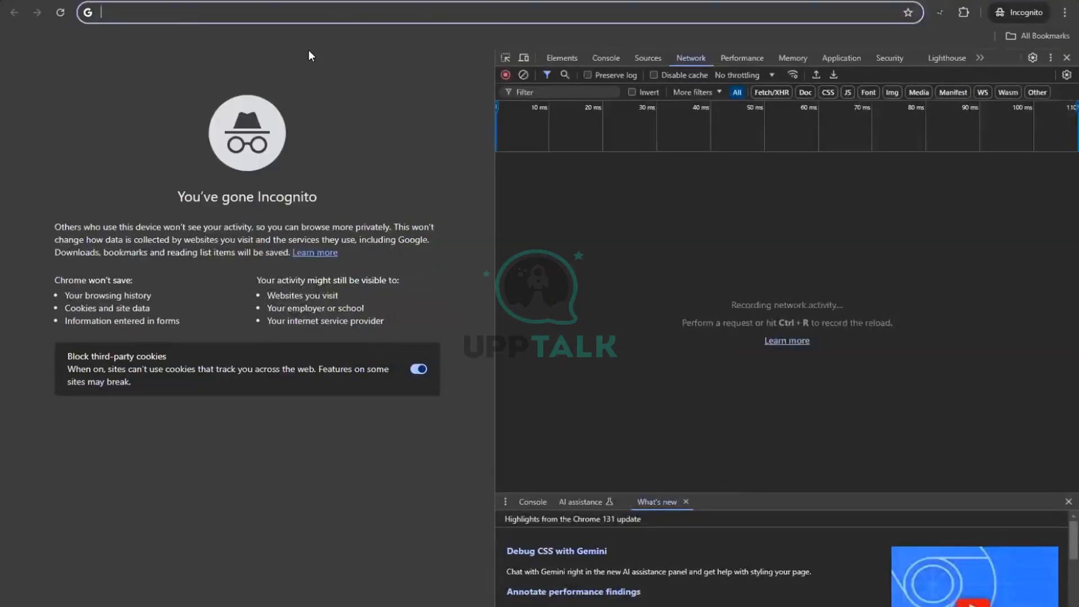
type("https://desktop-lpglobv:3000/index.html")
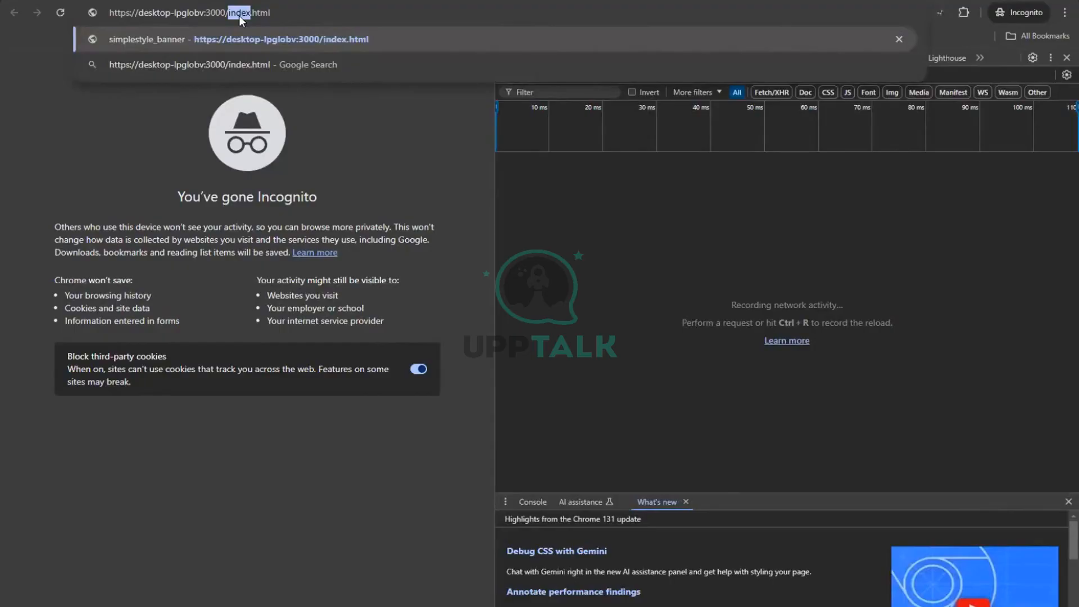
type("abc")
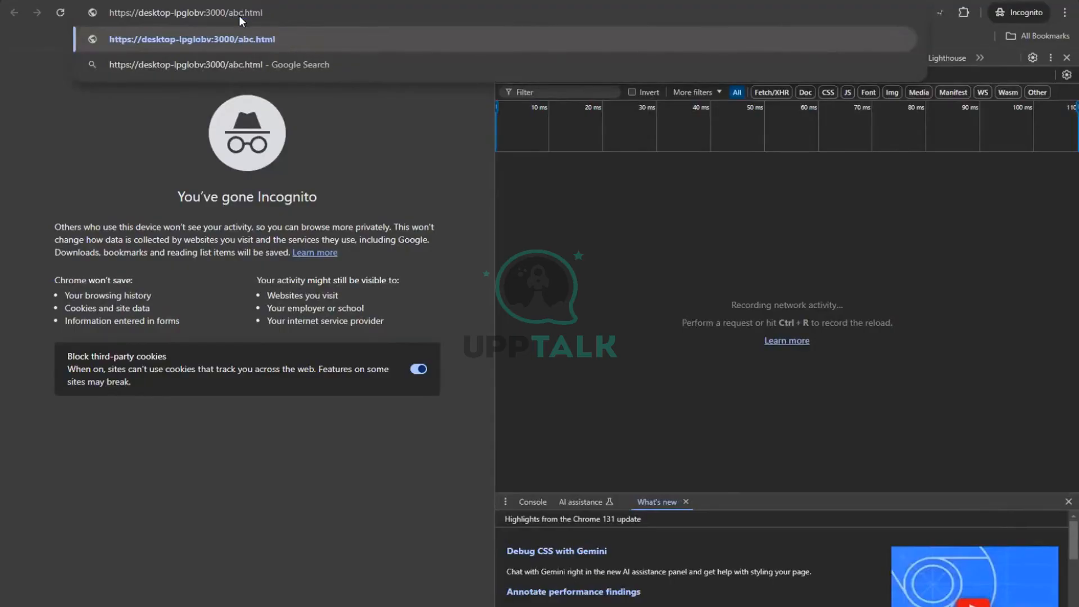
key("Return")
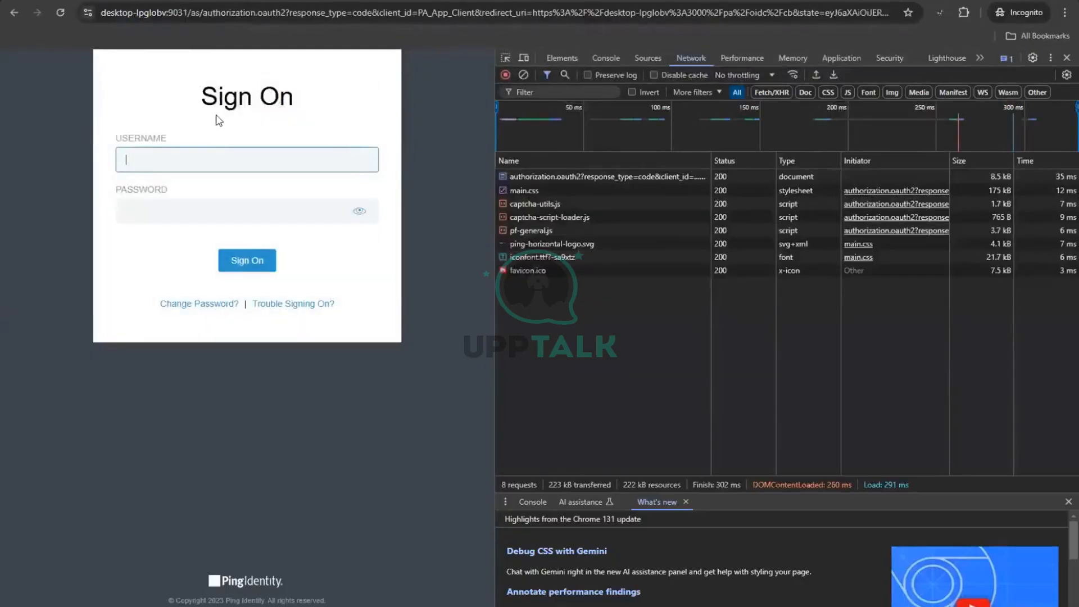
Sign on with the username and account password, and select the abc.html request in the recorded network activity
type("bushan")
key("Tab")
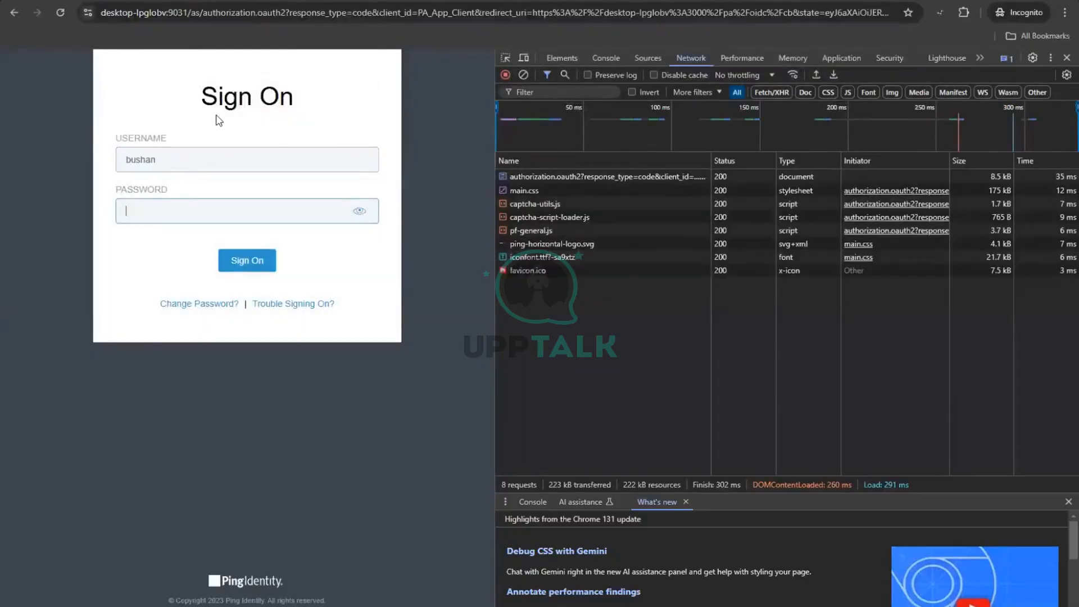
type("•••••••••")
left_click(245, 261)
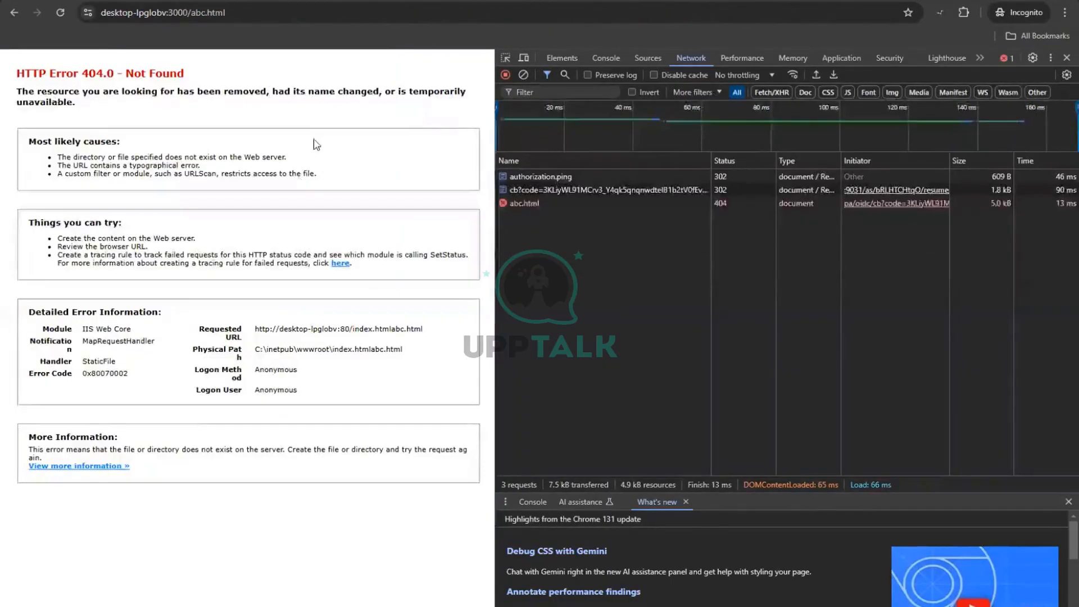
left_click(529, 204)
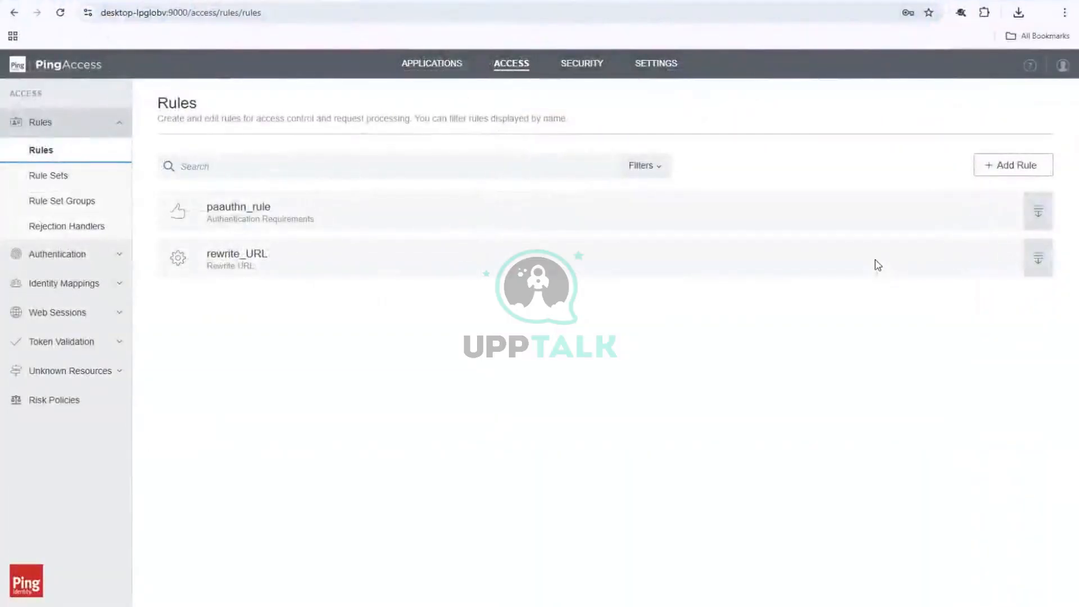
Back in the PingAccess console, edit the rewrite_URL rule and set its Map From value to /*
left_click(1038, 259)
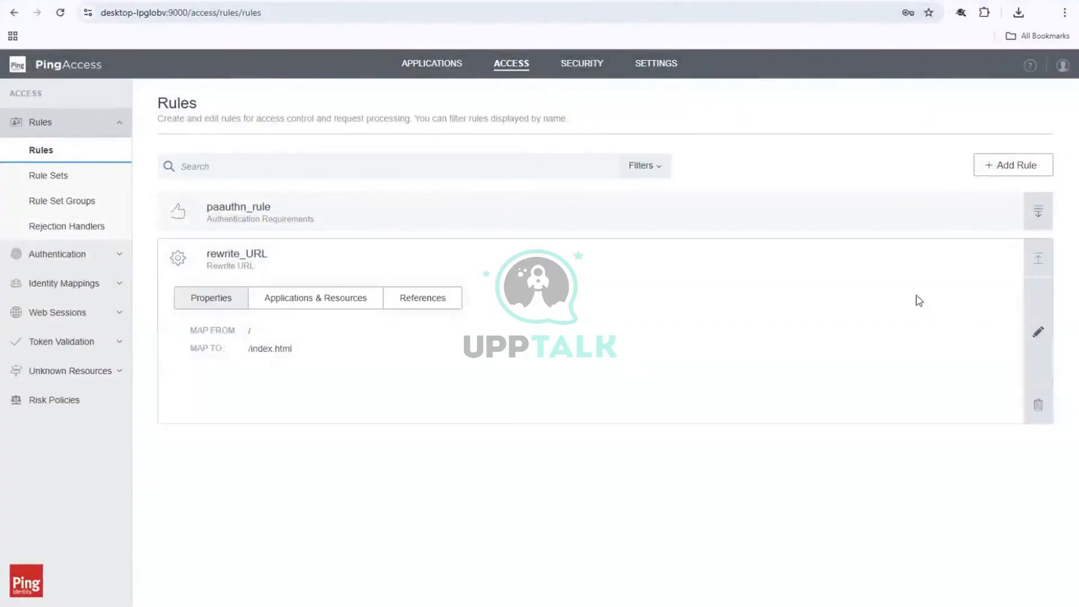
left_click(1036, 331)
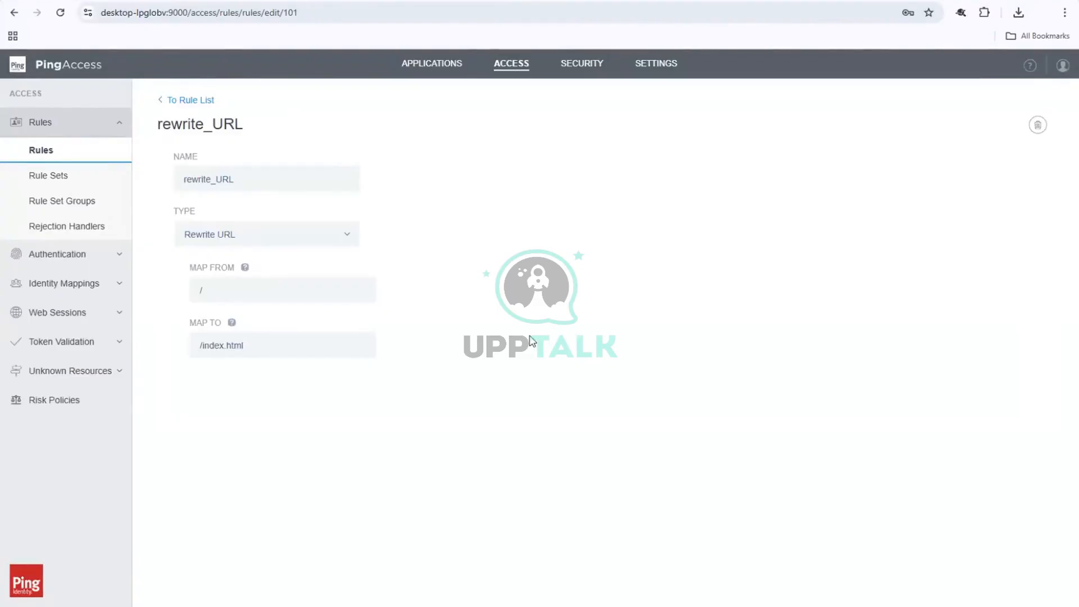
left_click(225, 291)
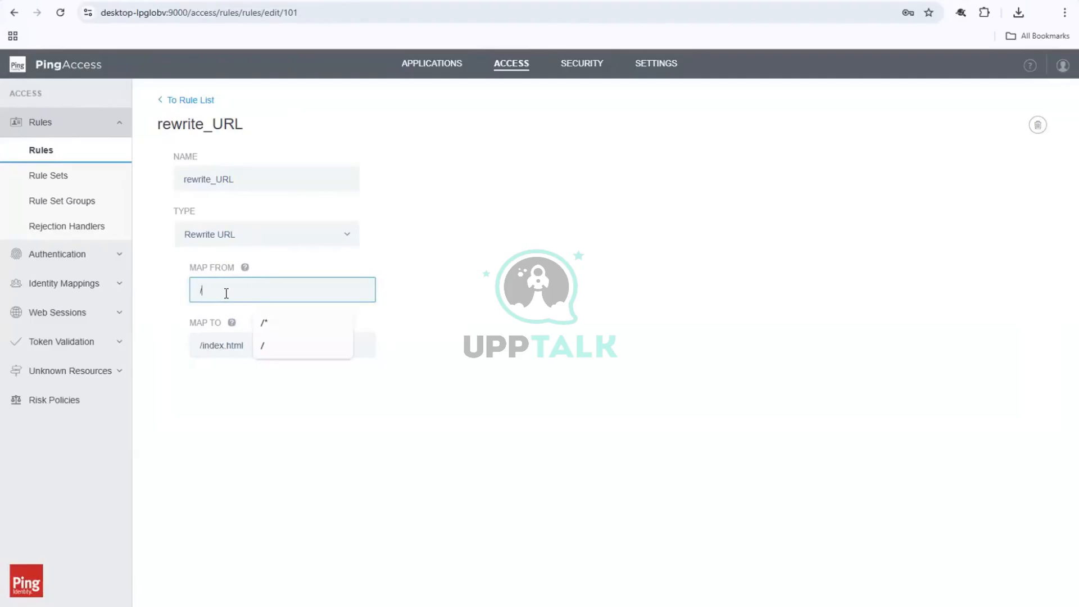
key("BackSpace")
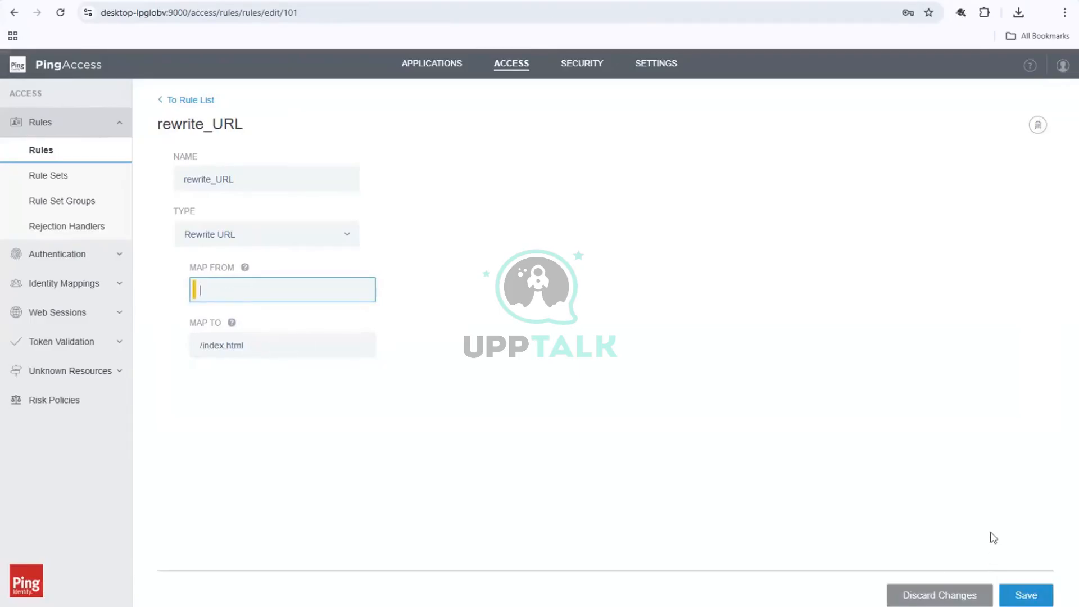
left_click(994, 538)
left_click(276, 288)
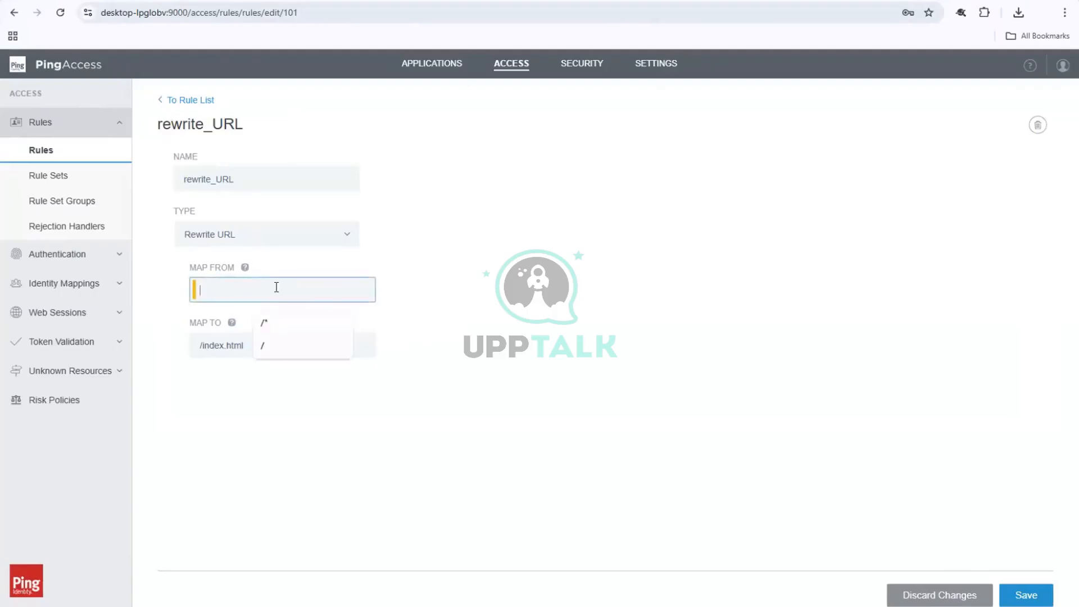
type("/*")
left_click(278, 321)
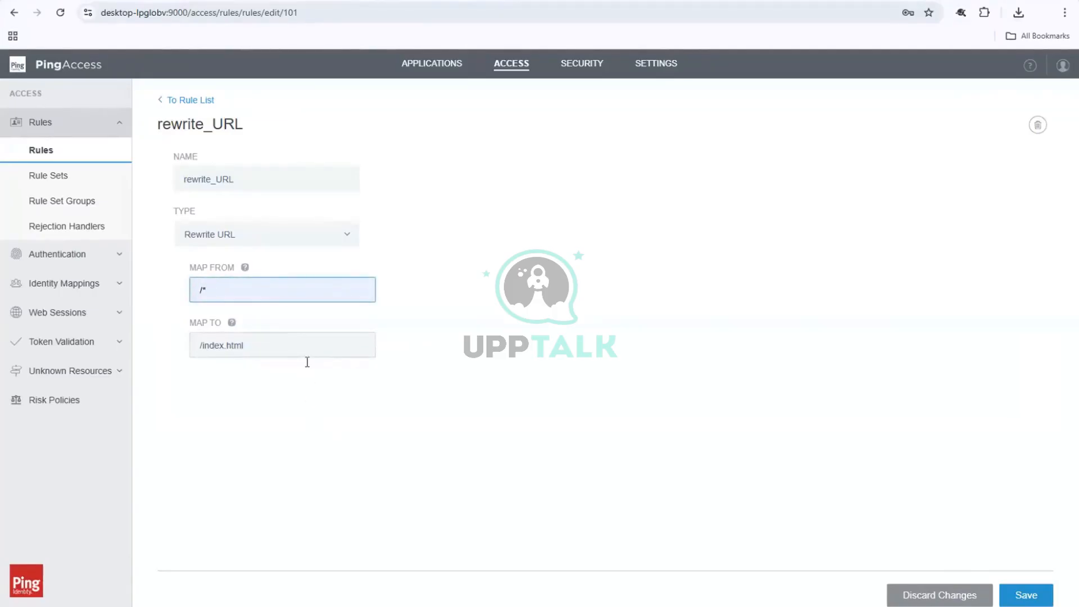
Set the rewrite_URL rule's Map To value to index.html without the leading slash, and save the rule
left_click(307, 356)
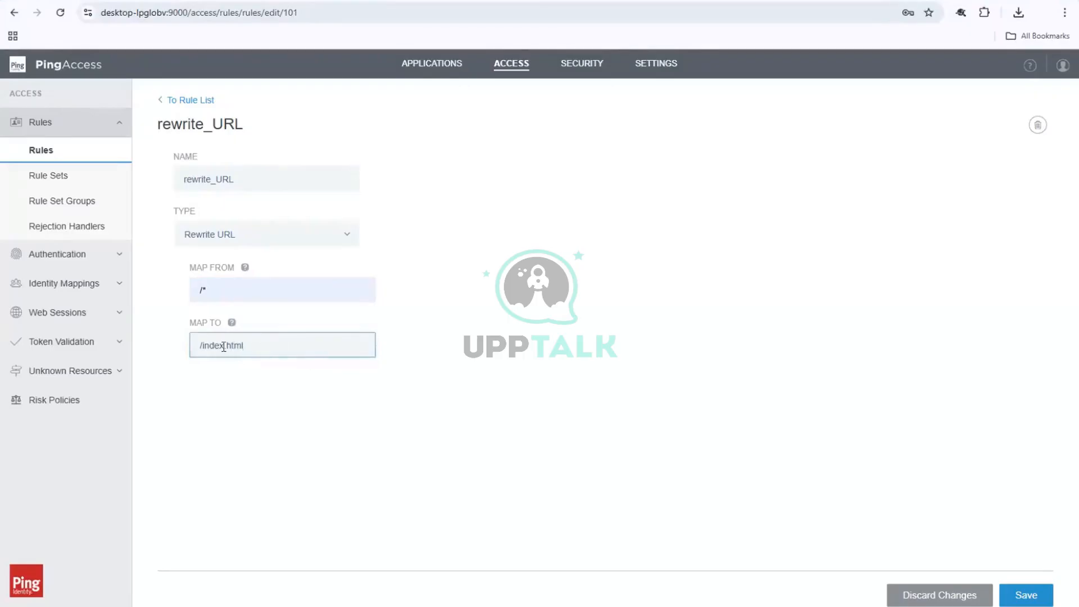
left_click(201, 345)
key("Delete")
left_click(1027, 597)
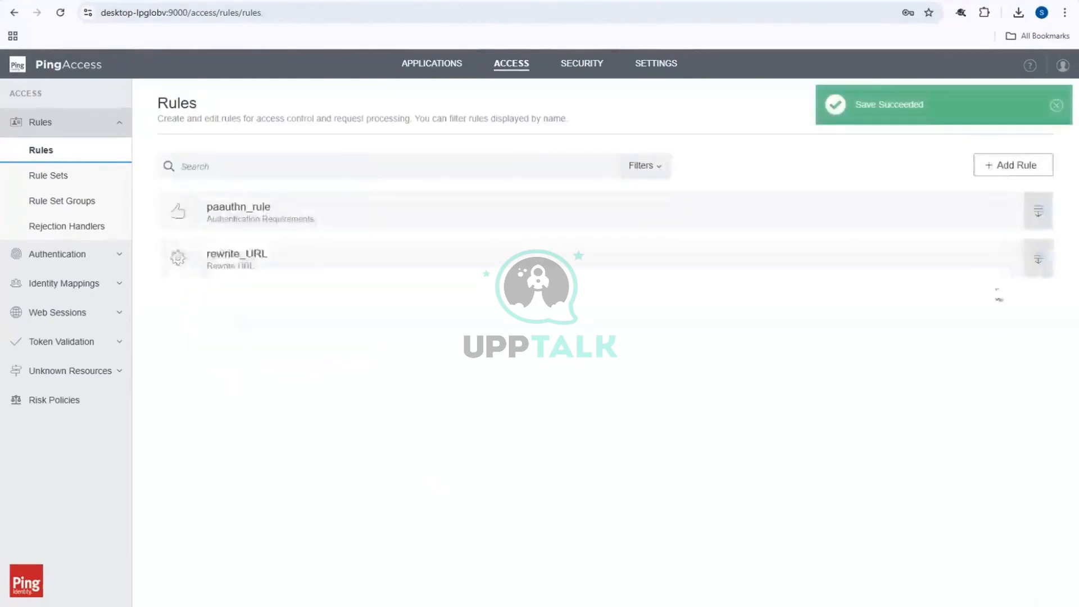
Open a new Incognito window and show its developer tools for recording network activity
left_click(1065, 12)
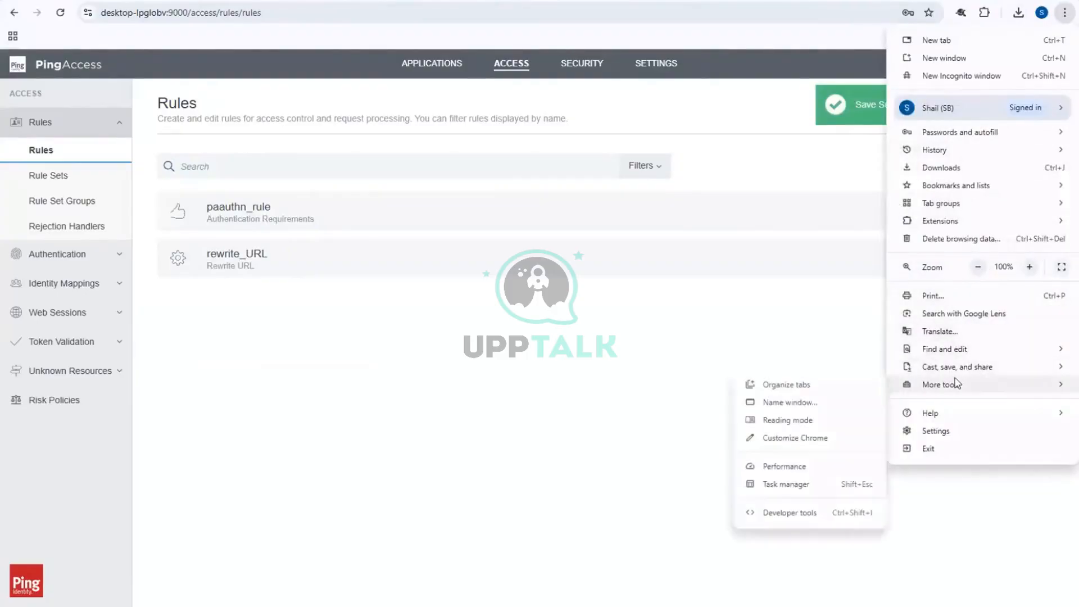
left_click(954, 76)
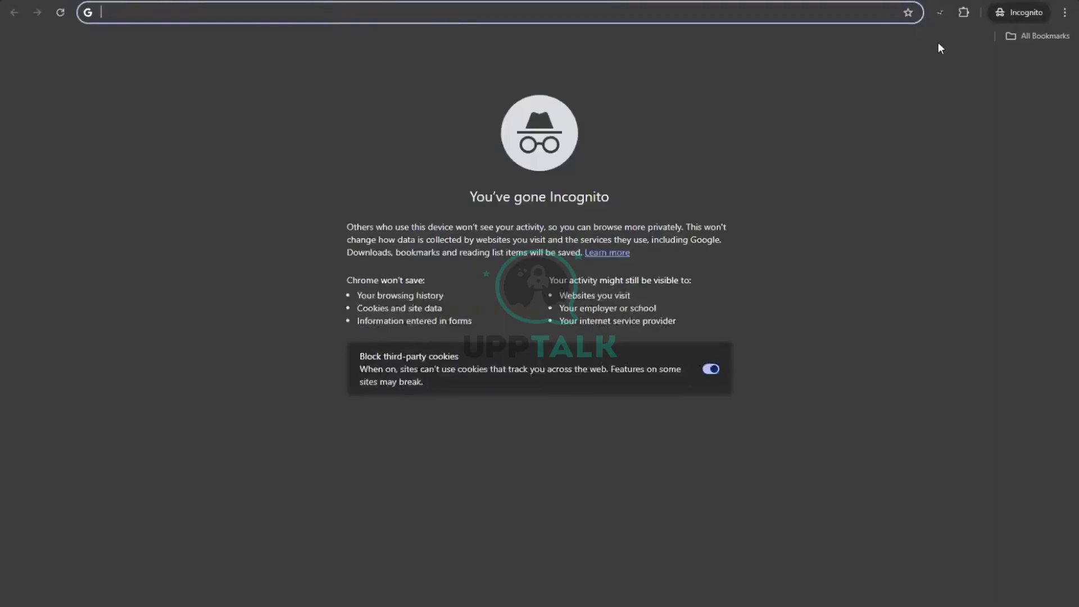
left_click(1065, 13)
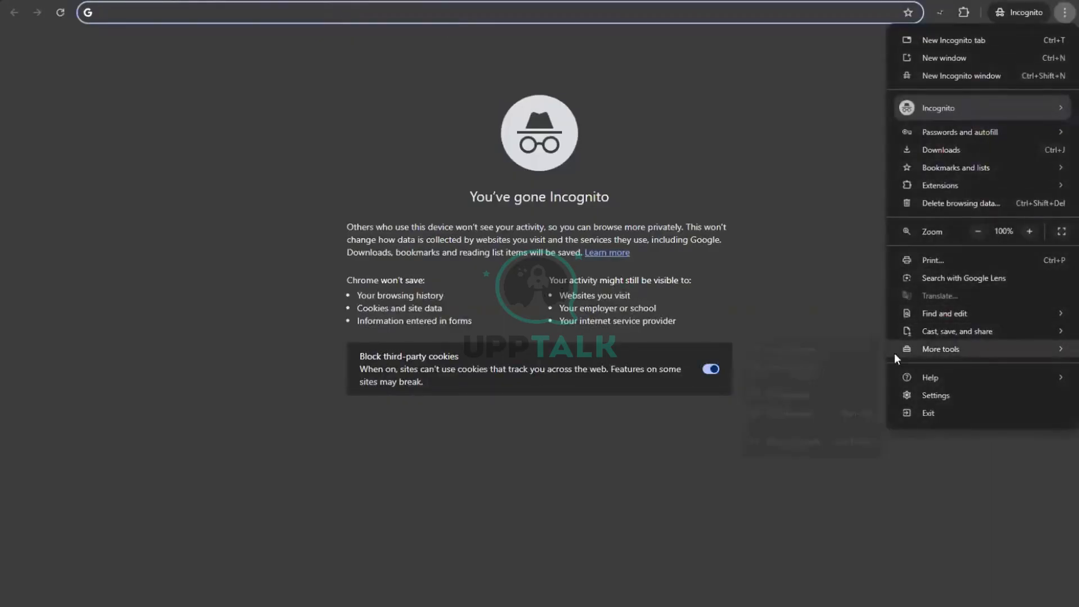
left_click(766, 443)
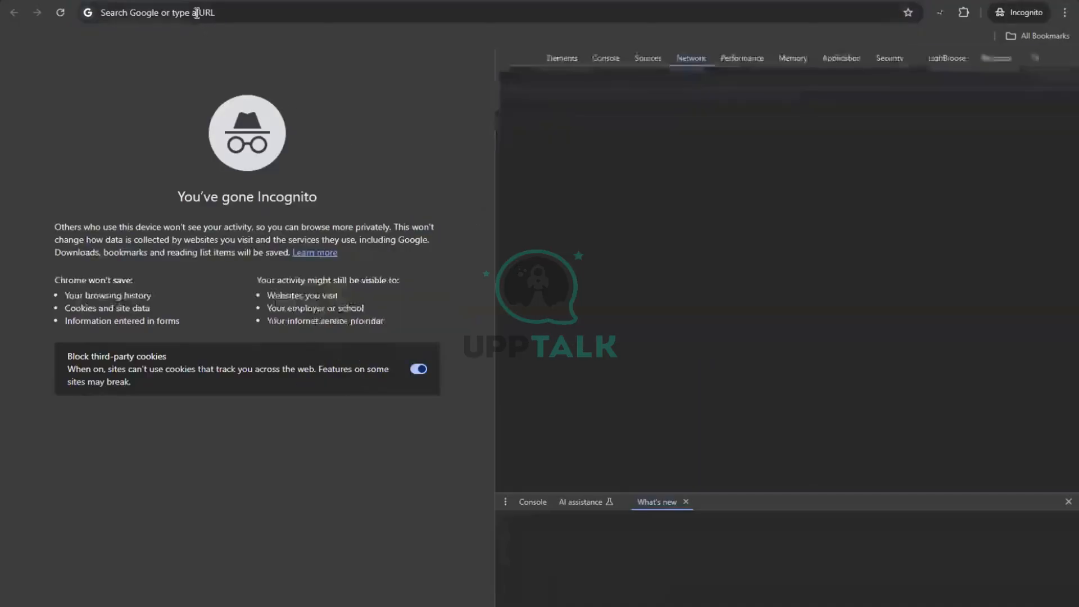
left_click(196, 12)
type("https://desktop-lpglobv:3000/index.html")
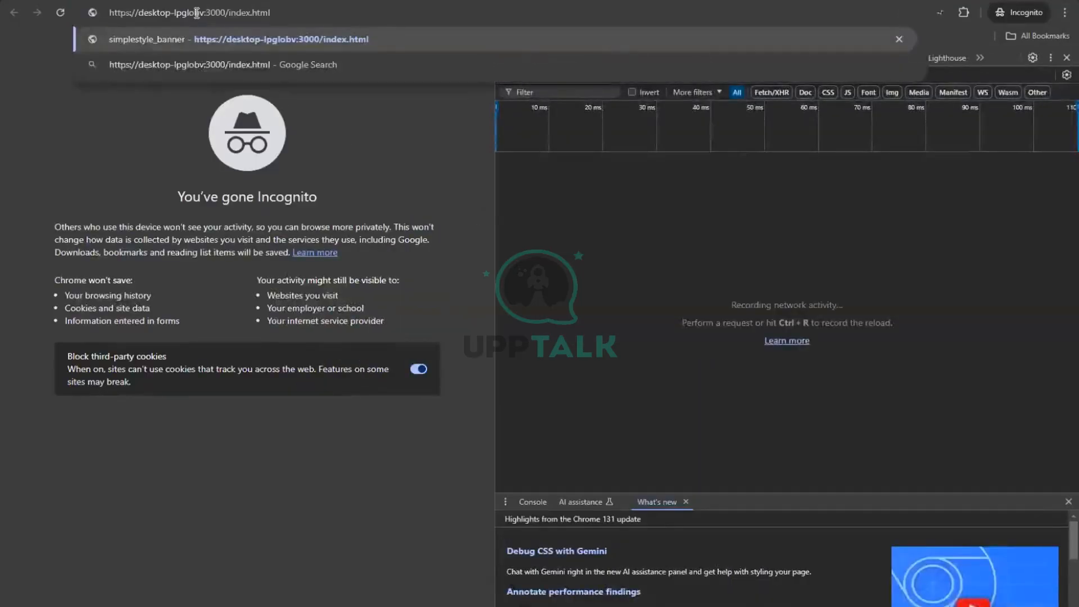
double_click(239, 13)
type("abc")
key("Return")
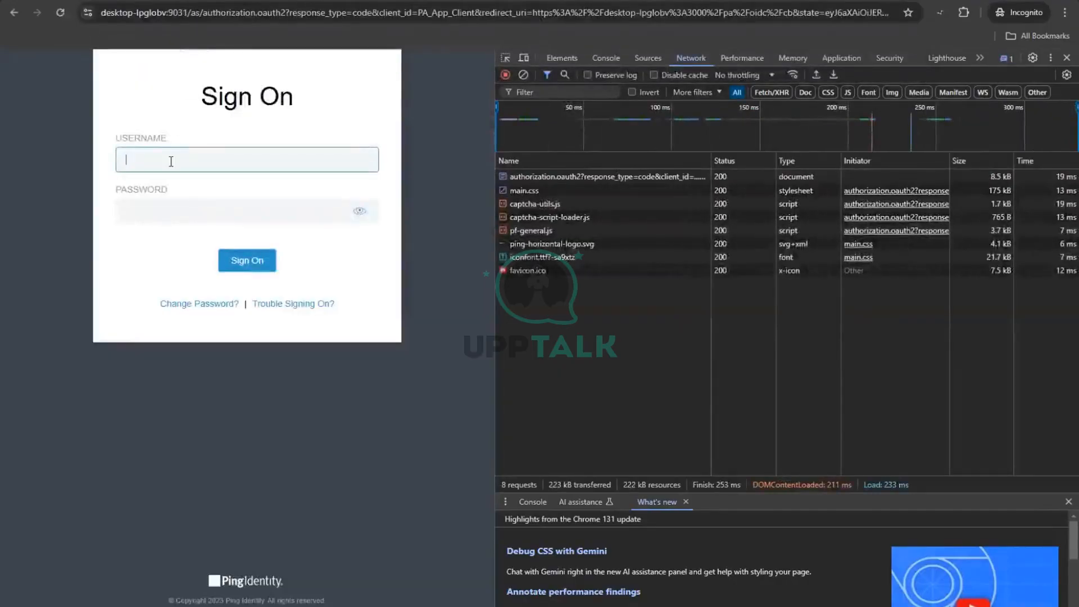
Sign on with the username and account password
type("bushan")
key("Tab")
type("*********")
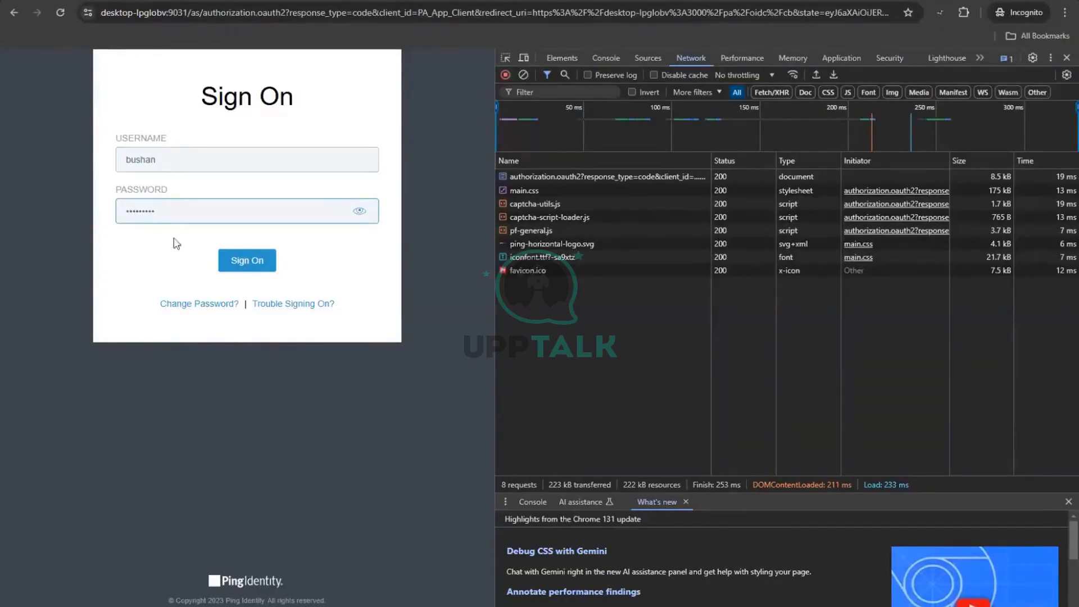
left_click(251, 263)
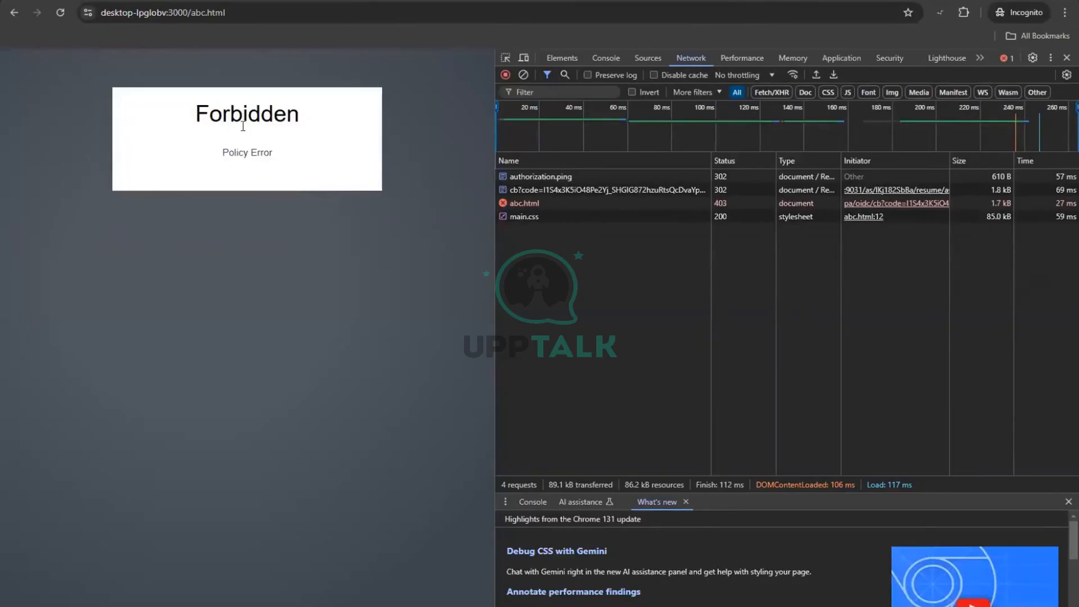
Examine the response and request headers of the abc.html request in the recorded network activity
left_click(532, 203)
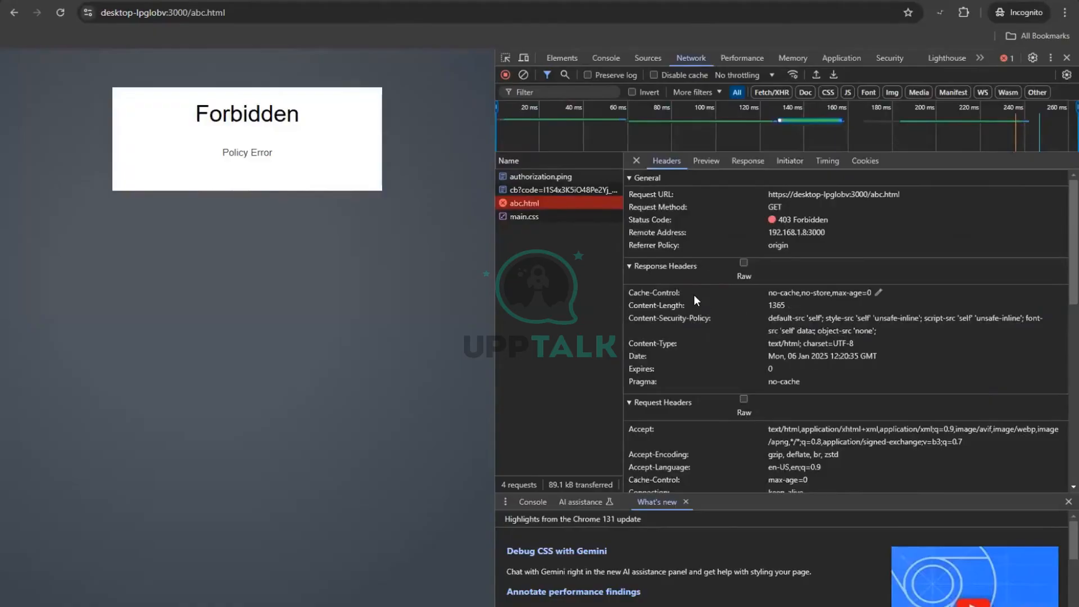
scroll(694, 294, "down", 2)
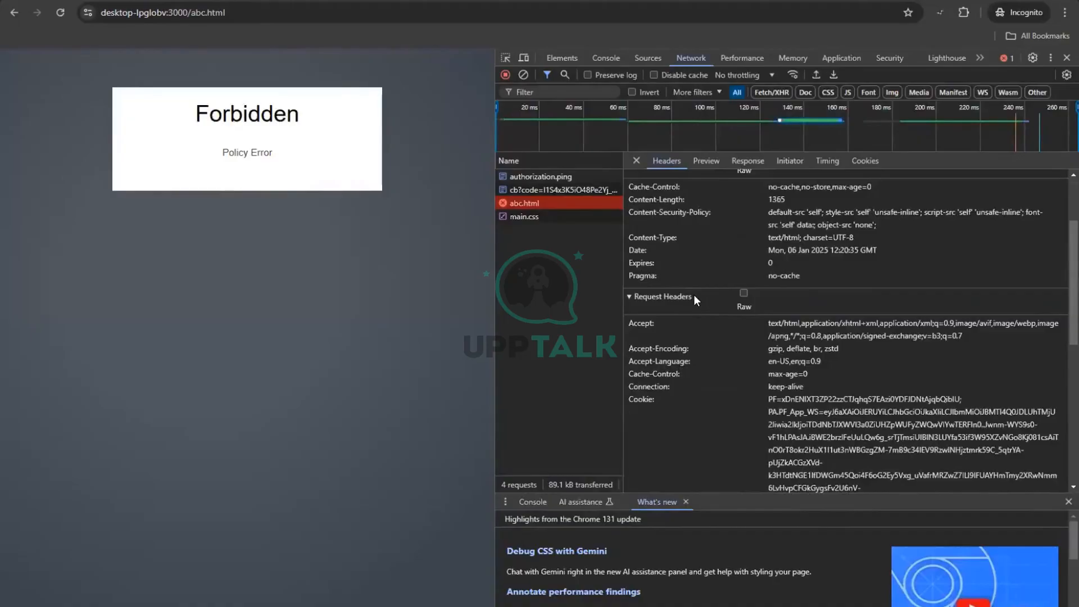
scroll(694, 295, "up", 2)
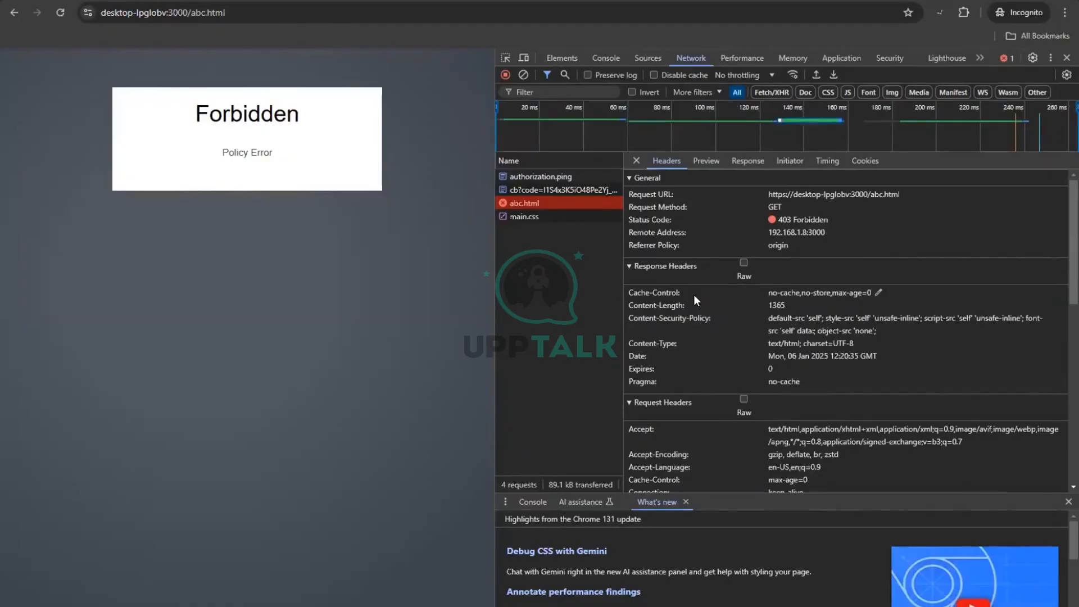
left_click(694, 295)
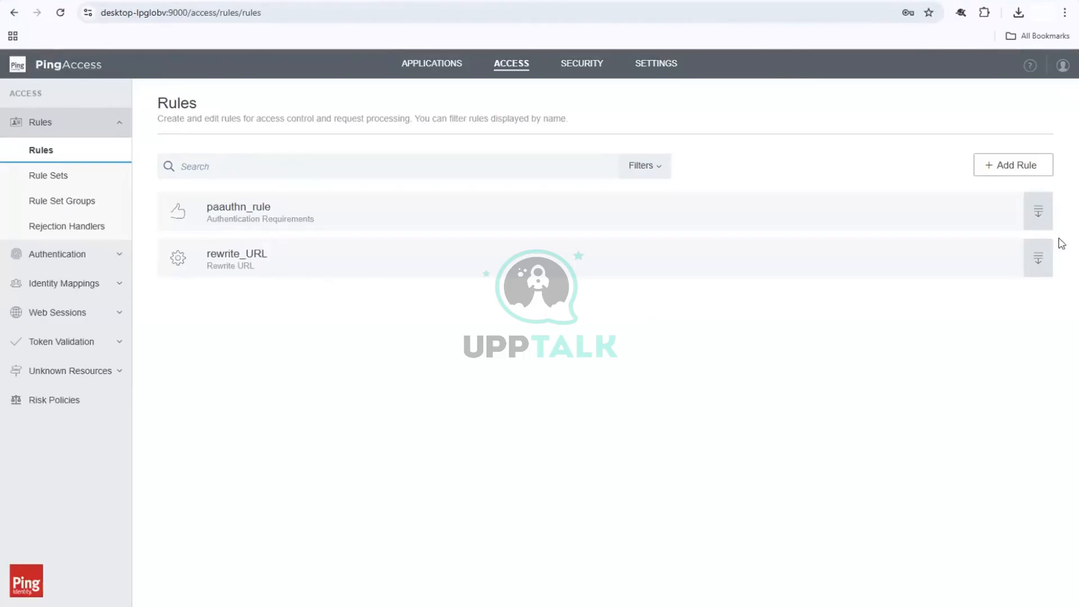
Back in the PingAccess console, edit the rewrite_URL rule, set its Map From value to abc.html and save it
left_click(1043, 263)
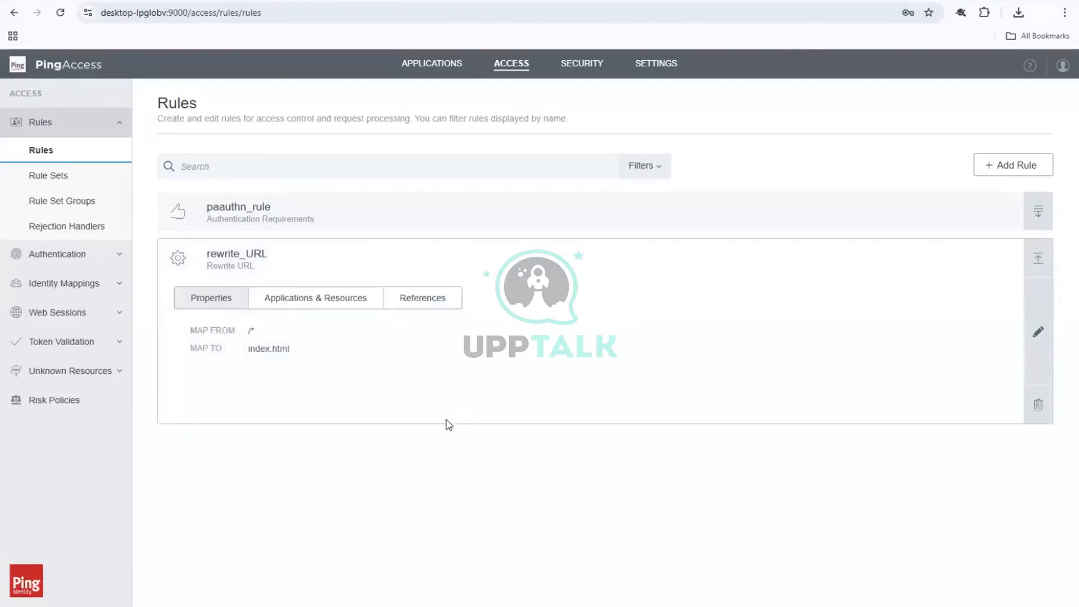
left_click(1039, 333)
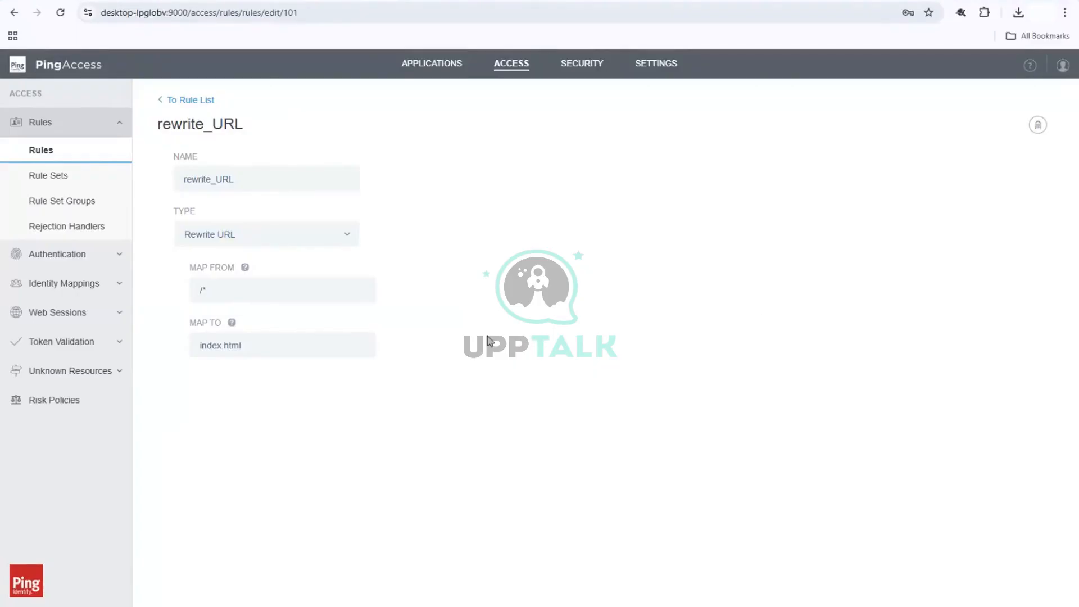
left_click(245, 294)
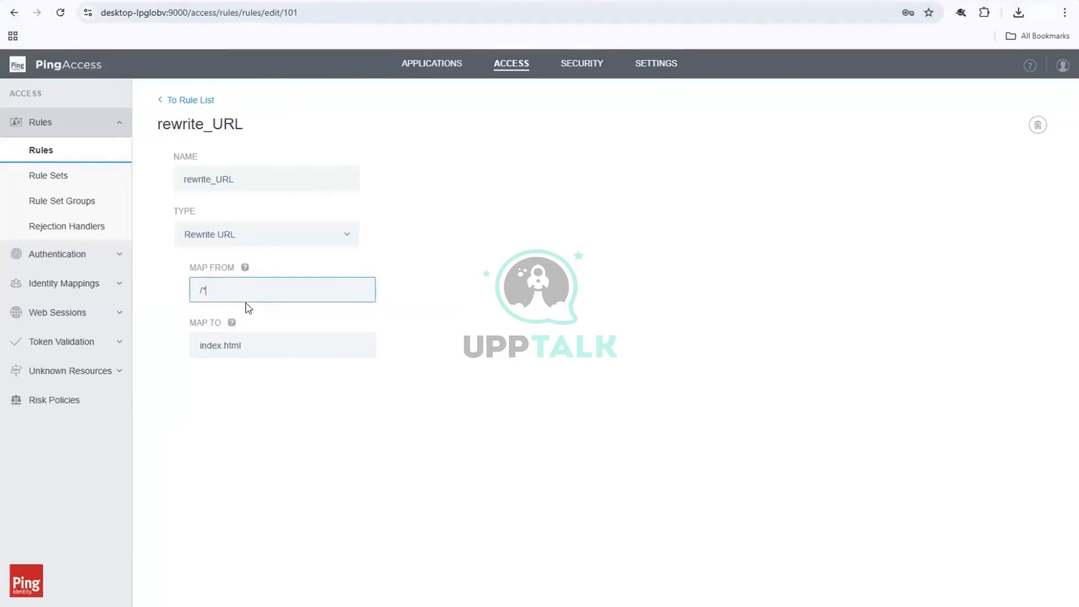
key("BackSpace")
key("BackSpace")
type("abc")
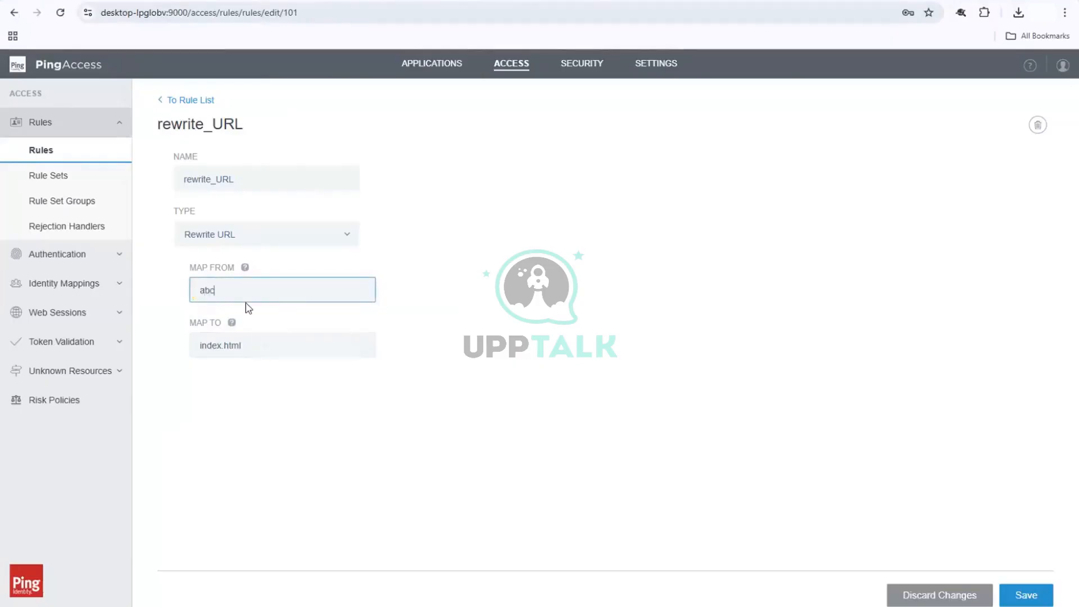
type(".html")
left_click(272, 513)
left_click(1024, 596)
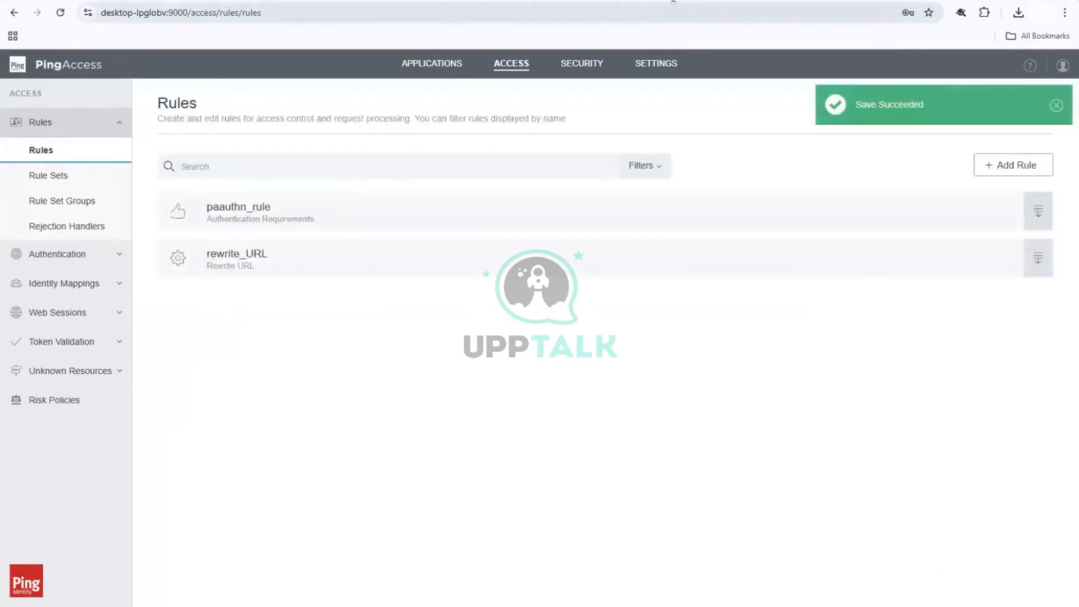
Open another Incognito window and show its developer tools to test the abc.html mapping
left_click(1064, 13)
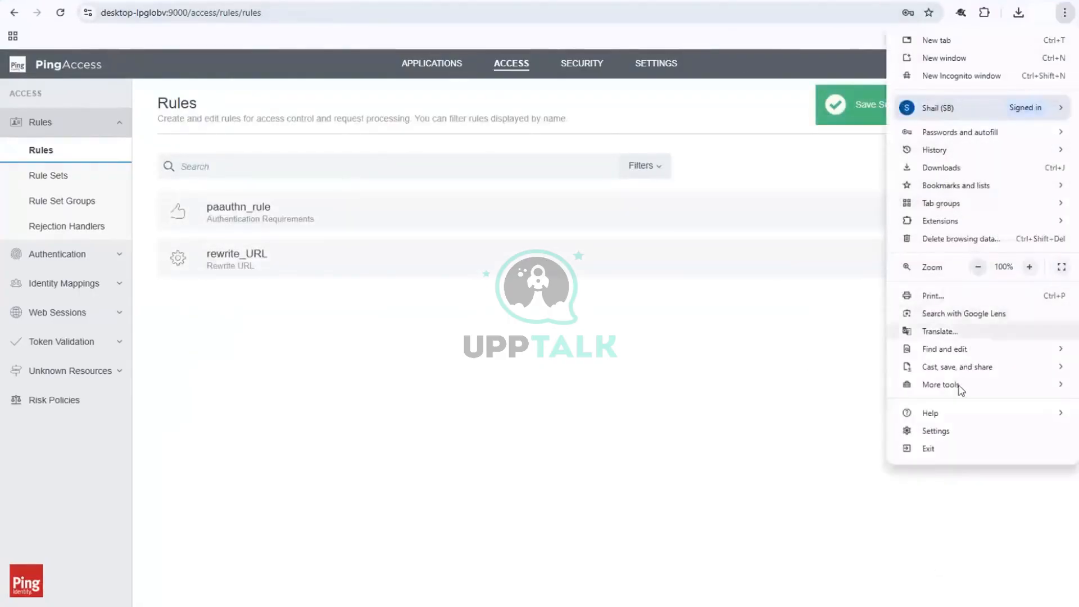
mouse_move(959, 392)
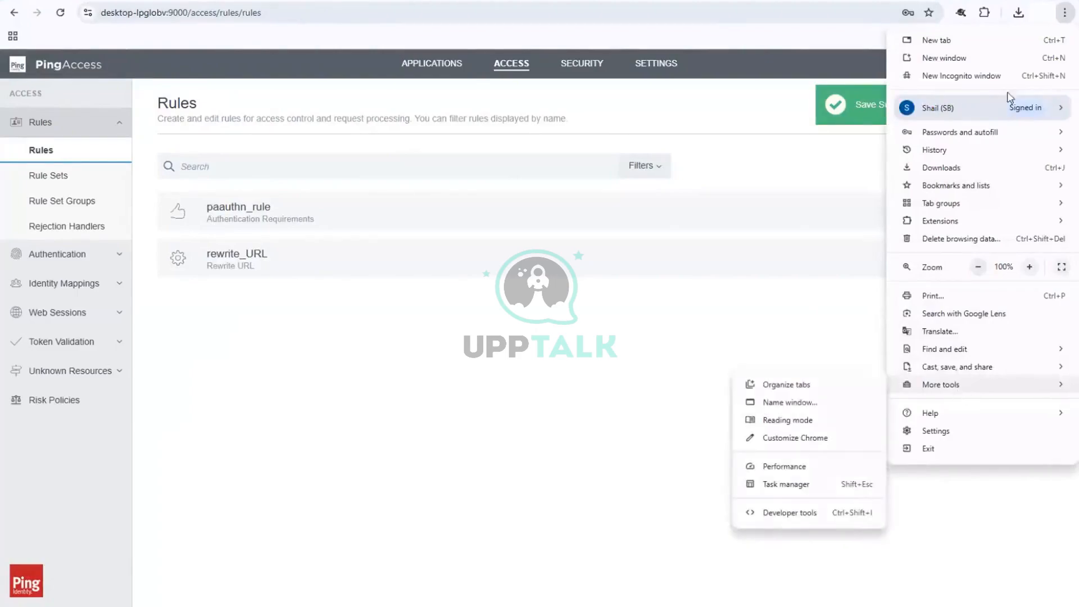
left_click(1000, 76)
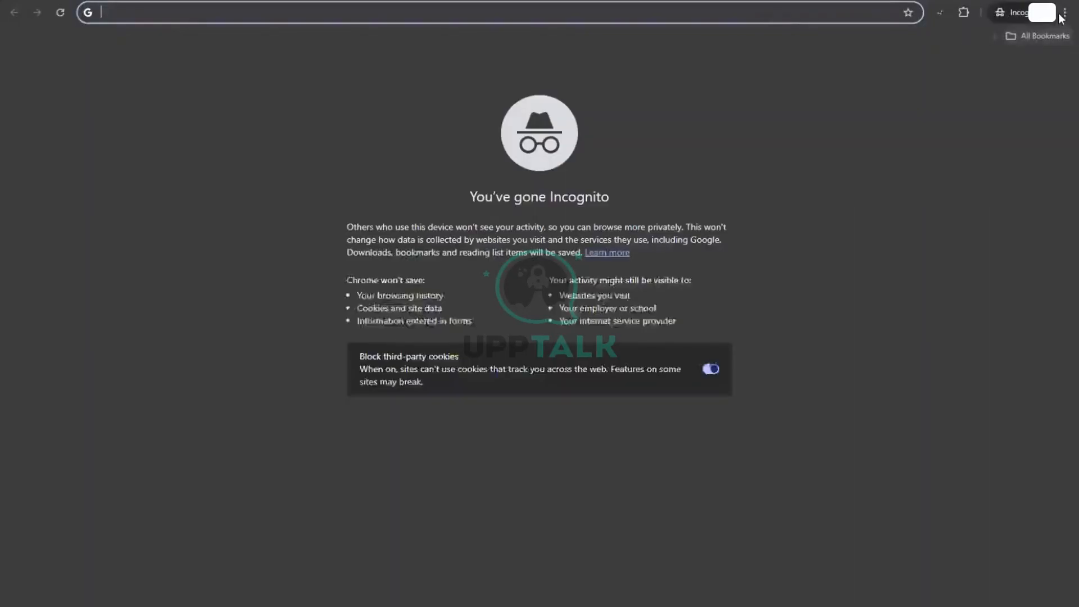
left_click(1064, 12)
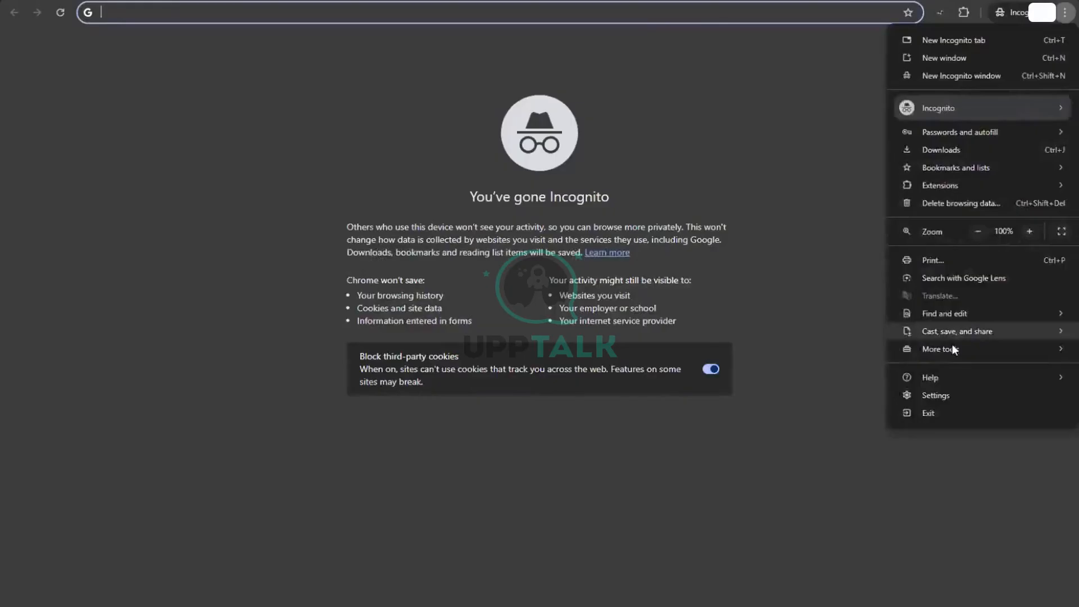
mouse_move(955, 348)
left_click(790, 443)
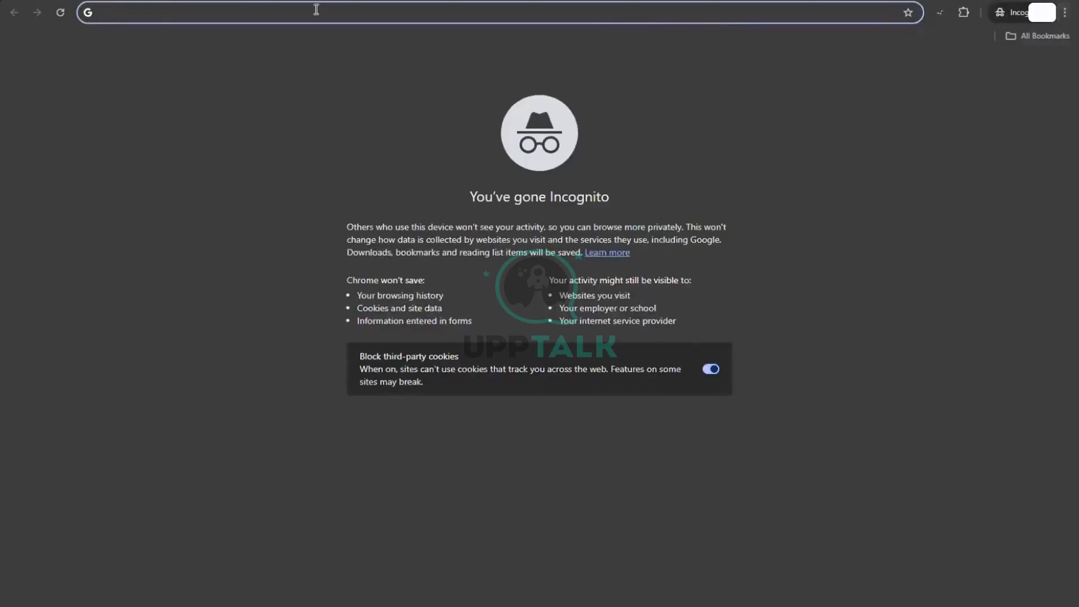
type("https://desktop-lpglobv:3000/index.html")
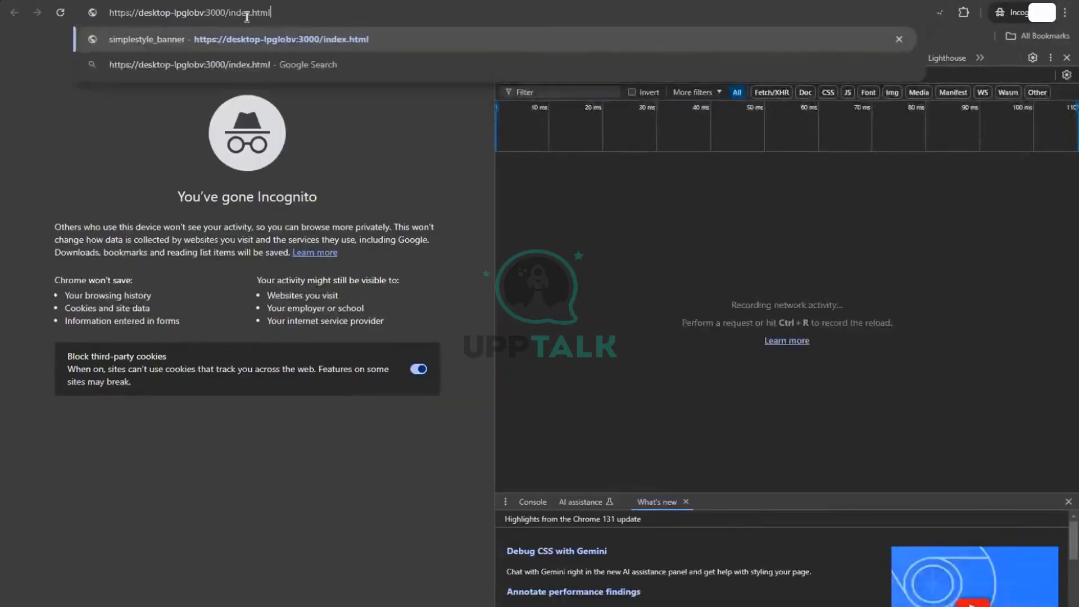
double_click(246, 13)
type("abc")
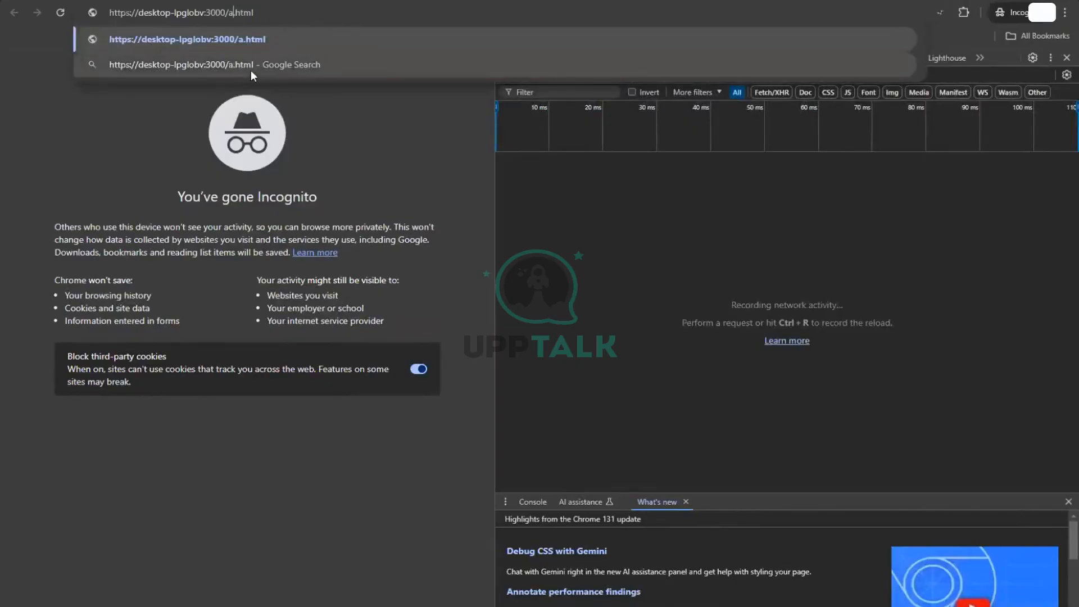
key("Return")
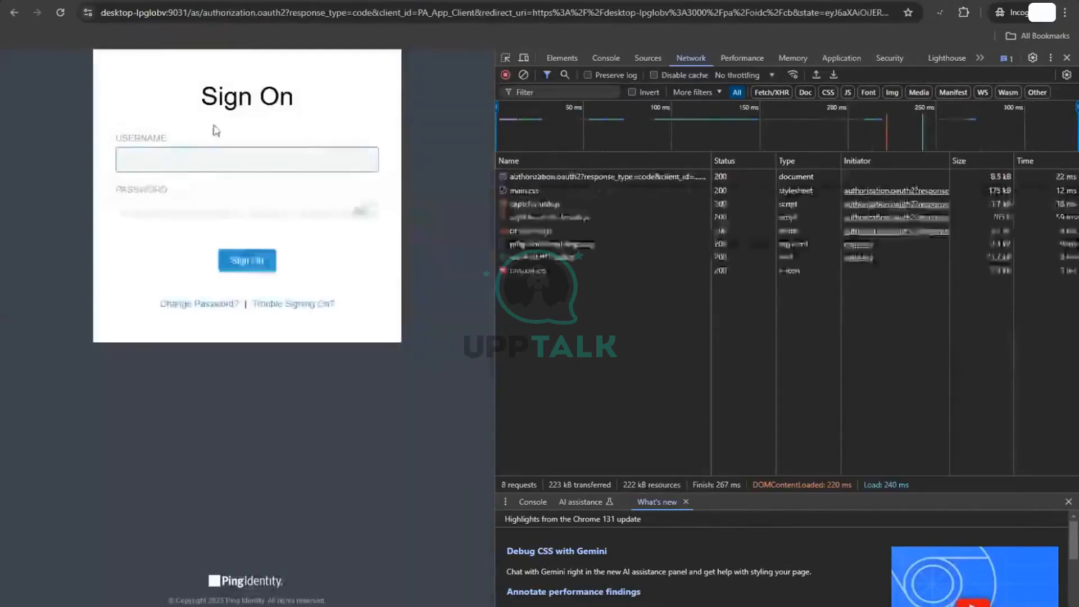
Enter the username, close the developer tools, and sign on with the account password
type("ushan")
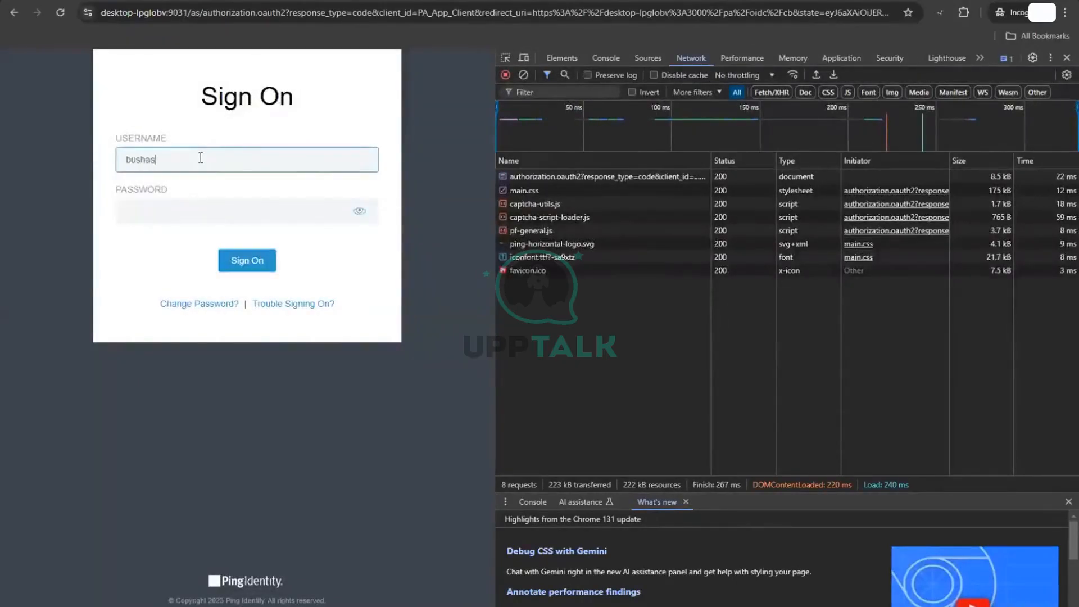
key("F12")
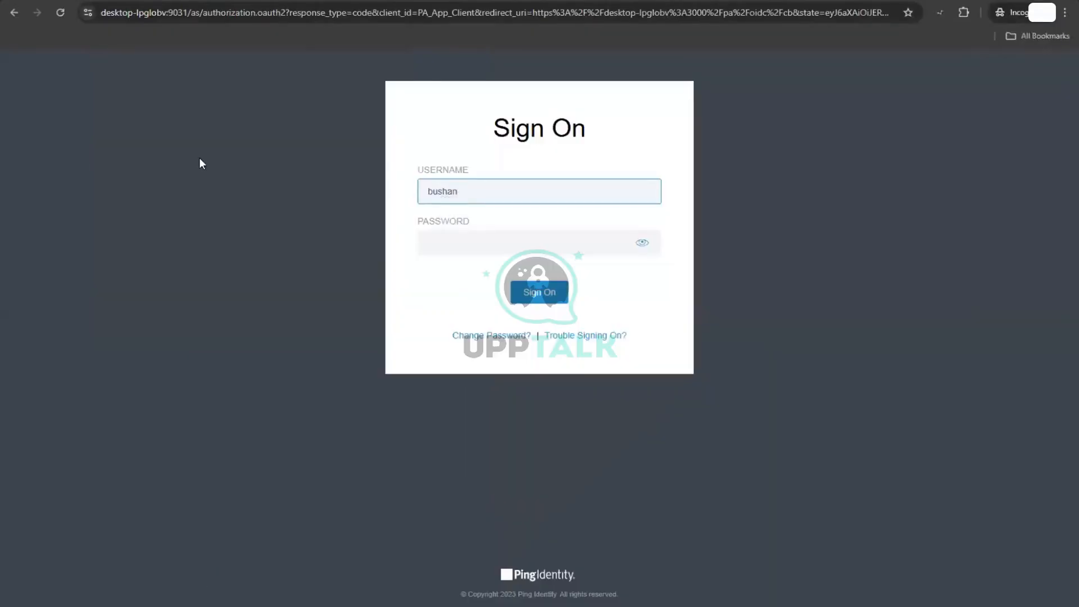
key("Tab")
type("••••••")
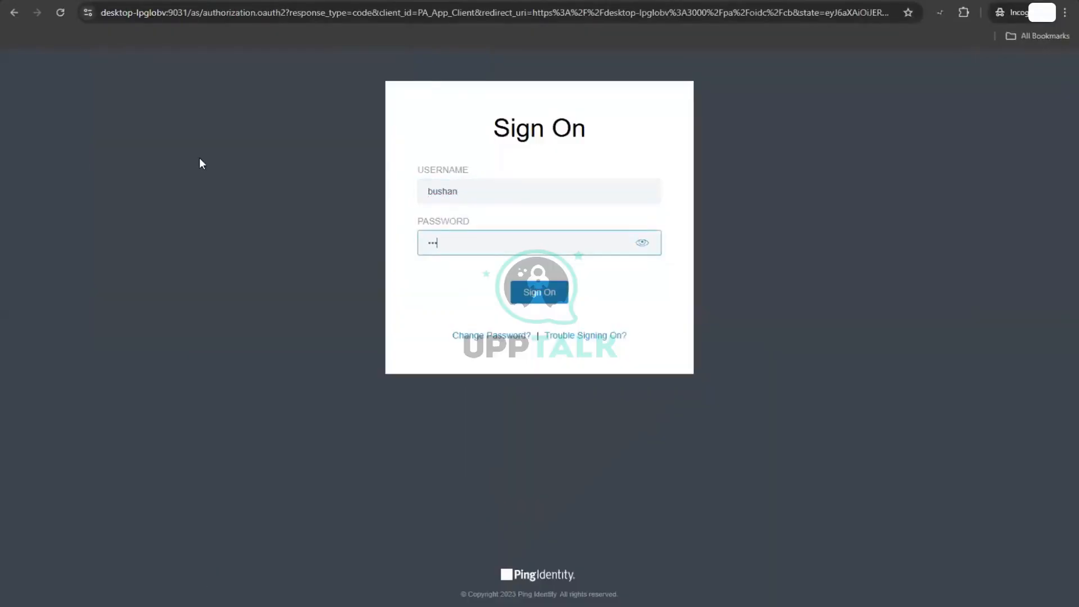
type("•••")
key("Return")
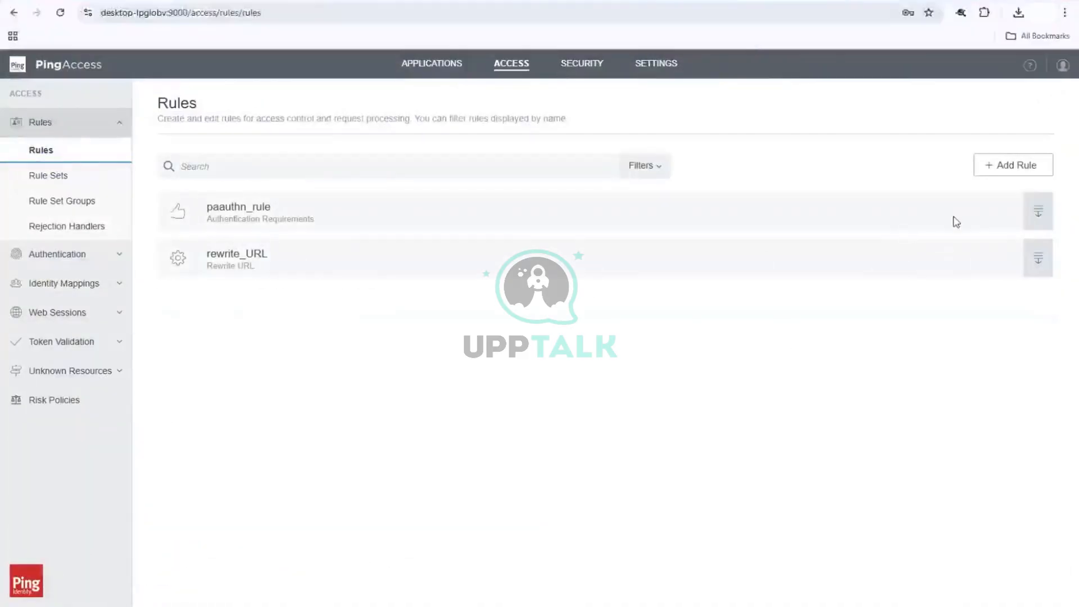
Edit the rewrite_URL rule, clear its Map From value, try to save it and check the field's validation message
left_click(1039, 257)
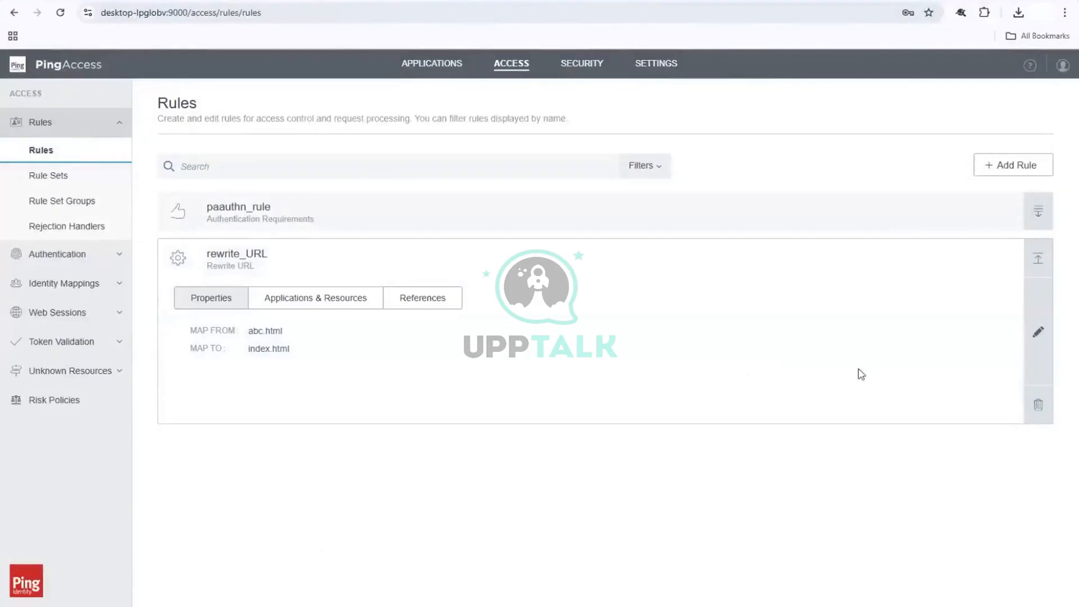
left_click(1047, 333)
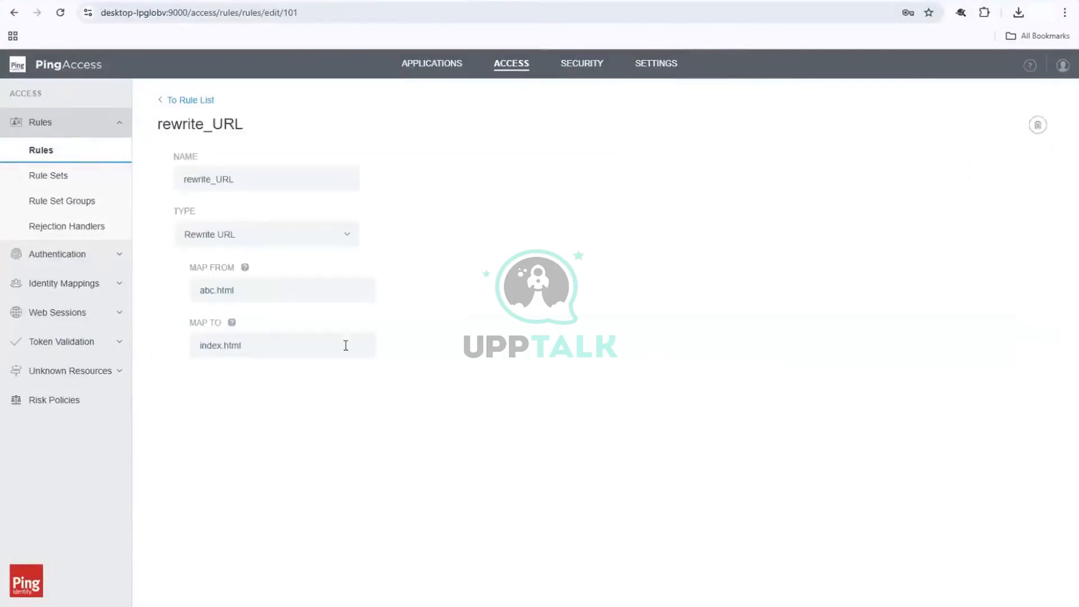
double_click(220, 290)
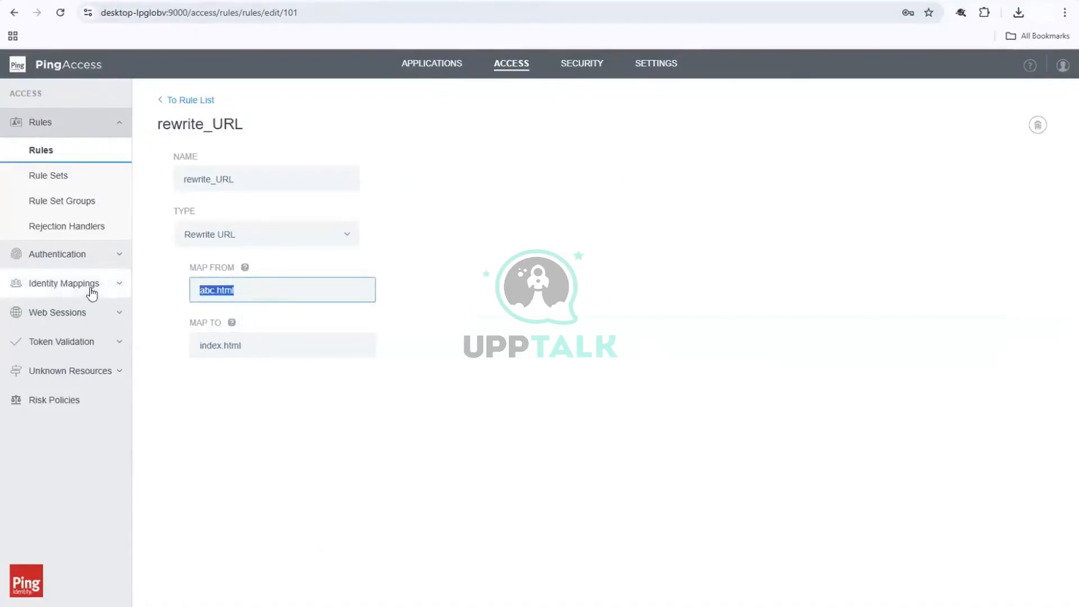
key("BackSpace")
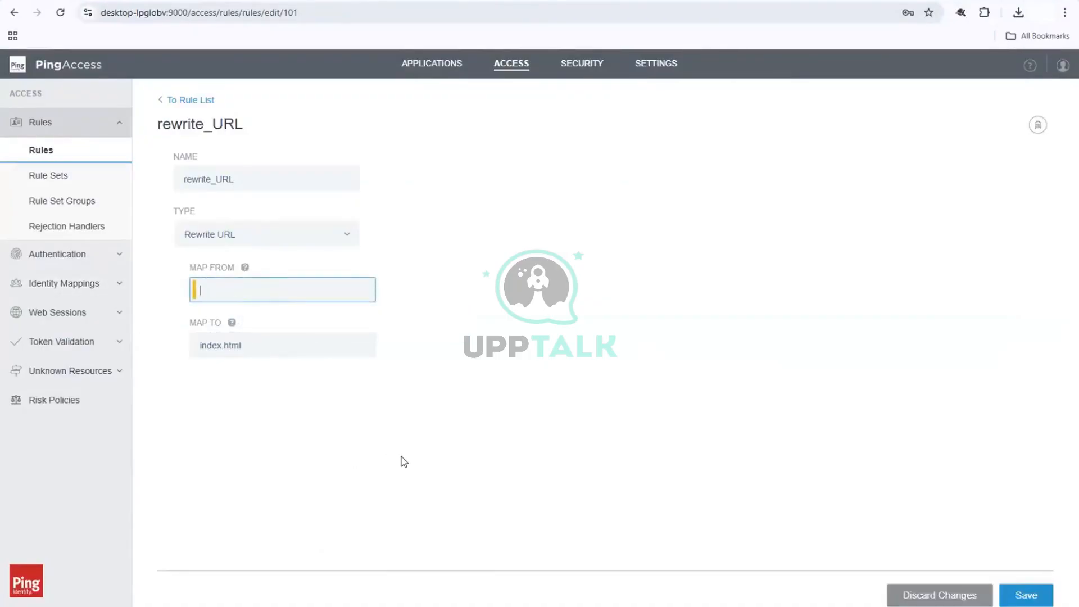
left_click(1022, 600)
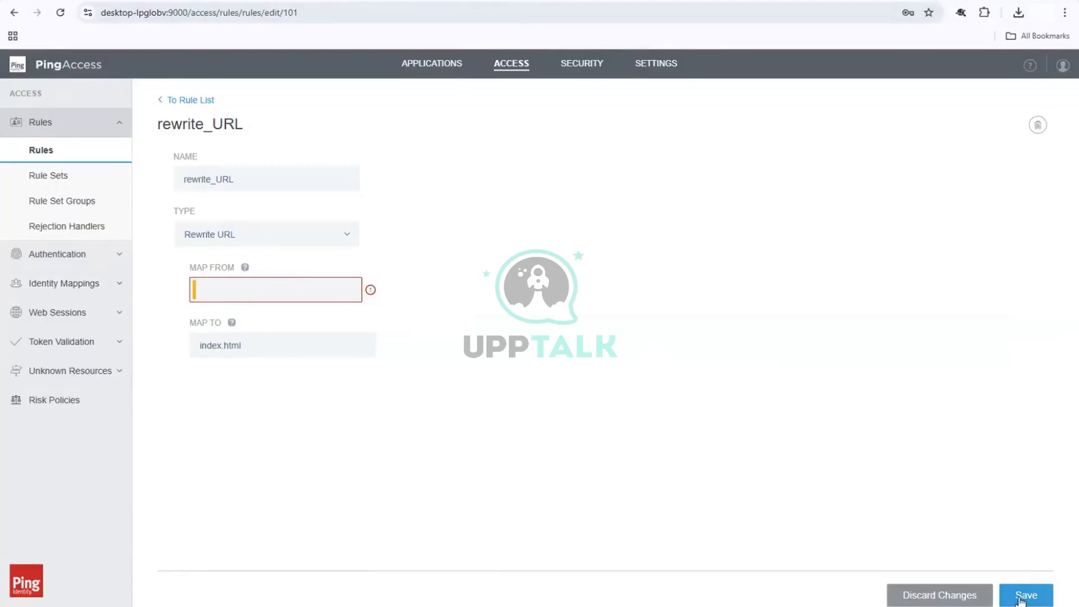
mouse_move(369, 290)
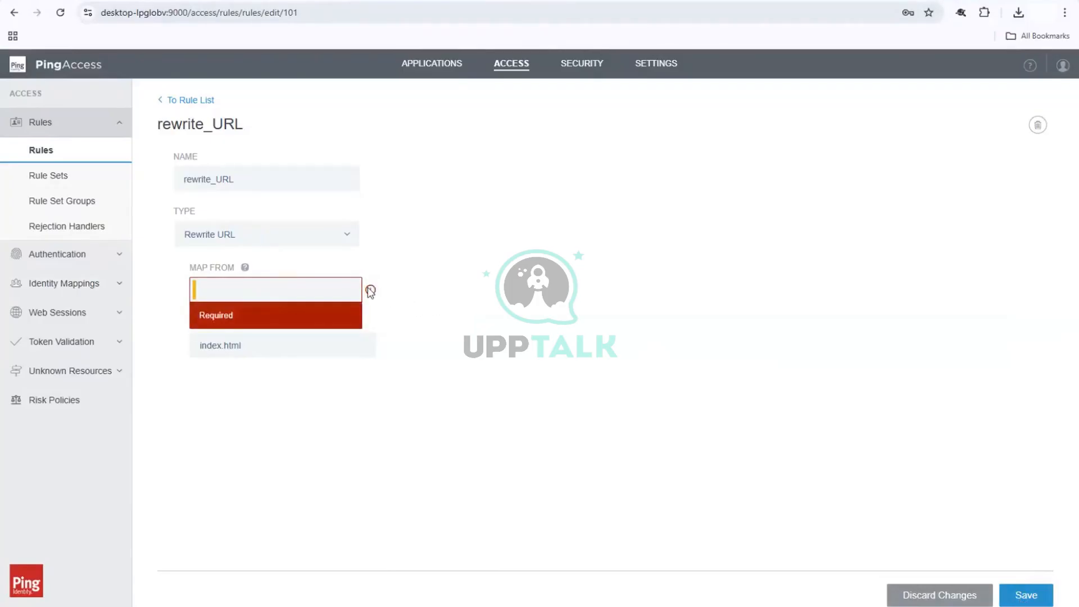
Set the rule's Map From value to *, try to save it and view the error details for that field
left_click(256, 288)
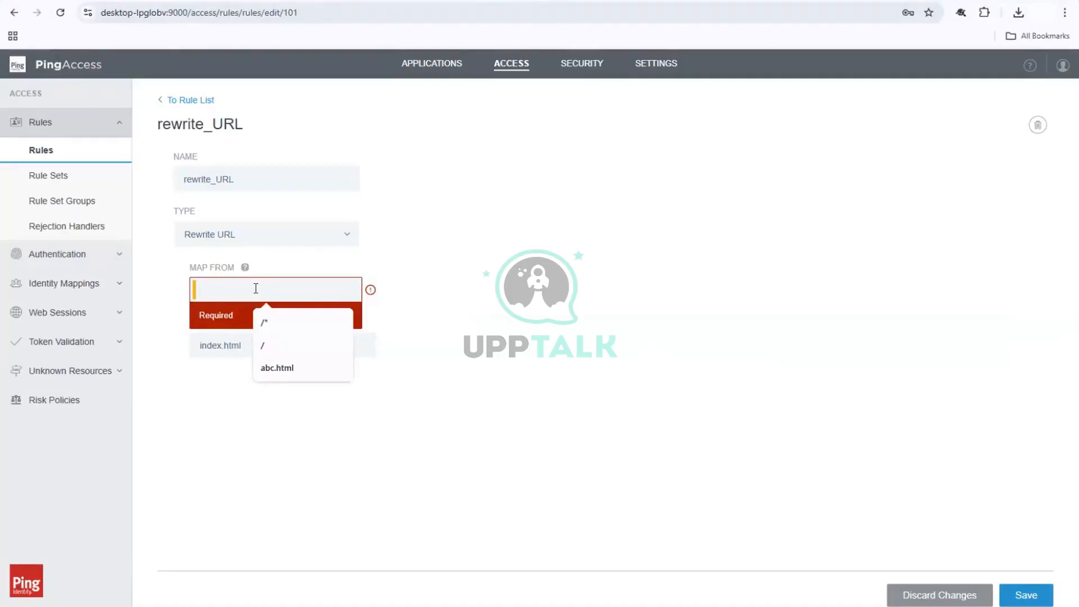
type("*")
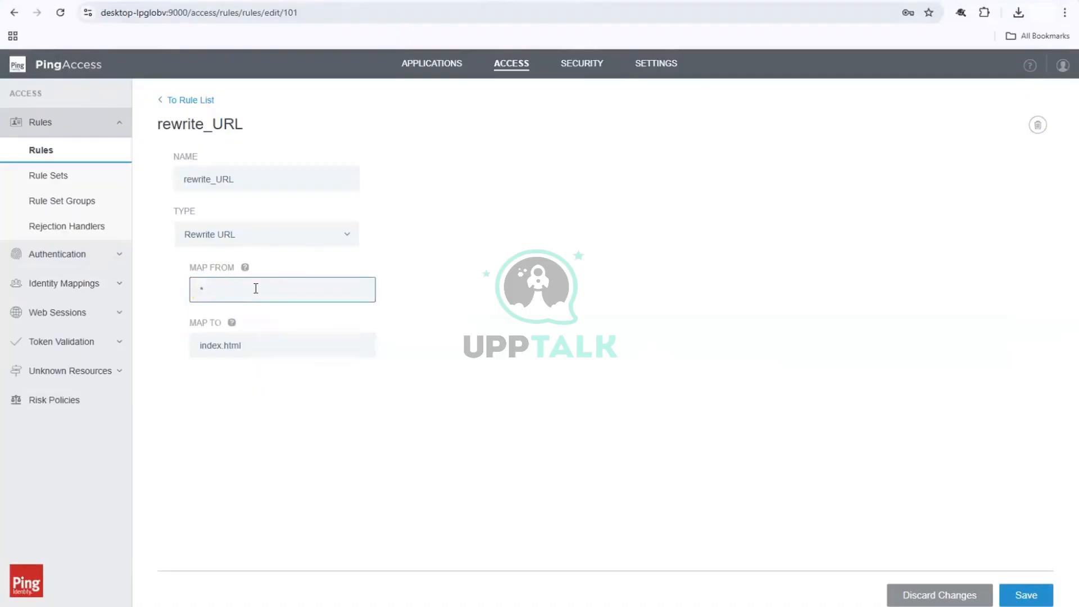
left_click(1027, 595)
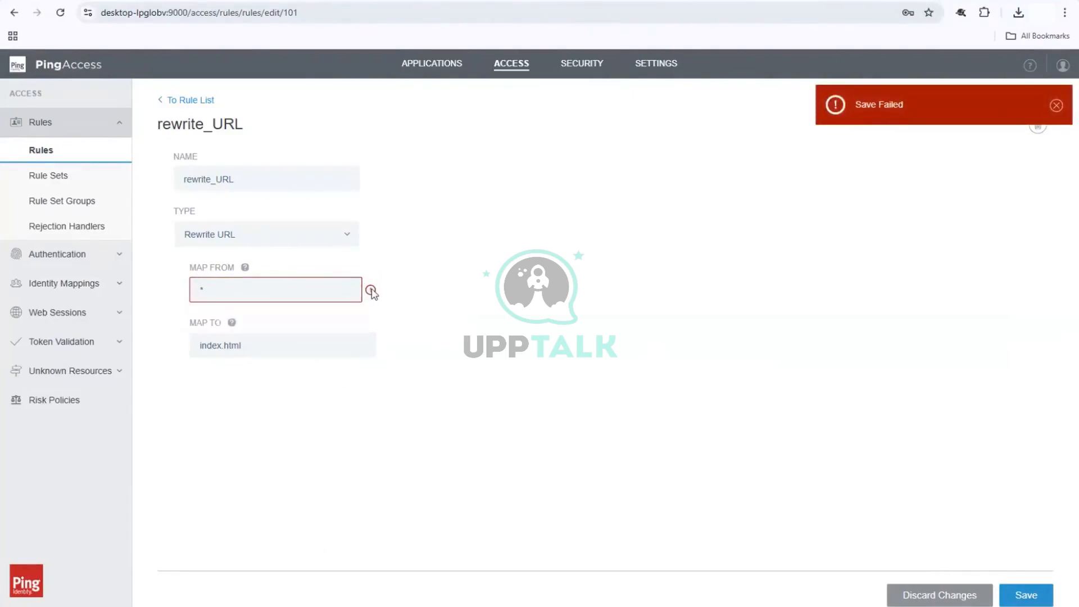
left_click(371, 292)
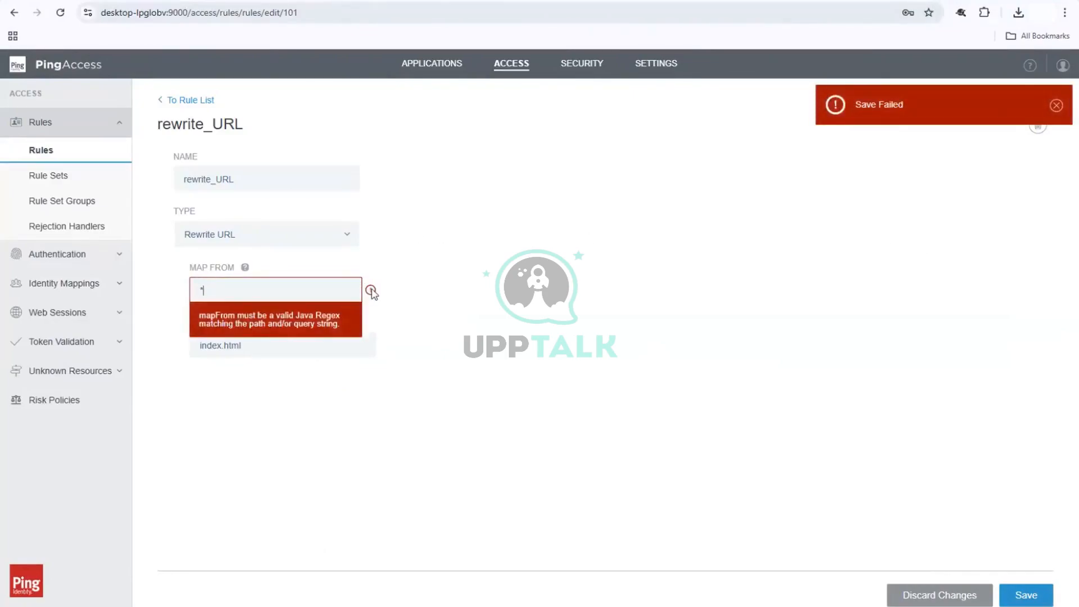